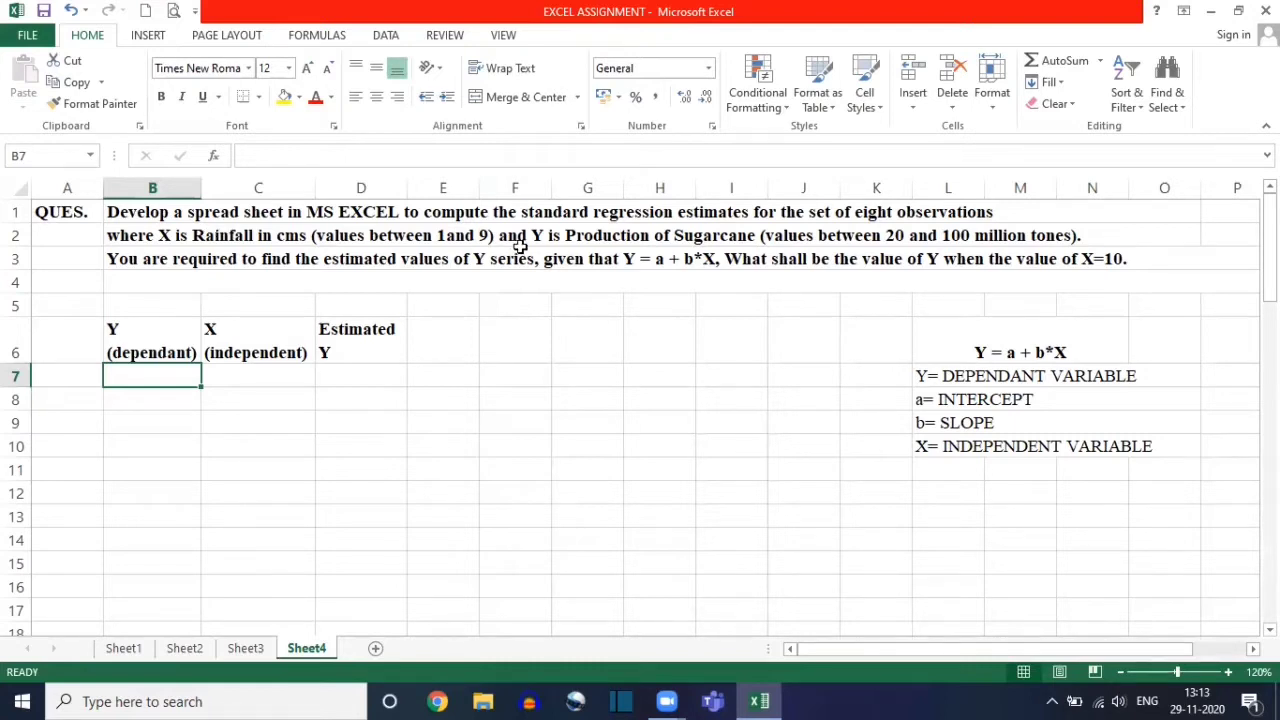
# Step: Label the X column RAINFALL in C5 and the Y column PRODUCTION in B5, and widen column B to fit
pyautogui.click(246, 305)
pyautogui.write('R')
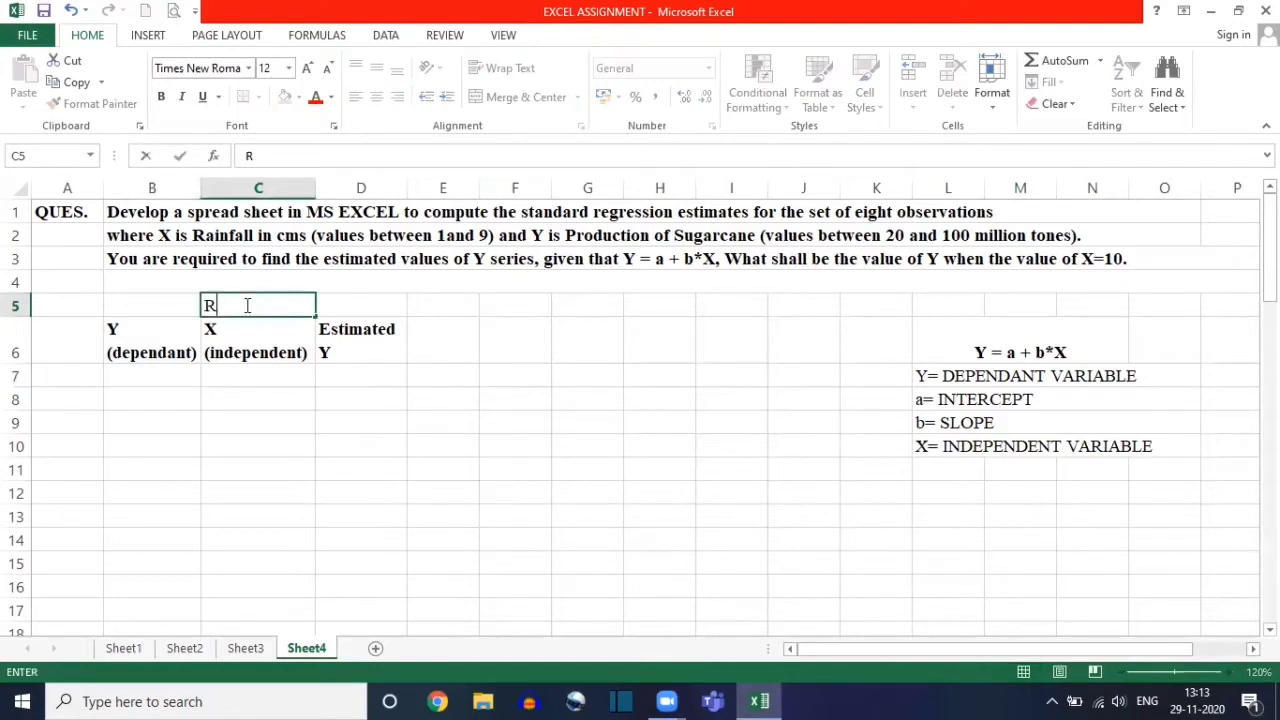
pyautogui.write('AINFALL')
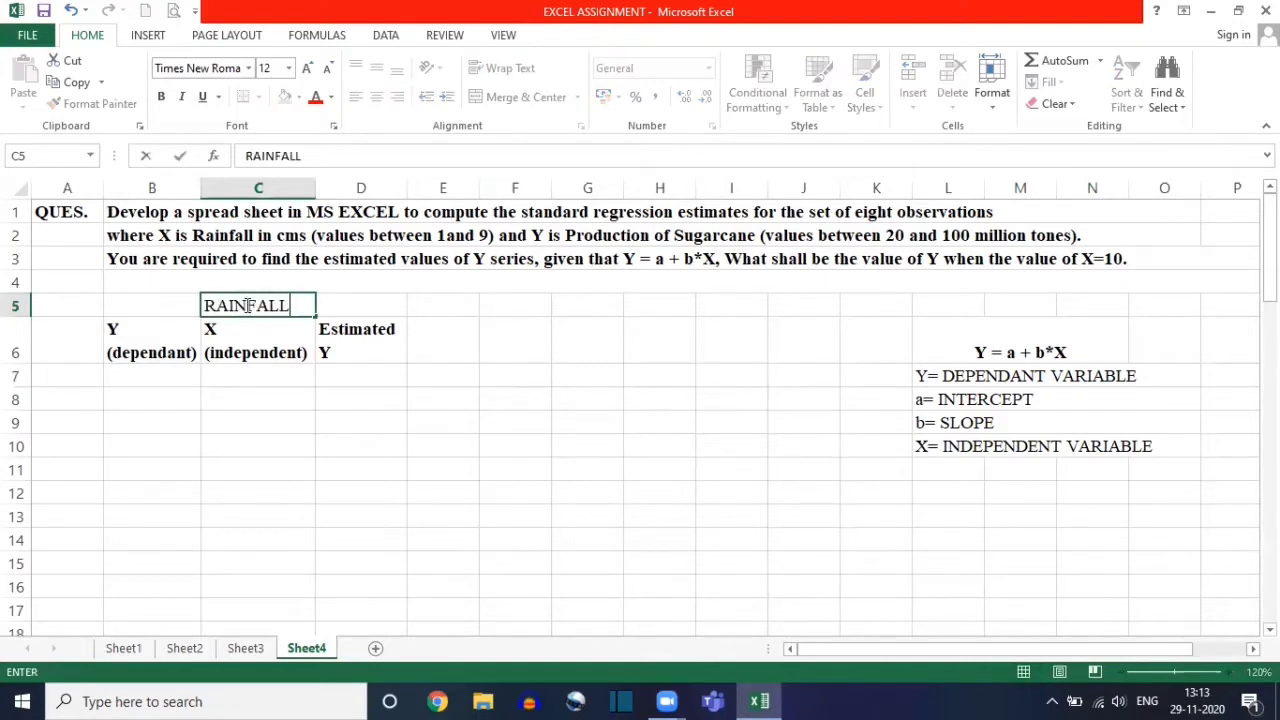
pyautogui.click(173, 303)
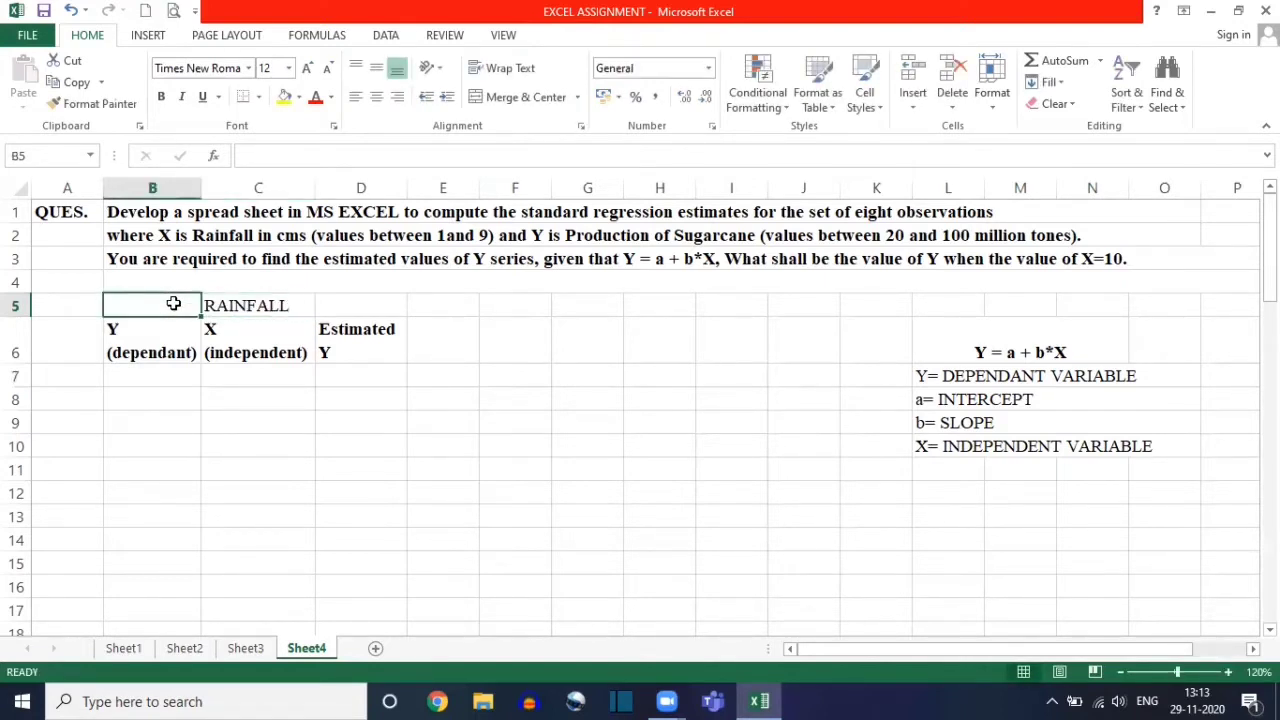
pyautogui.write('PRODUCT')
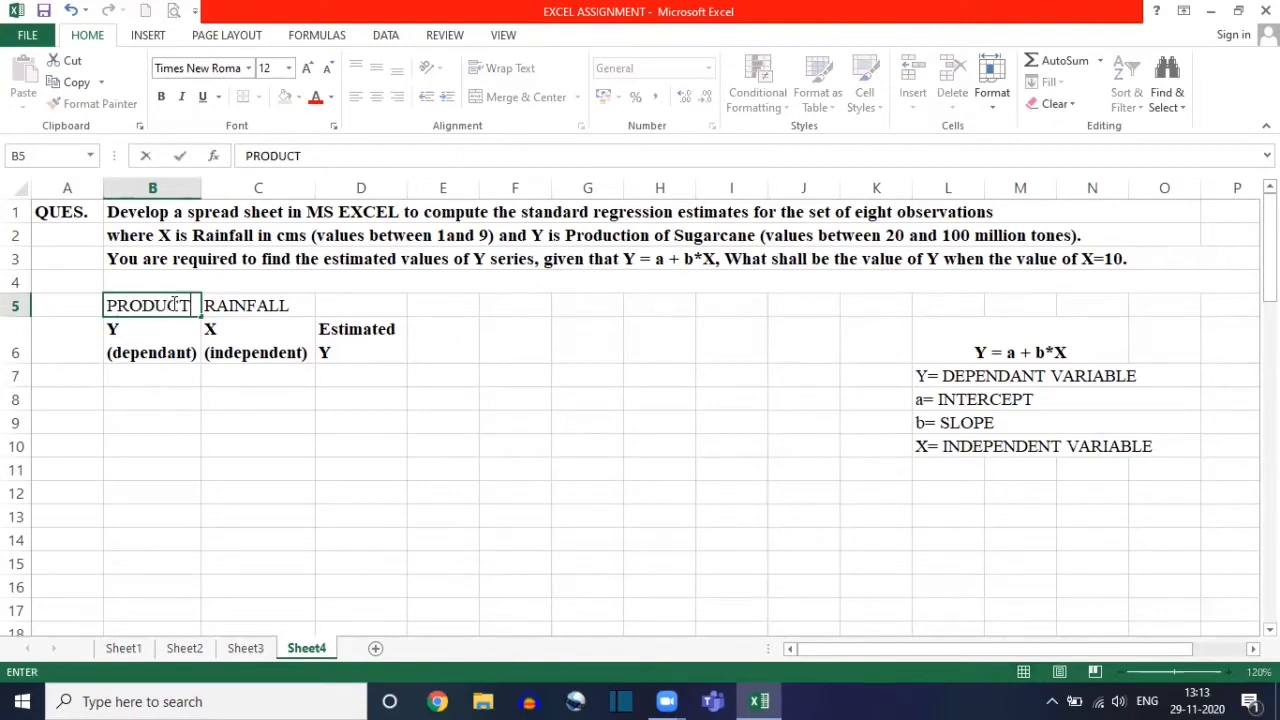
pyautogui.write('ION')
pyautogui.click(230, 372)
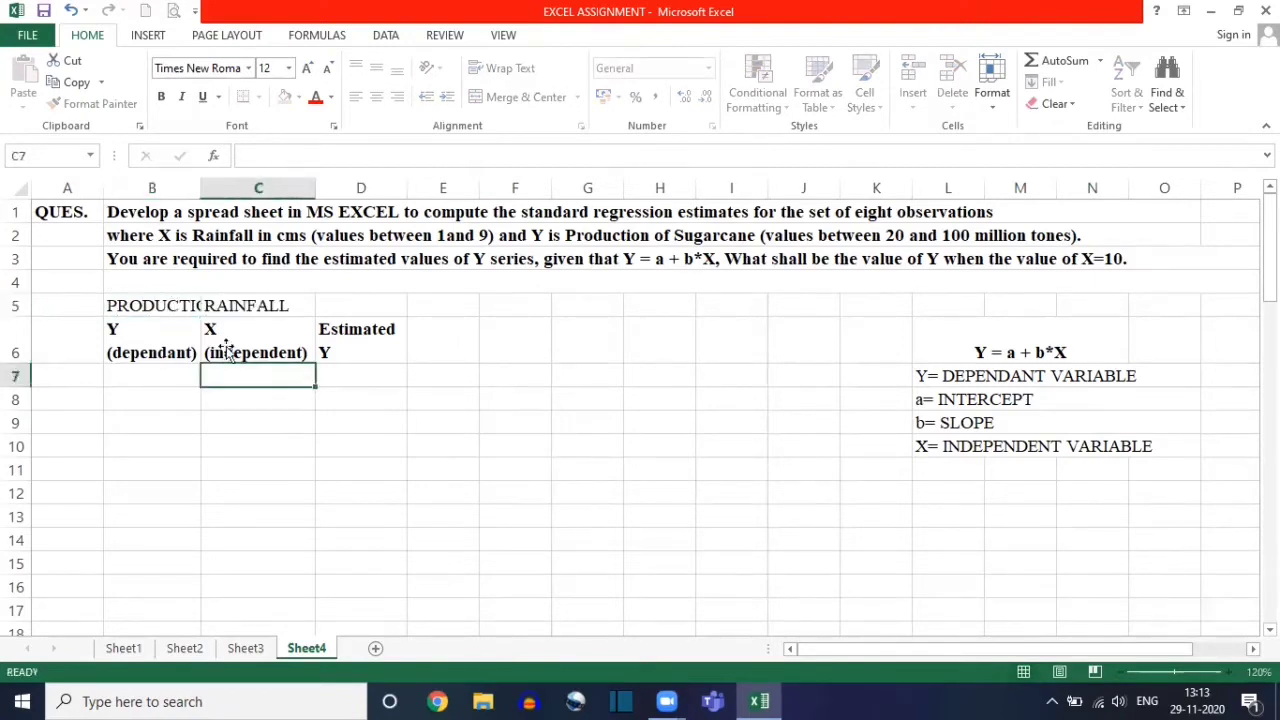
pyautogui.doubleClick(200, 188)
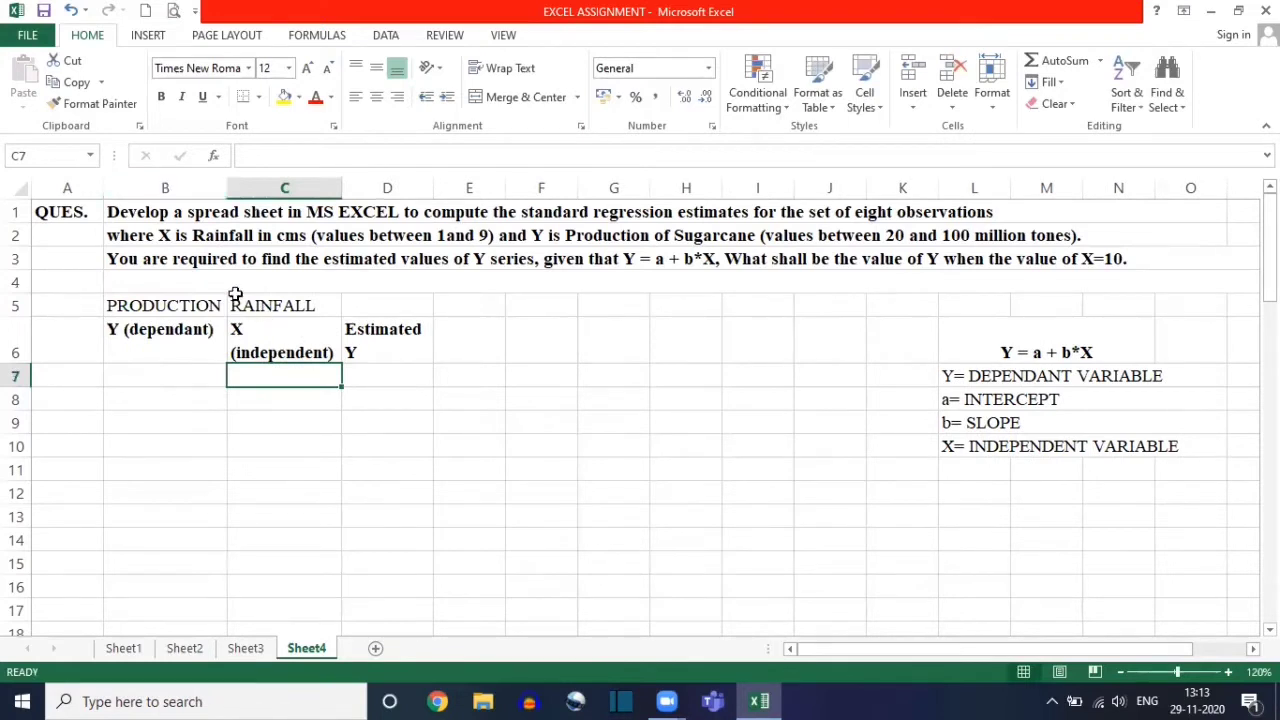
# Step: Examine the Y (dependant), X (independent) and Estimated Y headings in row 6 against the production and rainfall labels above them
pyautogui.click(147, 338)
pyautogui.moveTo(147, 338); pyautogui.dragTo(350, 345)
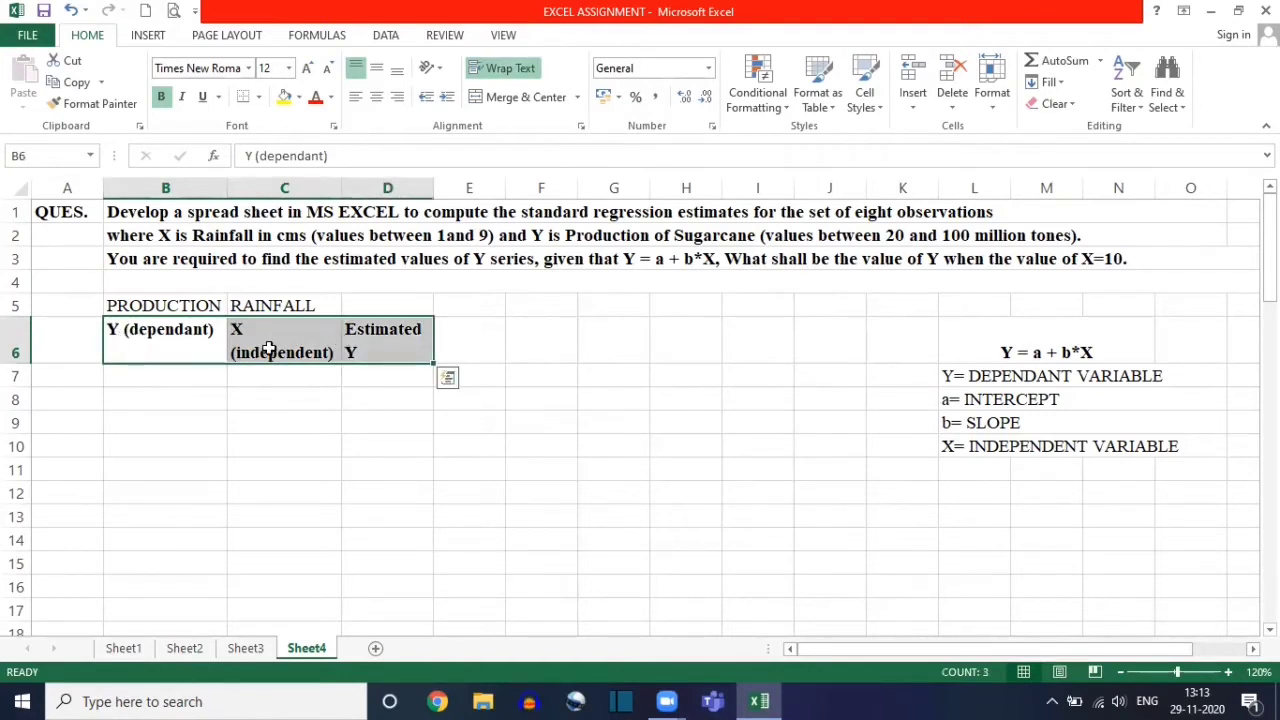
pyautogui.click(402, 335)
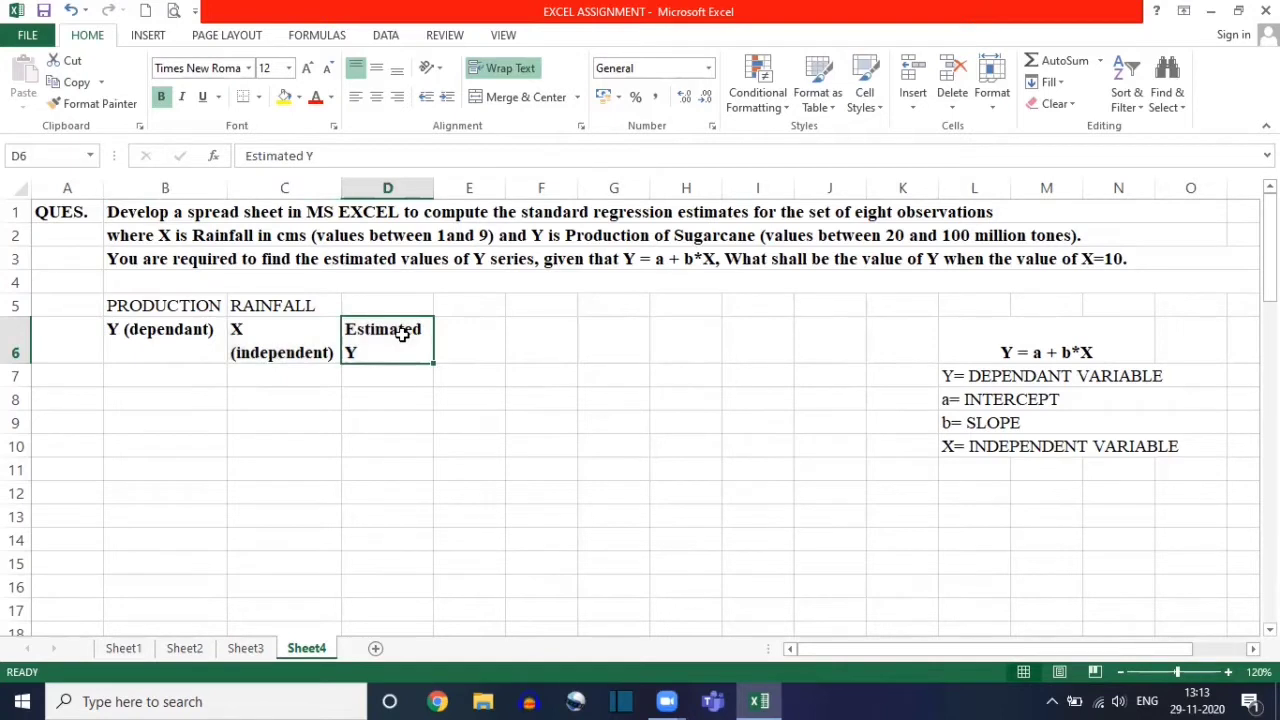
pyautogui.click(180, 340)
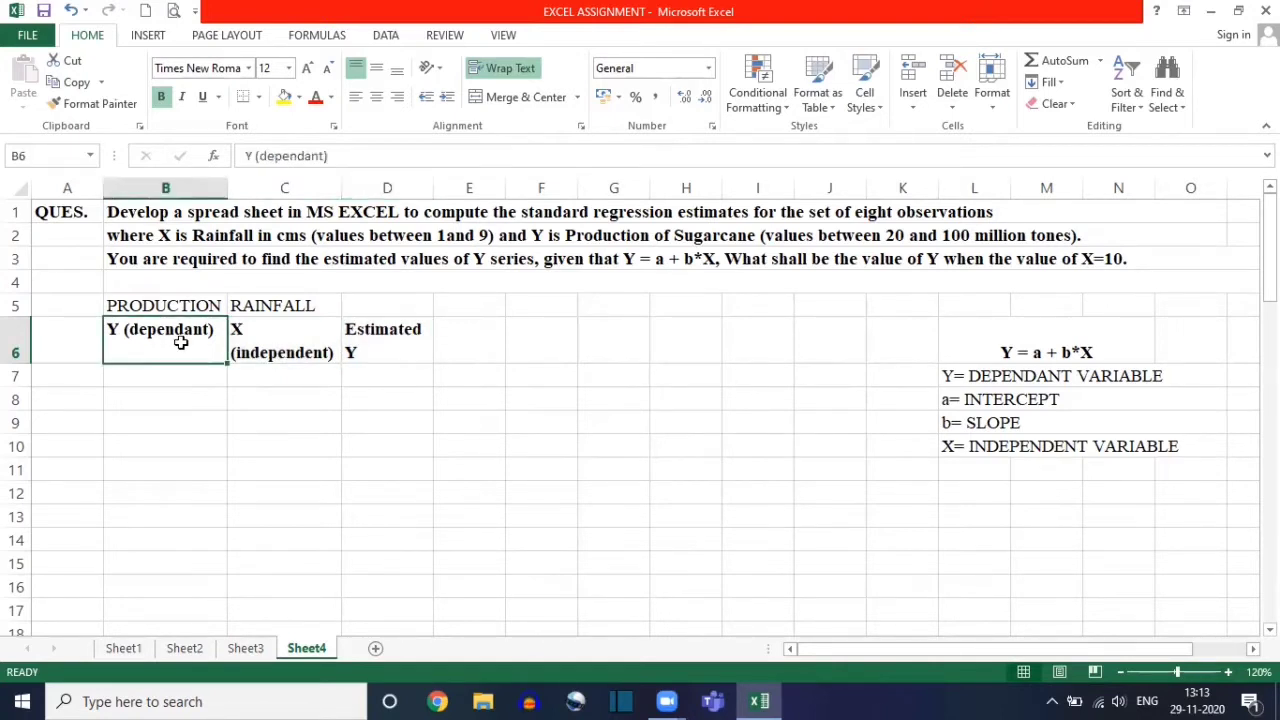
pyautogui.moveTo(180, 342); pyautogui.dragTo(346, 343)
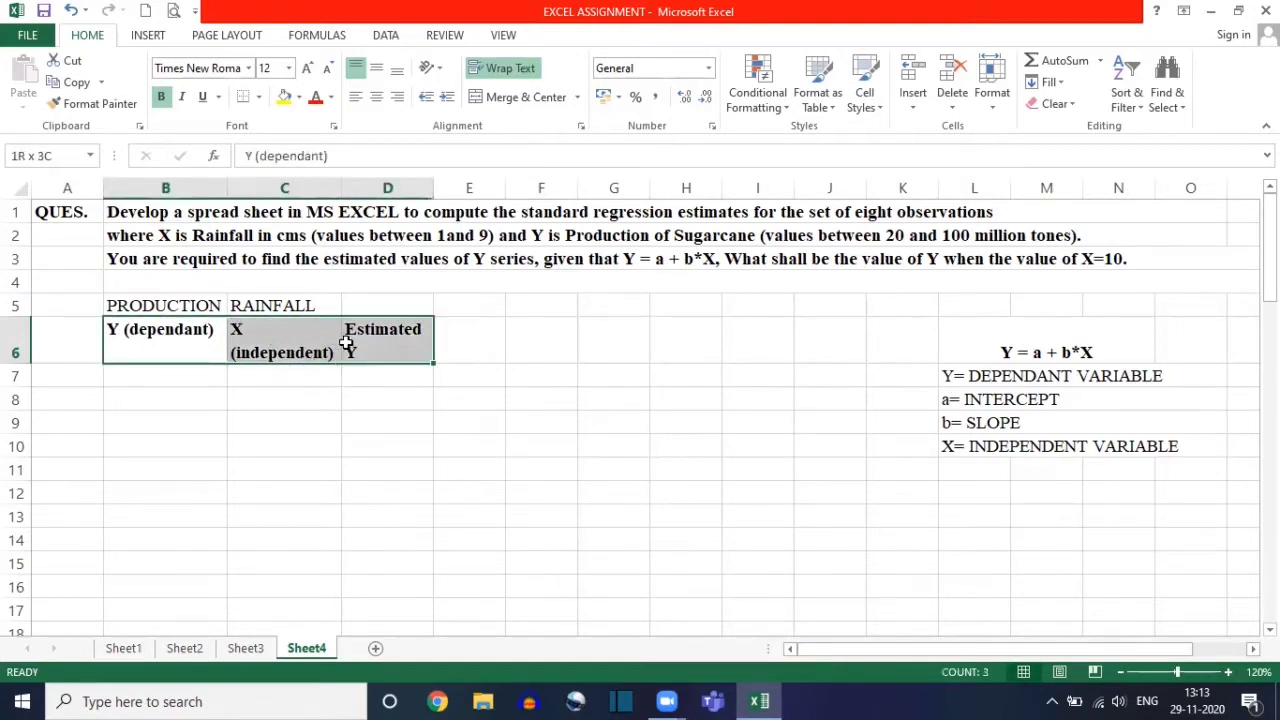
pyautogui.click(165, 338)
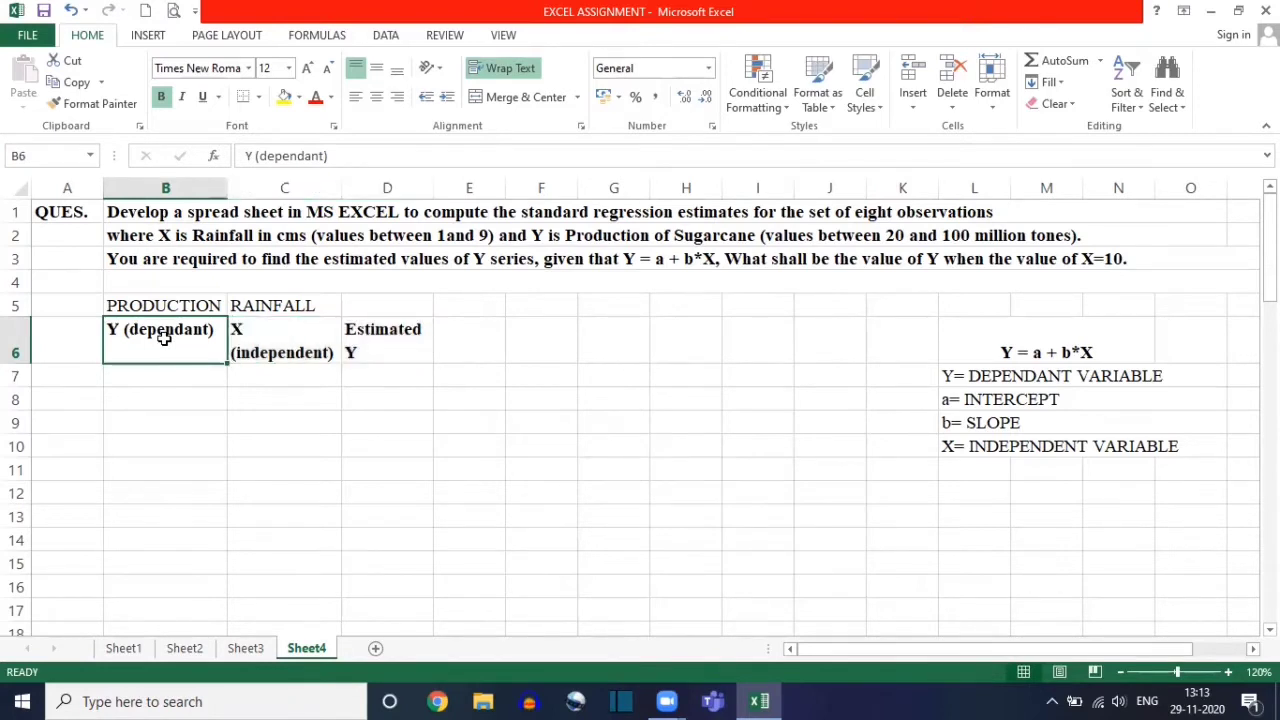
pyautogui.click(252, 328)
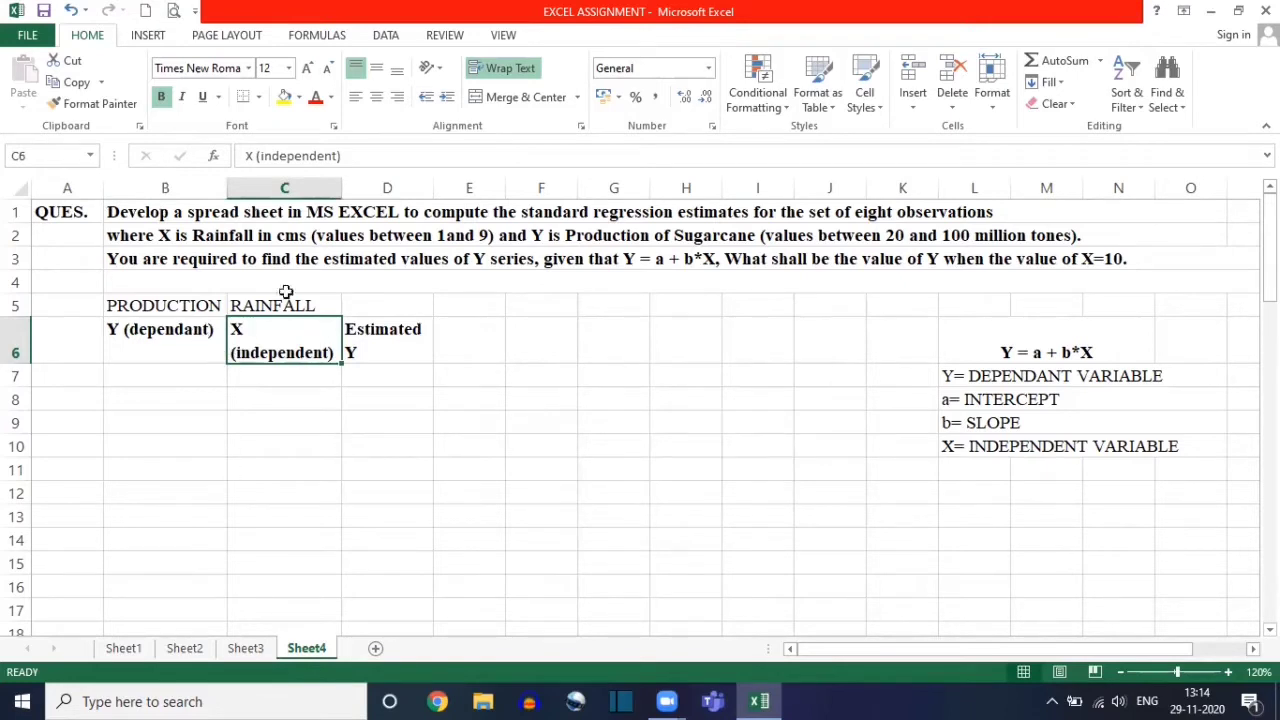
pyautogui.moveTo(150, 340); pyautogui.dragTo(355, 340)
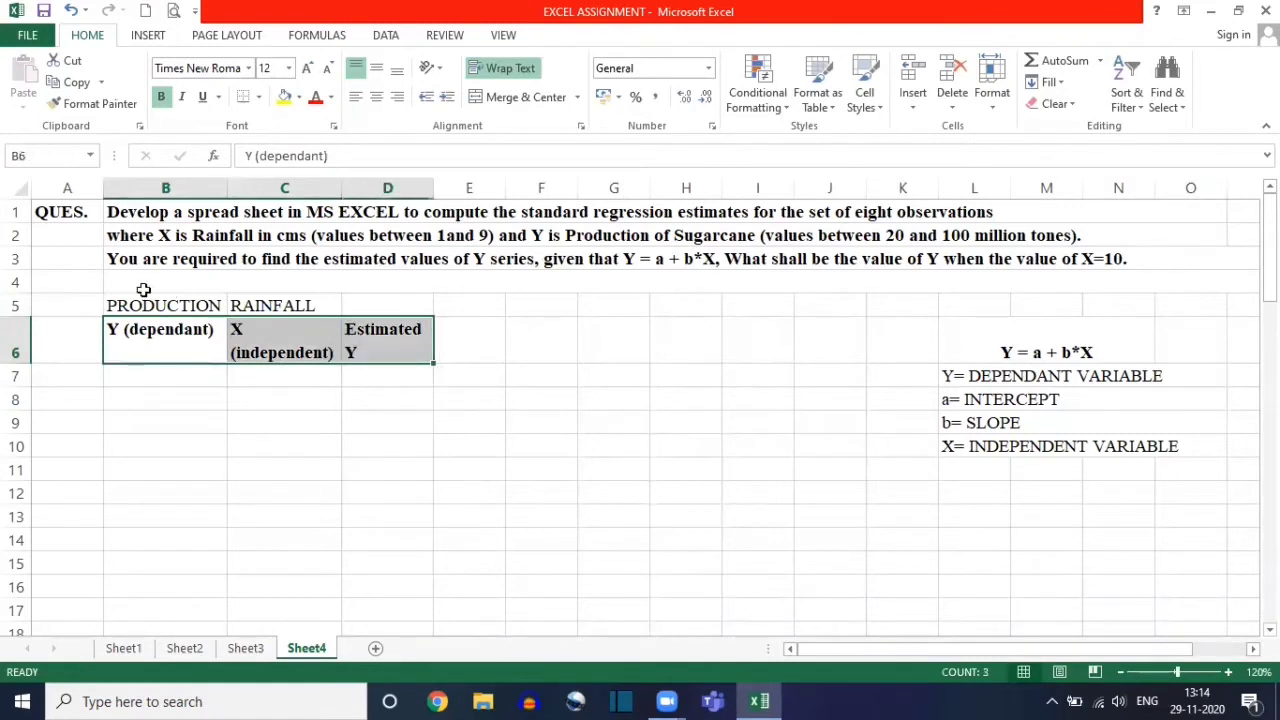
pyautogui.click(284, 302)
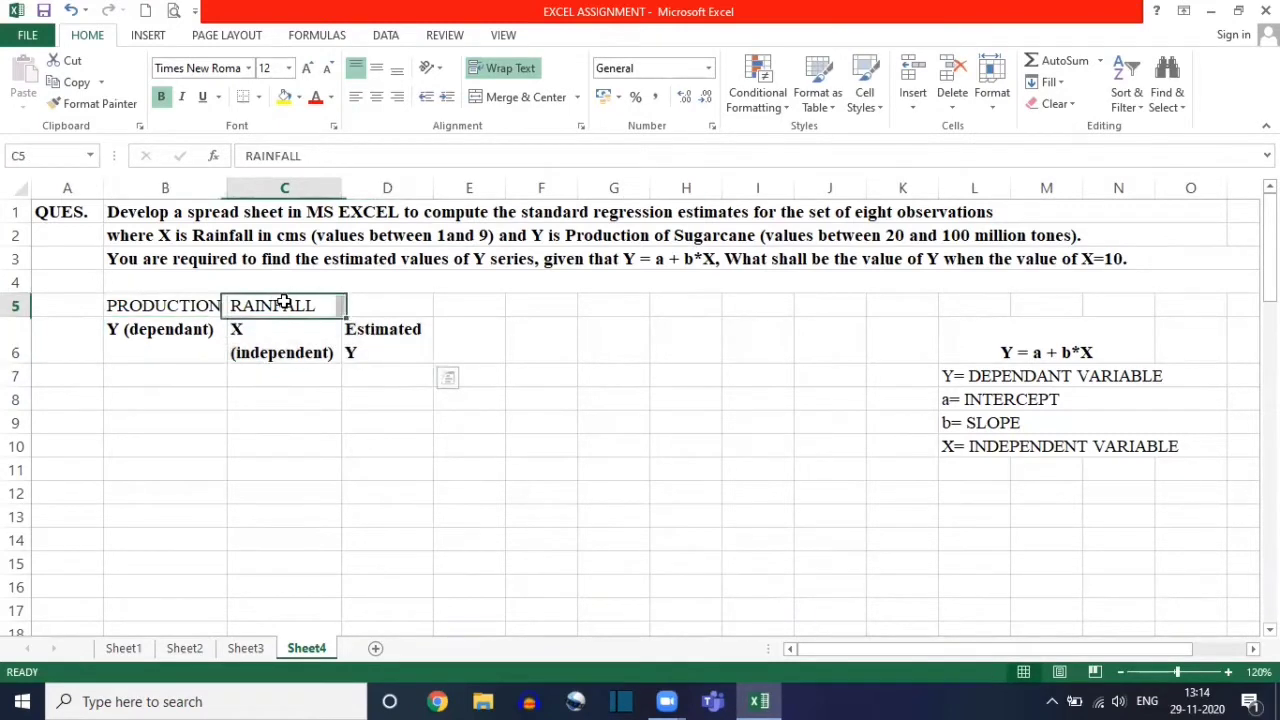
pyautogui.click(181, 300)
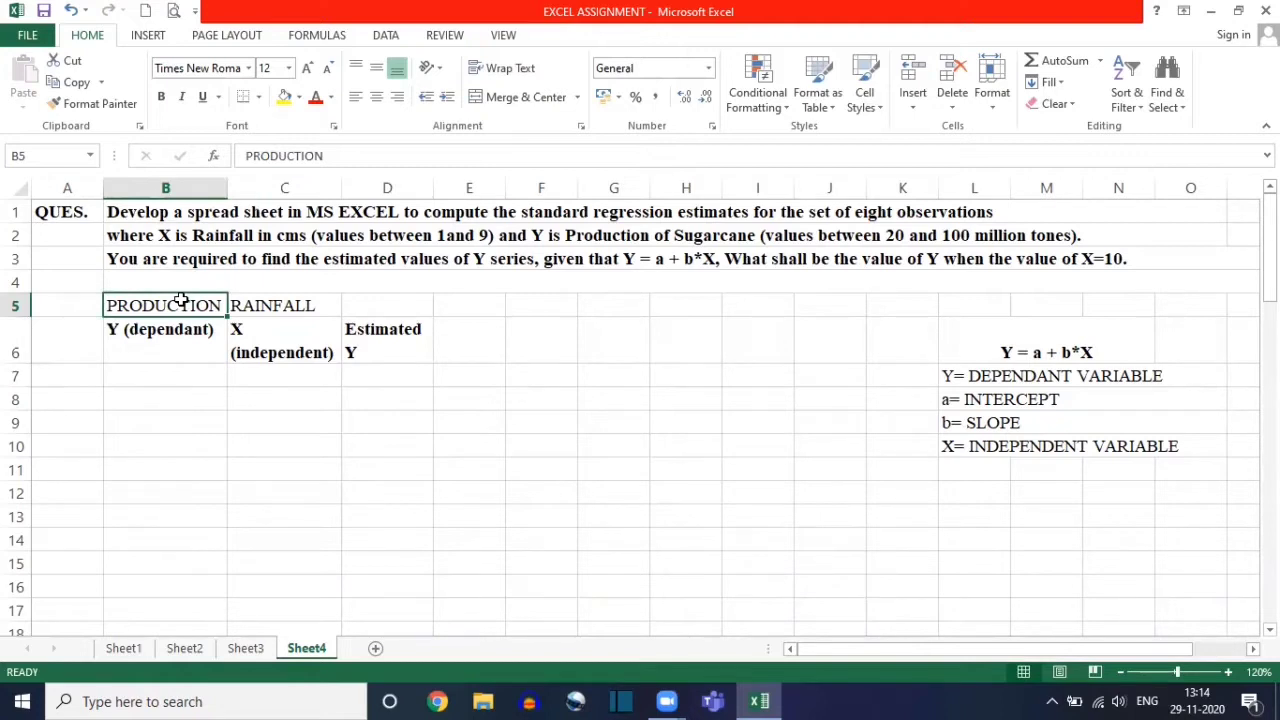
pyautogui.click(276, 303)
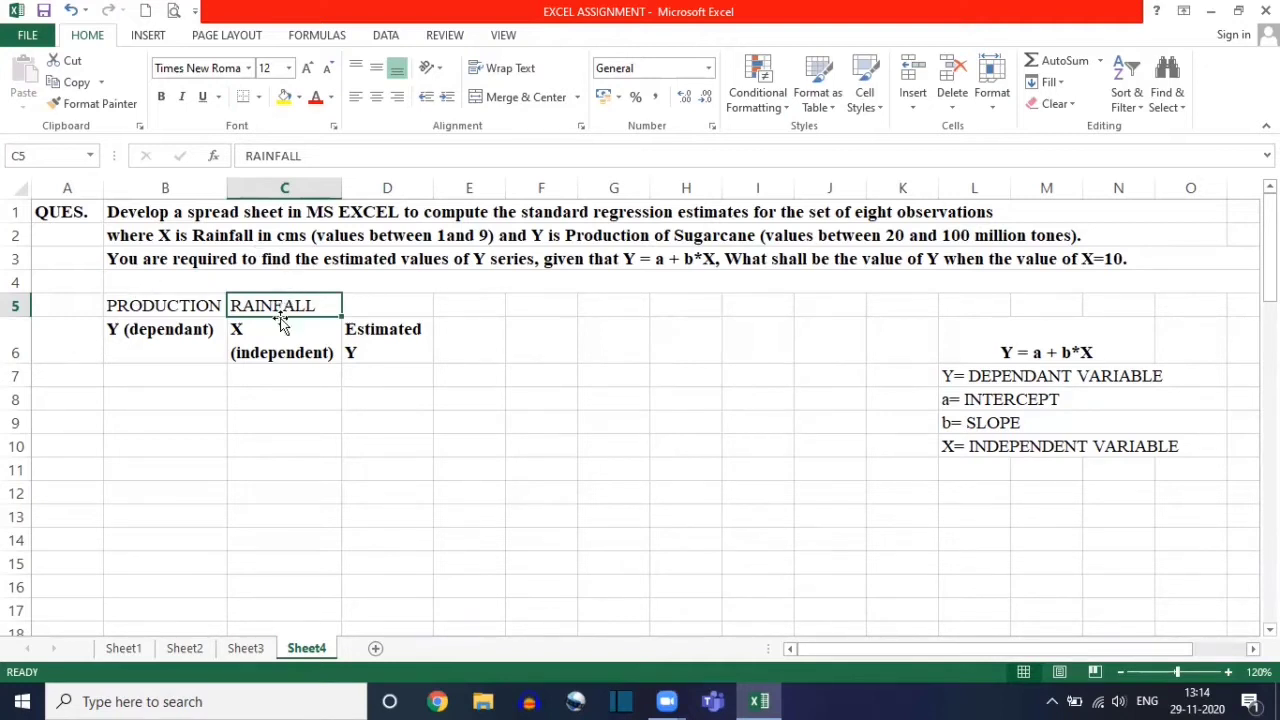
pyautogui.click(158, 301)
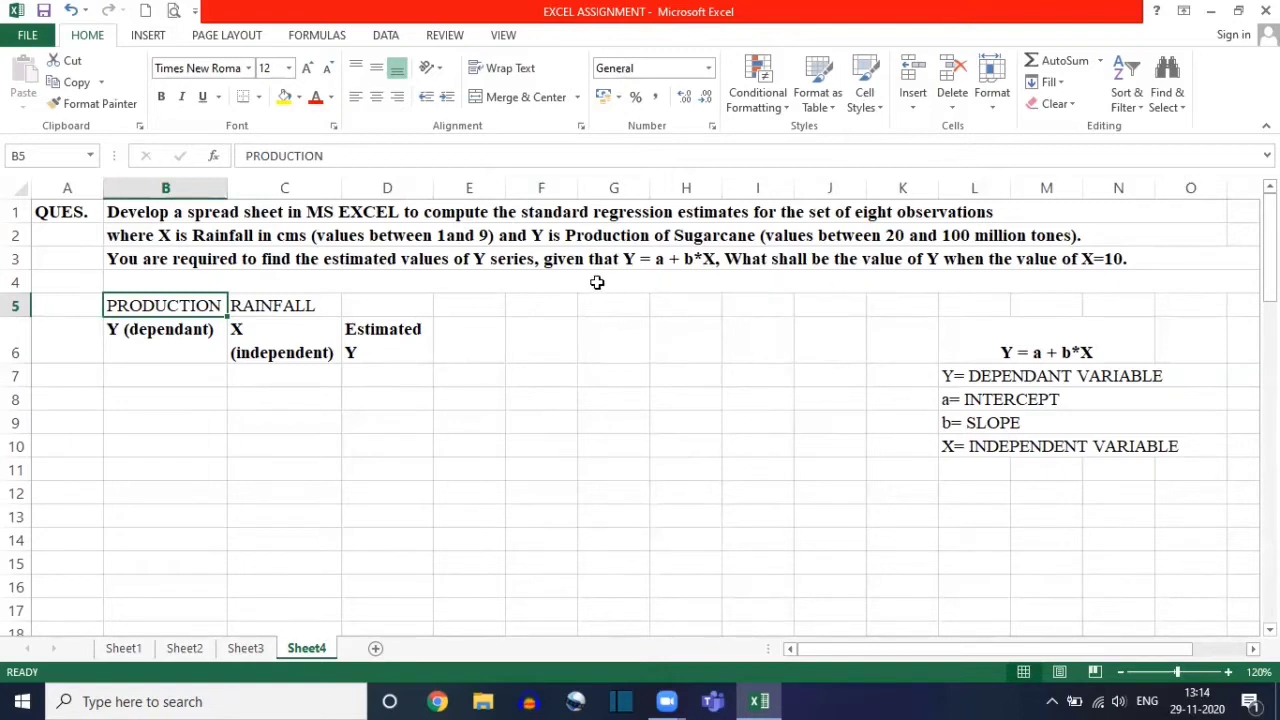
# Step: Review the regression equation and the question's estimation requirement against the production, rainfall and Estimated Y columns
pyautogui.click(977, 341)
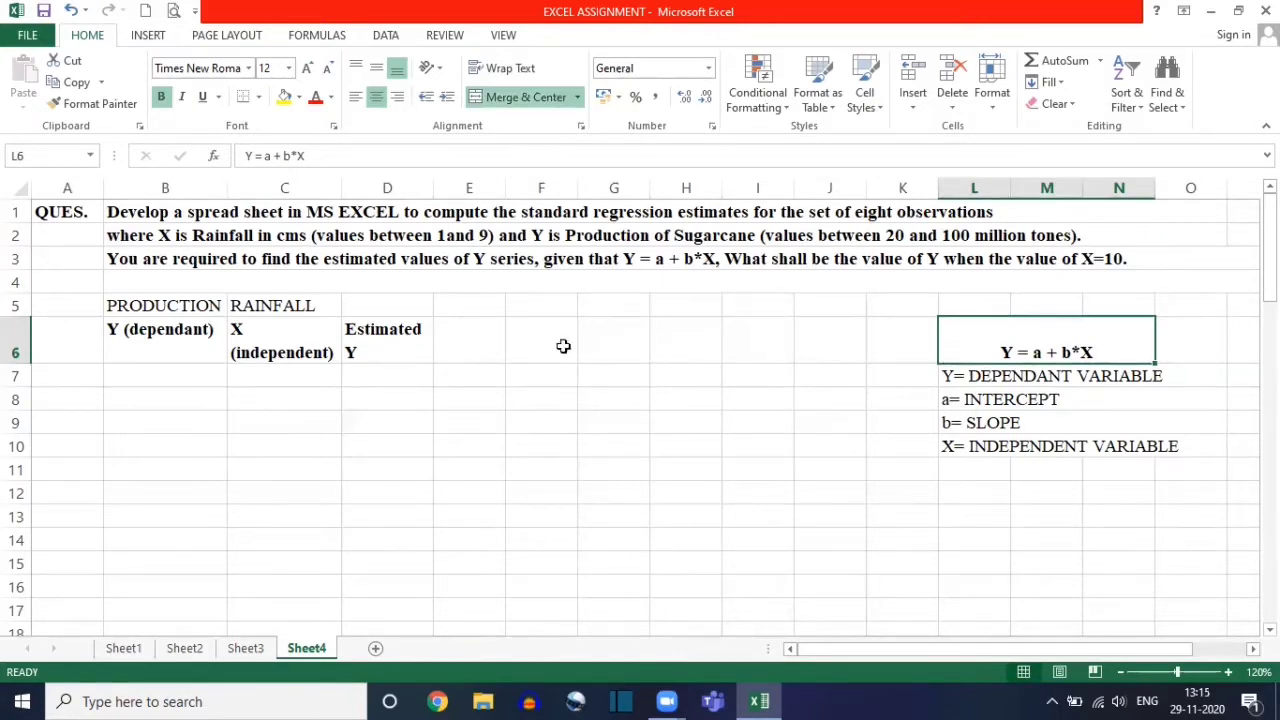
pyautogui.click(417, 264)
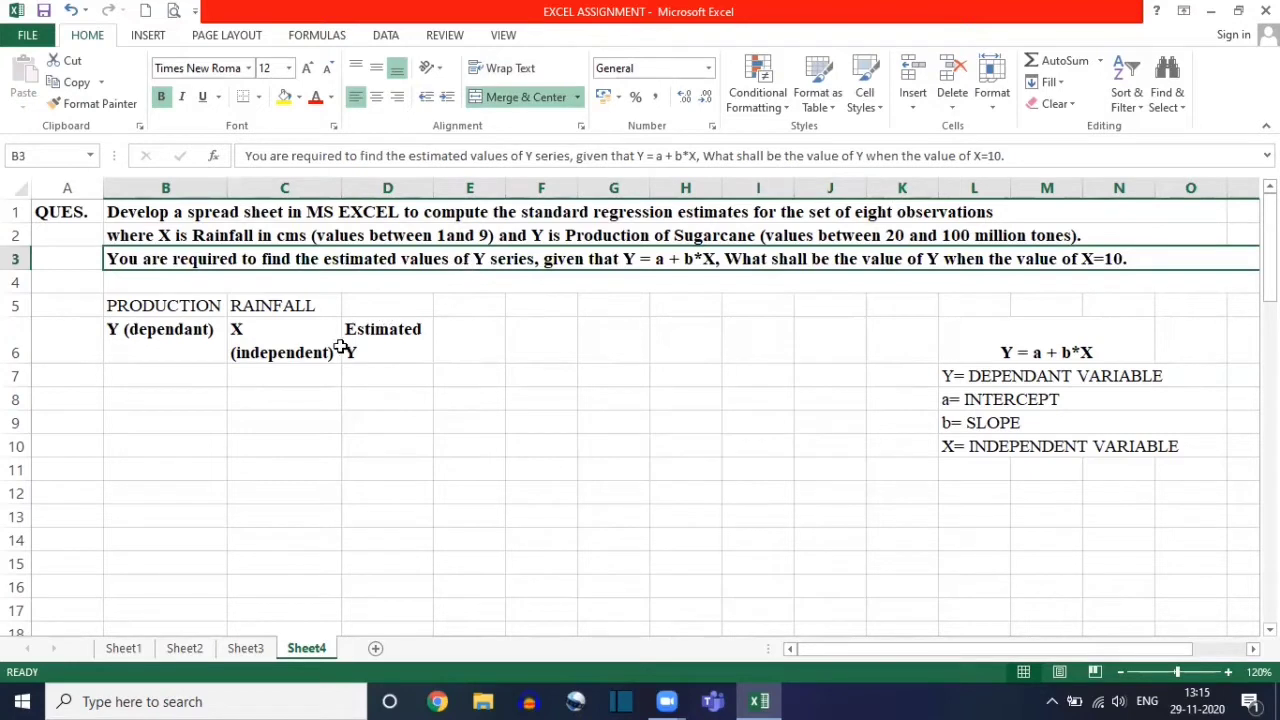
pyautogui.click(183, 335)
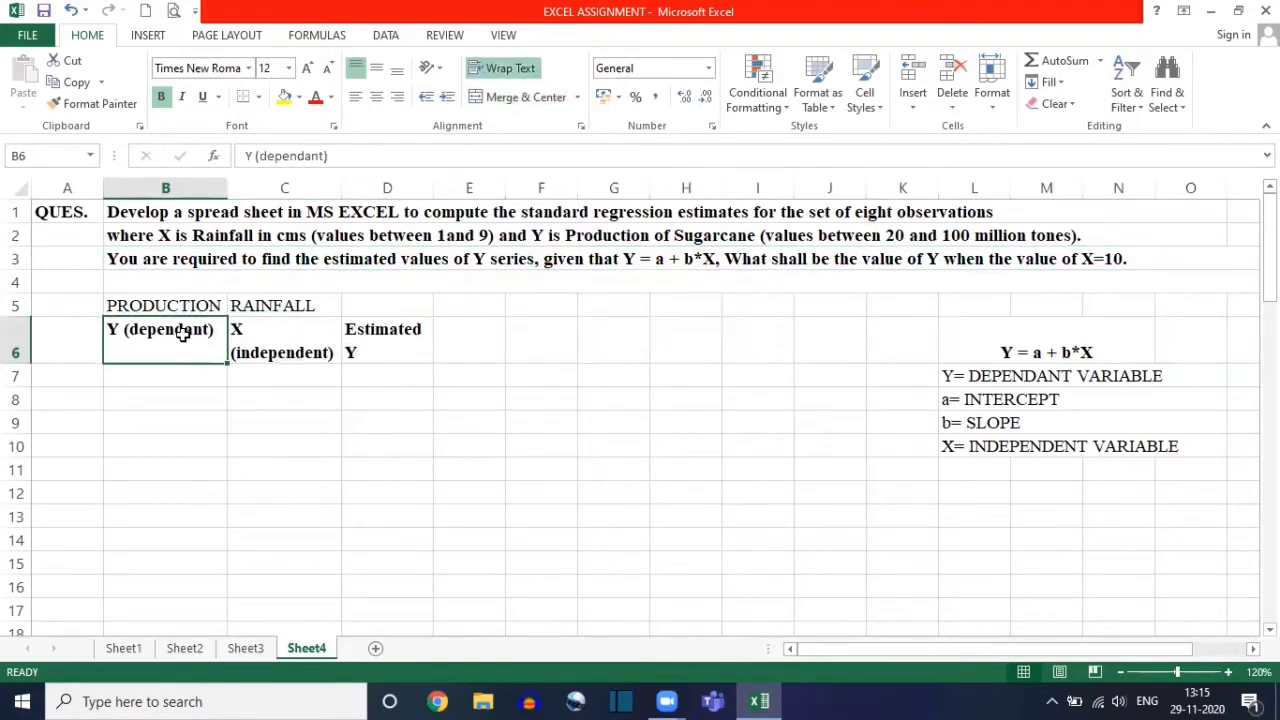
pyautogui.click(400, 340)
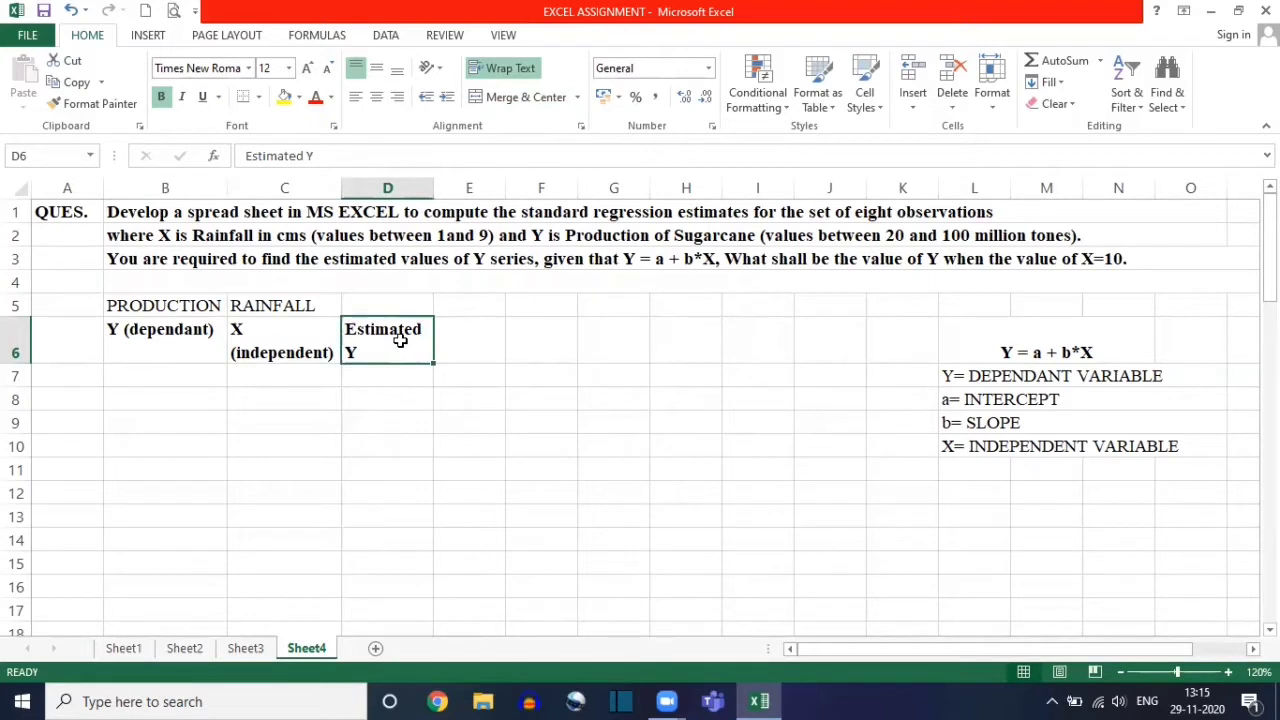
pyautogui.moveTo(200, 370); pyautogui.dragTo(310, 368)
pyautogui.click(310, 368)
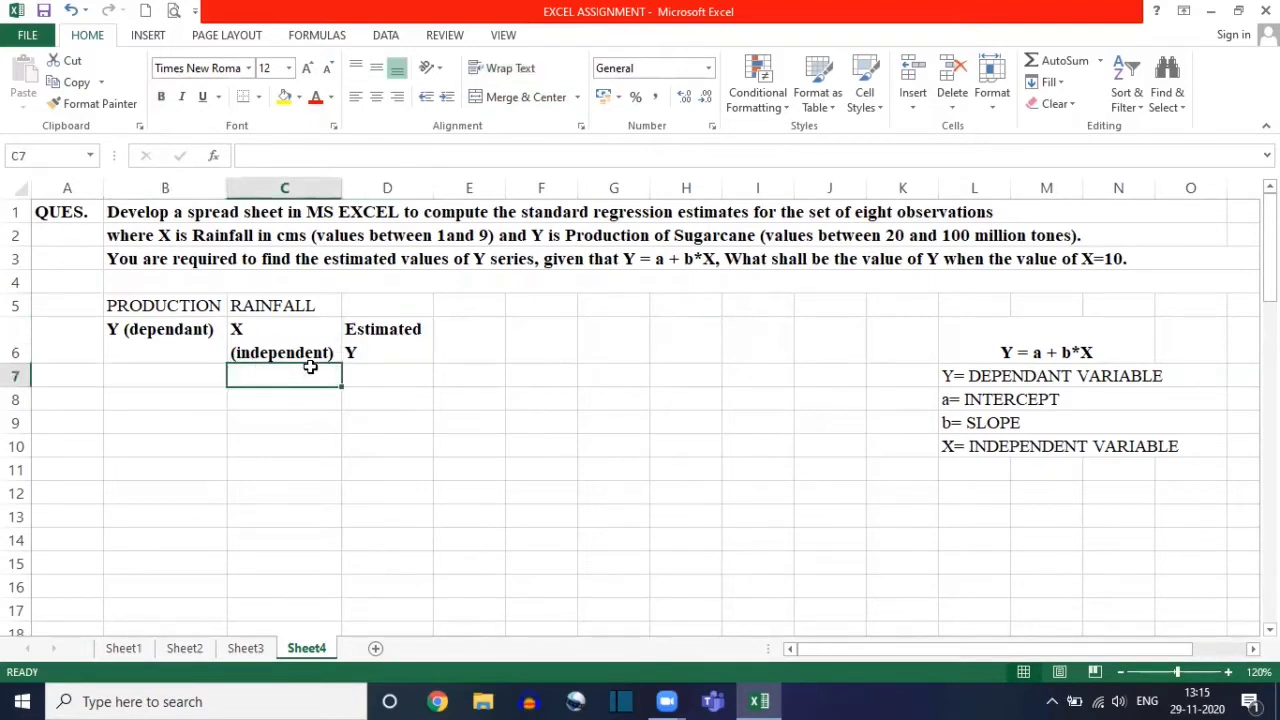
pyautogui.click(211, 378)
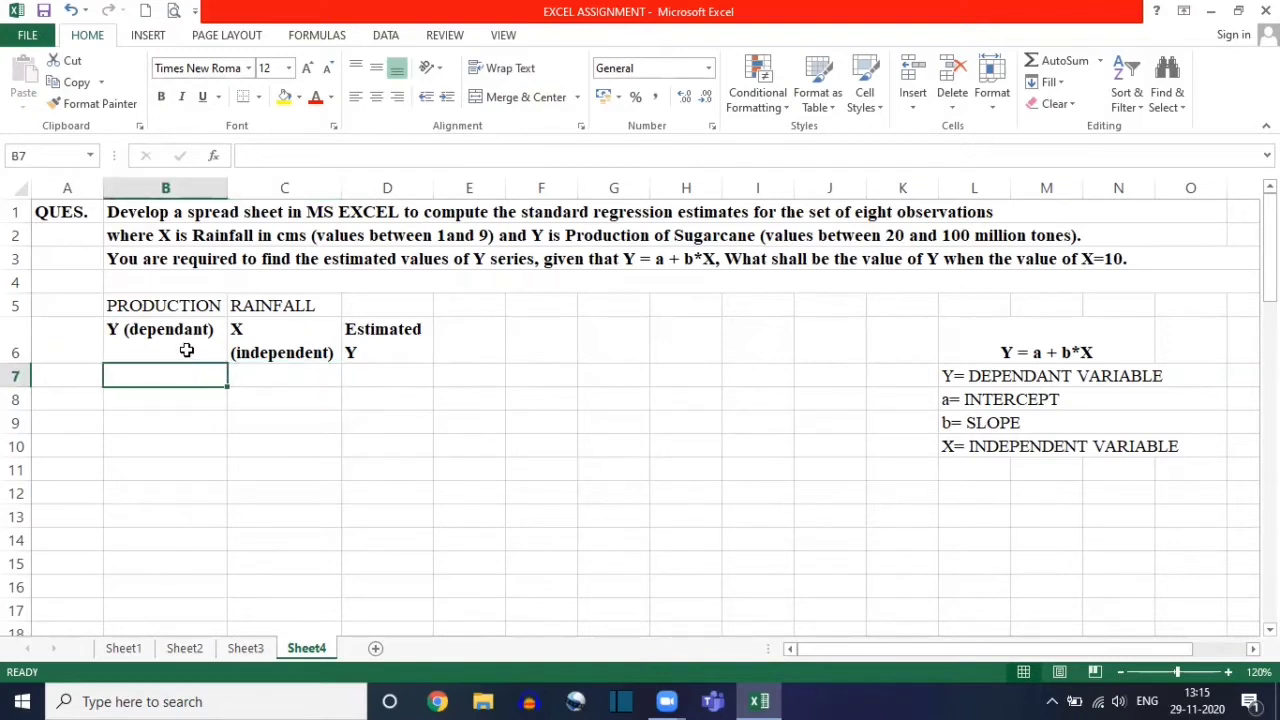
pyautogui.click(266, 307)
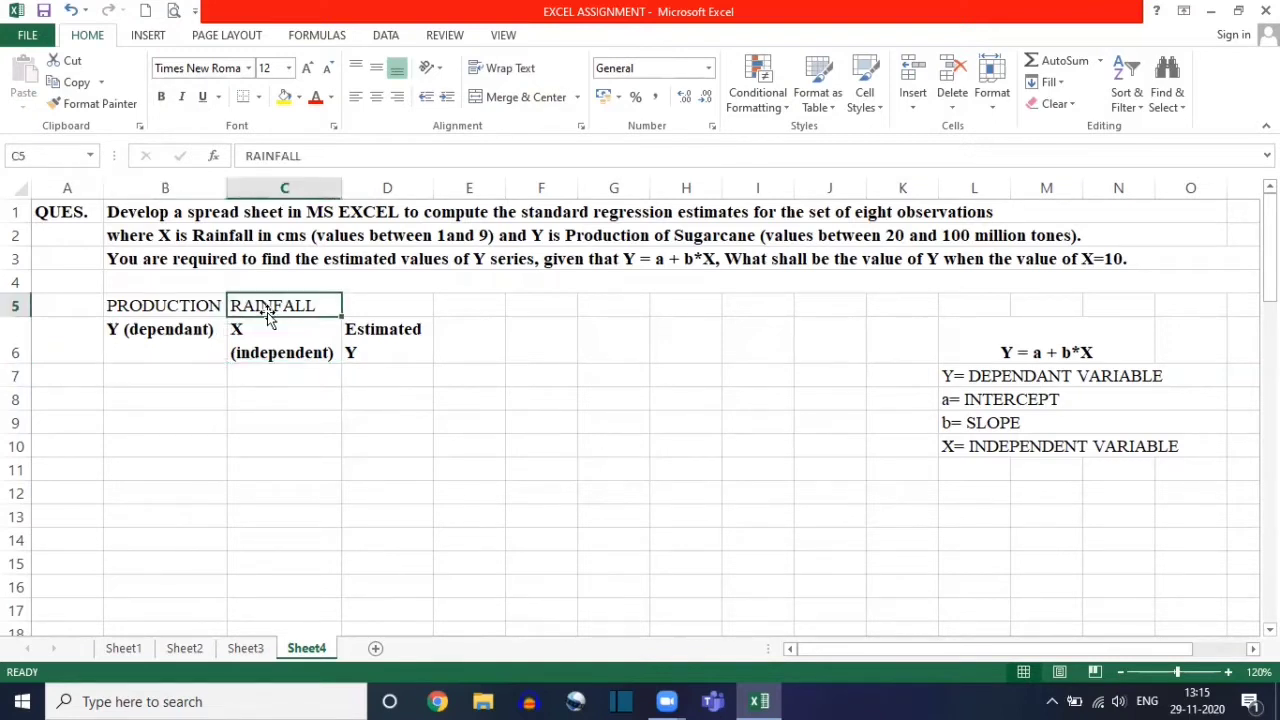
pyautogui.click(188, 309)
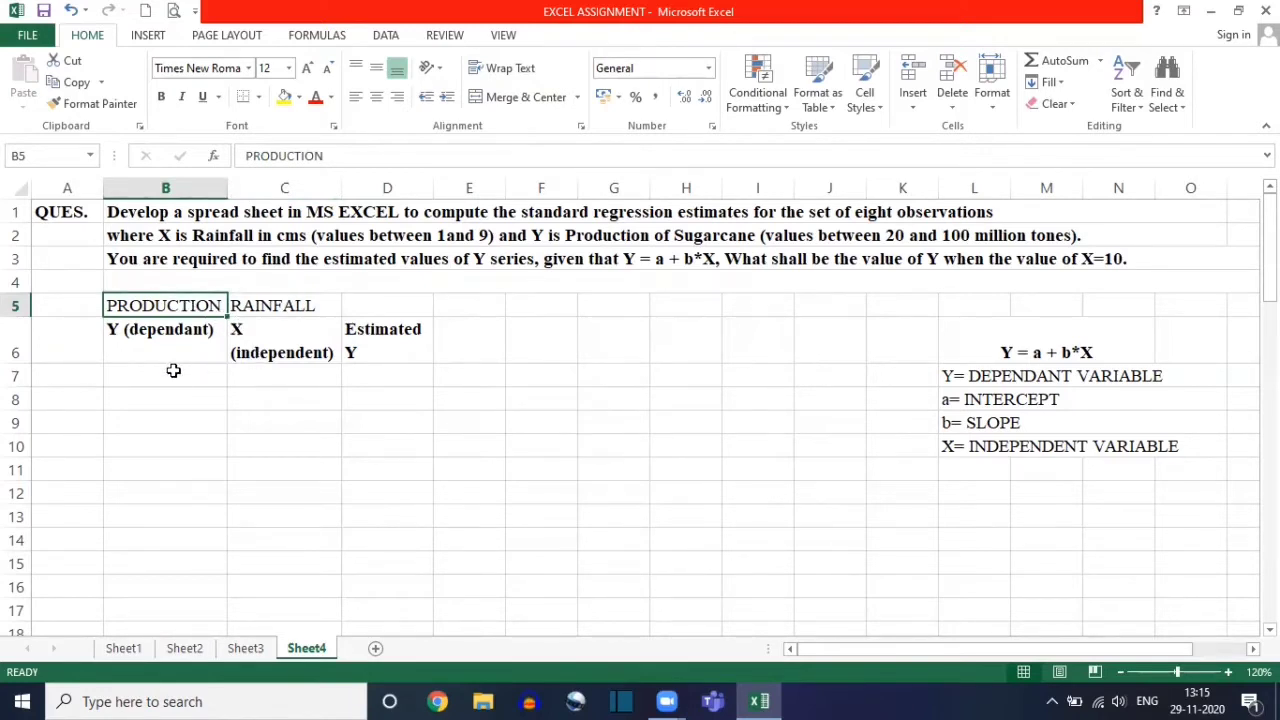
pyautogui.click(246, 379)
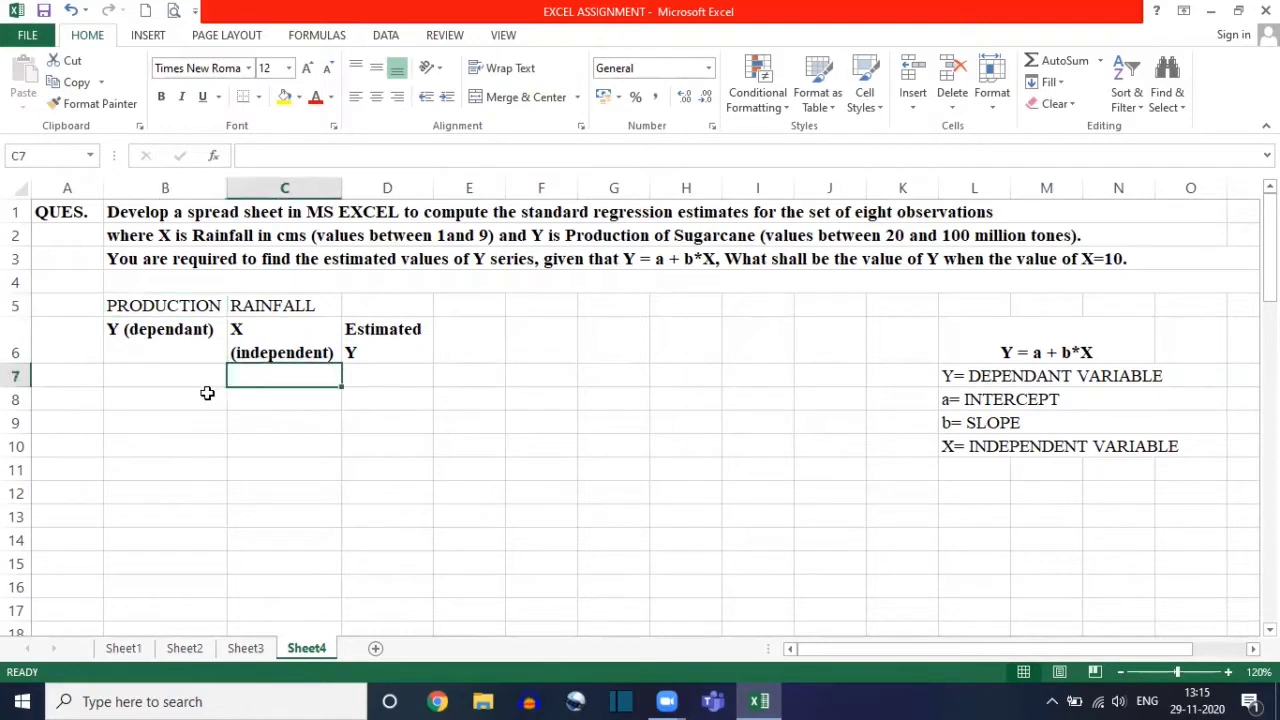
pyautogui.click(207, 393)
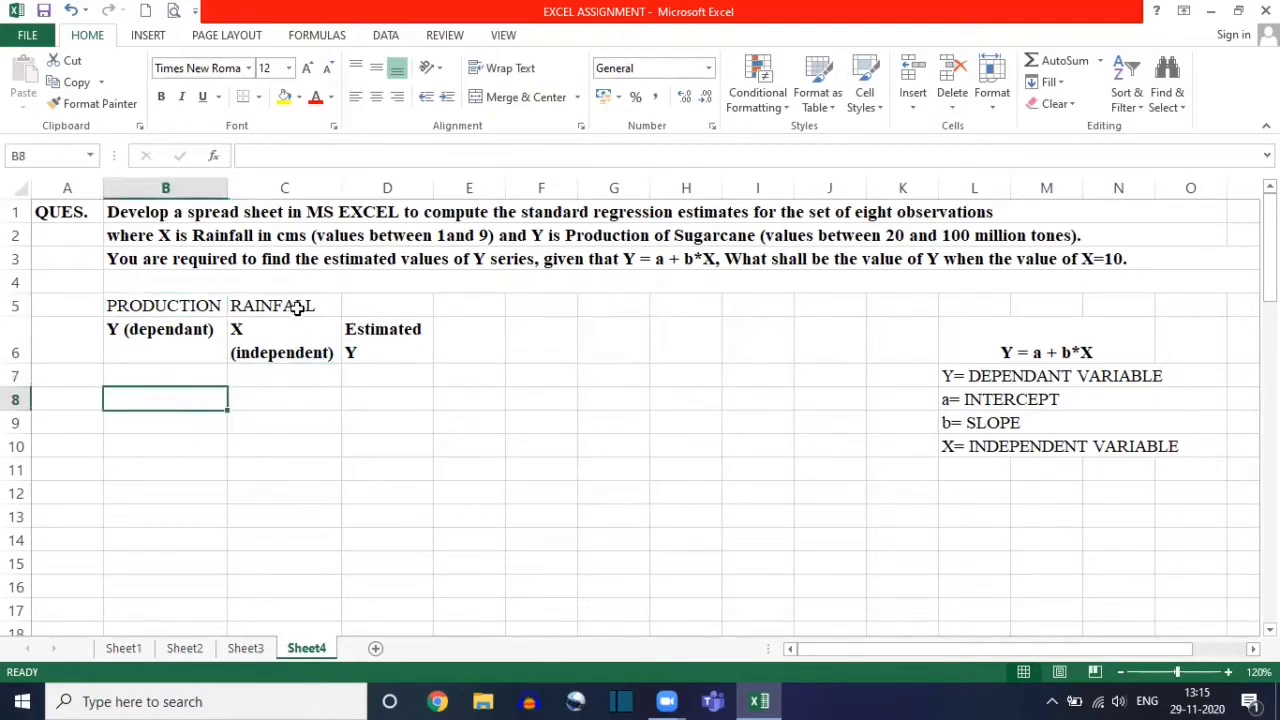
pyautogui.click(388, 350)
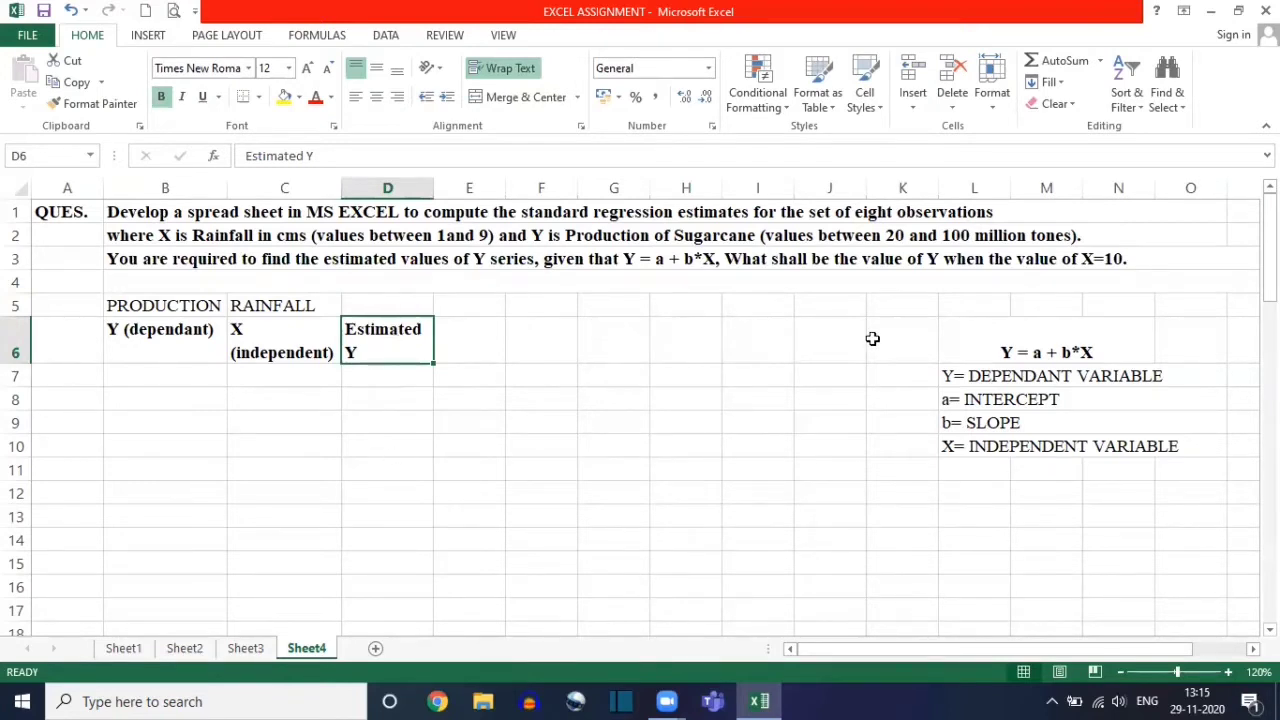
# Step: Examine the definitions of Y, a, b and X under the regression equation, matching Y and X to their table headings
pyautogui.click(1043, 350)
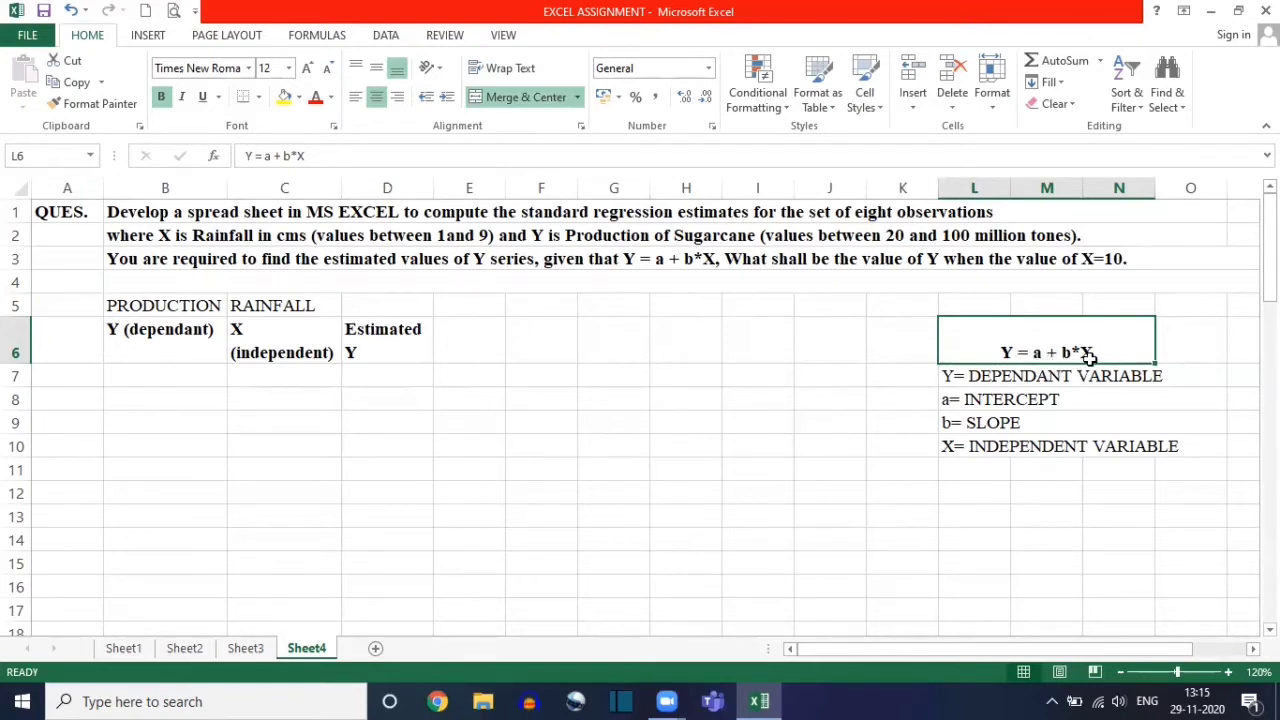
pyautogui.click(986, 376)
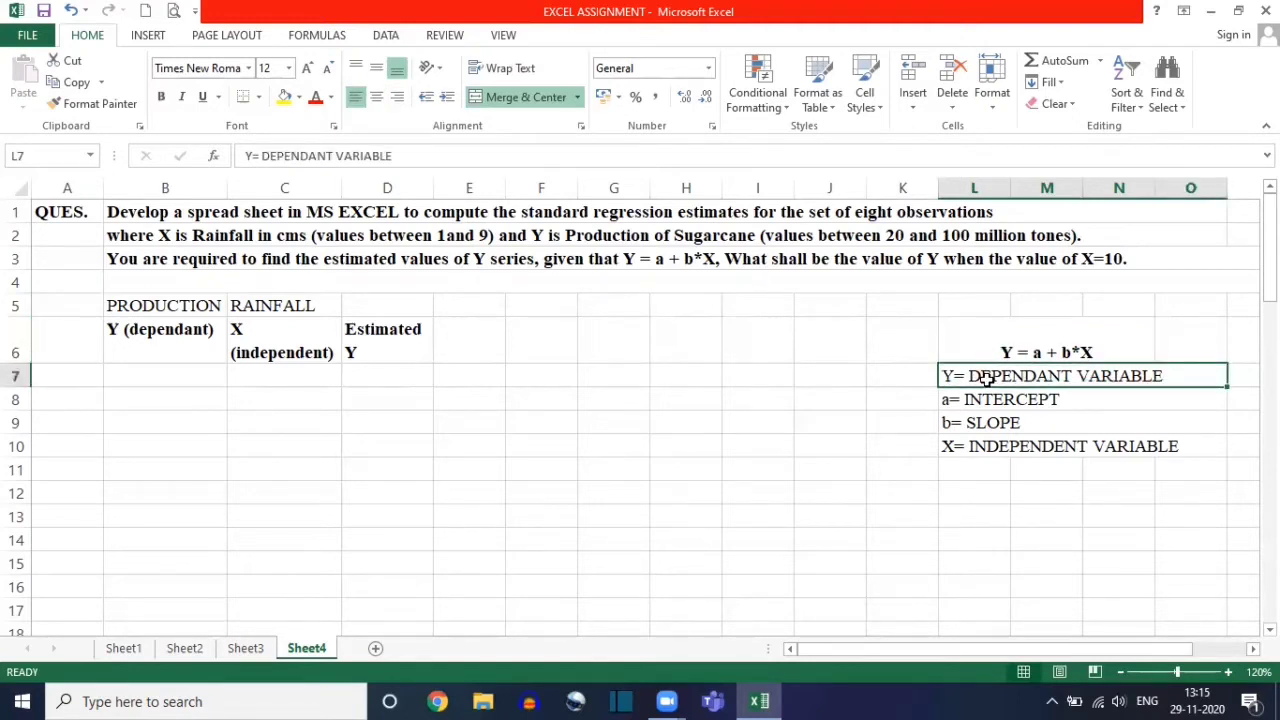
pyautogui.click(170, 346)
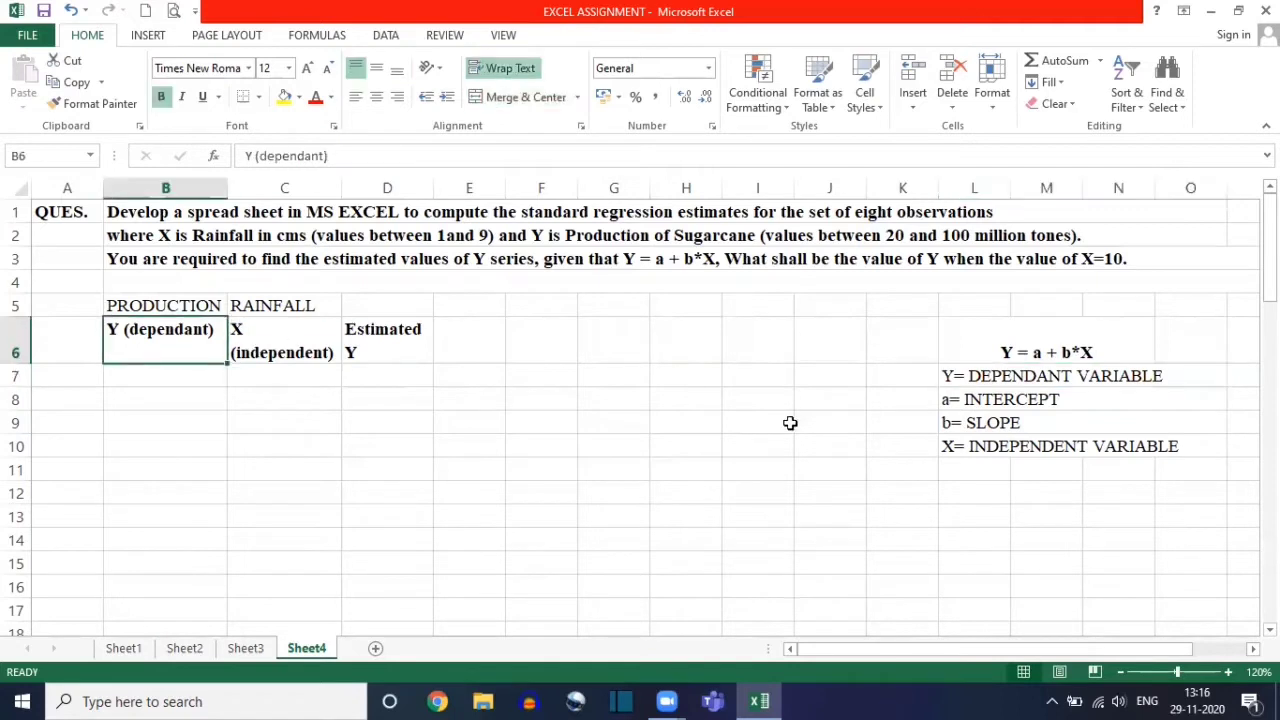
pyautogui.click(997, 446)
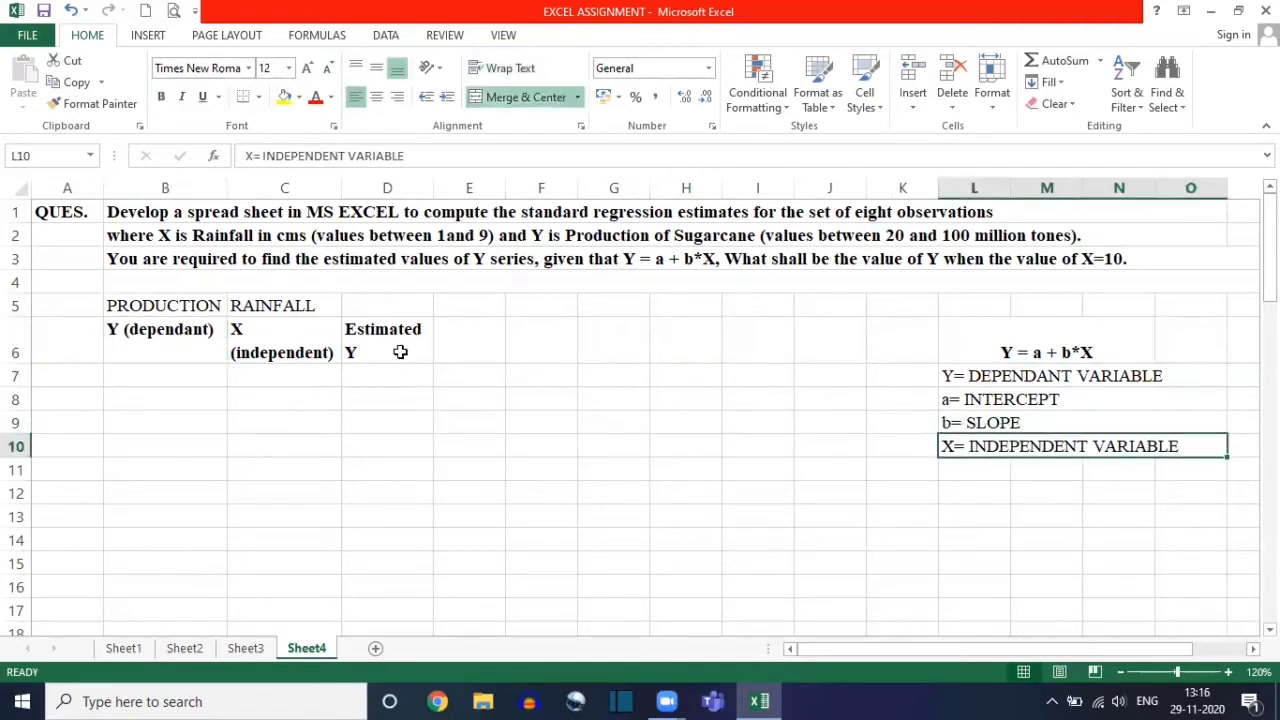
pyautogui.click(318, 346)
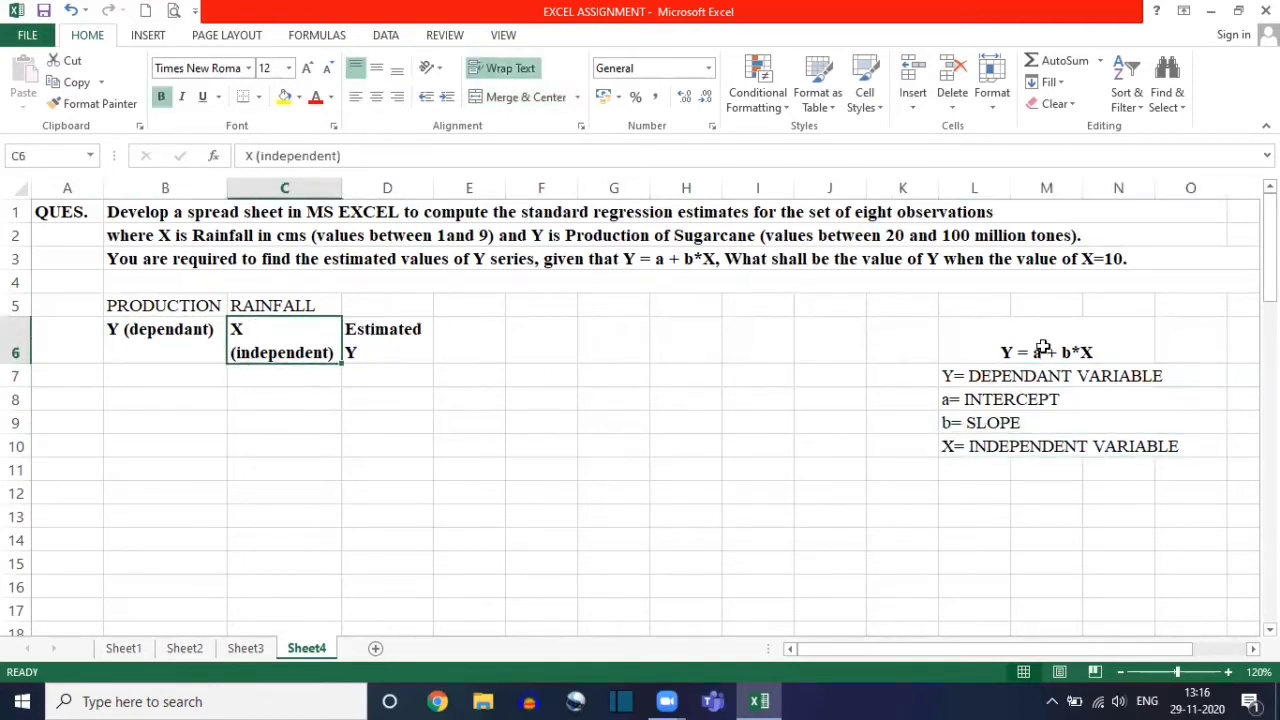
pyautogui.click(1000, 400)
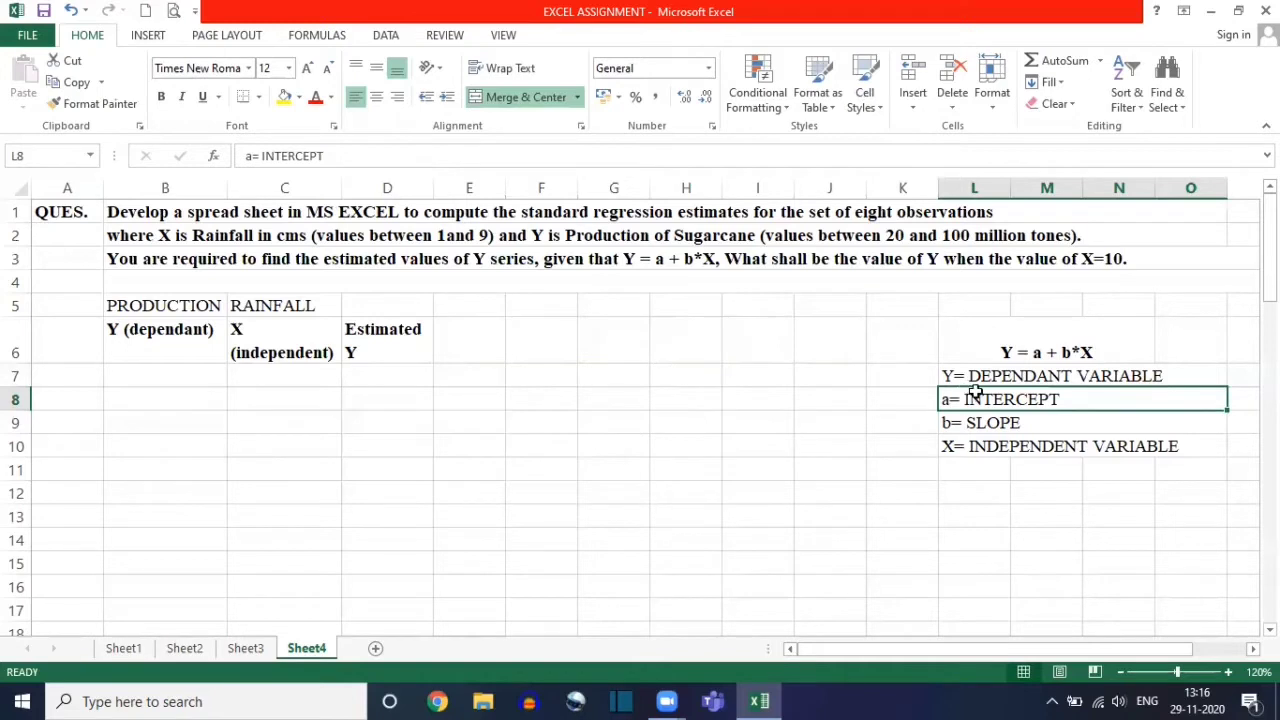
pyautogui.click(988, 427)
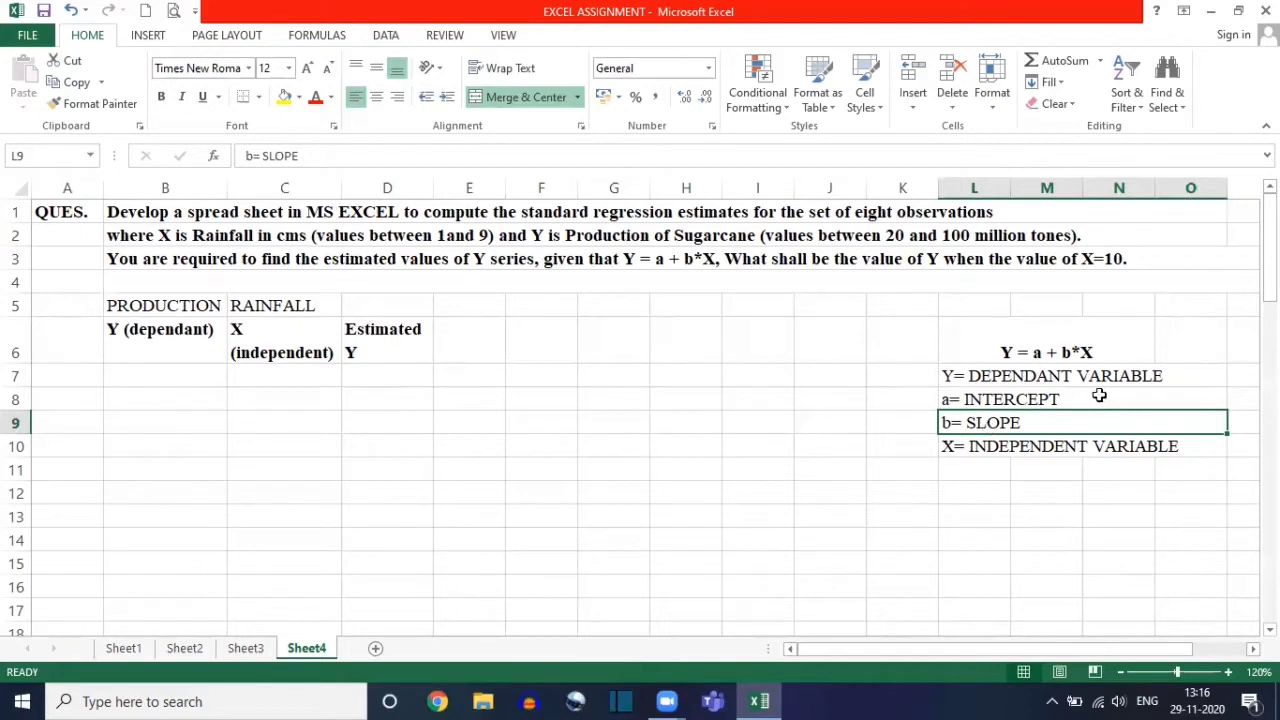
# Step: Write the worded regression equation DEPENDANT VARIABLE=INTERCEPT+SLOPE(INDEPENDENT VARIABLE) in K12, below the variable definitions
pyautogui.click(1000, 335)
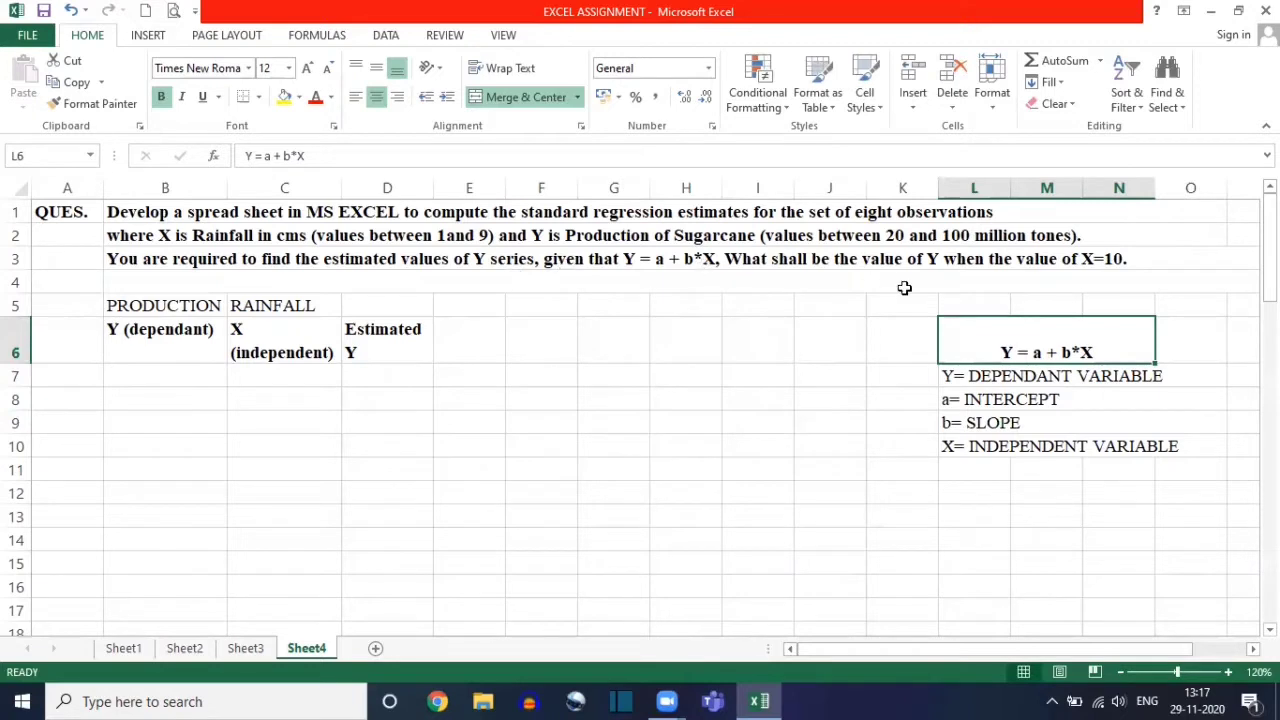
pyautogui.click(963, 304)
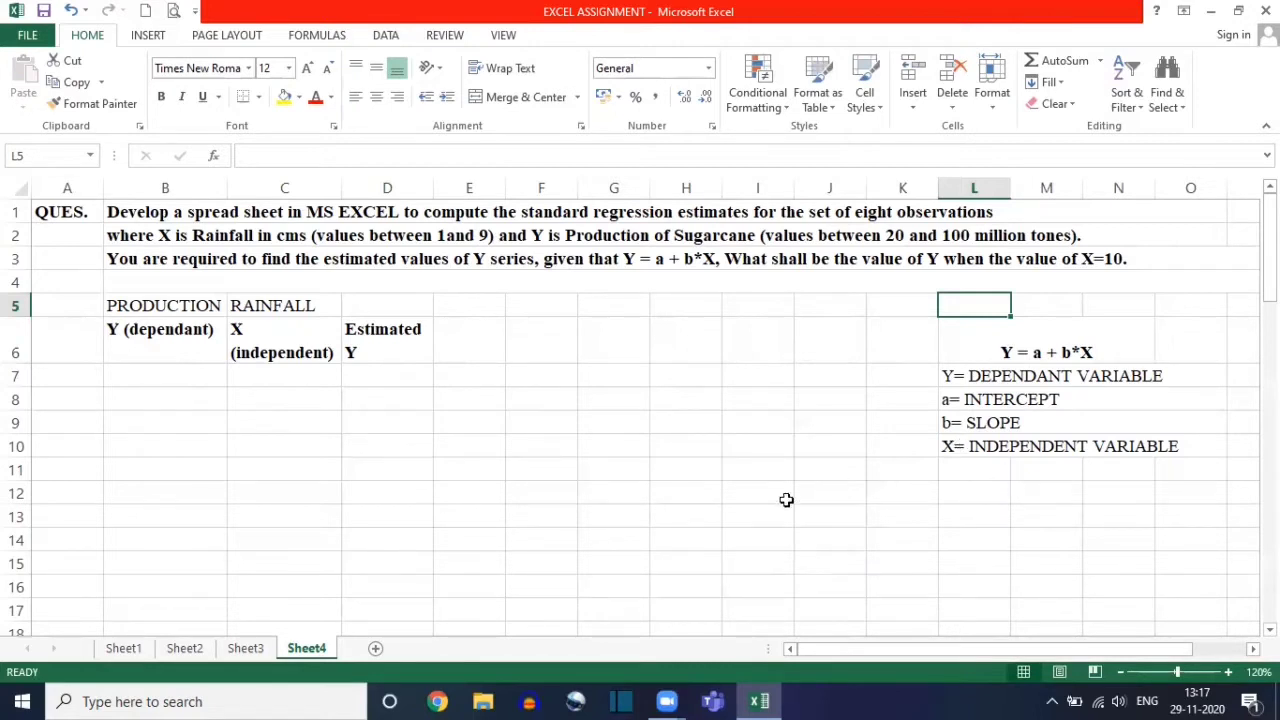
pyautogui.click(911, 493)
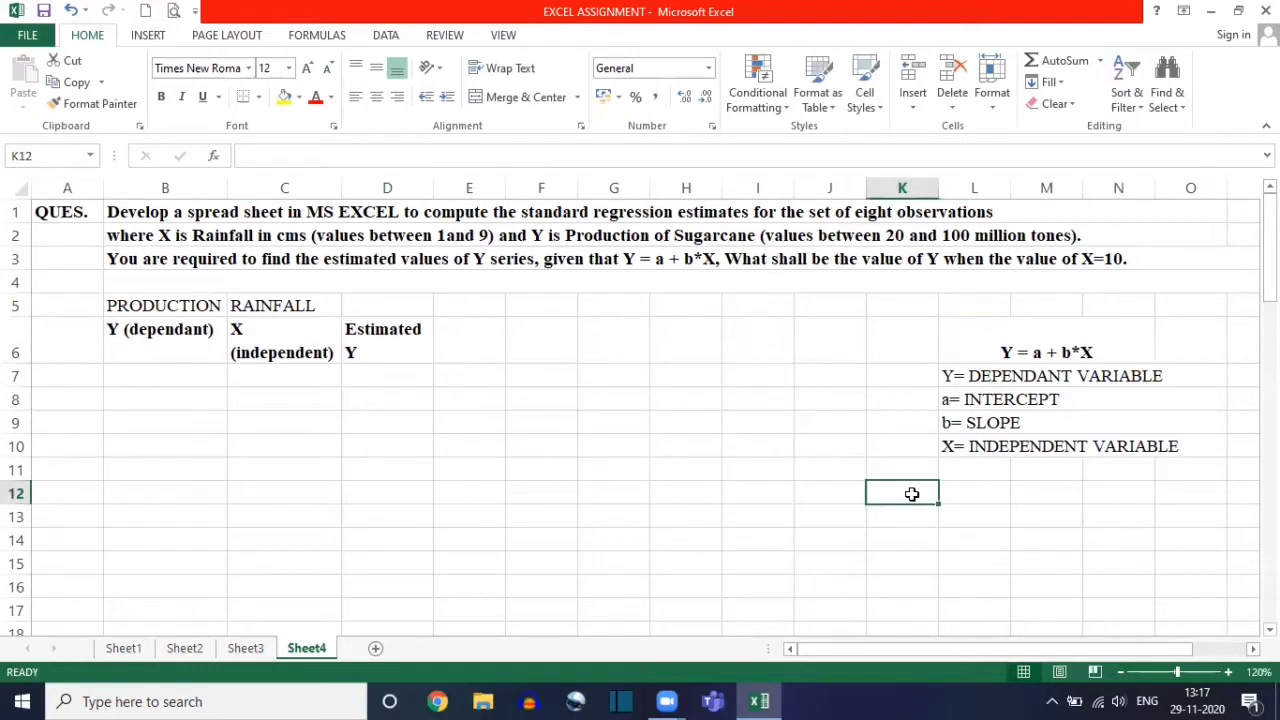
pyautogui.write('DEPENDE')
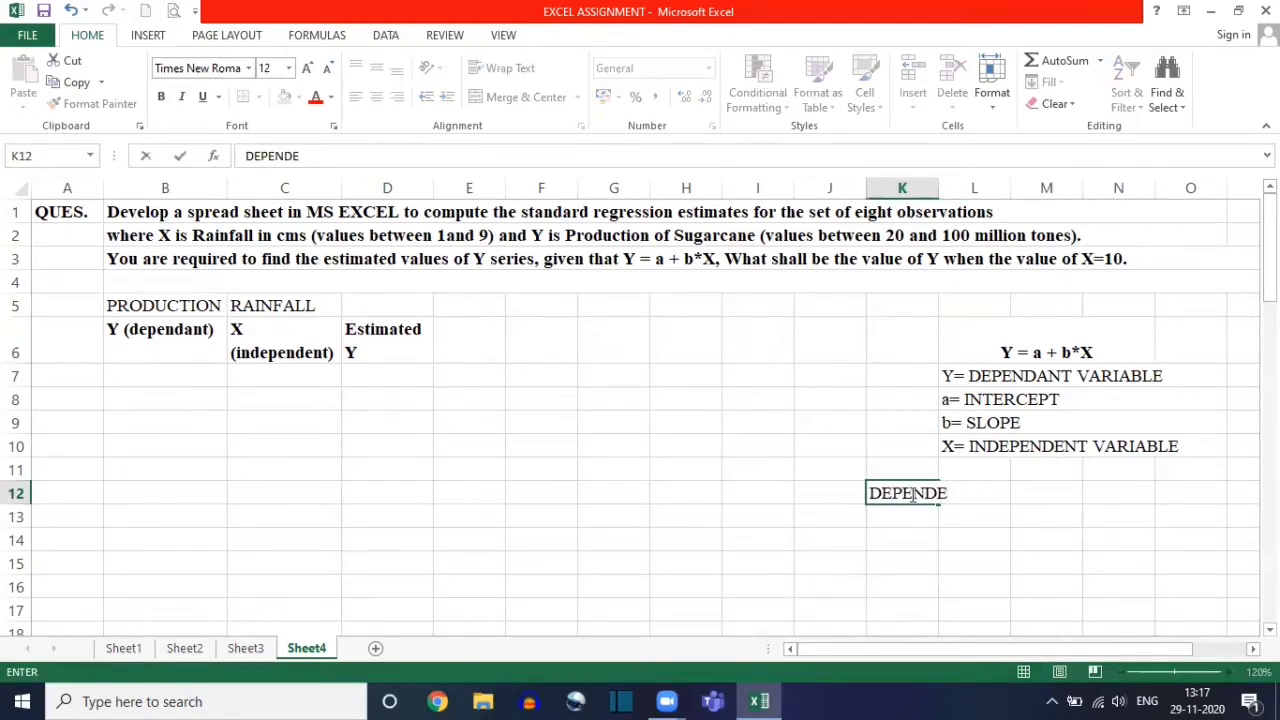
pyautogui.press('BackSpace')
pyautogui.write('ANT VARIABLE')
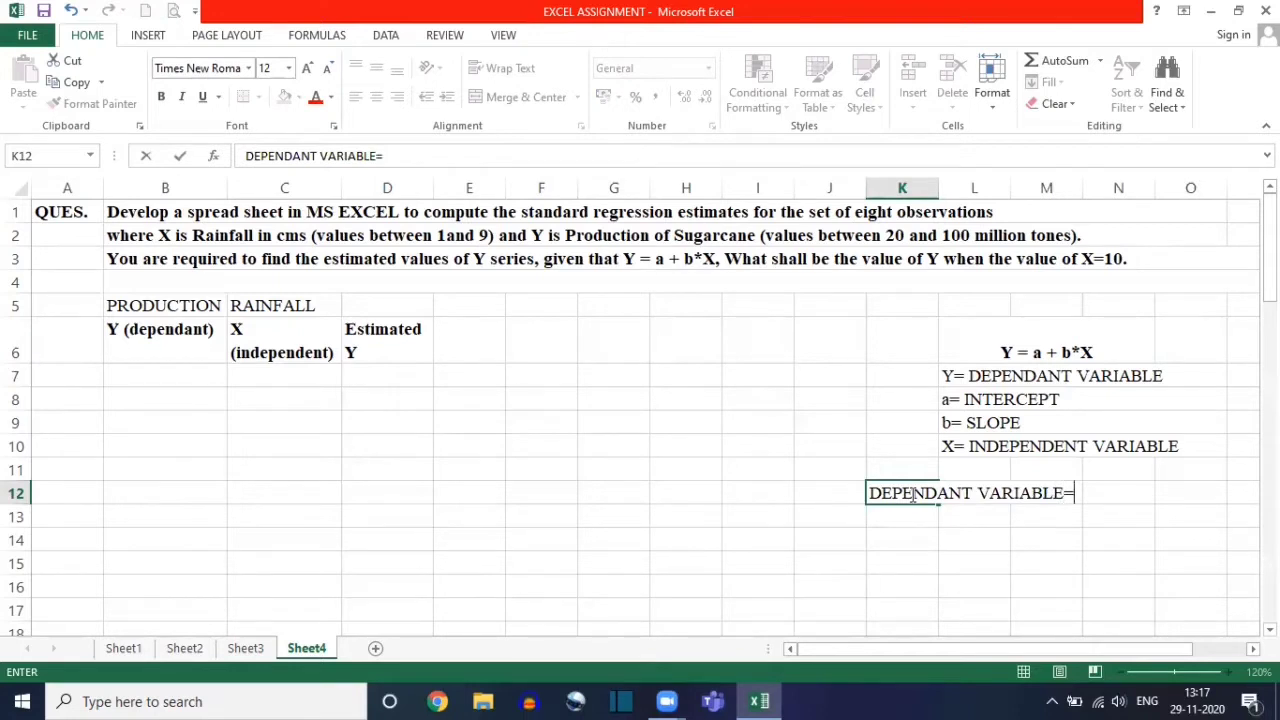
pyautogui.write('=INTERCEP')
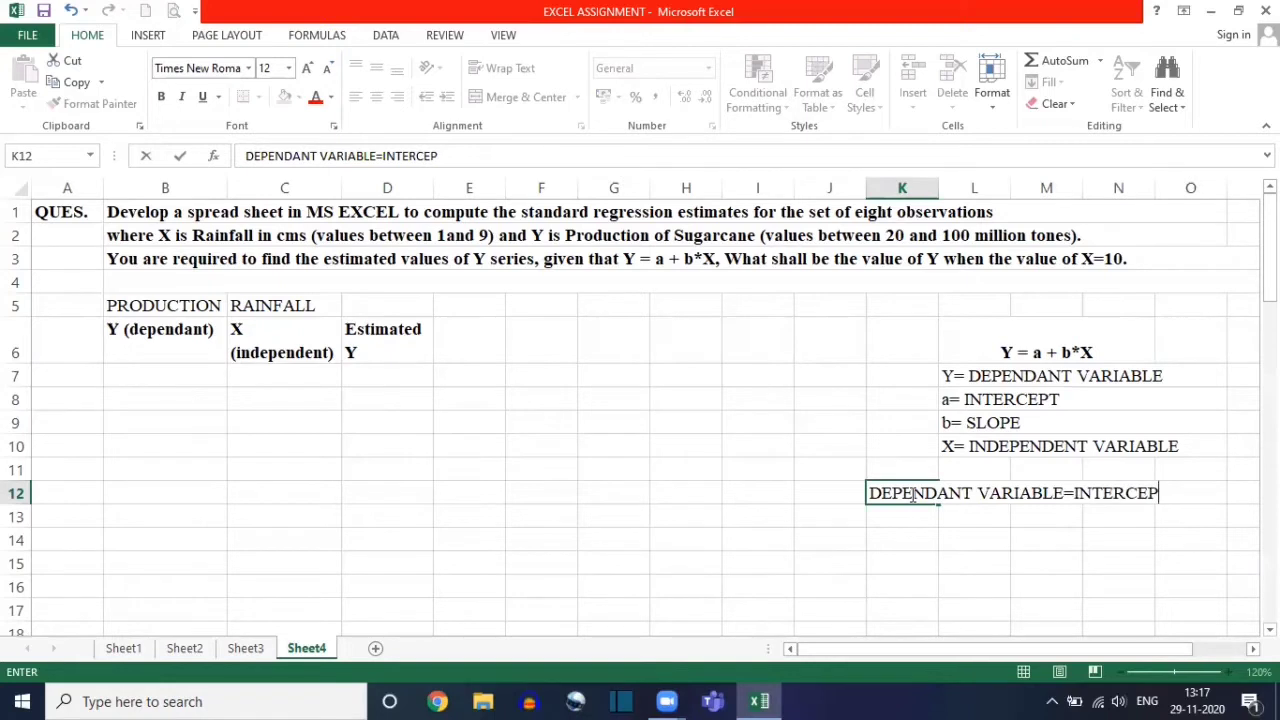
pyautogui.write('T+SLOPE')
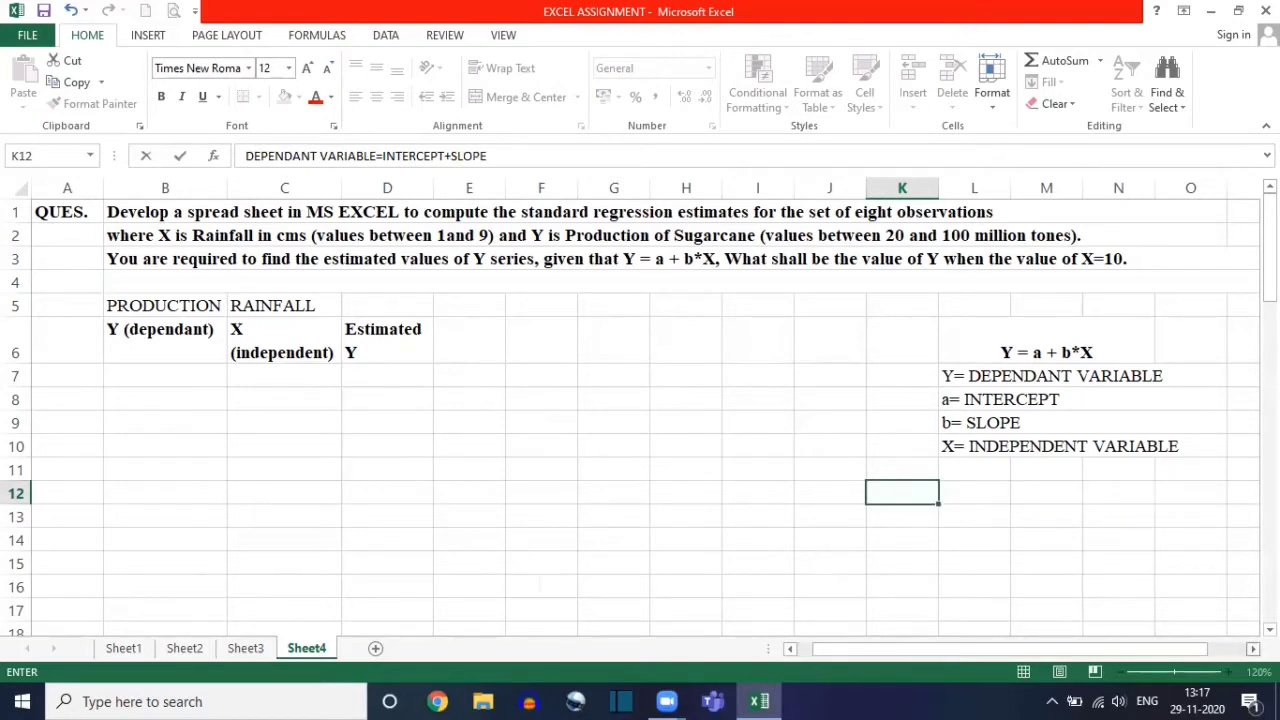
pyautogui.hscroll(2, 1197, 605)
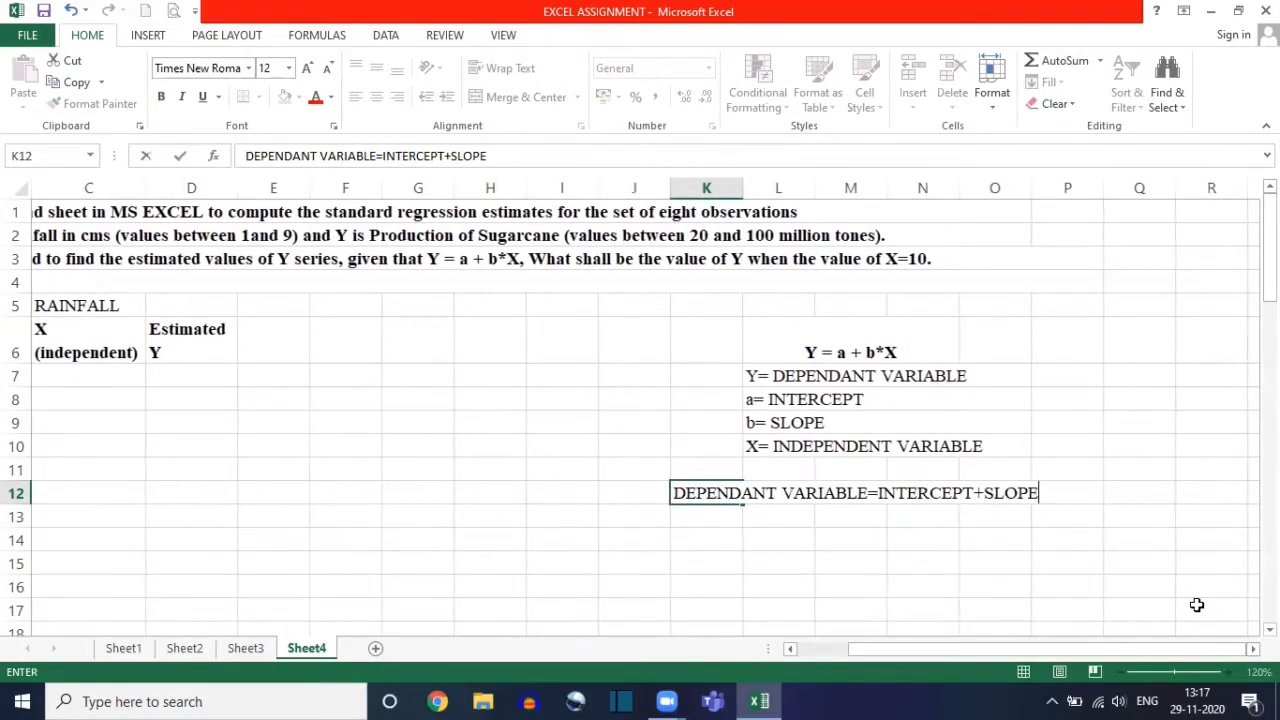
pyautogui.write('(INDEPENDA')
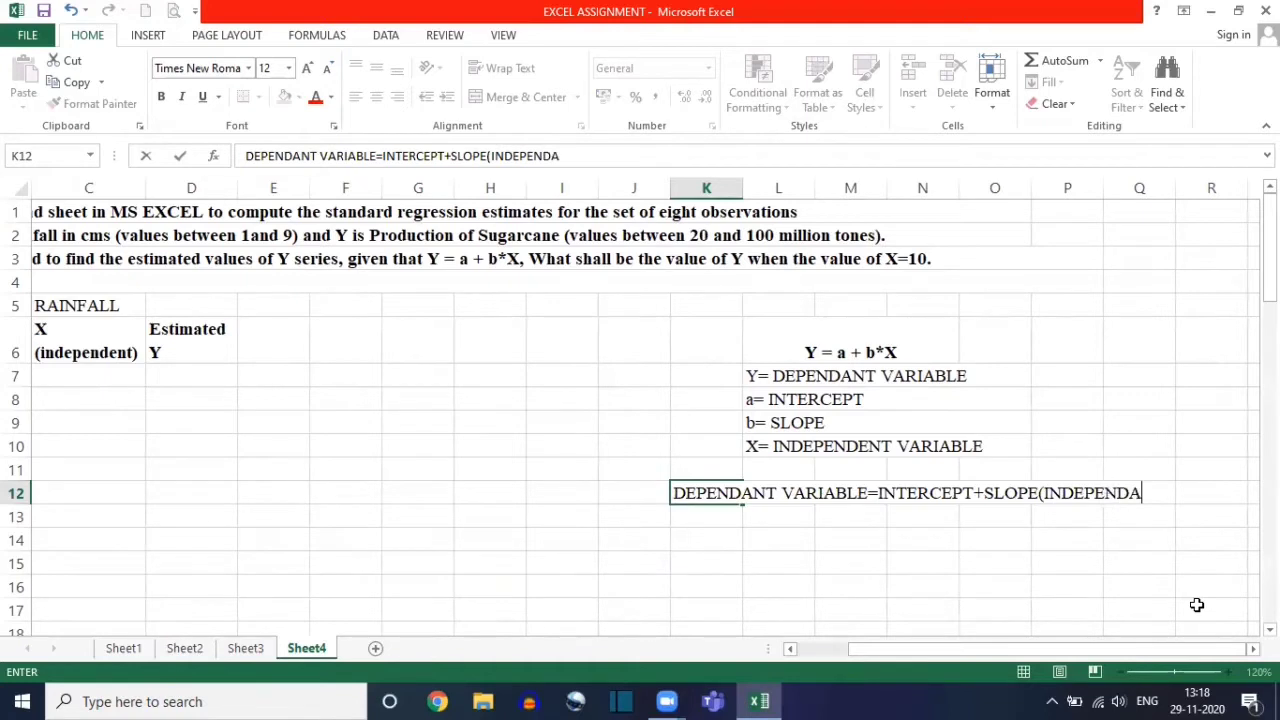
pyautogui.write('NT')
pyautogui.press('BackSpace')
pyautogui.press('BackSpace')
pyautogui.press('BackSpace')
pyautogui.write('ENT VARIABLE')
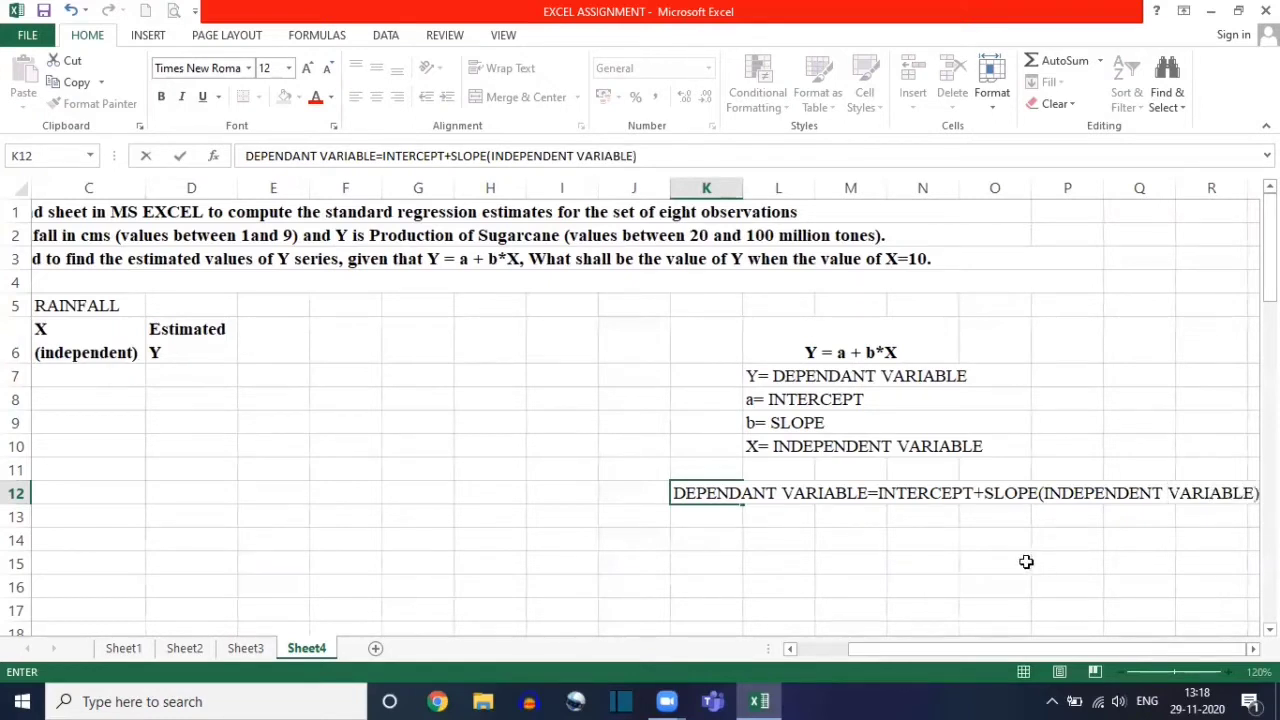
pyautogui.click(726, 511)
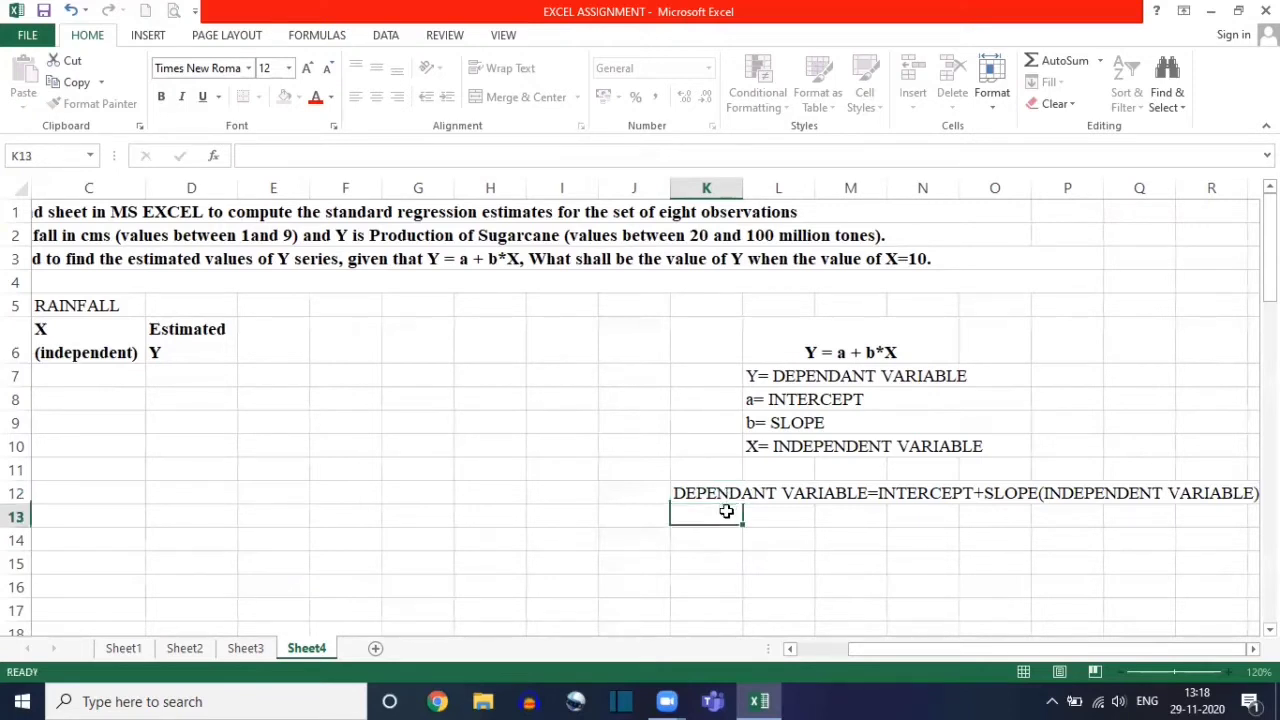
# Step: Compare each term of the worded equation in row 12 with Y = a + b*X in the merged cell above
pyautogui.click(717, 492)
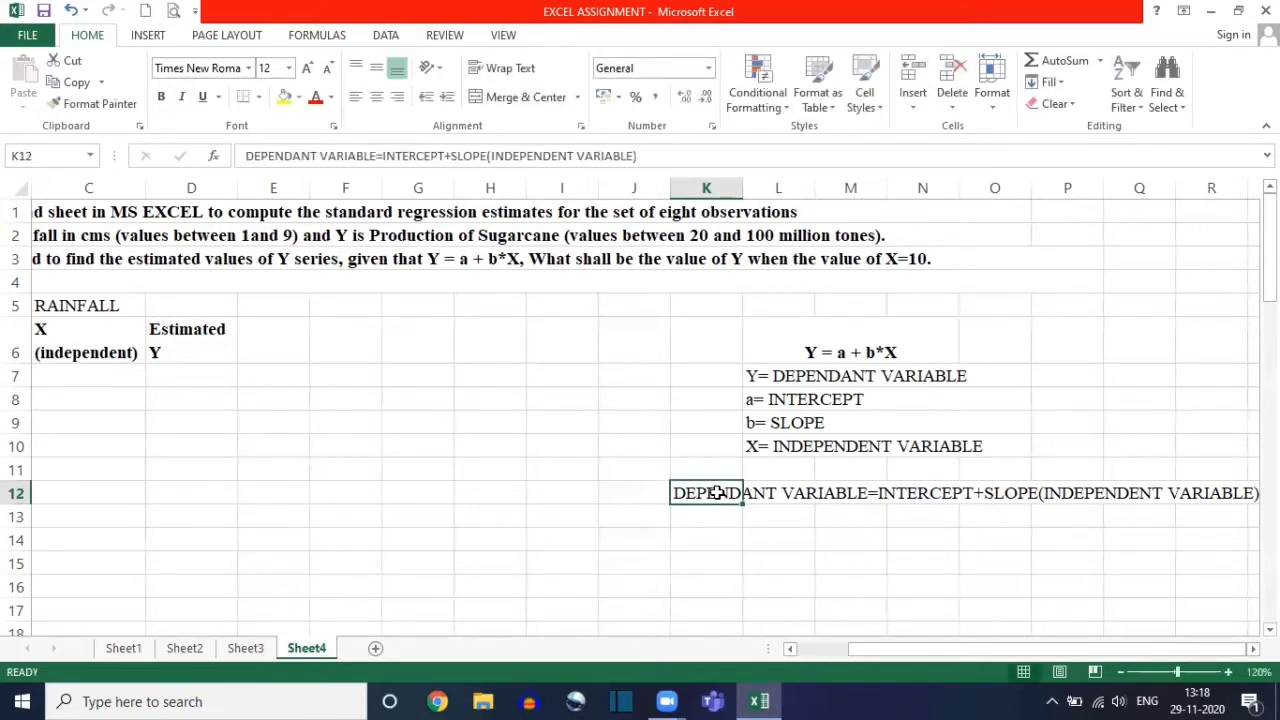
pyautogui.click(914, 492)
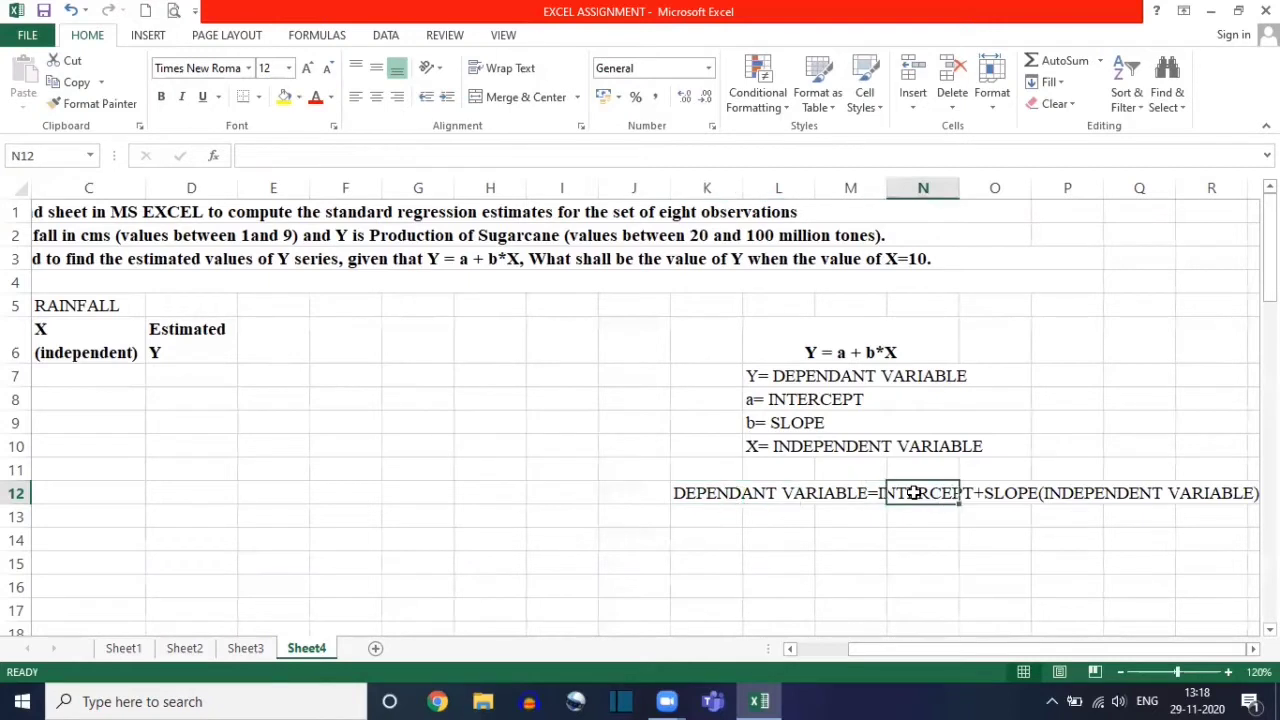
pyautogui.click(915, 516)
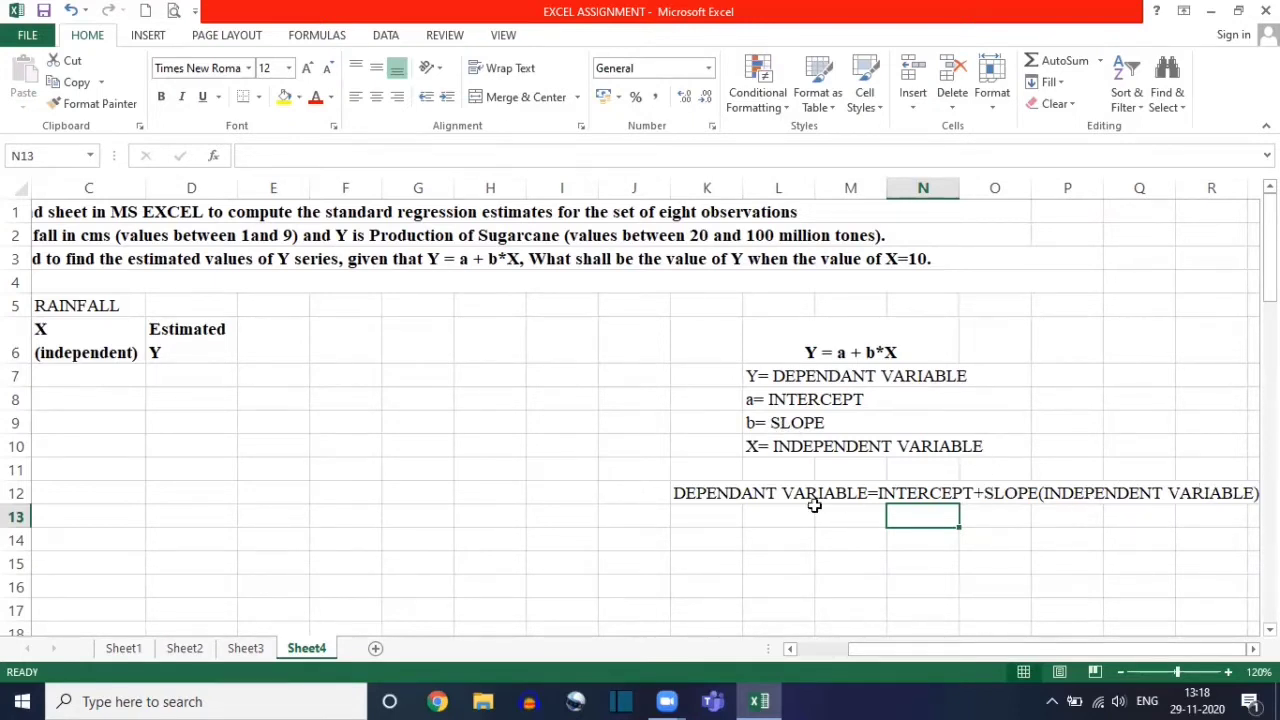
pyautogui.click(684, 494)
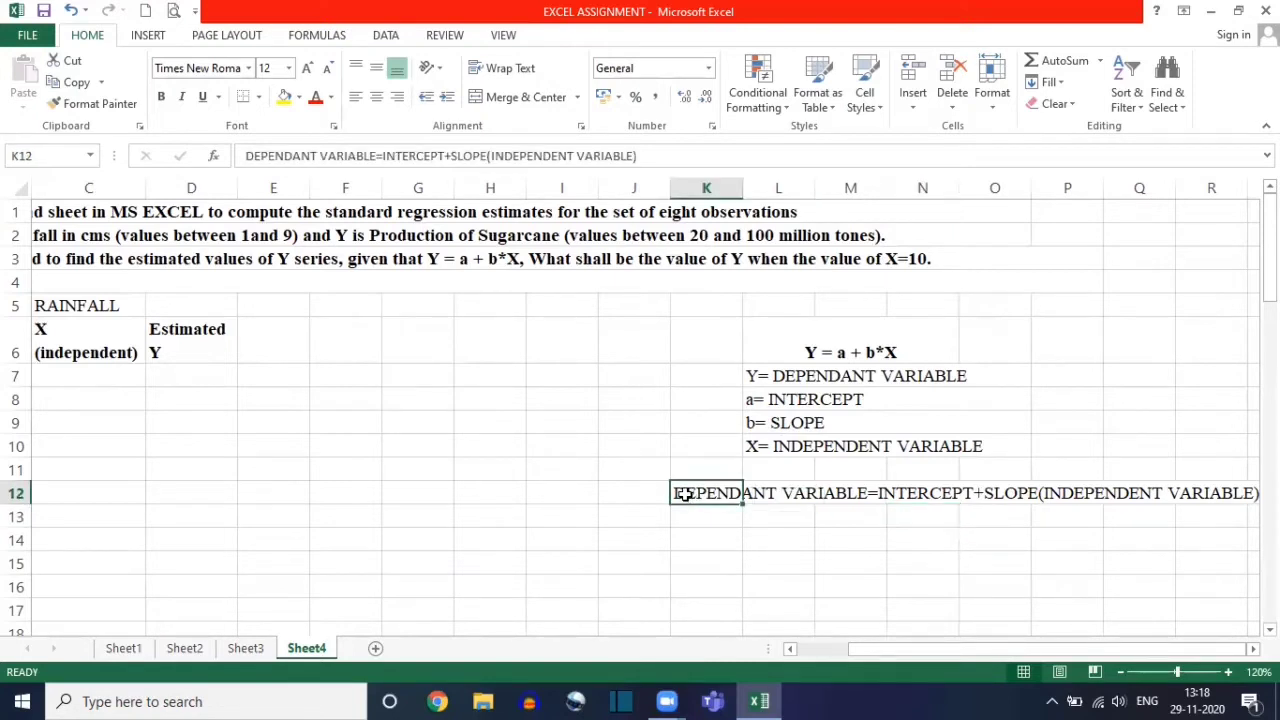
pyautogui.click(694, 515)
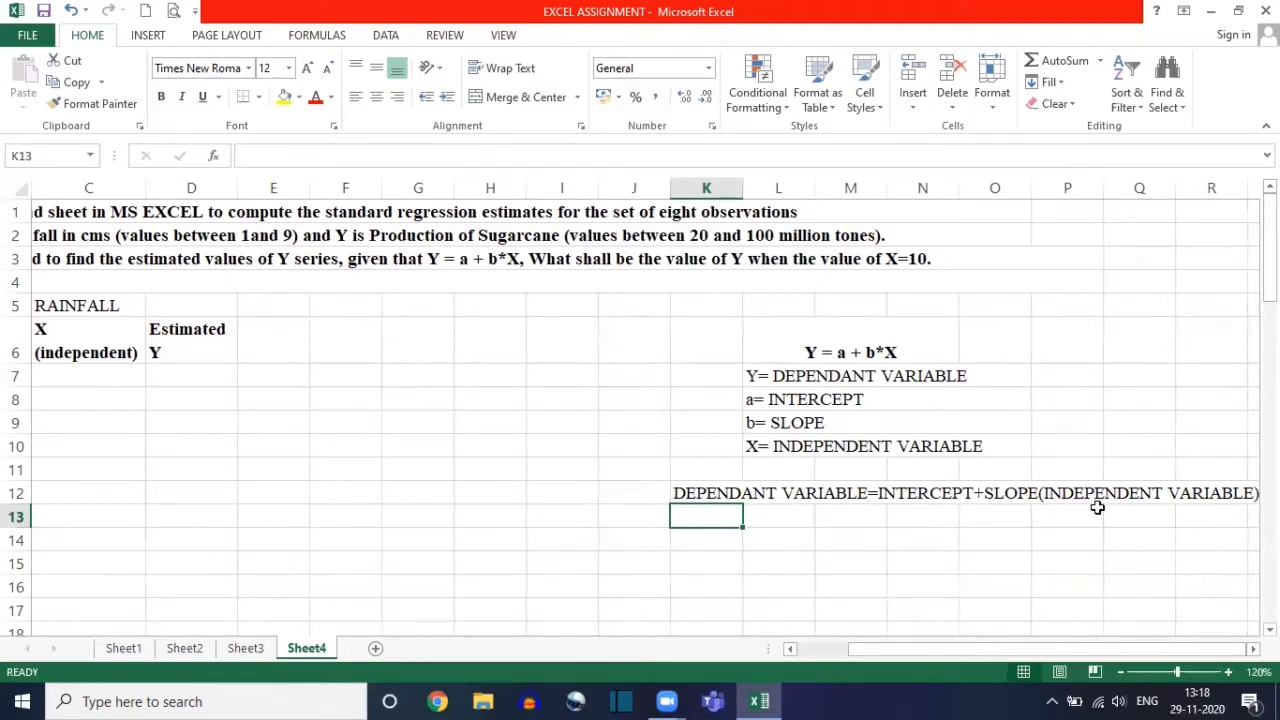
pyautogui.click(806, 344)
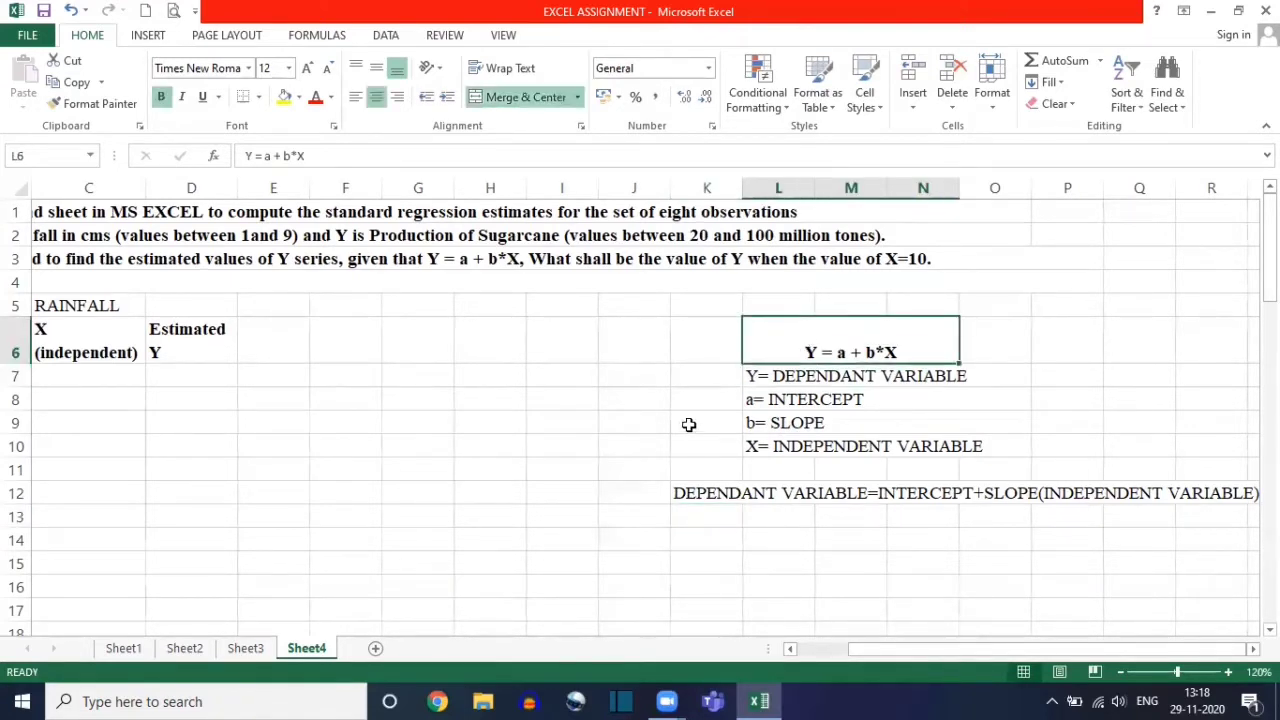
pyautogui.click(747, 496)
pyautogui.click(918, 492)
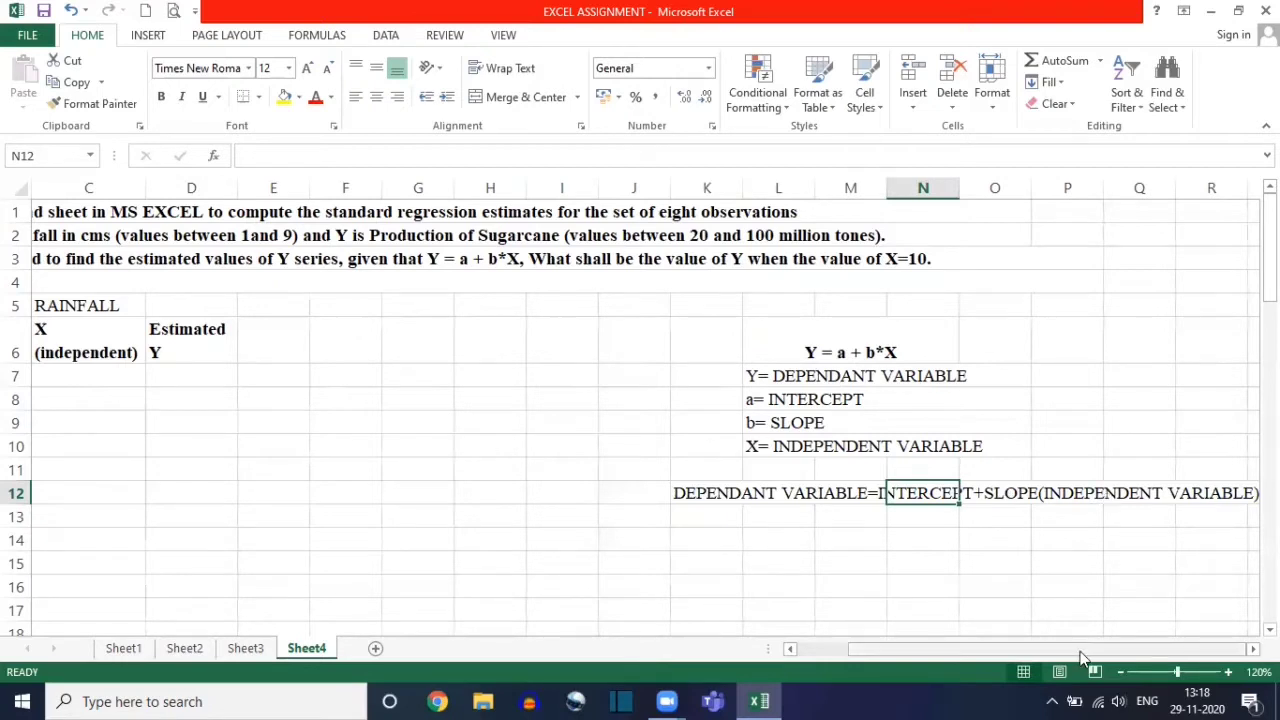
pyautogui.moveTo(907, 649); pyautogui.dragTo(845, 648)
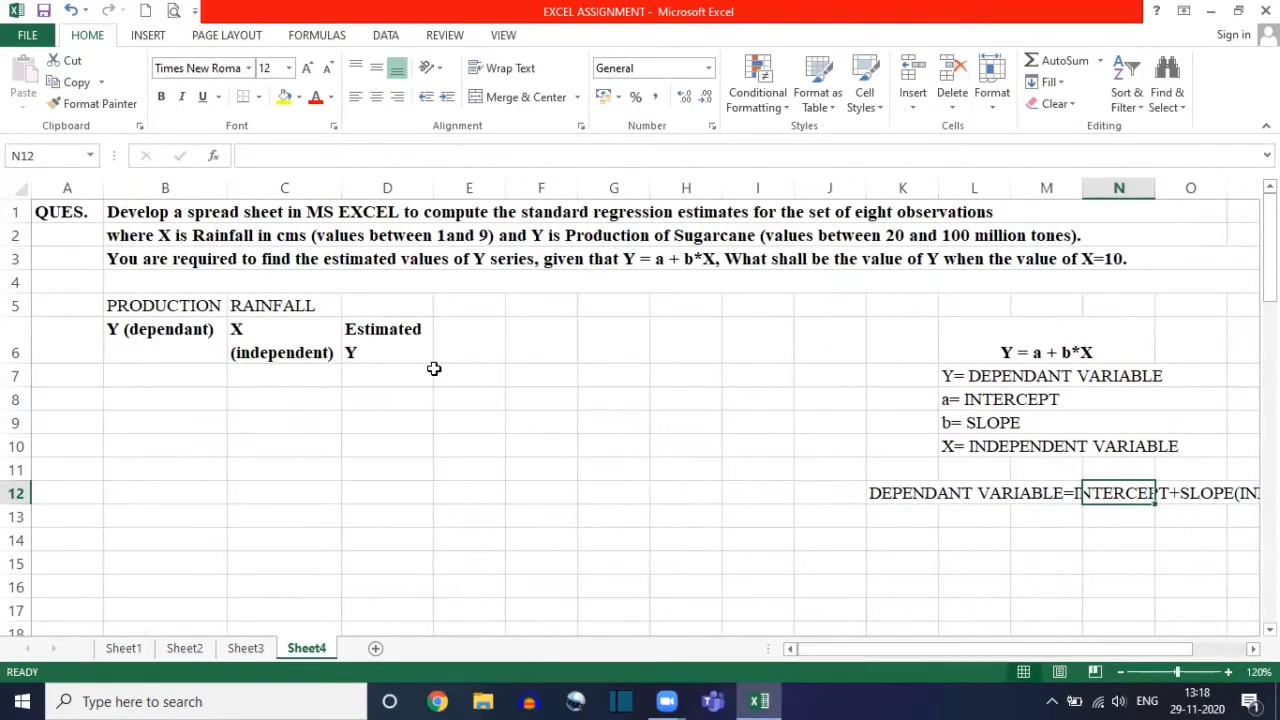
# Step: Examine which production and rainfall cells, from row 7 down, feed the Estimated Y calculation in D7
pyautogui.click(378, 371)
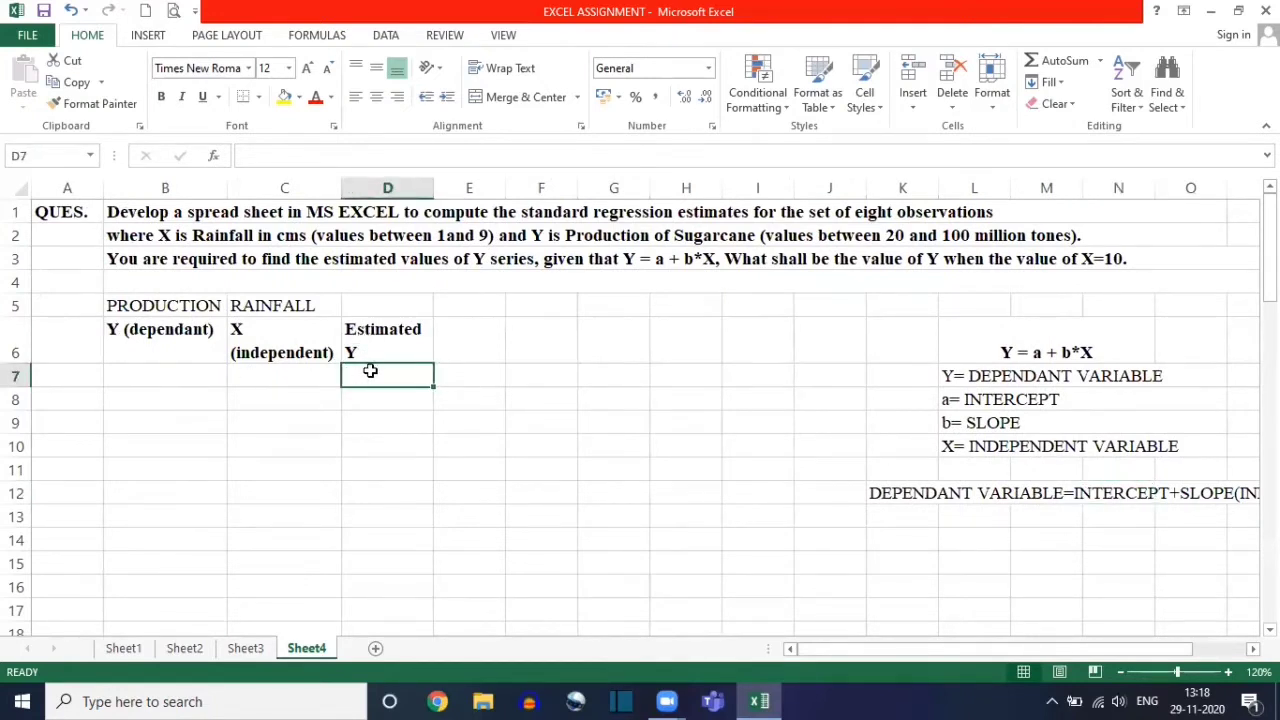
pyautogui.moveTo(171, 377); pyautogui.dragTo(173, 473)
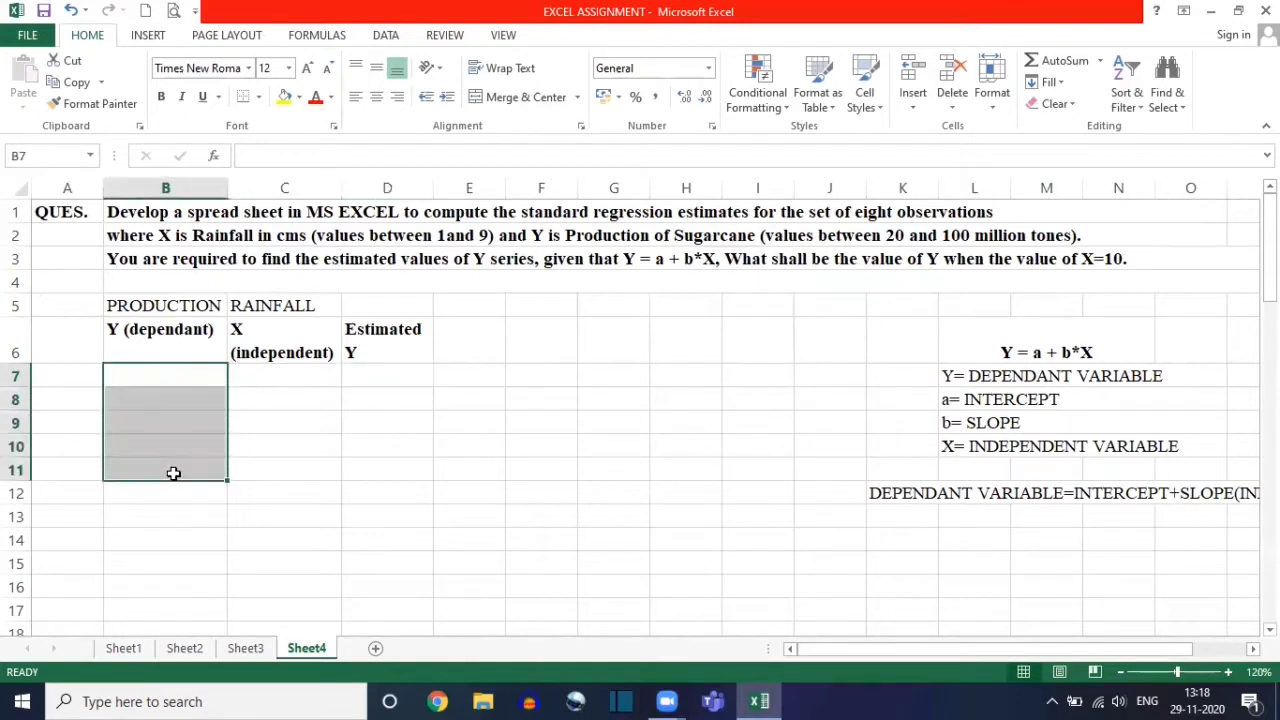
pyautogui.moveTo(289, 370); pyautogui.dragTo(286, 470)
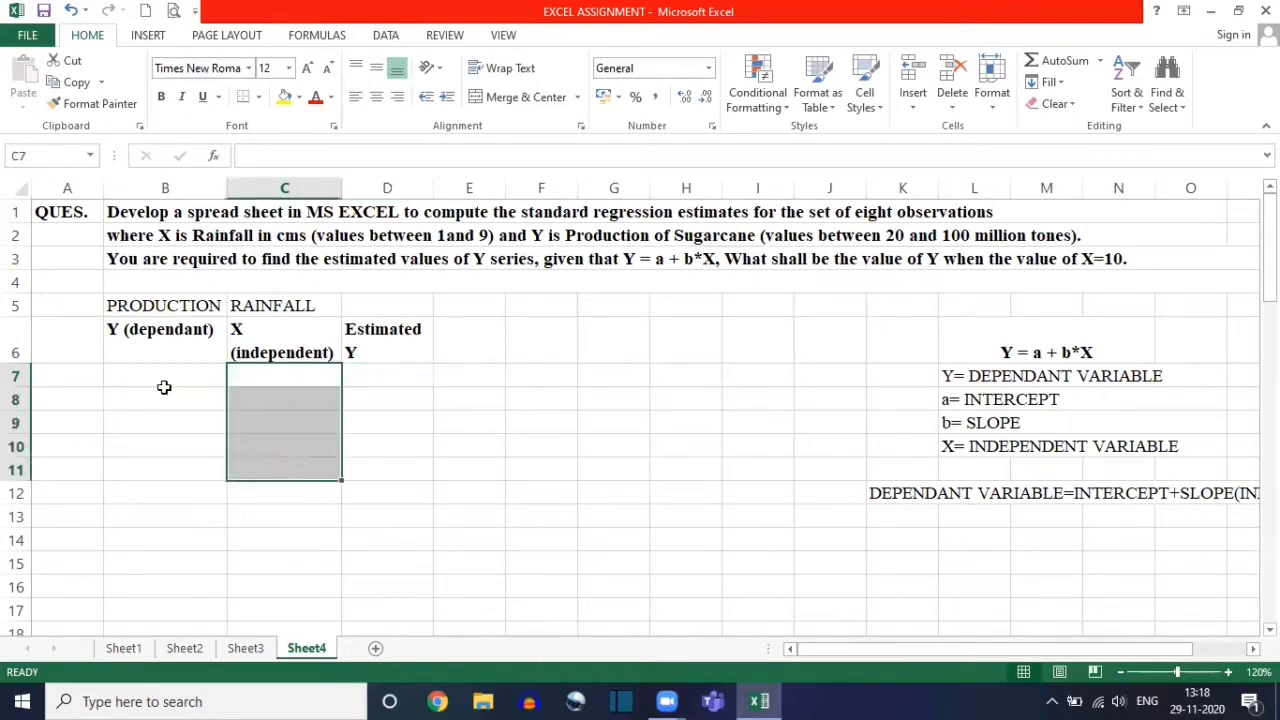
pyautogui.moveTo(151, 368); pyautogui.dragTo(161, 503)
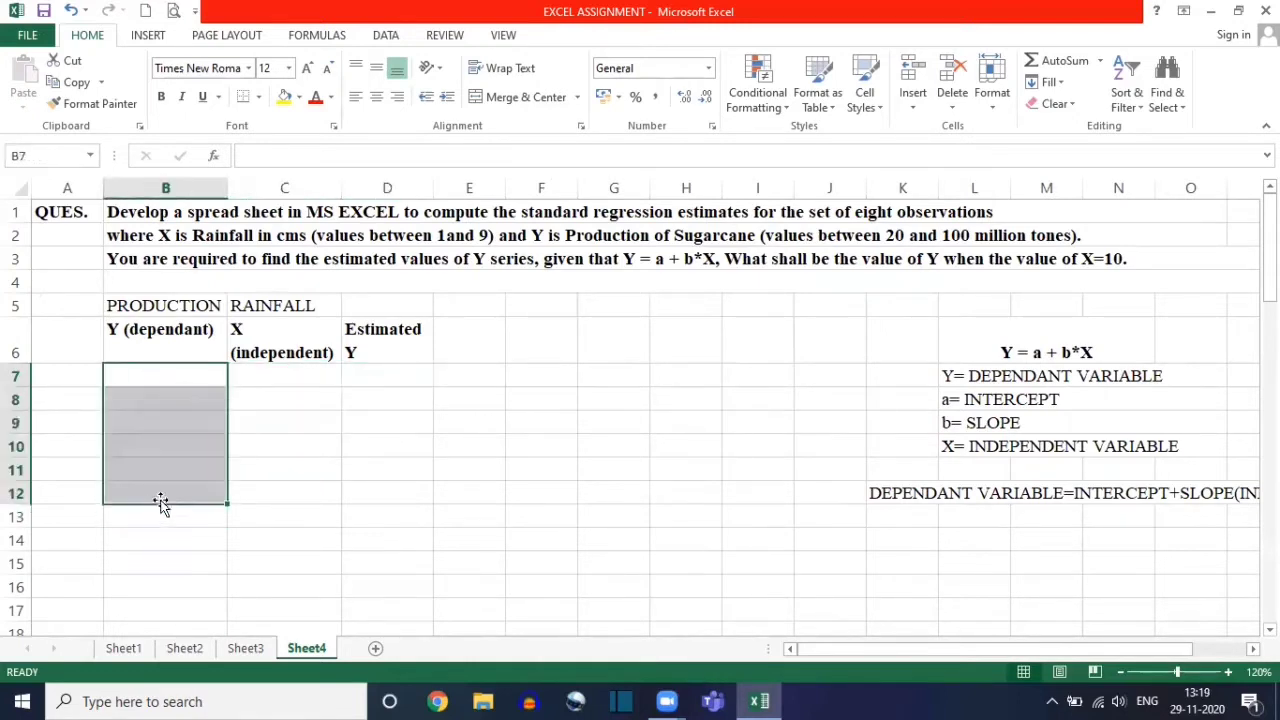
pyautogui.moveTo(270, 372); pyautogui.dragTo(277, 456)
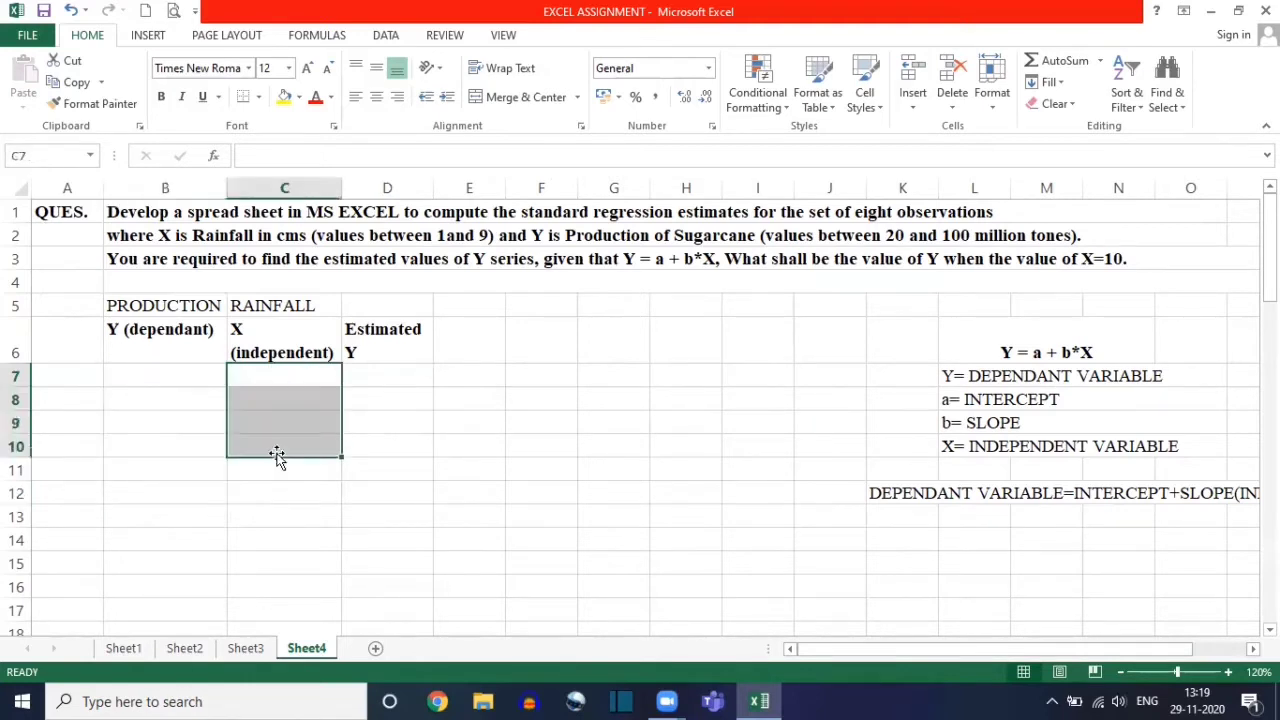
pyautogui.click(392, 372)
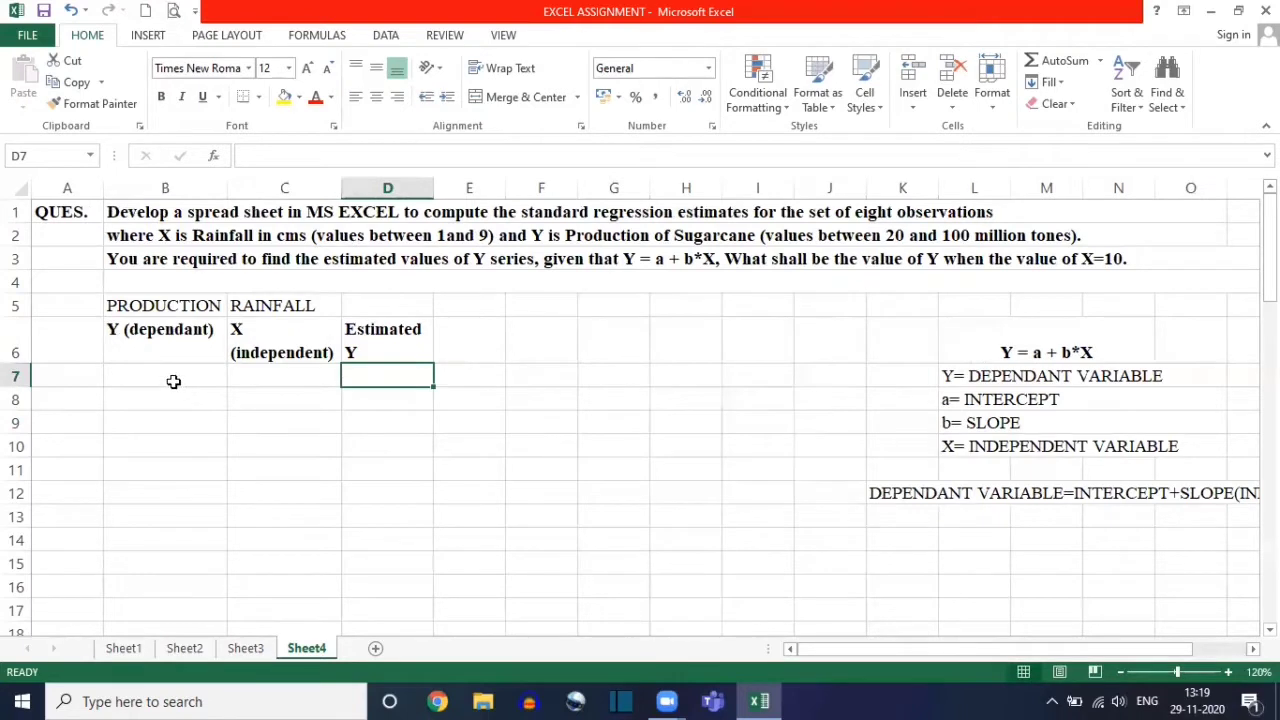
pyautogui.click(173, 381)
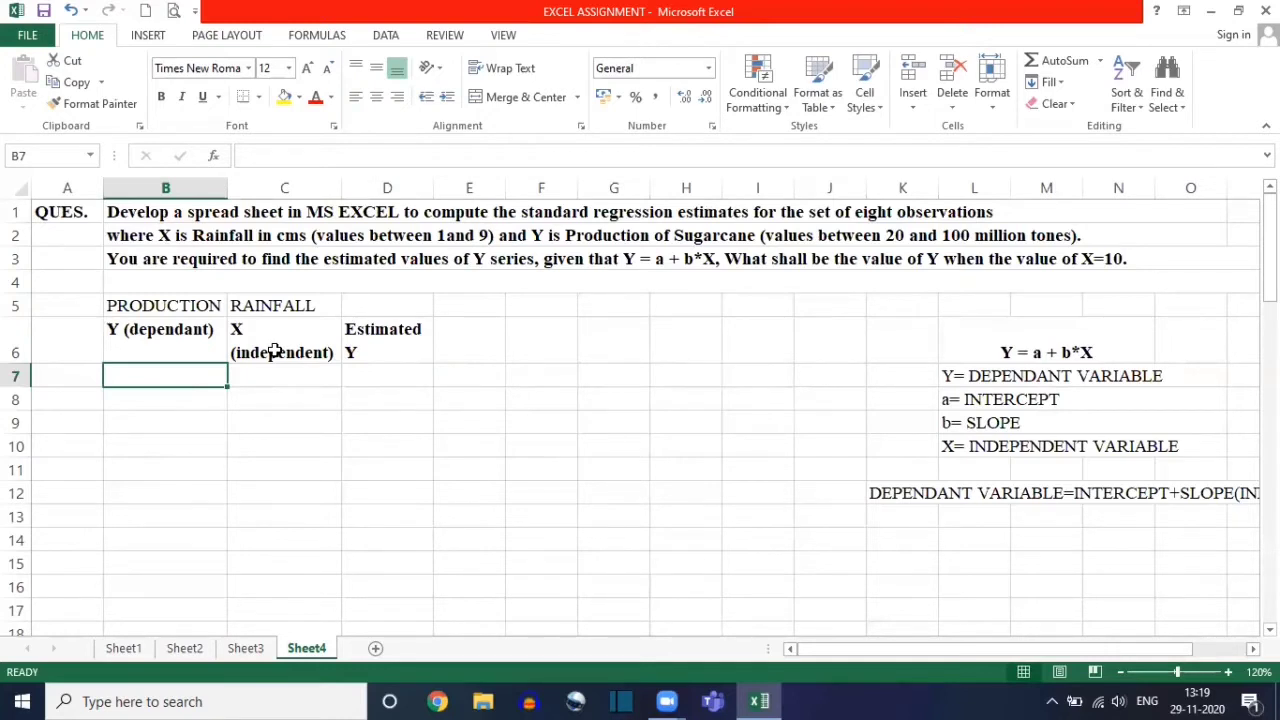
pyautogui.write('20')
pyautogui.press('Return')
pyautogui.write('50')
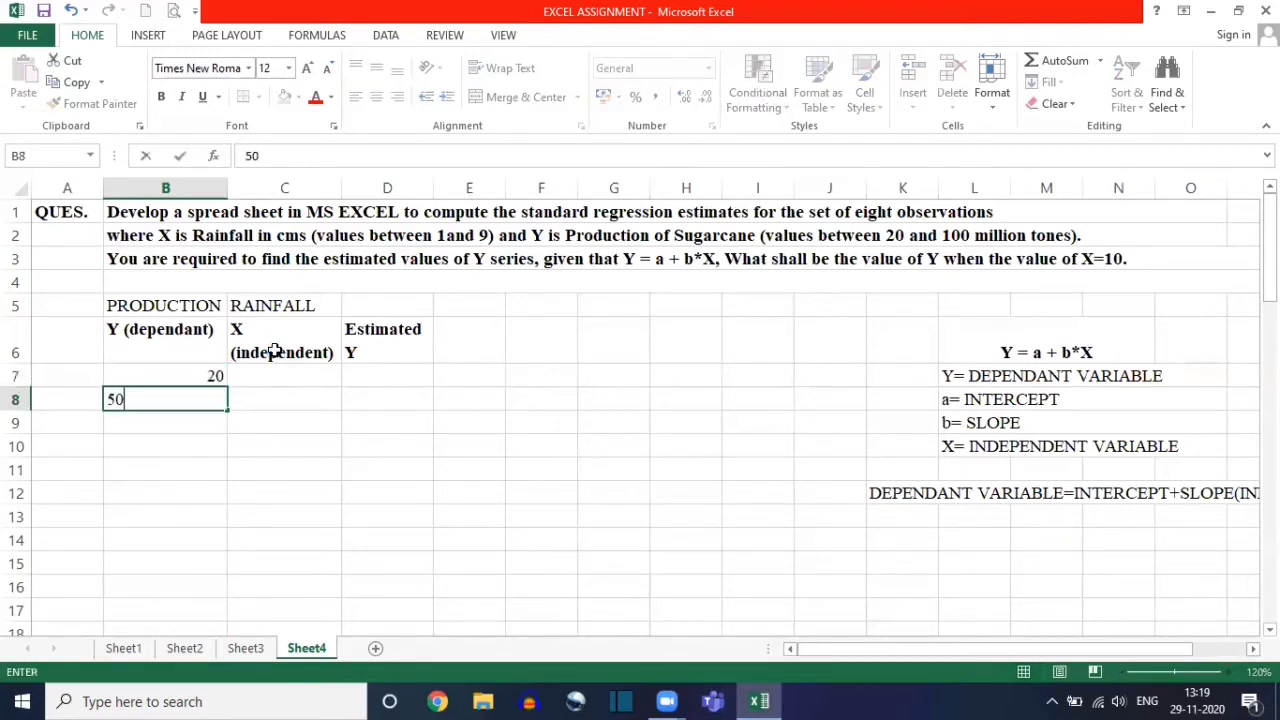
pyautogui.press('Return')
pyautogui.write('25')
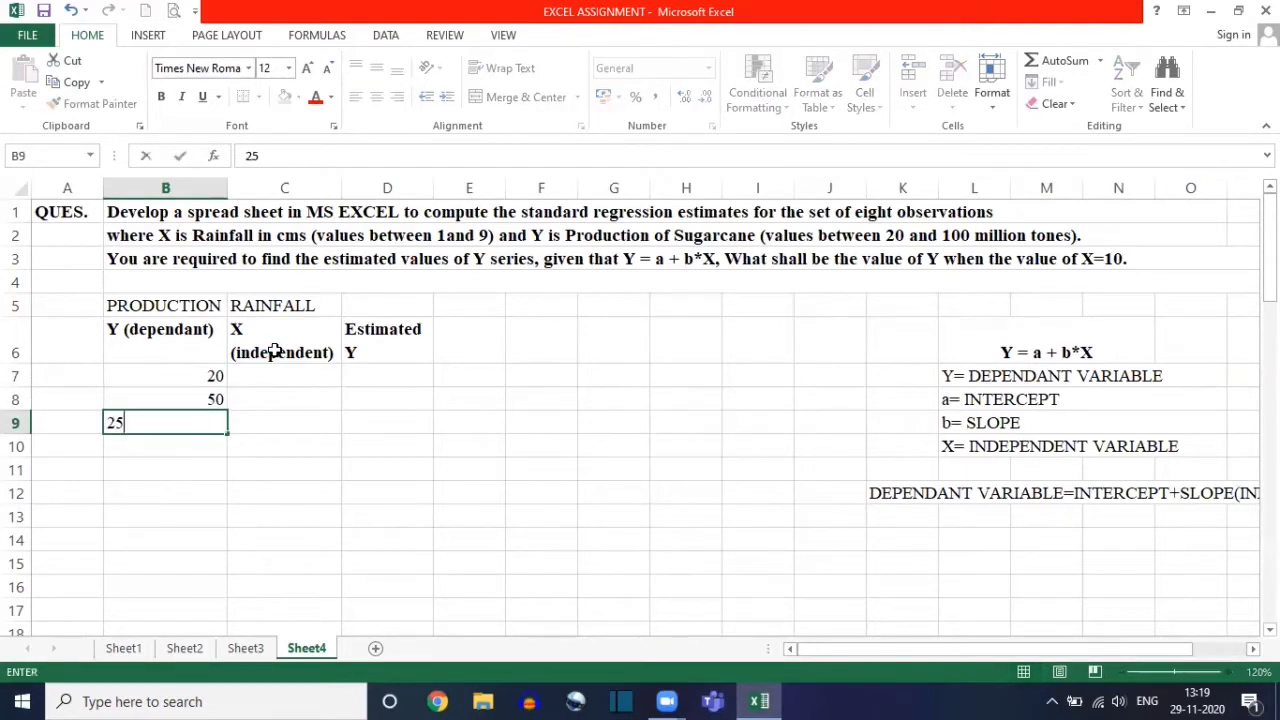
pyautogui.press('Return')
pyautogui.write('45')
pyautogui.press('Return')
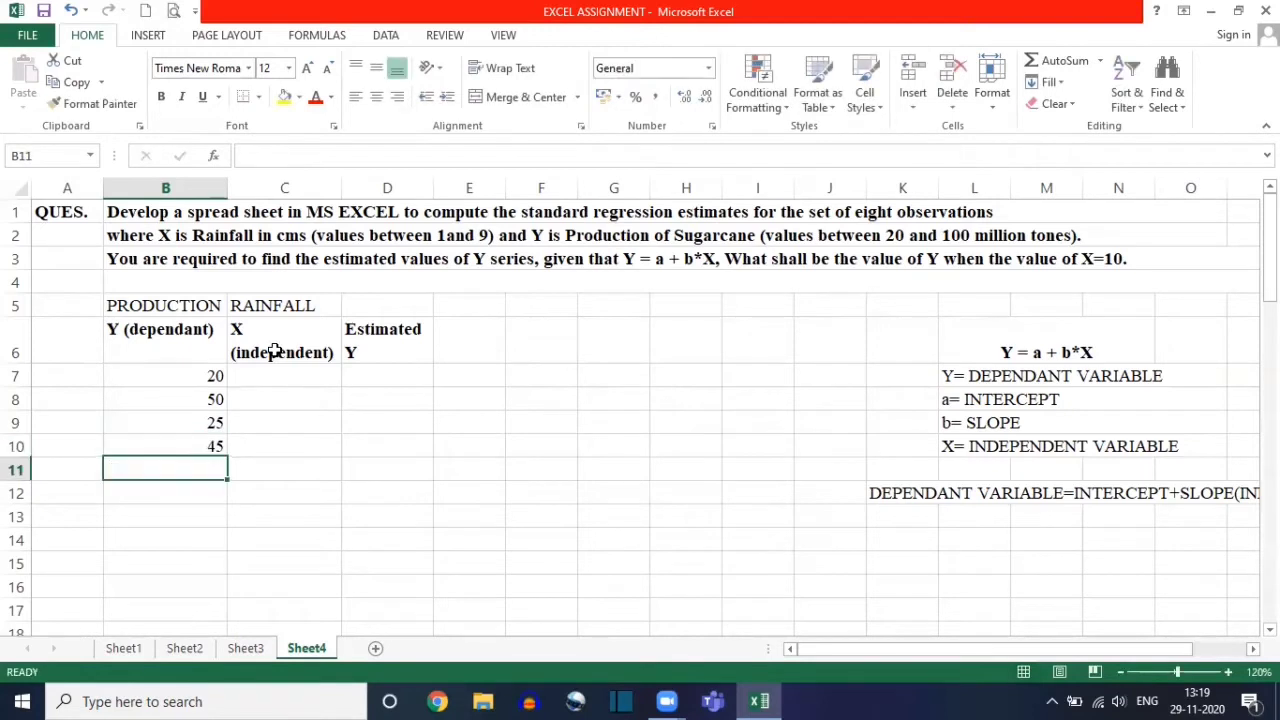
pyautogui.click(242, 375)
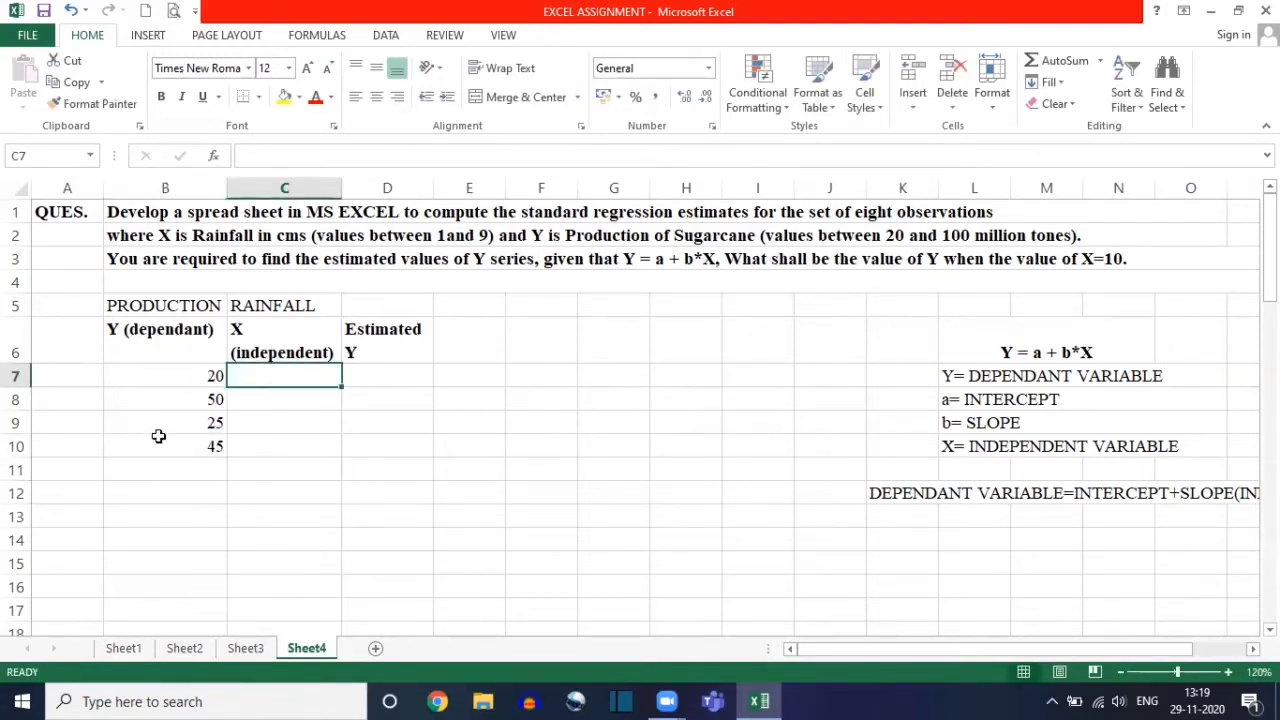
pyautogui.moveTo(157, 378); pyautogui.dragTo(166, 468)
pyautogui.press('Delete')
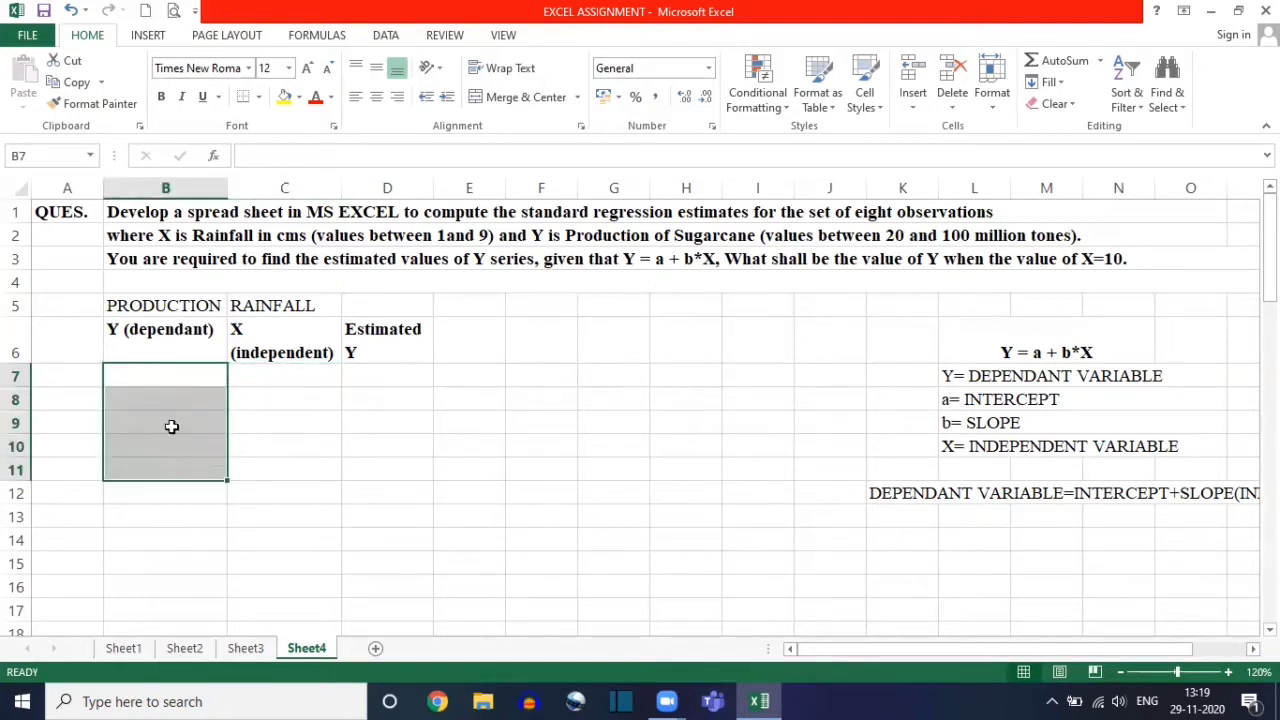
# Step: Check the question's value ranges and required number of observations against the empty production and rainfall rows from row 7 down
pyautogui.click(172, 377)
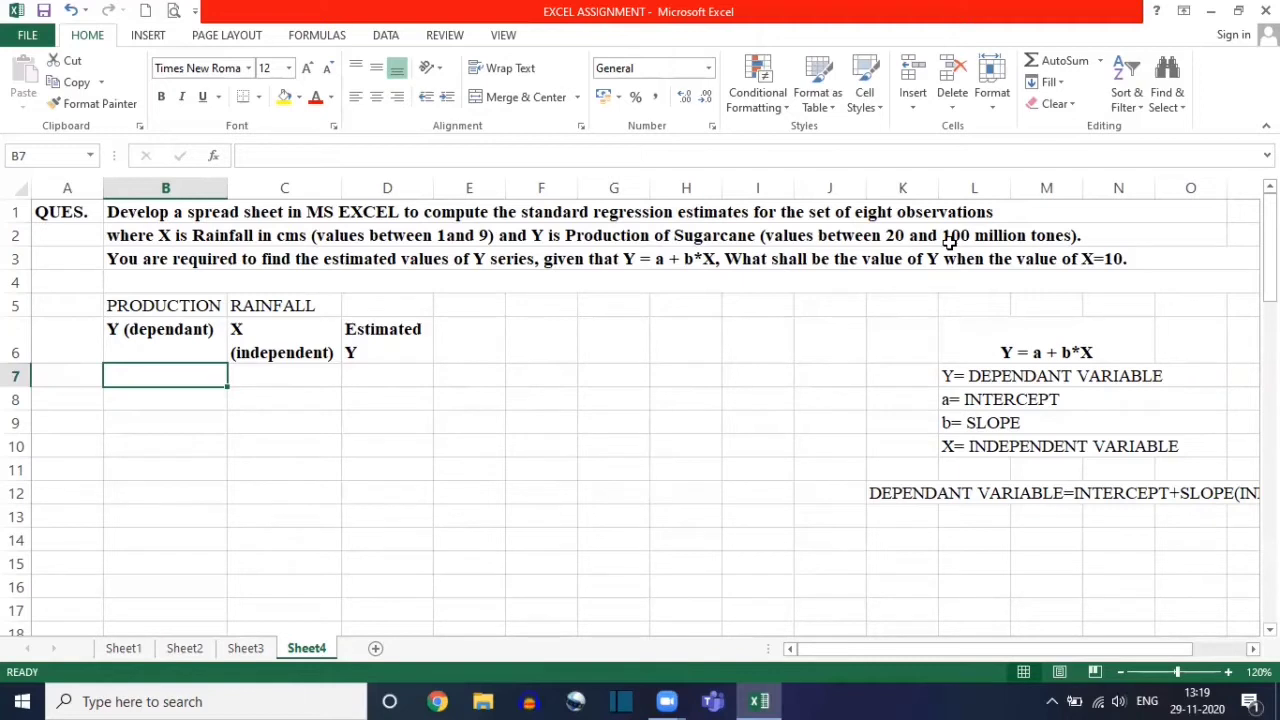
pyautogui.click(269, 371)
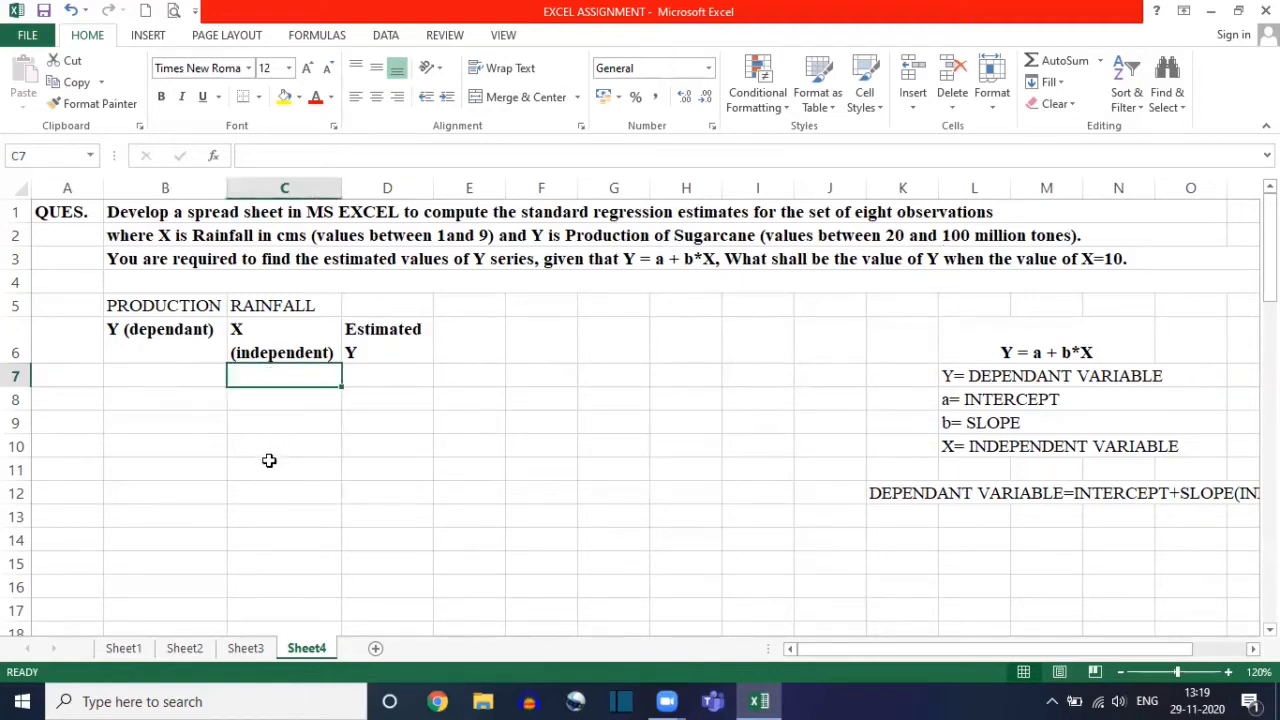
pyautogui.click(886, 212)
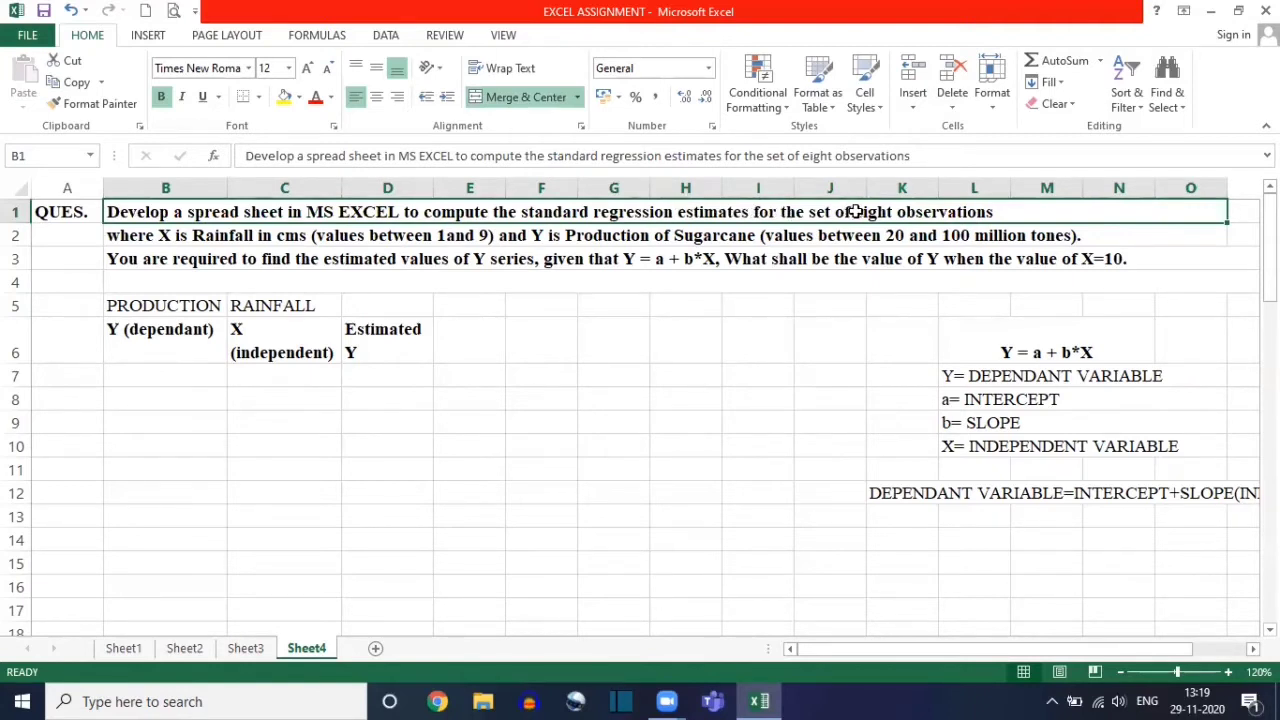
pyautogui.click(256, 377)
pyautogui.press('Down')
pyautogui.press('Down')
pyautogui.press('Down')
pyautogui.press('Down')
pyautogui.press('Down')
pyautogui.press('Down')
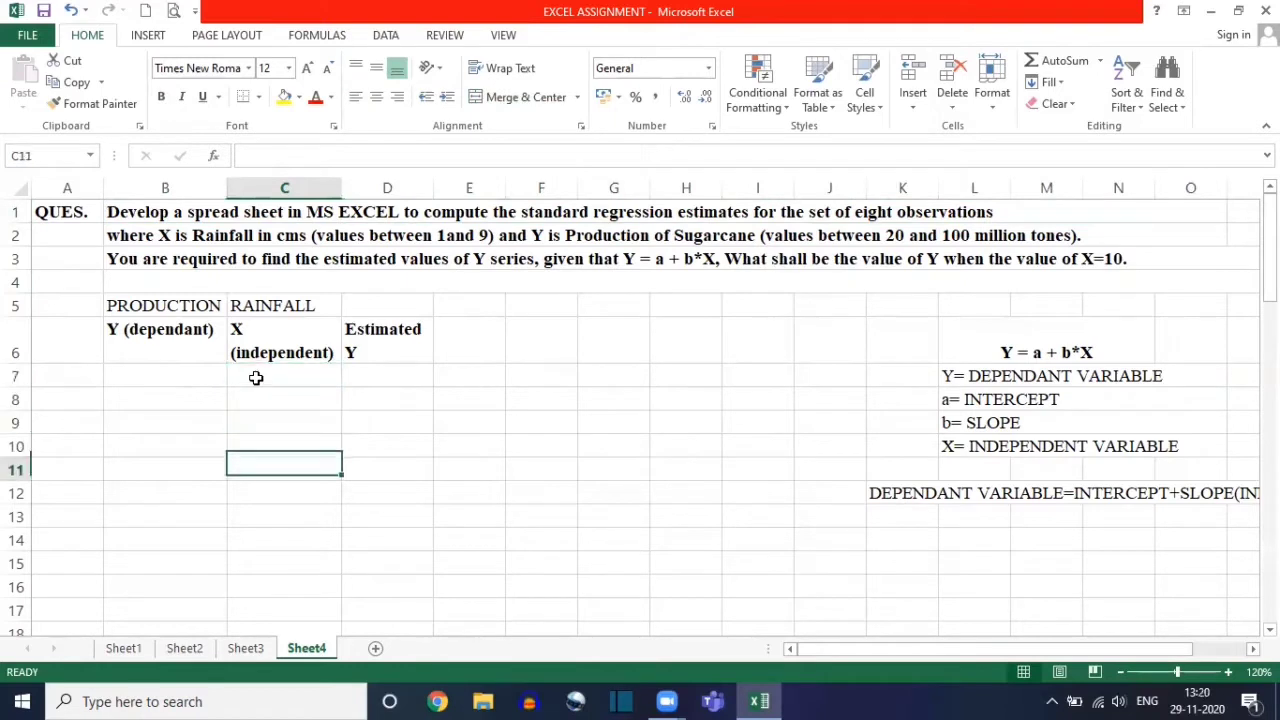
# Step: Enter =RANDBETWEEN(20,100) in B7 to generate the first random production value
pyautogui.click(200, 377)
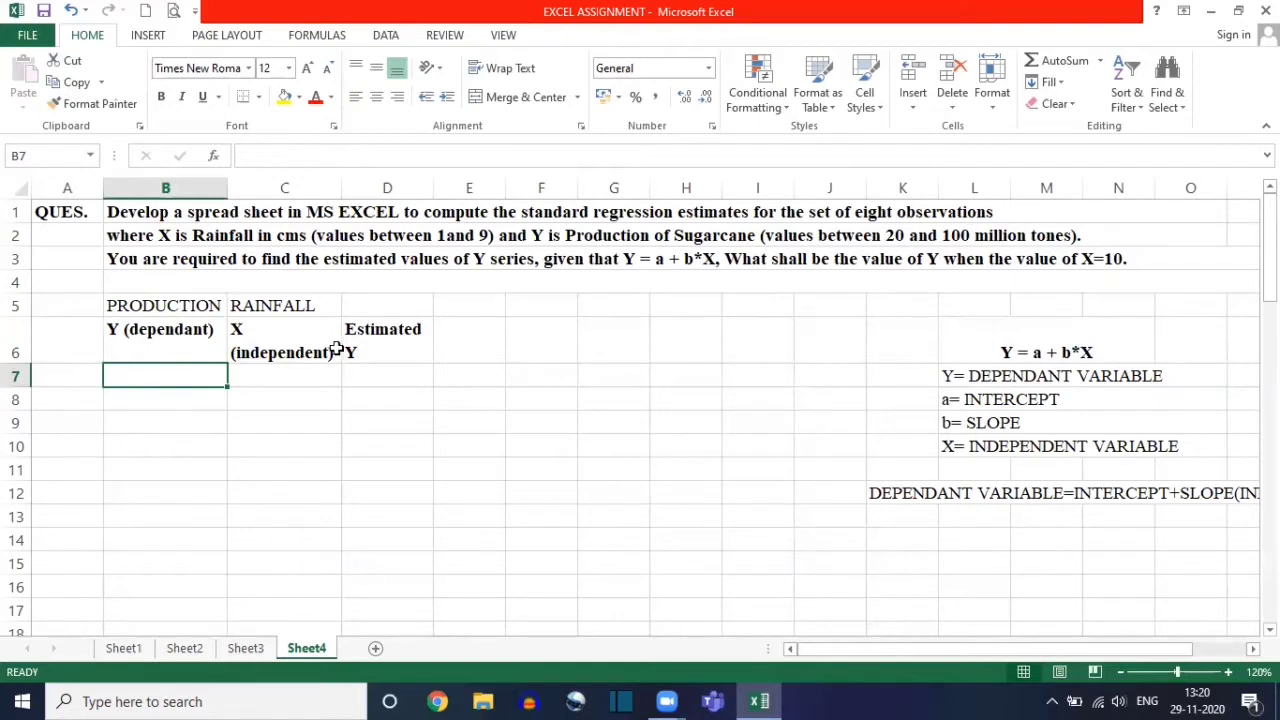
pyautogui.click(278, 372)
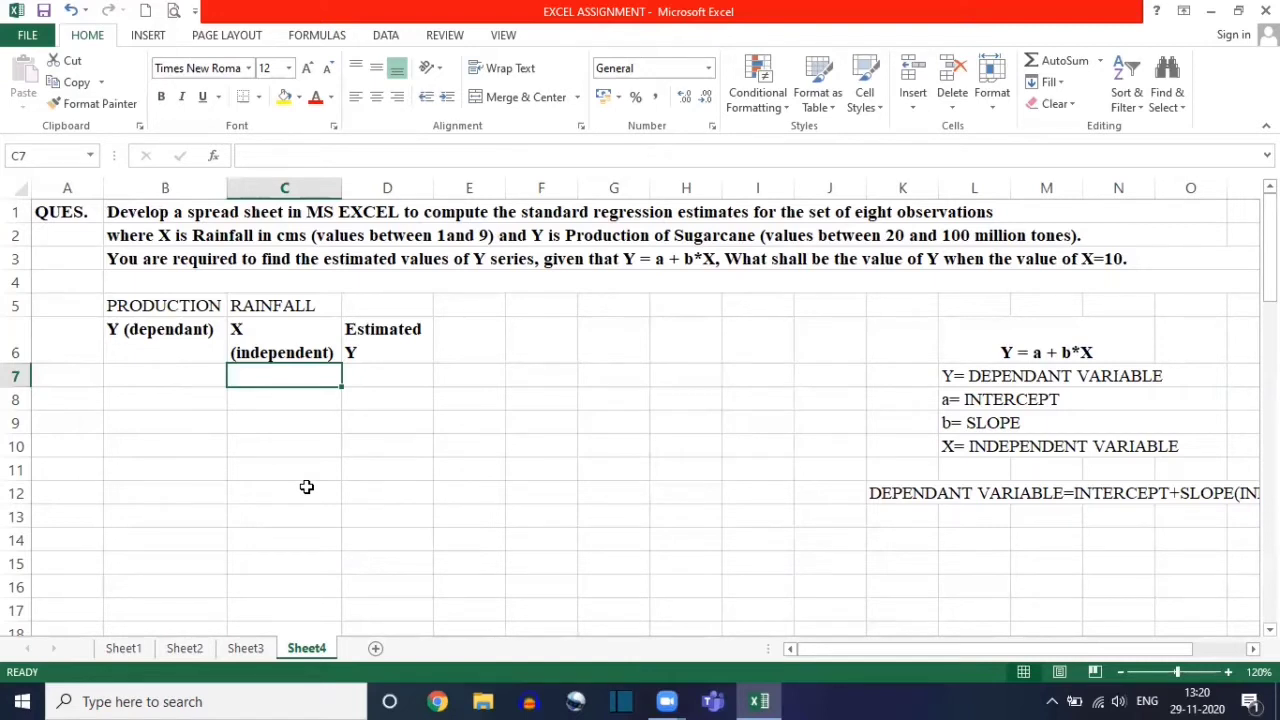
pyautogui.click(203, 372)
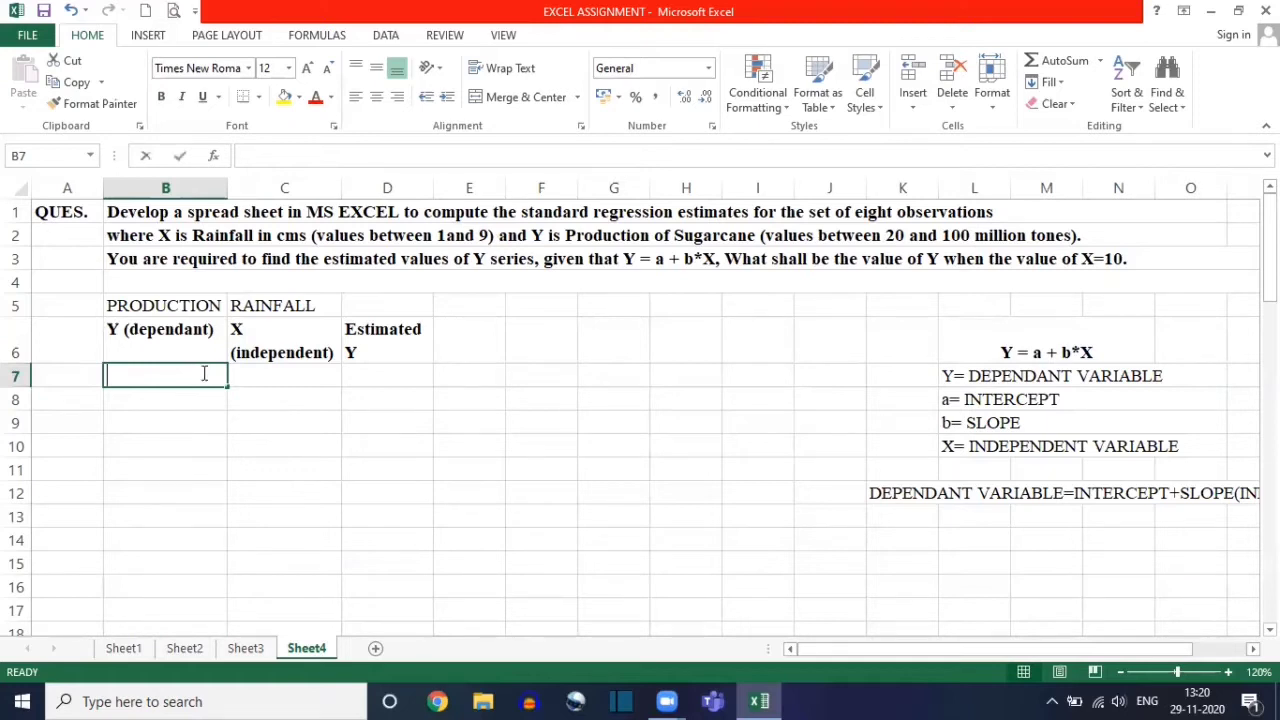
pyautogui.write('=RAND')
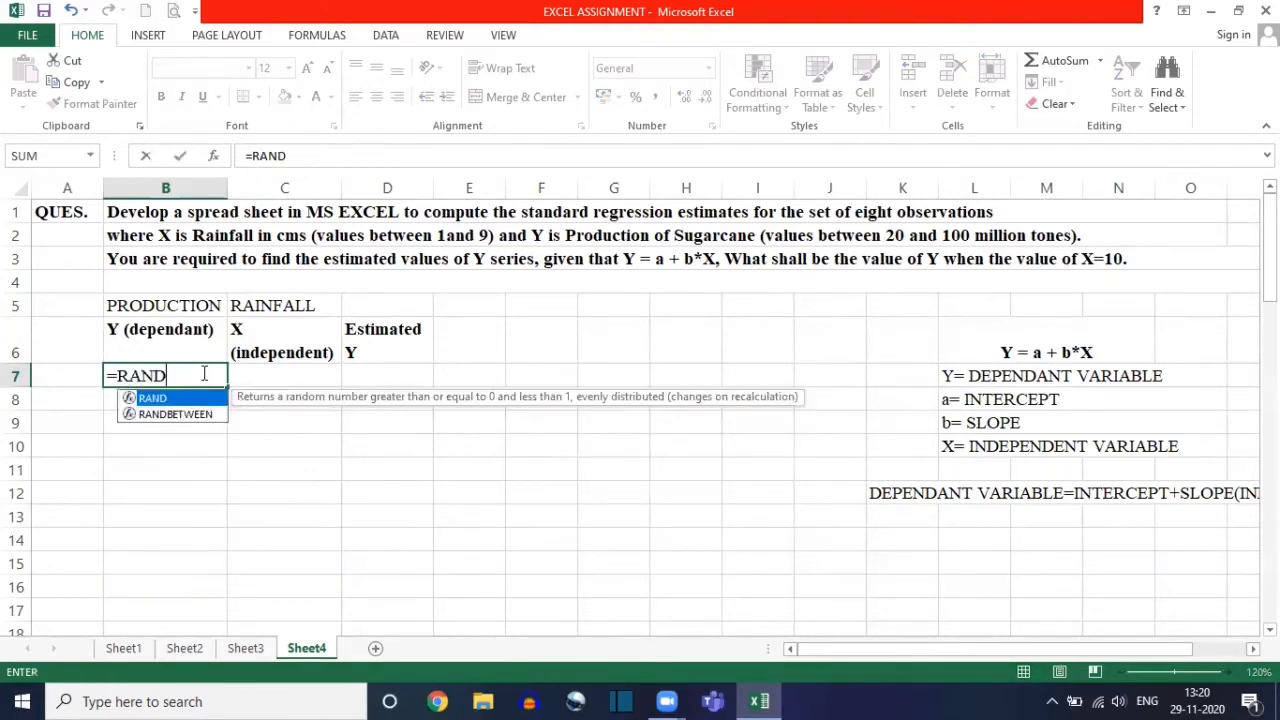
pyautogui.write('NETWEEN')
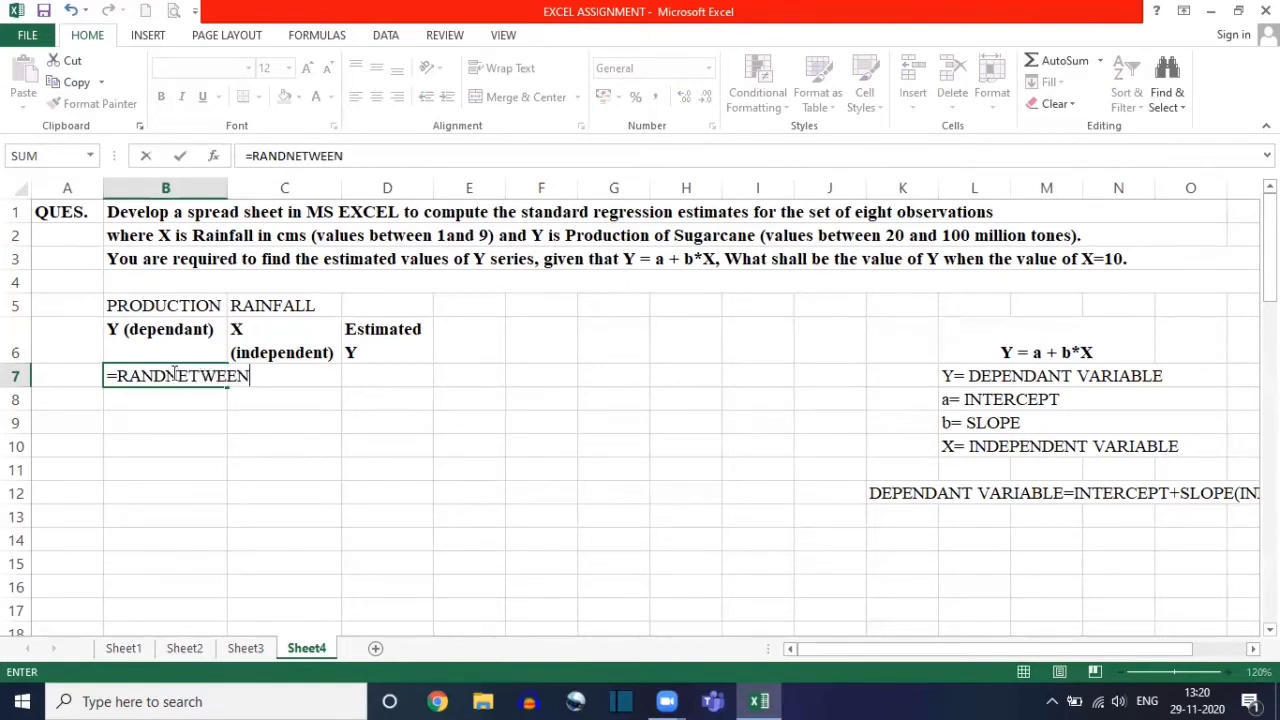
pyautogui.click(176, 375)
pyautogui.press('BackSpace')
pyautogui.write('B')
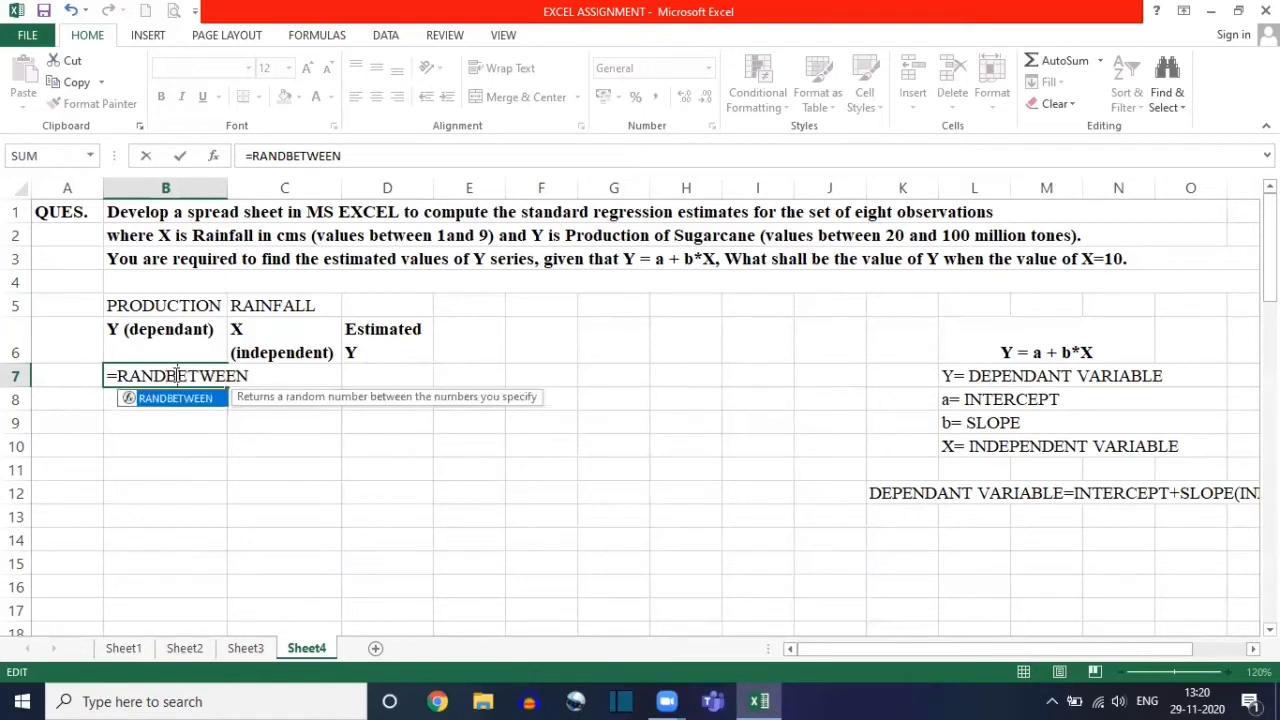
pyautogui.click(255, 378)
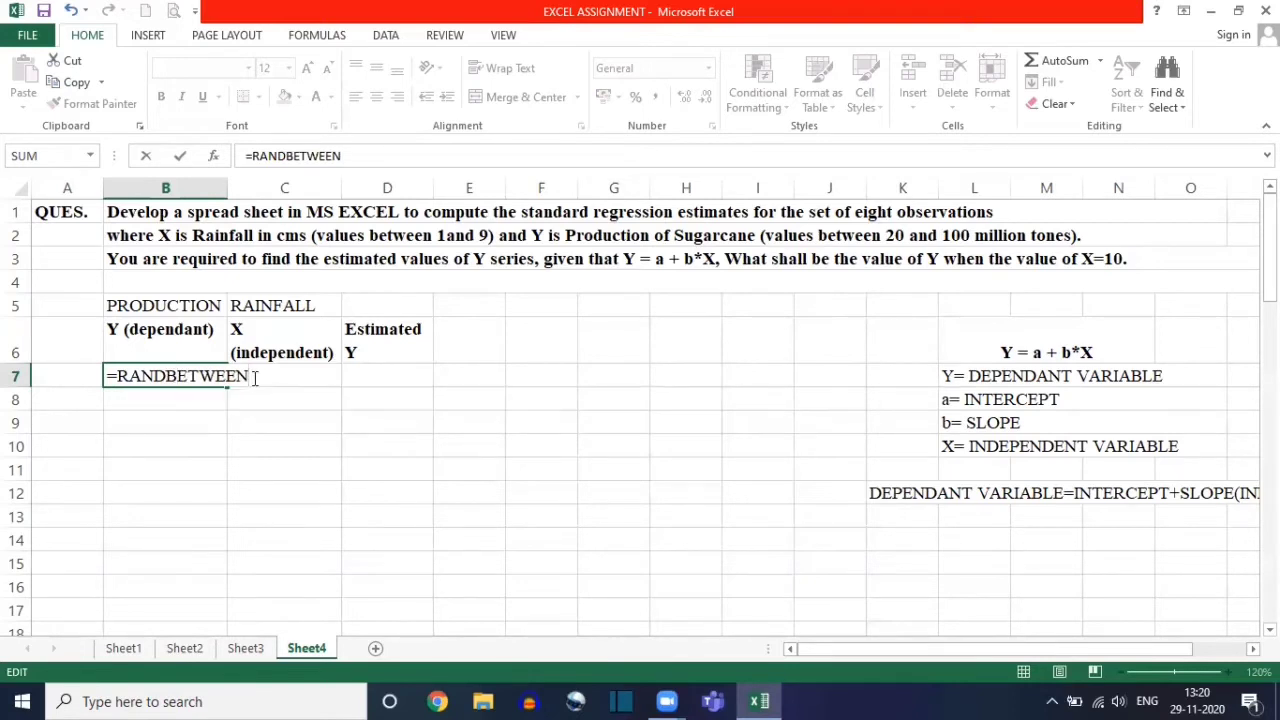
pyautogui.write('(')
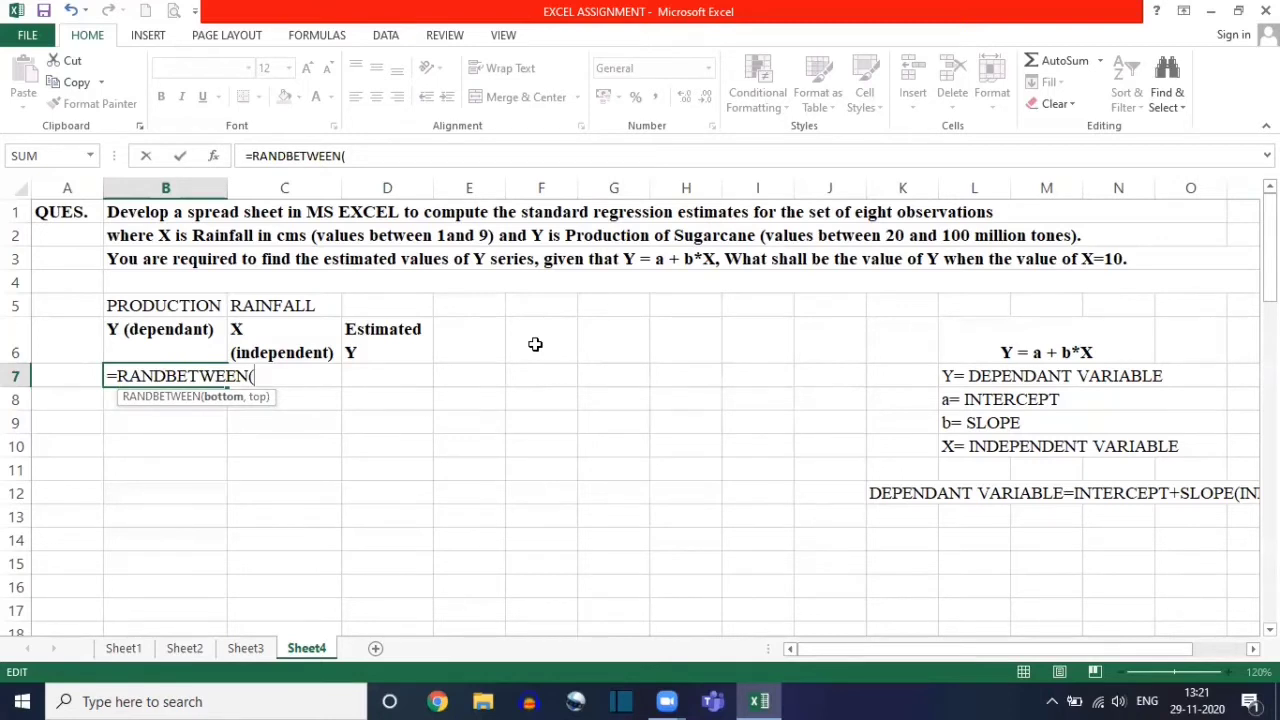
pyautogui.write('20,100)')
pyautogui.press('Return')
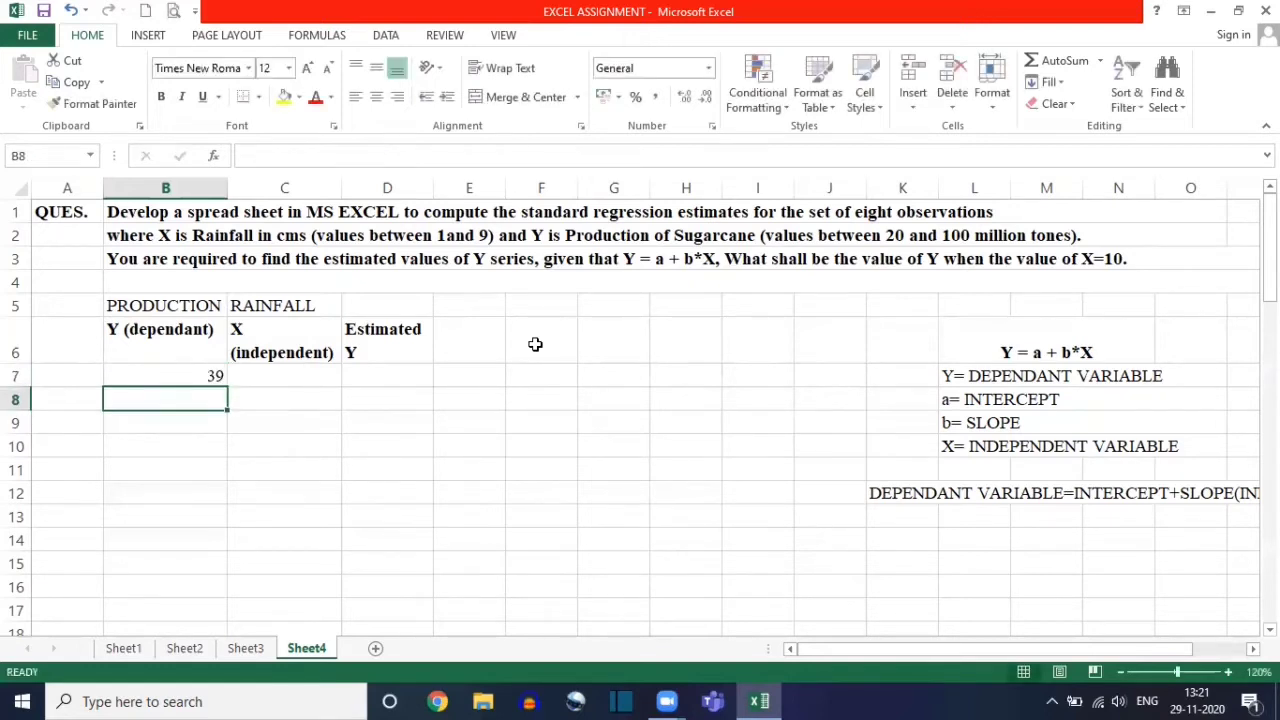
# Step: Fill the production formula in B7 down through B14 to cover all eight observations
pyautogui.click(138, 376)
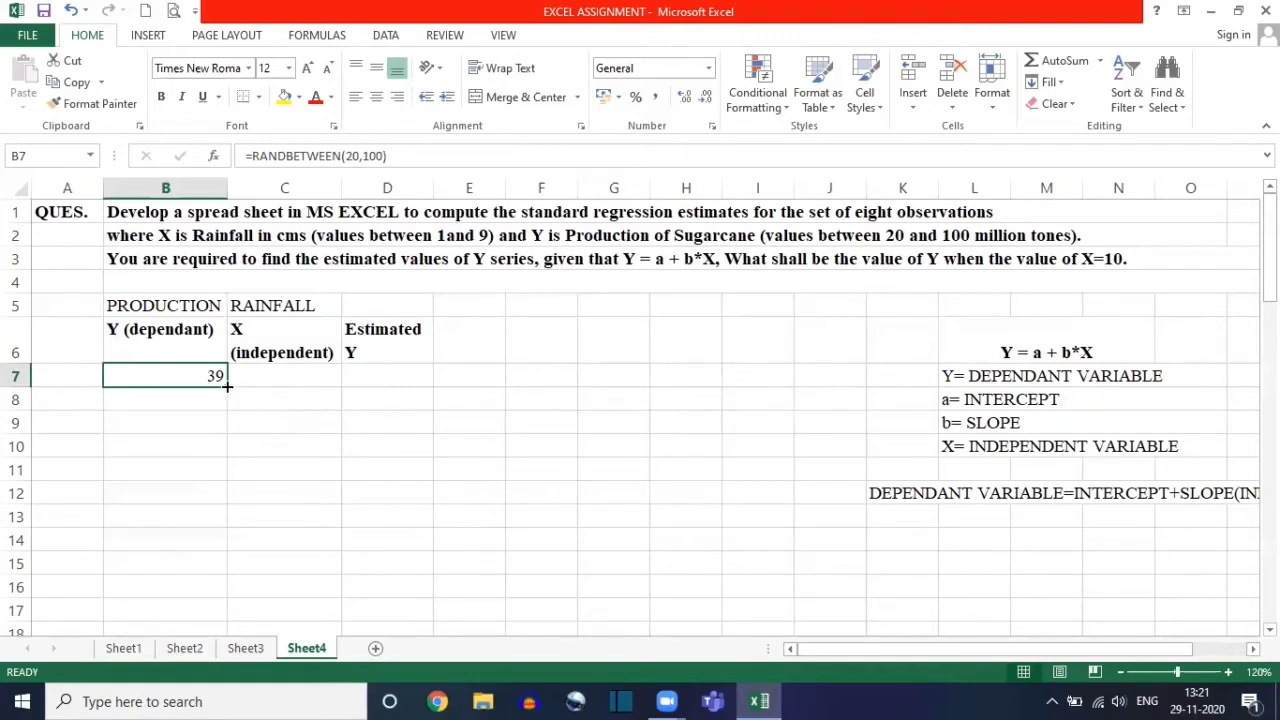
pyautogui.moveTo(228, 386); pyautogui.dragTo(235, 501)
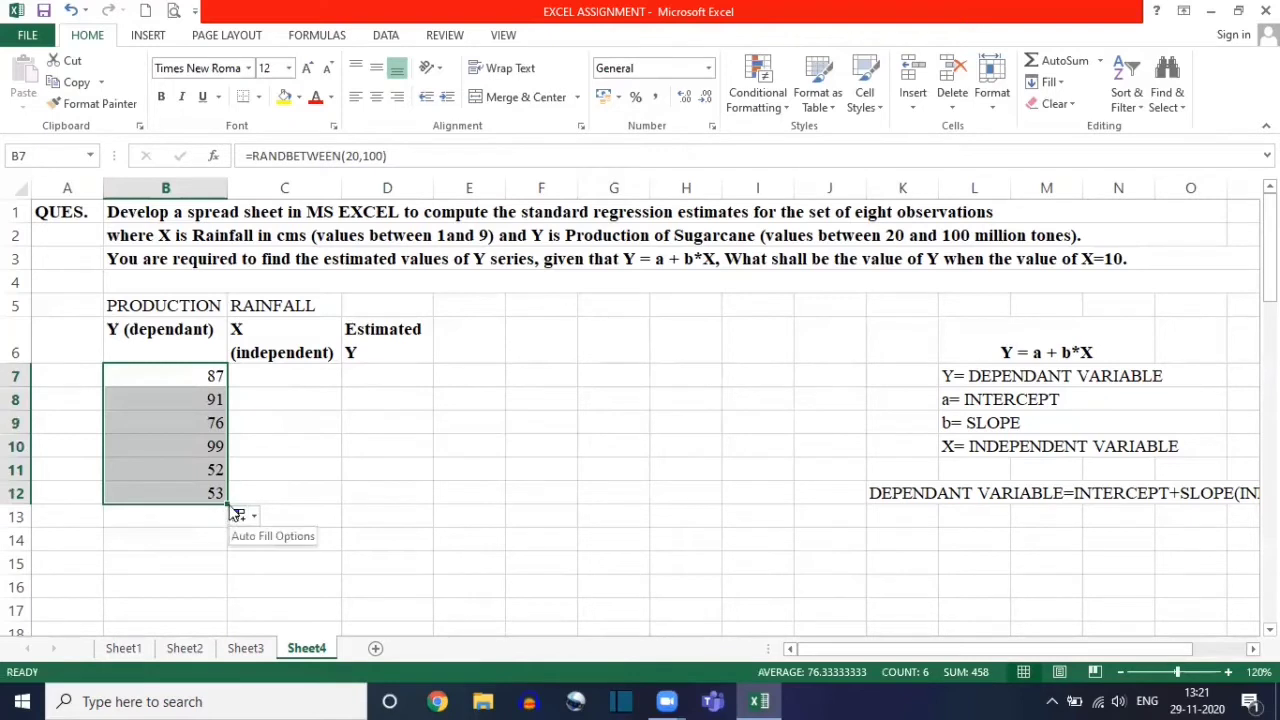
pyautogui.moveTo(229, 503); pyautogui.dragTo(227, 548)
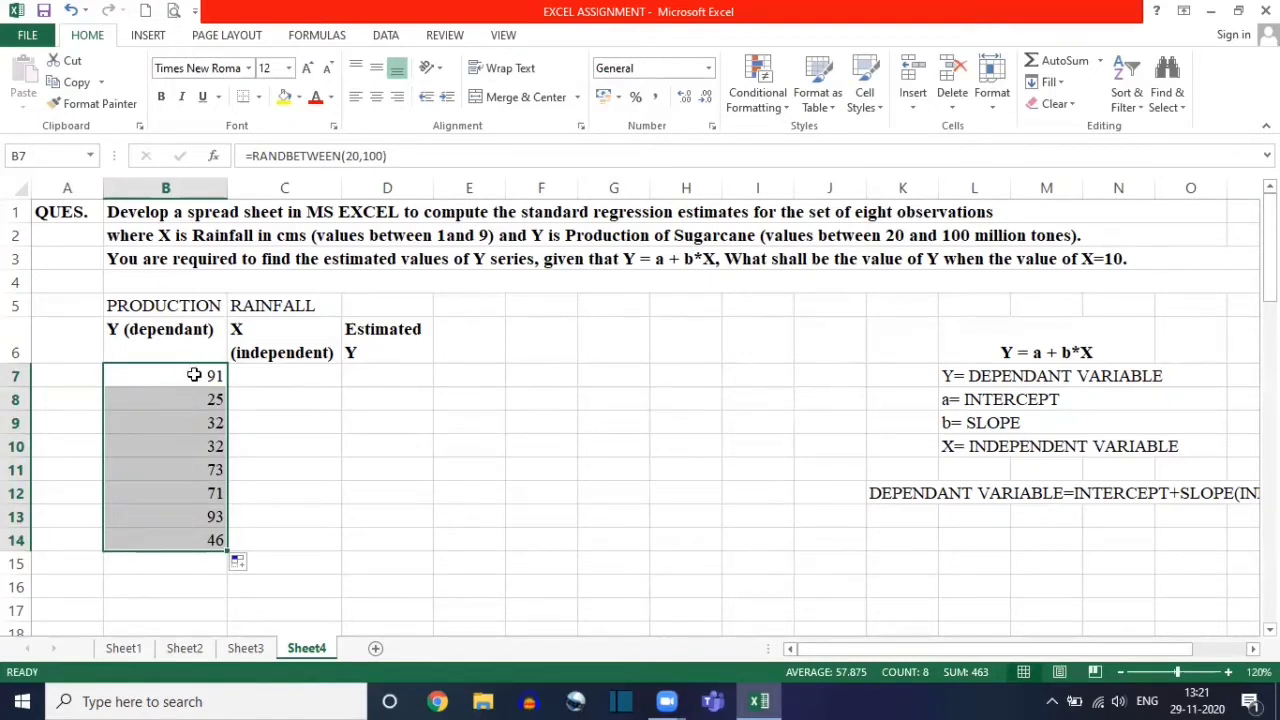
# Step: Enter =RANDBETWEEN(1,9) in C7 for rainfall and fill it down through C14
pyautogui.click(315, 377)
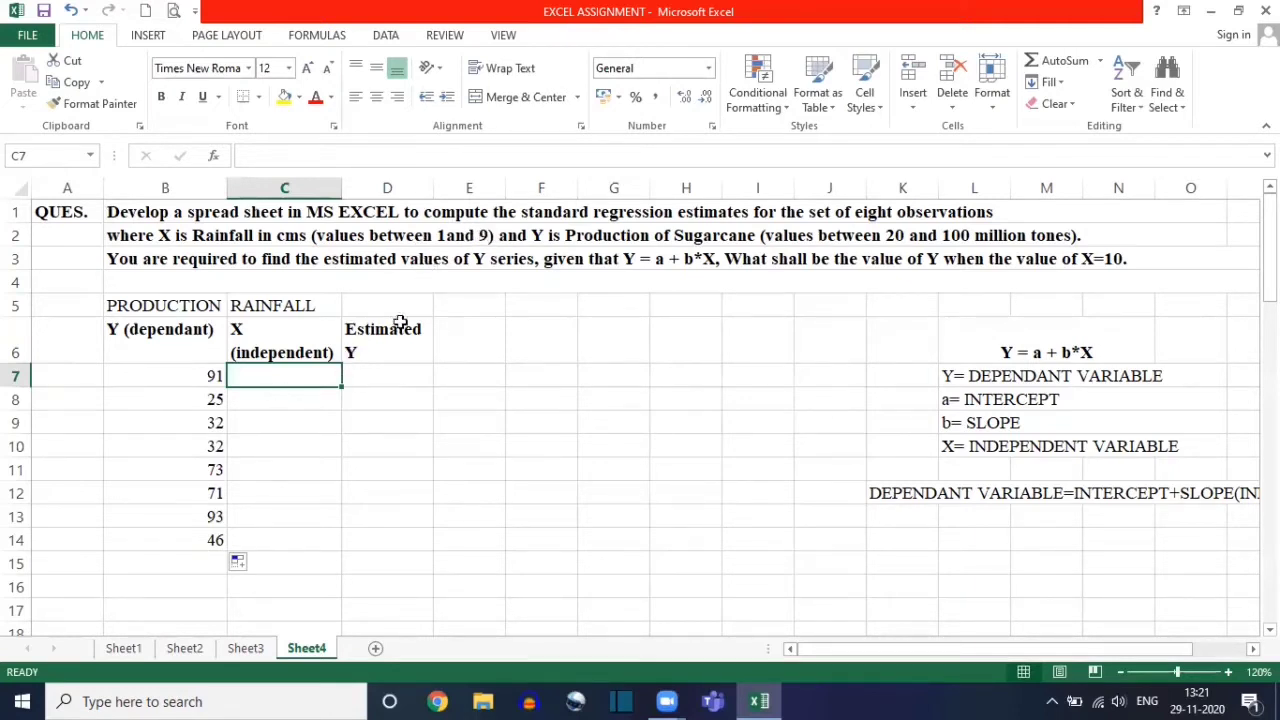
pyautogui.write('=RAN')
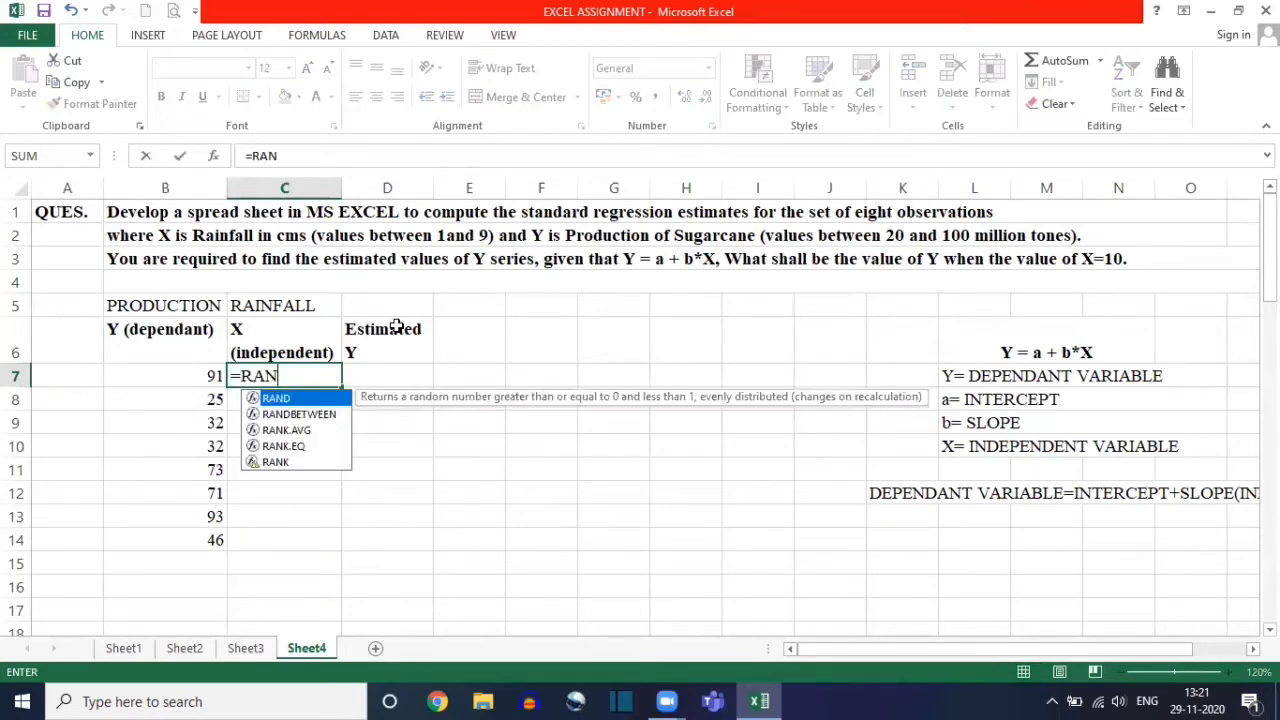
pyautogui.doubleClick(323, 413)
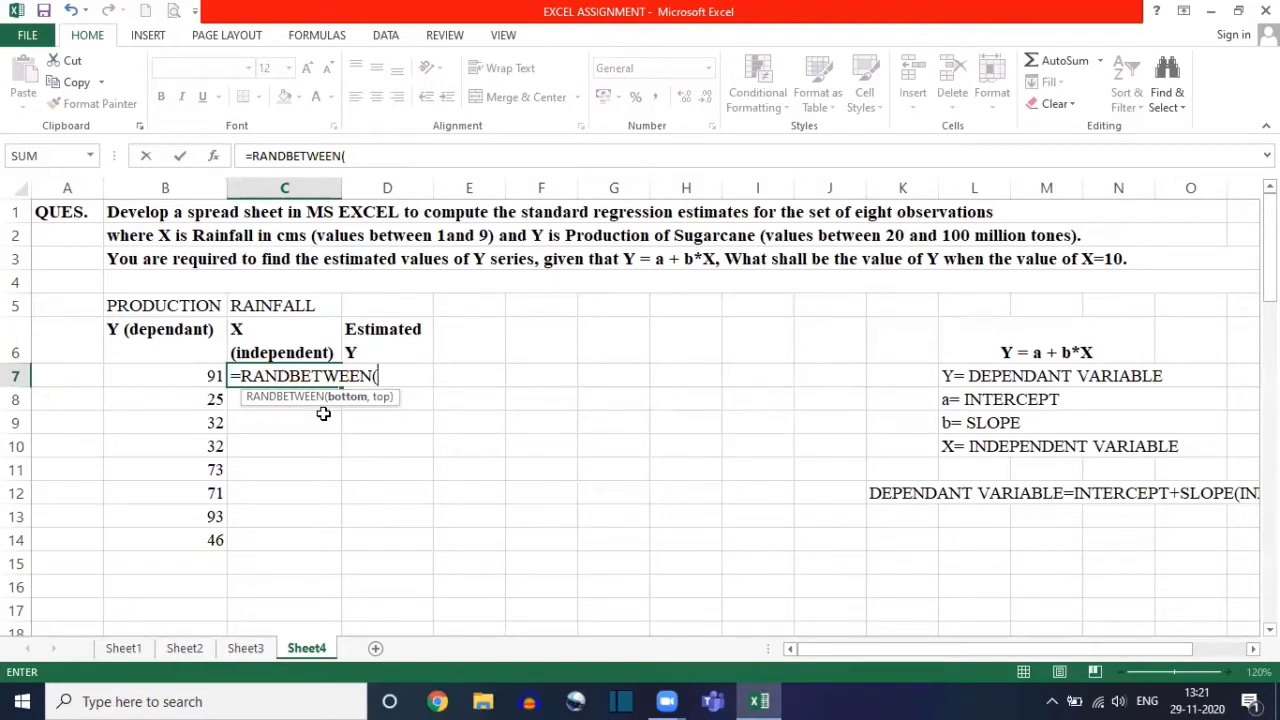
pyautogui.write('1,9')
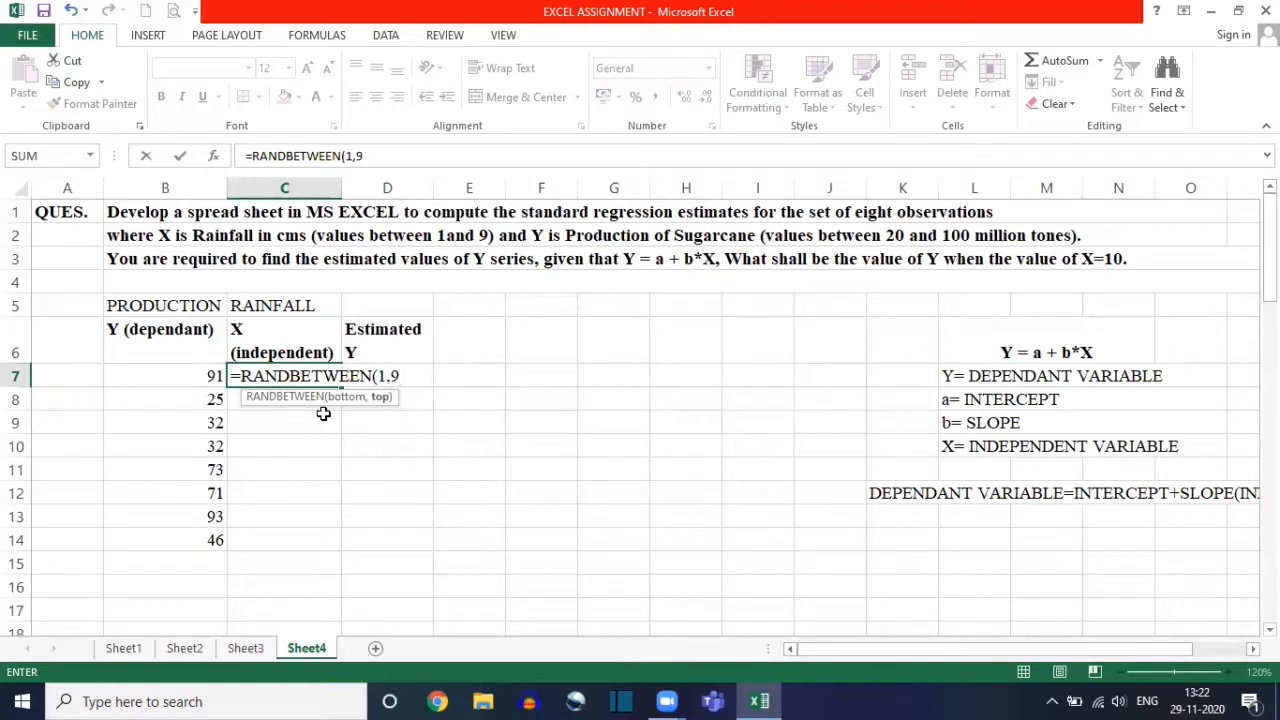
pyautogui.write(')')
pyautogui.press('Return')
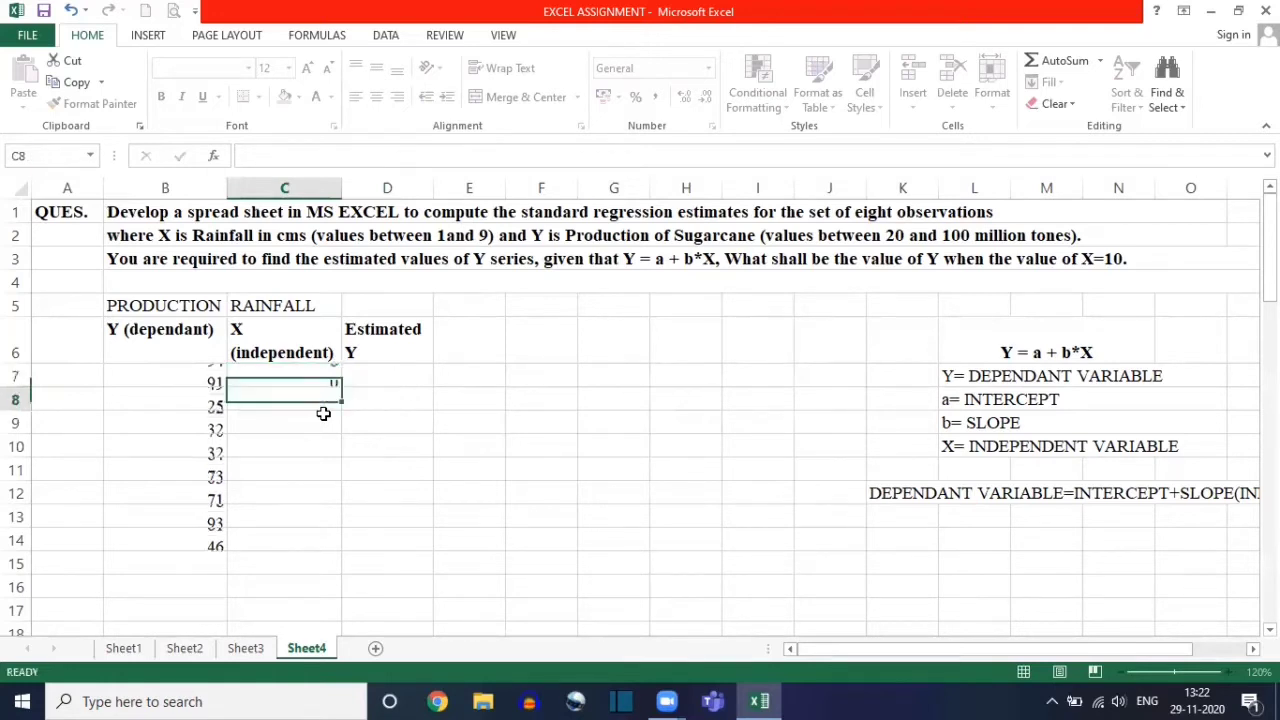
pyautogui.click(320, 374)
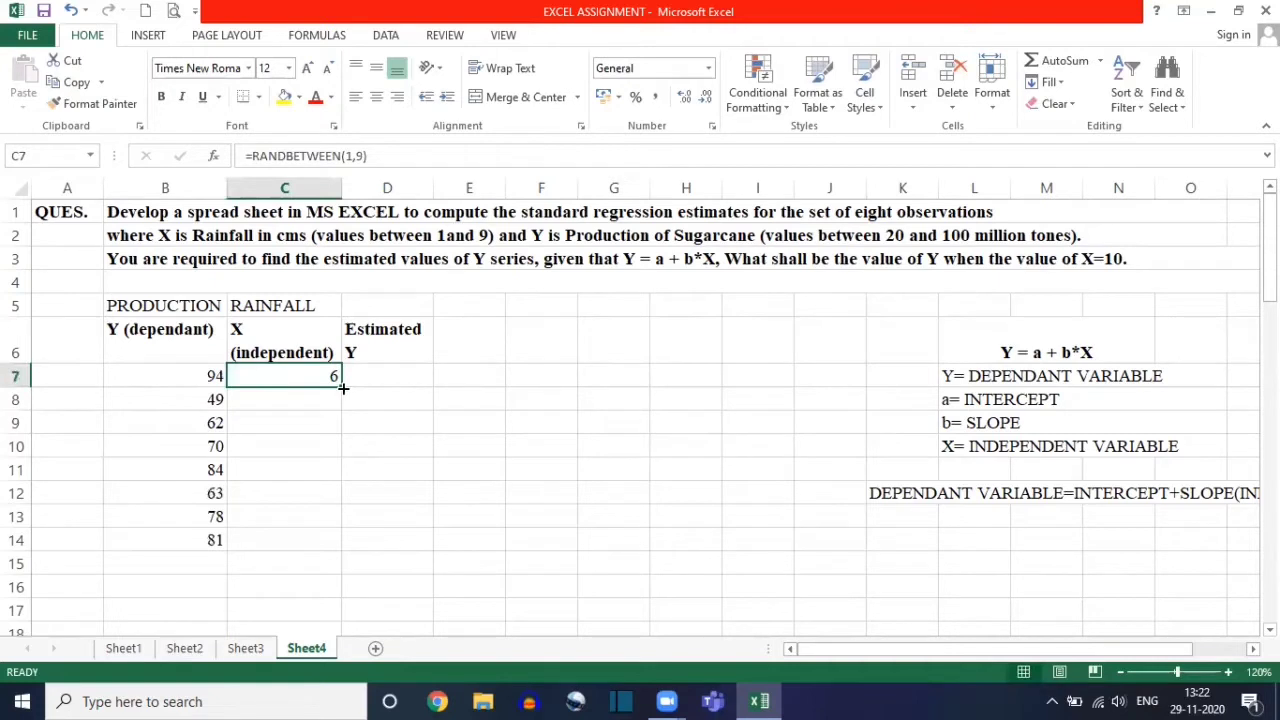
pyautogui.doubleClick(343, 387)
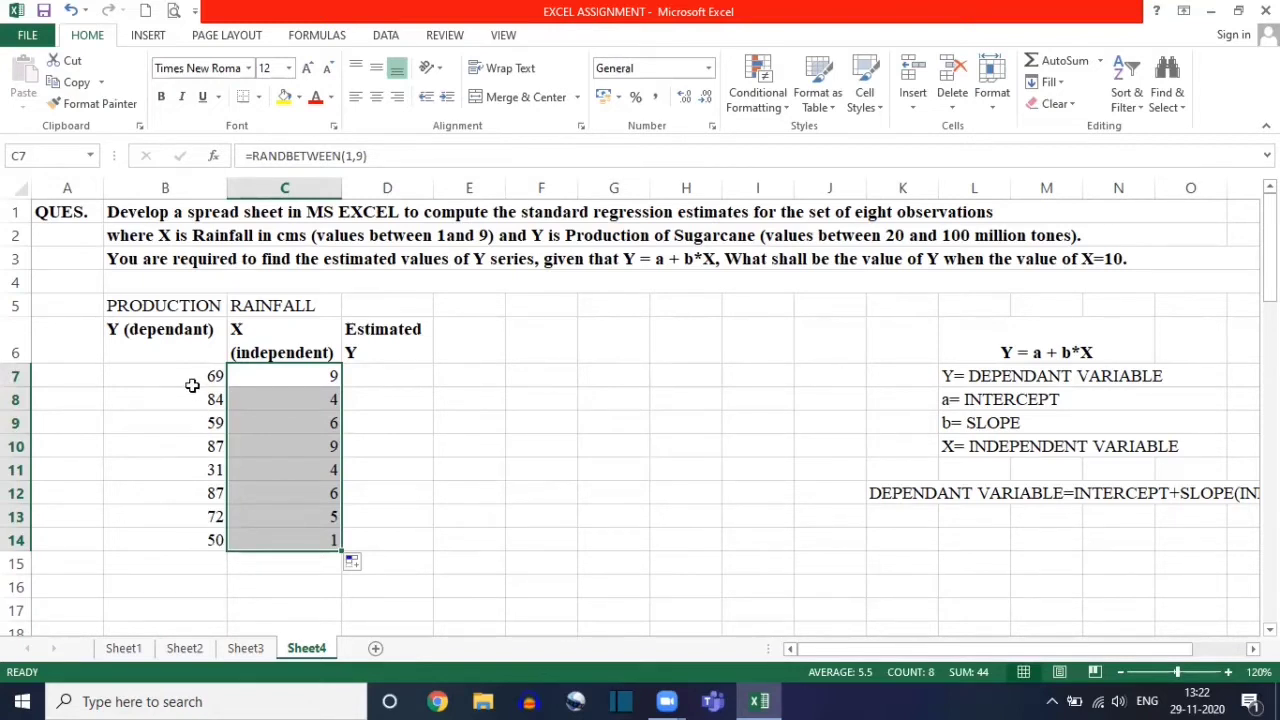
# Step: Enter the test letter A in D8, D9 and D10 to make the random production and rainfall values recalculate
pyautogui.click(357, 375)
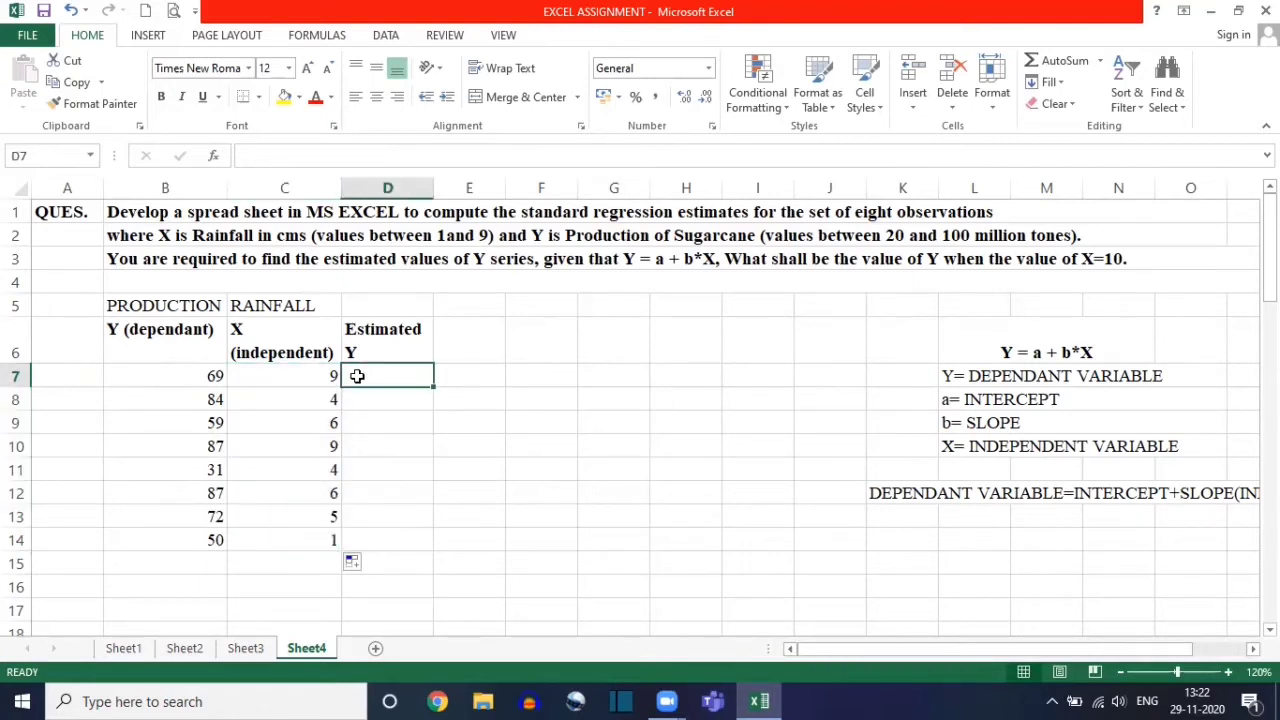
pyautogui.click(173, 375)
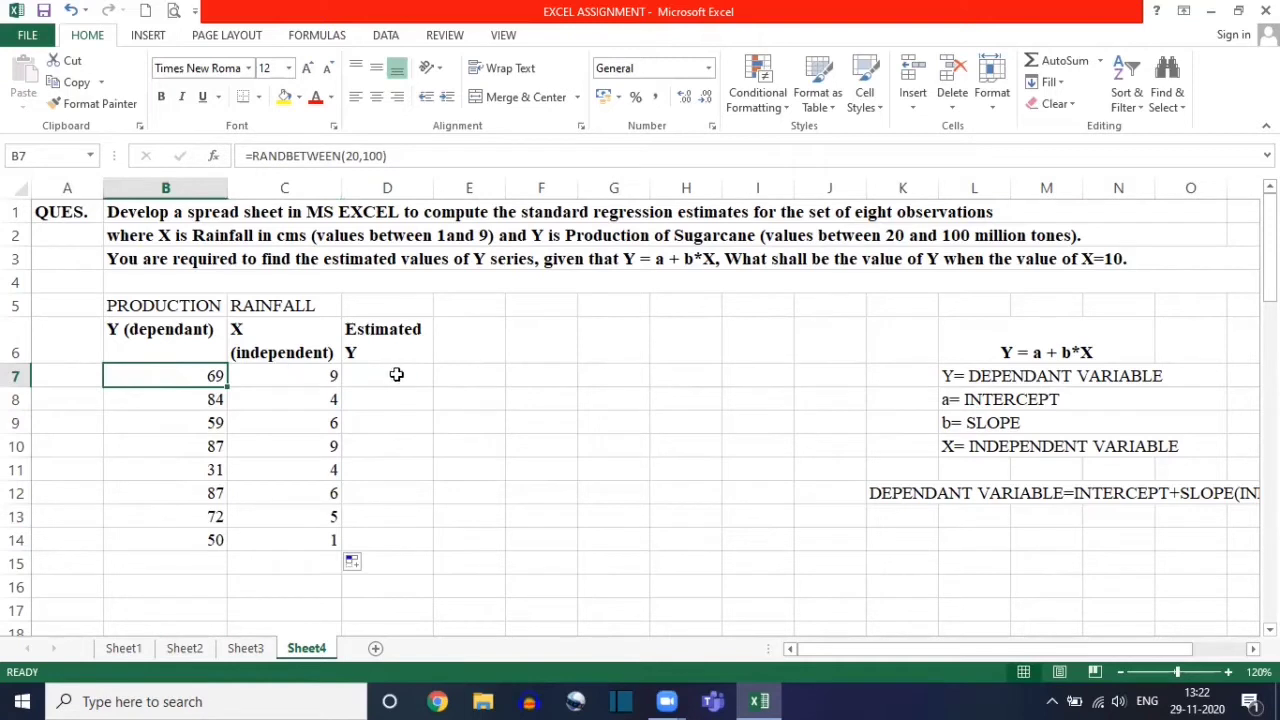
pyautogui.click(398, 374)
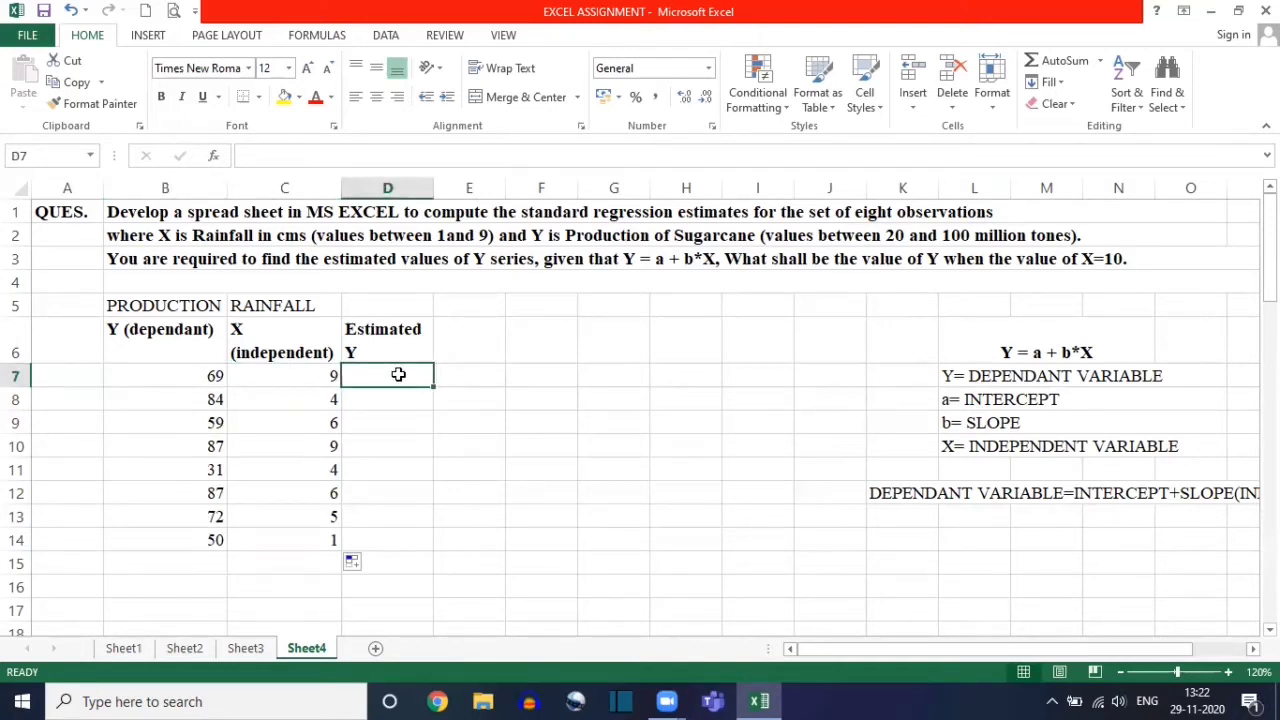
pyautogui.press('Return')
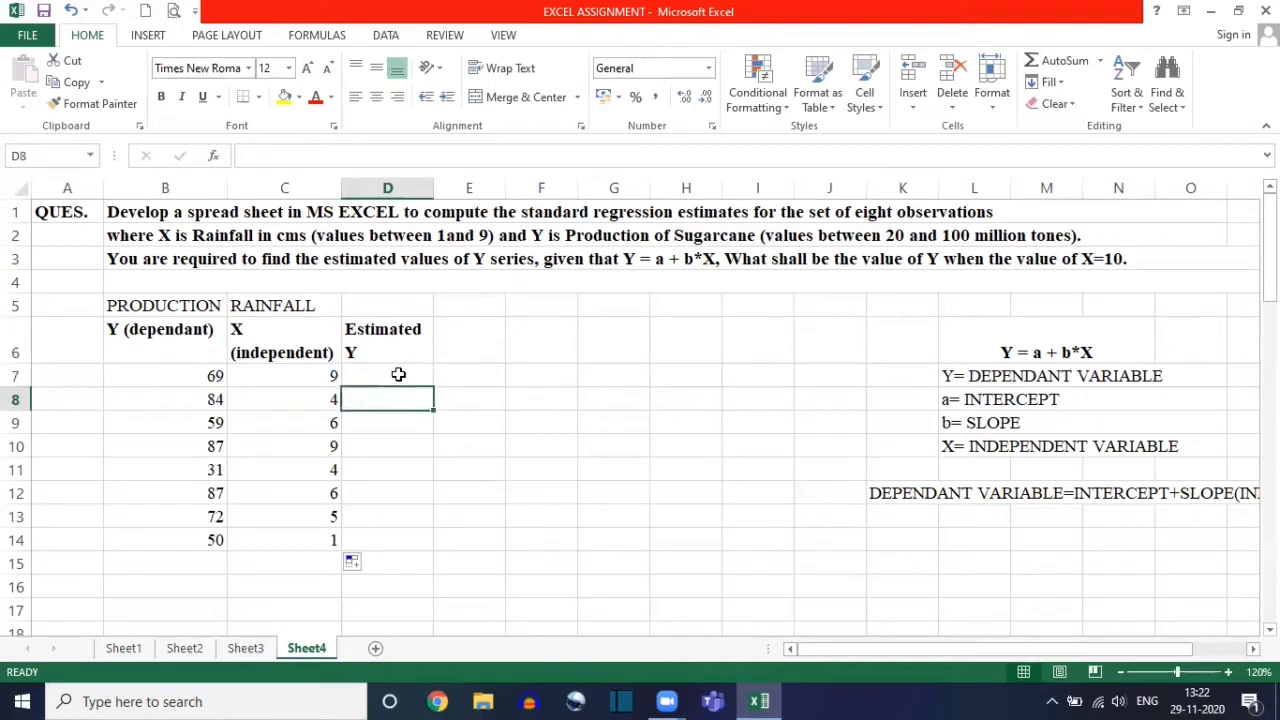
pyautogui.write('A')
pyautogui.press('Return')
pyautogui.write('A')
pyautogui.press('Return')
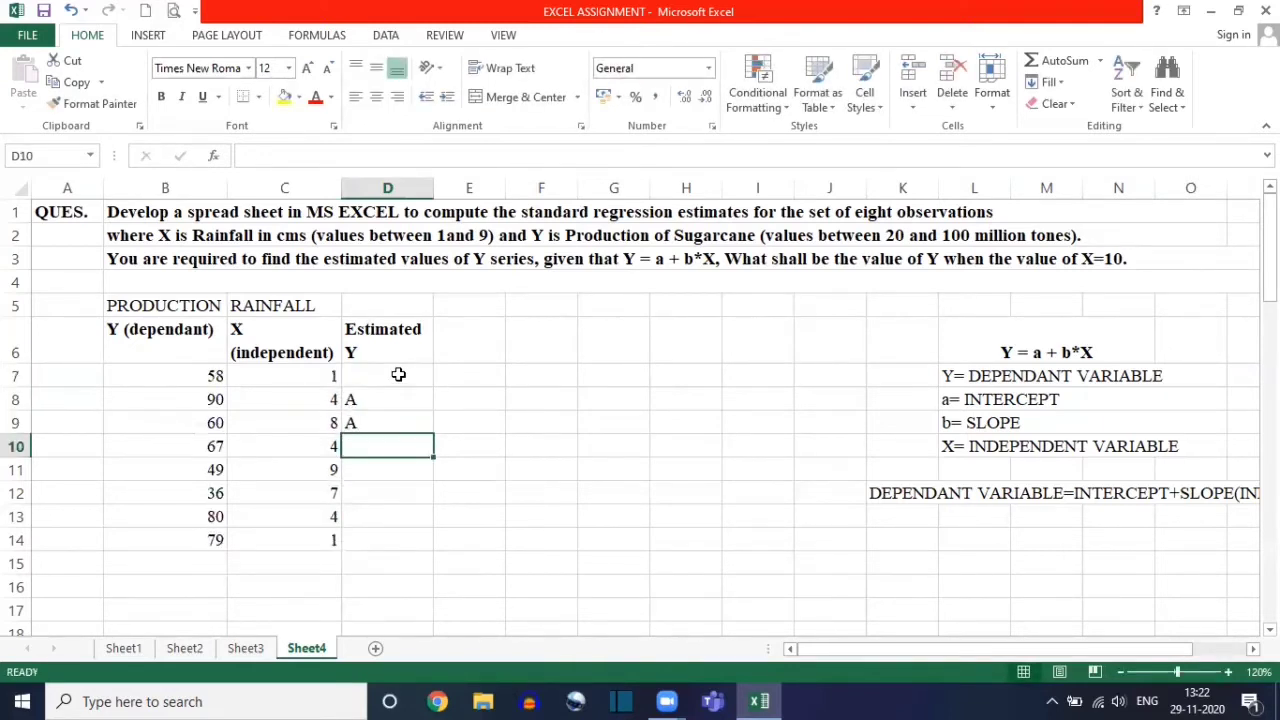
pyautogui.write('A')
pyautogui.press('Return')
# Step: Clear the test letters from D7:D15 and repeat the clearing to recalculate the random values
pyautogui.moveTo(398, 374); pyautogui.dragTo(409, 556)
pyautogui.press('Delete')
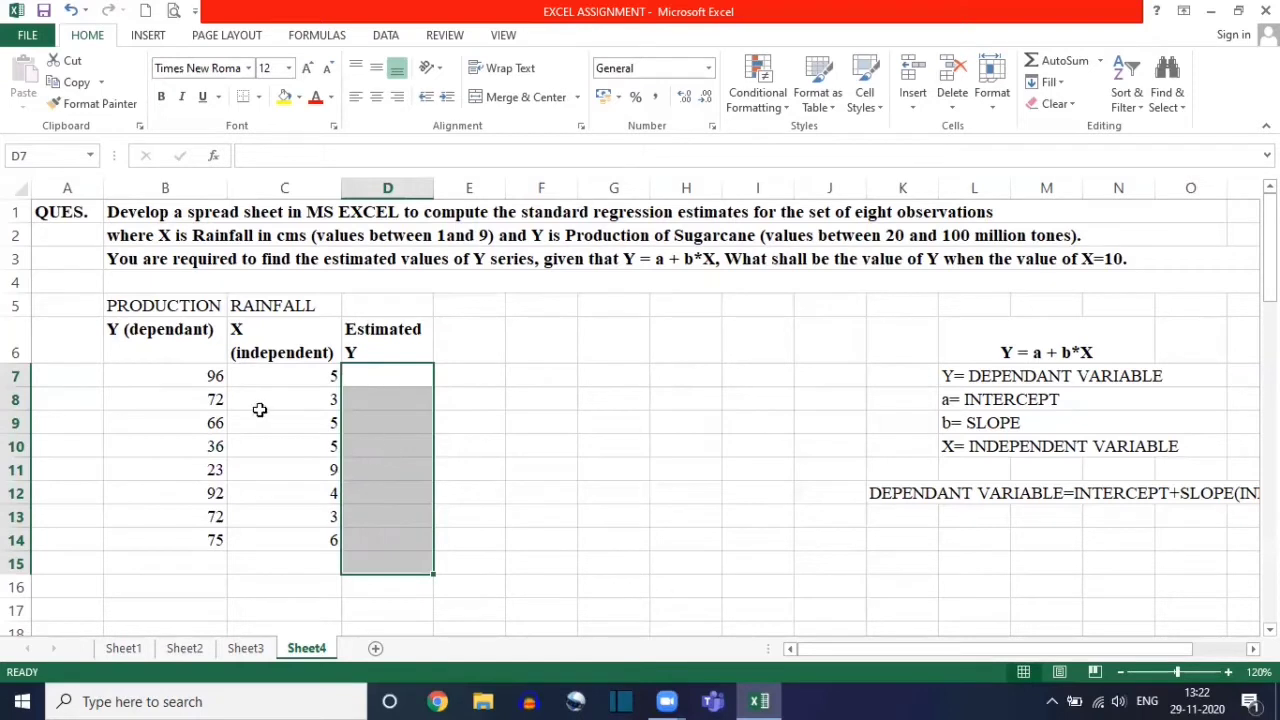
pyautogui.press('Delete')
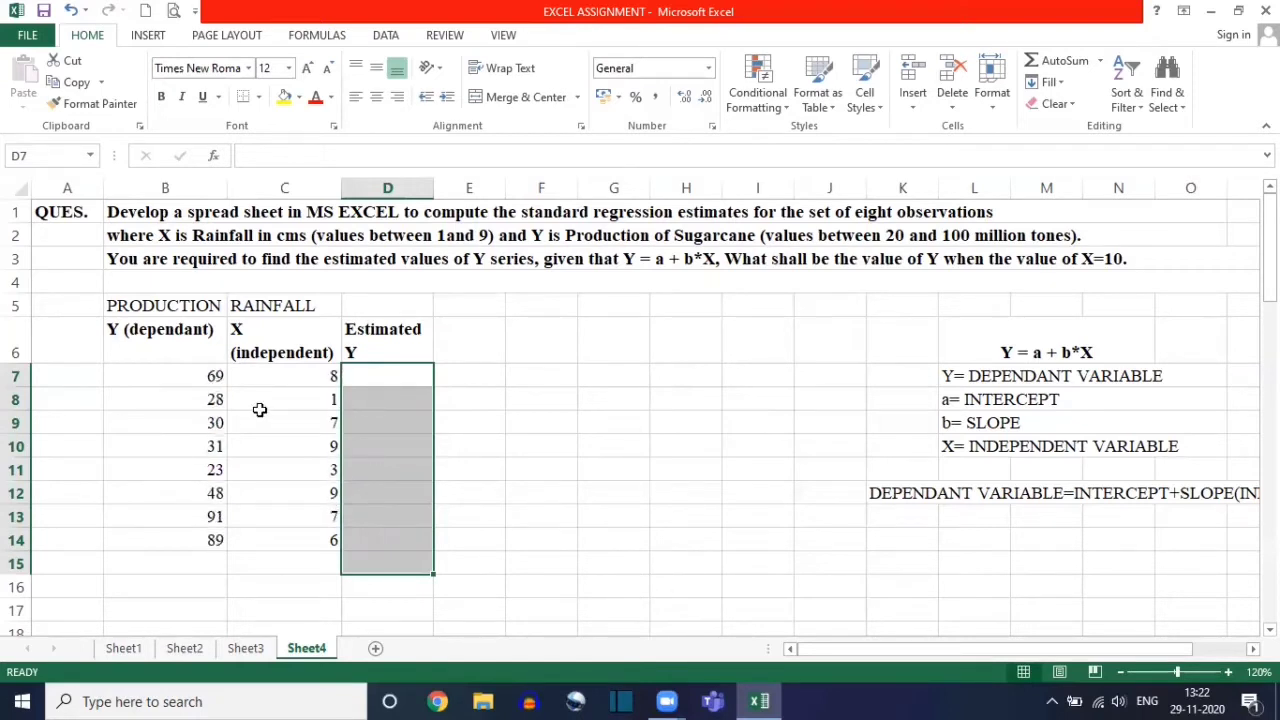
pyautogui.press('Delete')
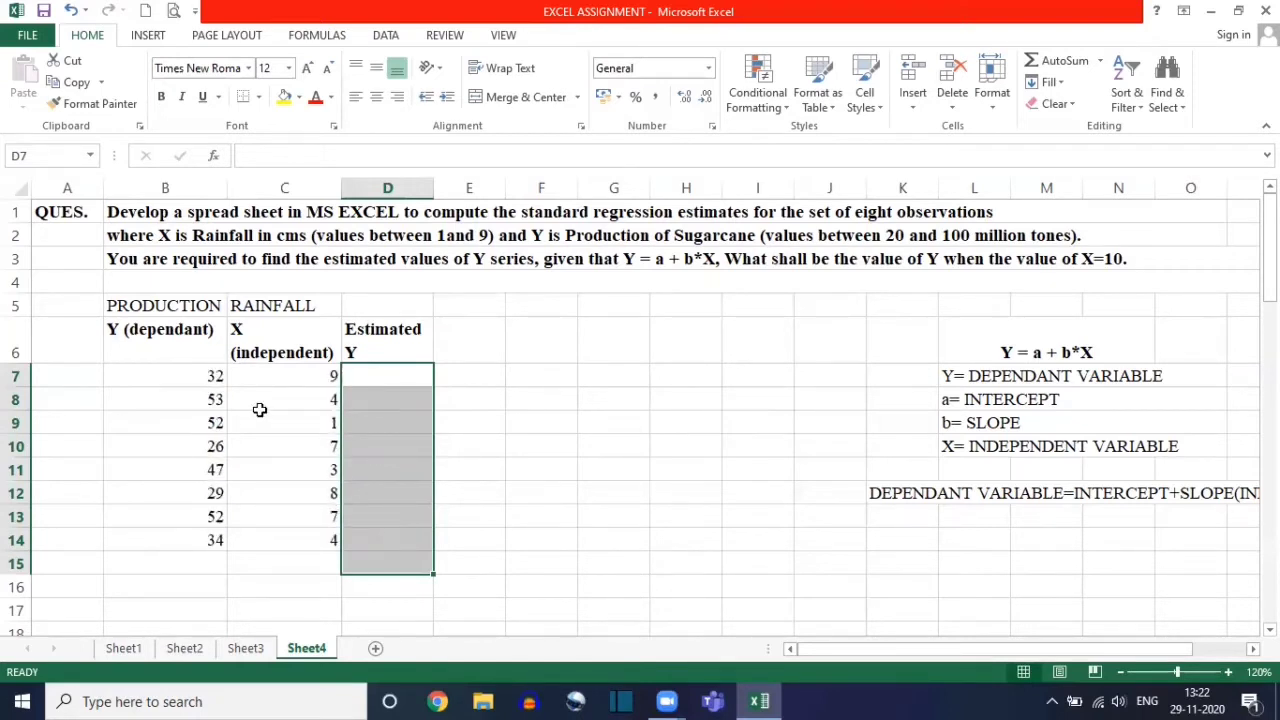
# Step: Review the random production and rainfall cells in row 7, and delete the Estimated Y heading from D6
pyautogui.click(198, 379)
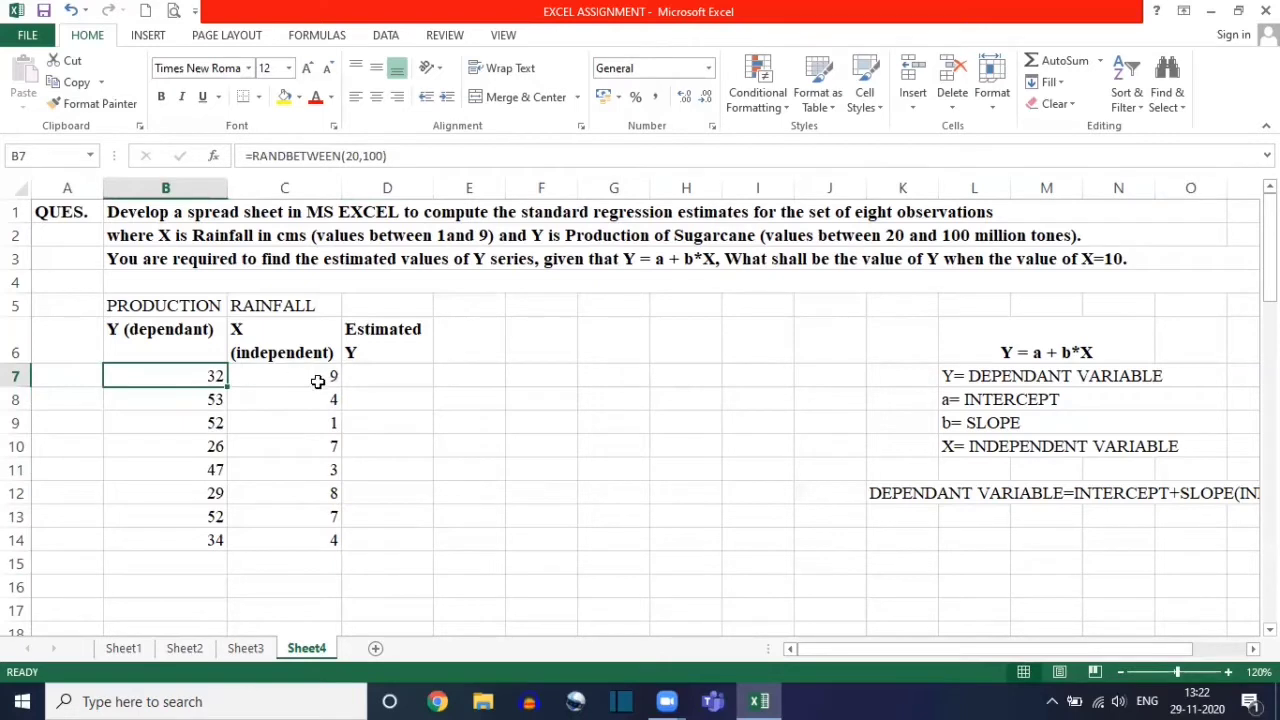
pyautogui.click(317, 381)
pyautogui.click(180, 376)
pyautogui.click(390, 346)
pyautogui.press('Delete')
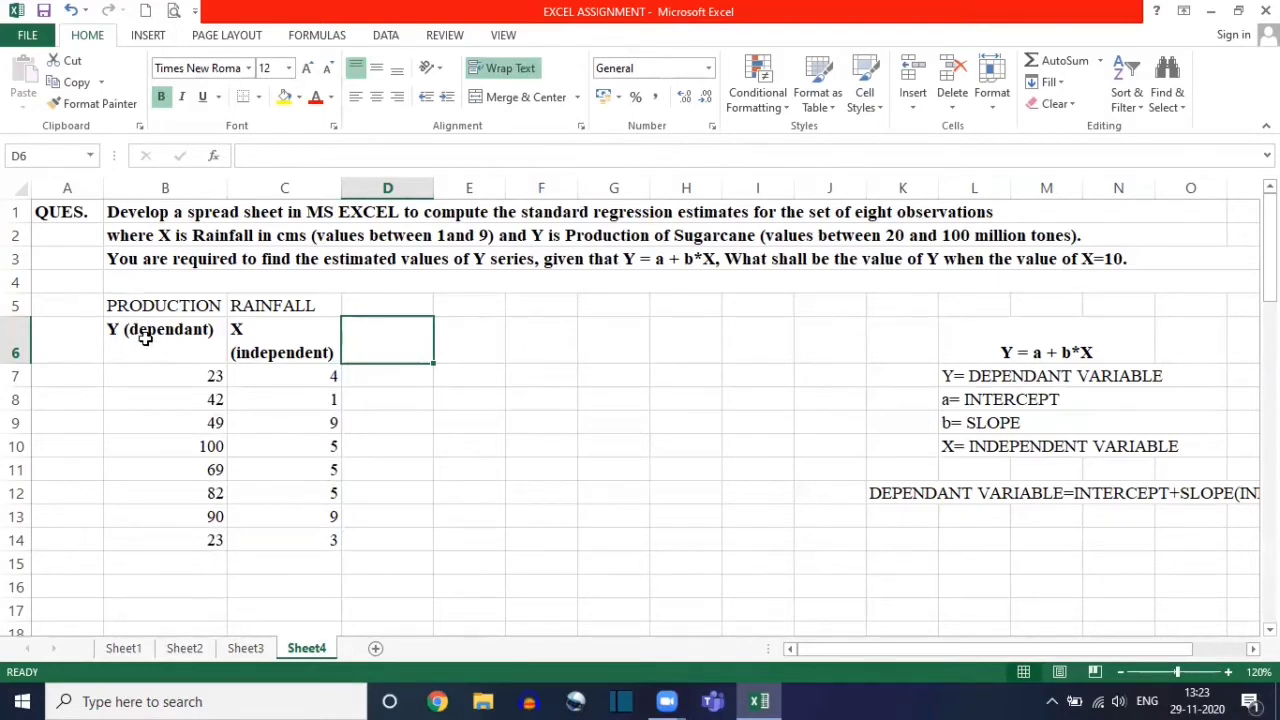
# Step: Copy the Y (dependant) and X (independent) headings from B6:C6 to E6:F6 and widen column E to fit its heading
pyautogui.moveTo(143, 334); pyautogui.dragTo(286, 335)
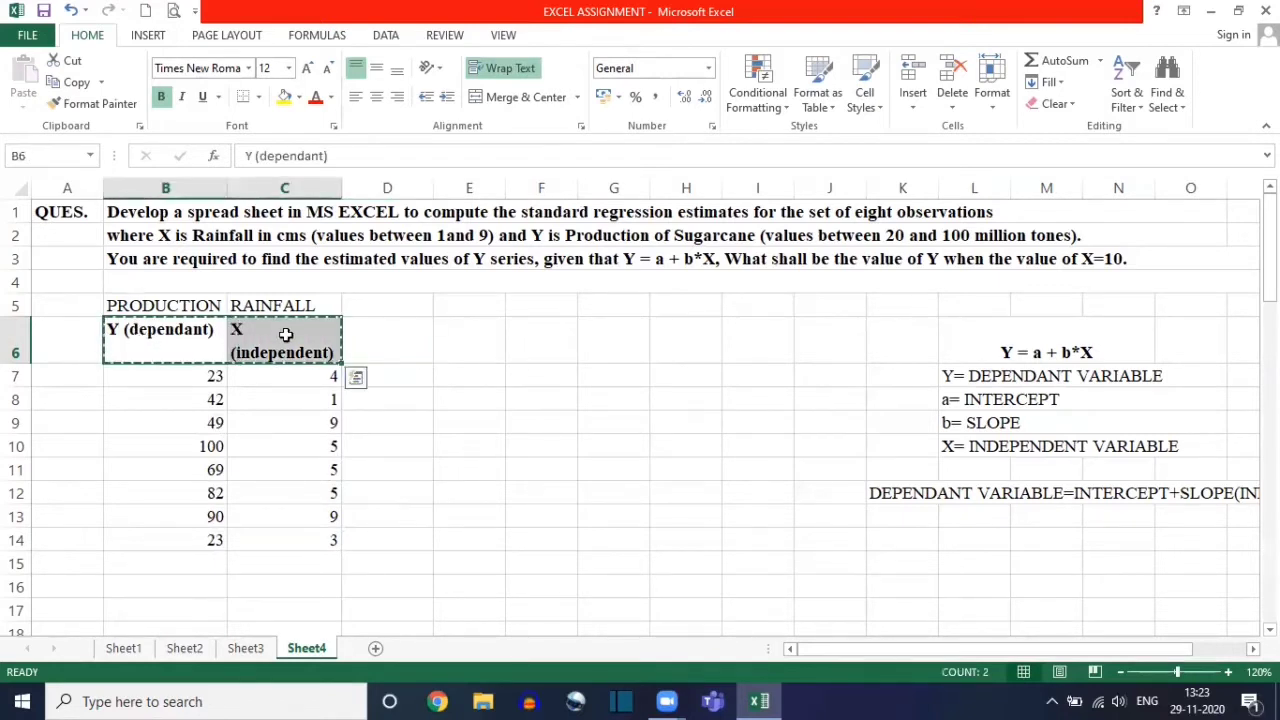
pyautogui.hotkey('ctrl', 'c')
pyautogui.click(458, 341)
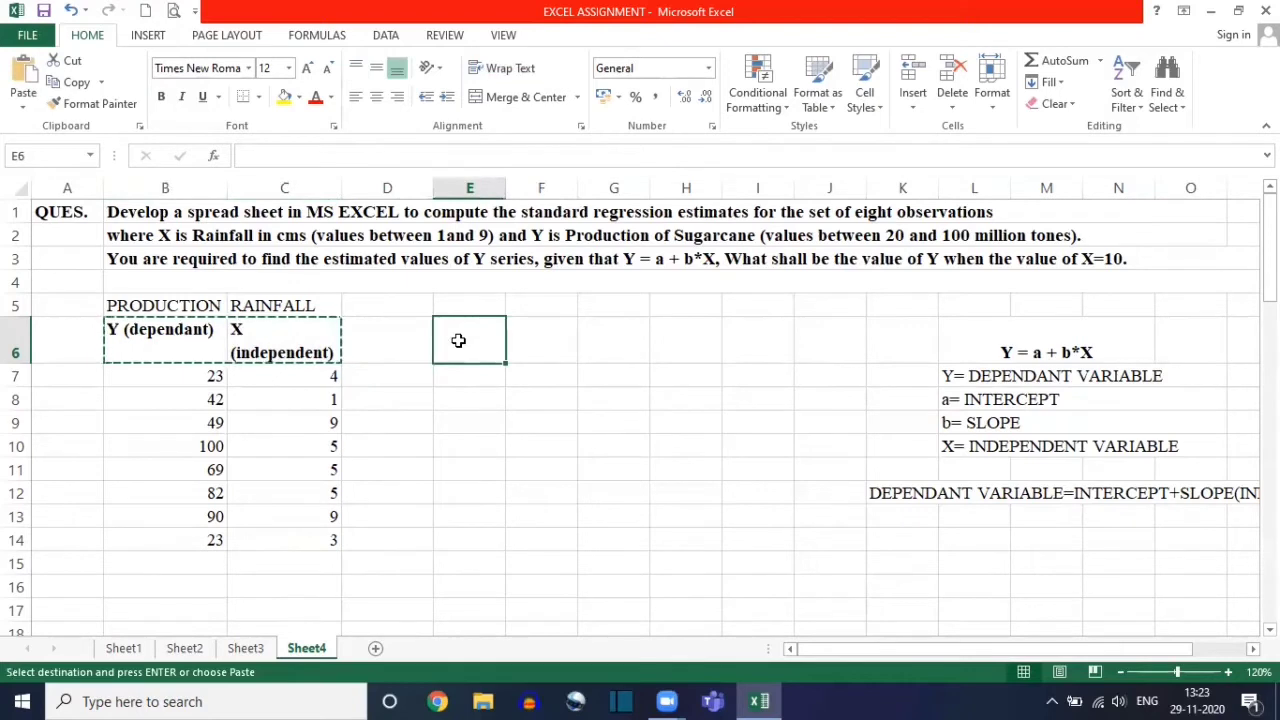
pyautogui.hotkey('ctrl', 'v')
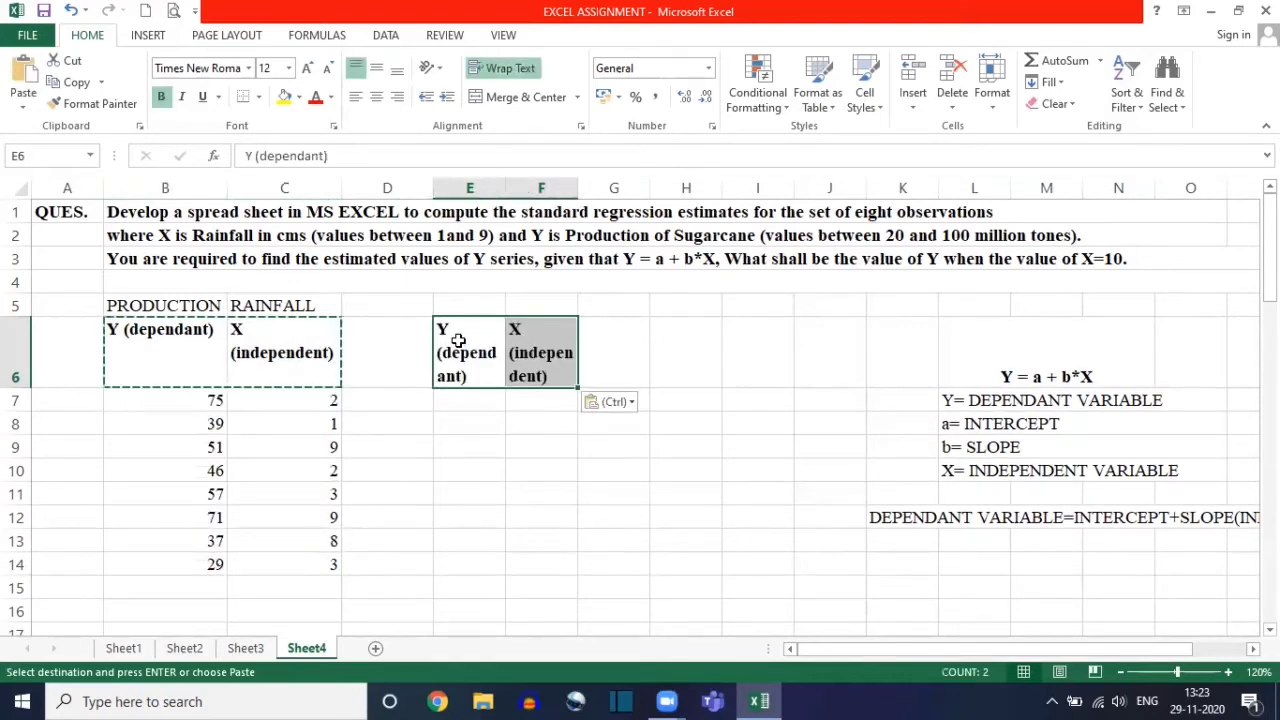
pyautogui.press('Escape')
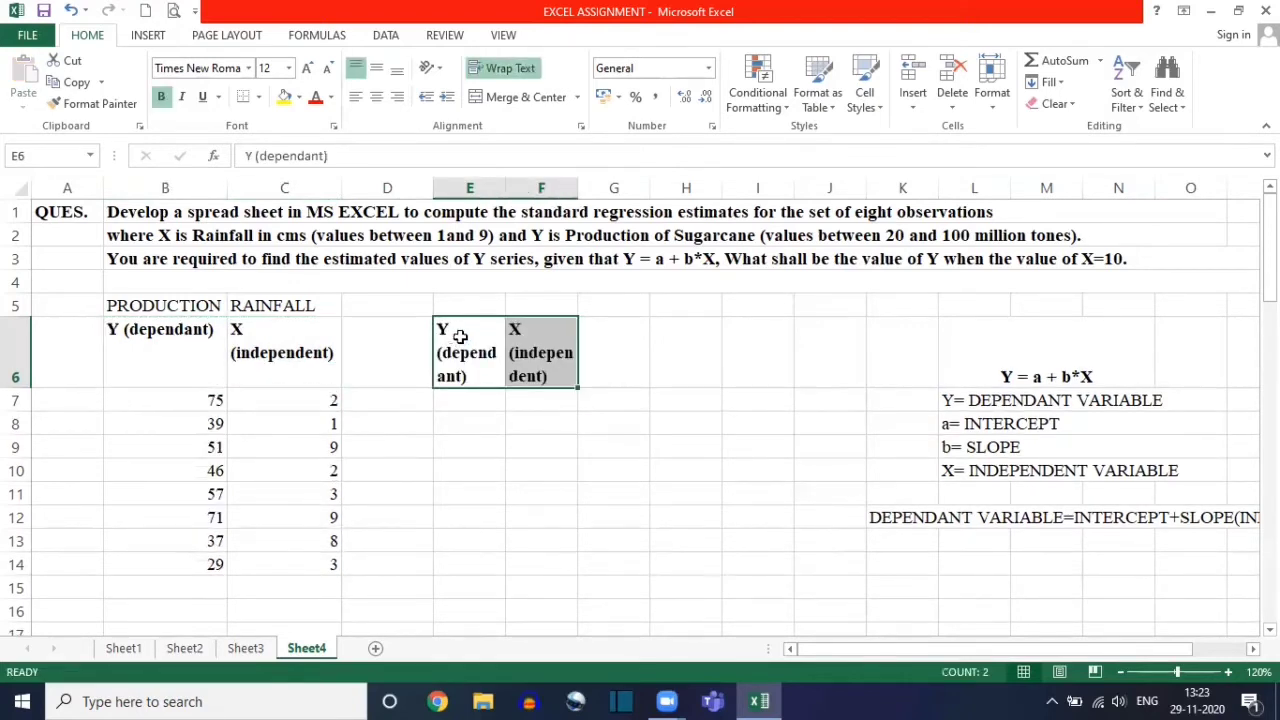
pyautogui.doubleClick(505, 188)
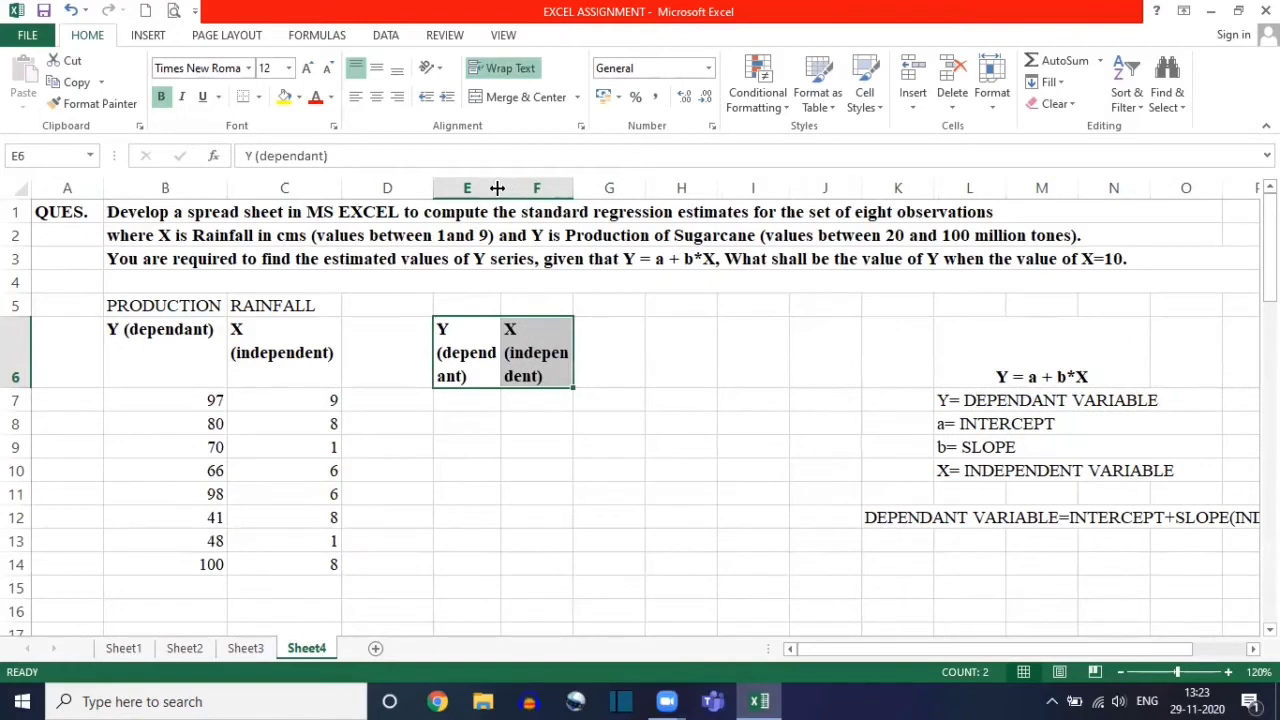
pyautogui.moveTo(501, 188); pyautogui.dragTo(535, 188)
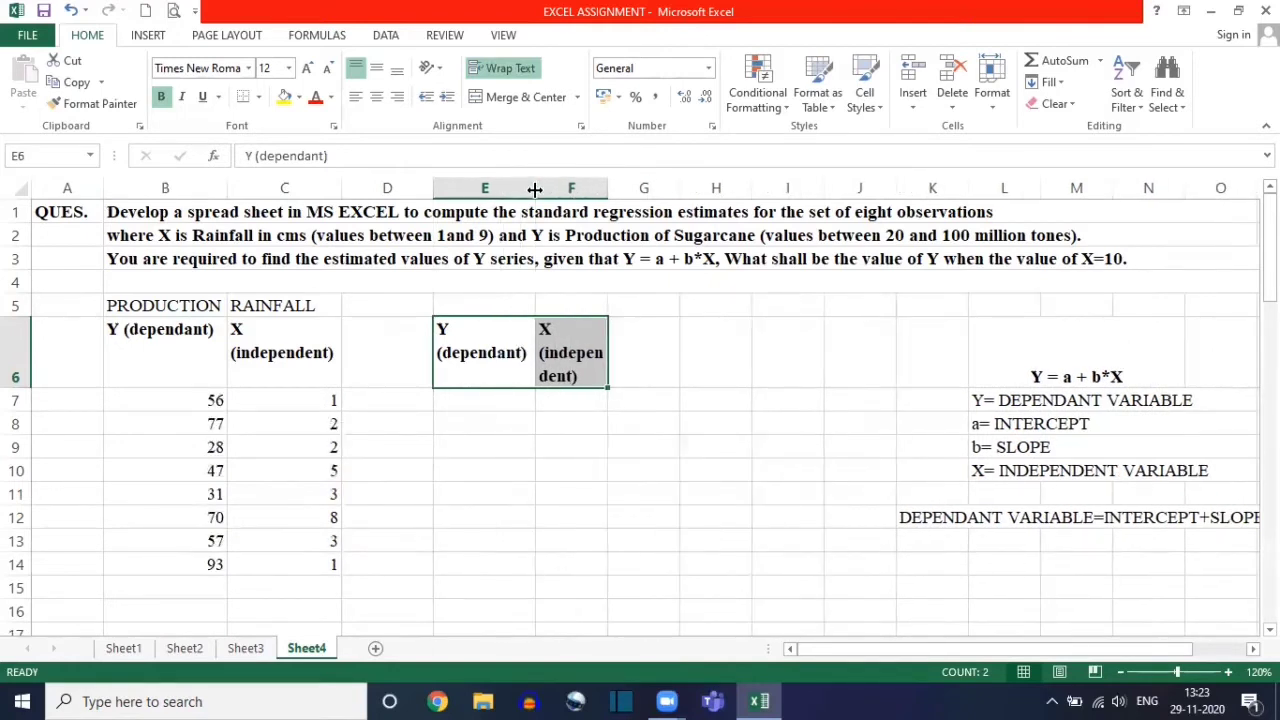
# Step: Widen column F to fit its heading, and copy the random observations in B7:C14 to E7:F14 as values only
pyautogui.moveTo(612, 191); pyautogui.dragTo(648, 190)
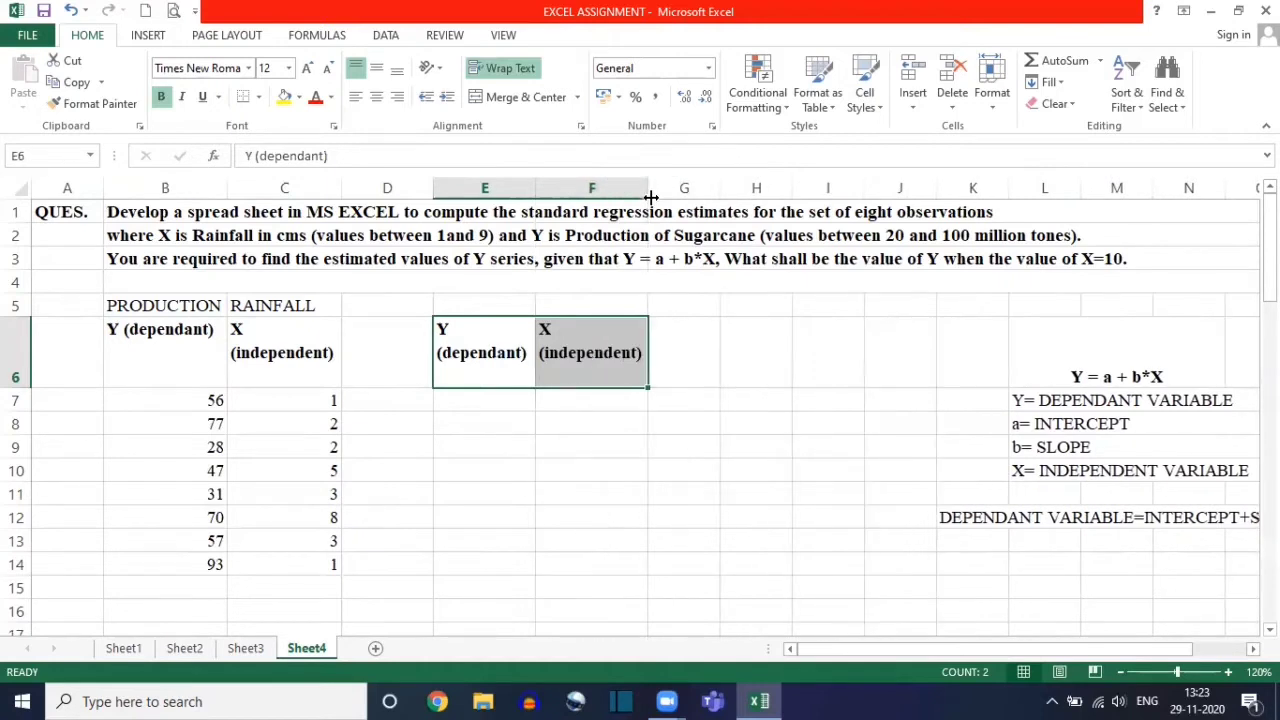
pyautogui.click(170, 397)
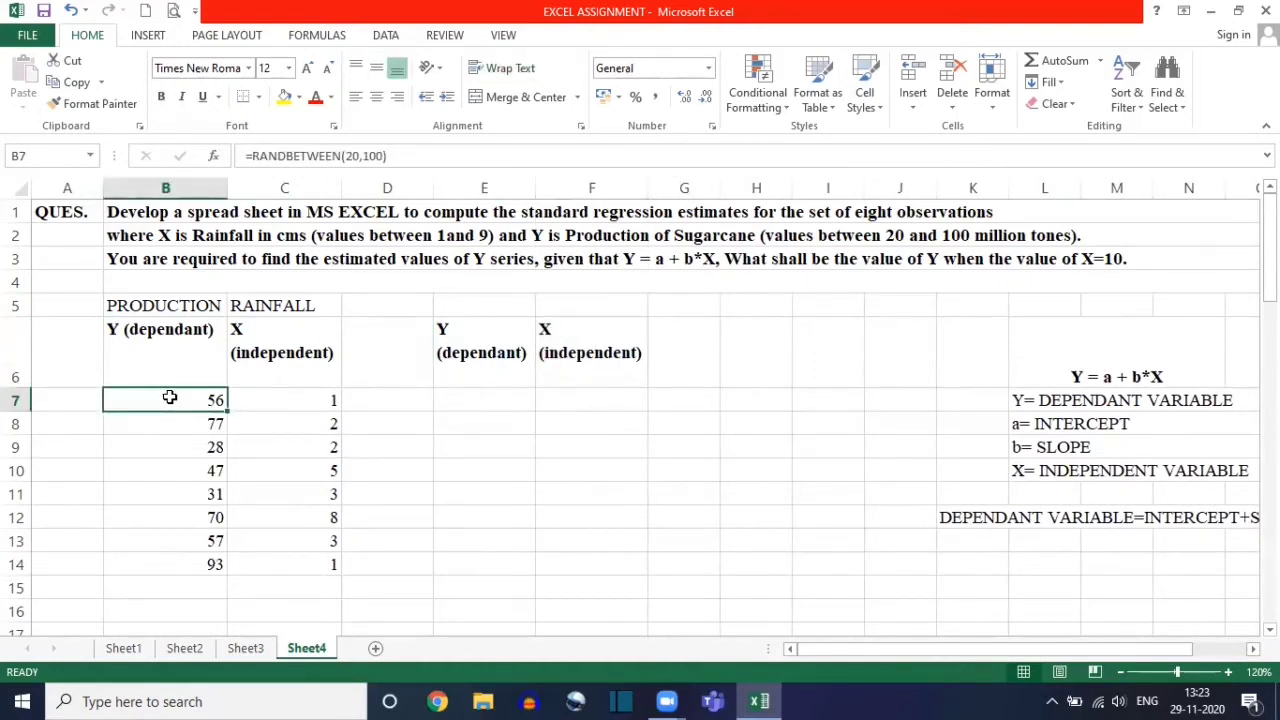
pyautogui.hotkey('shift', 'Right')
pyautogui.hotkey('shift', 'Right')
pyautogui.hotkey('shift', 'Left')
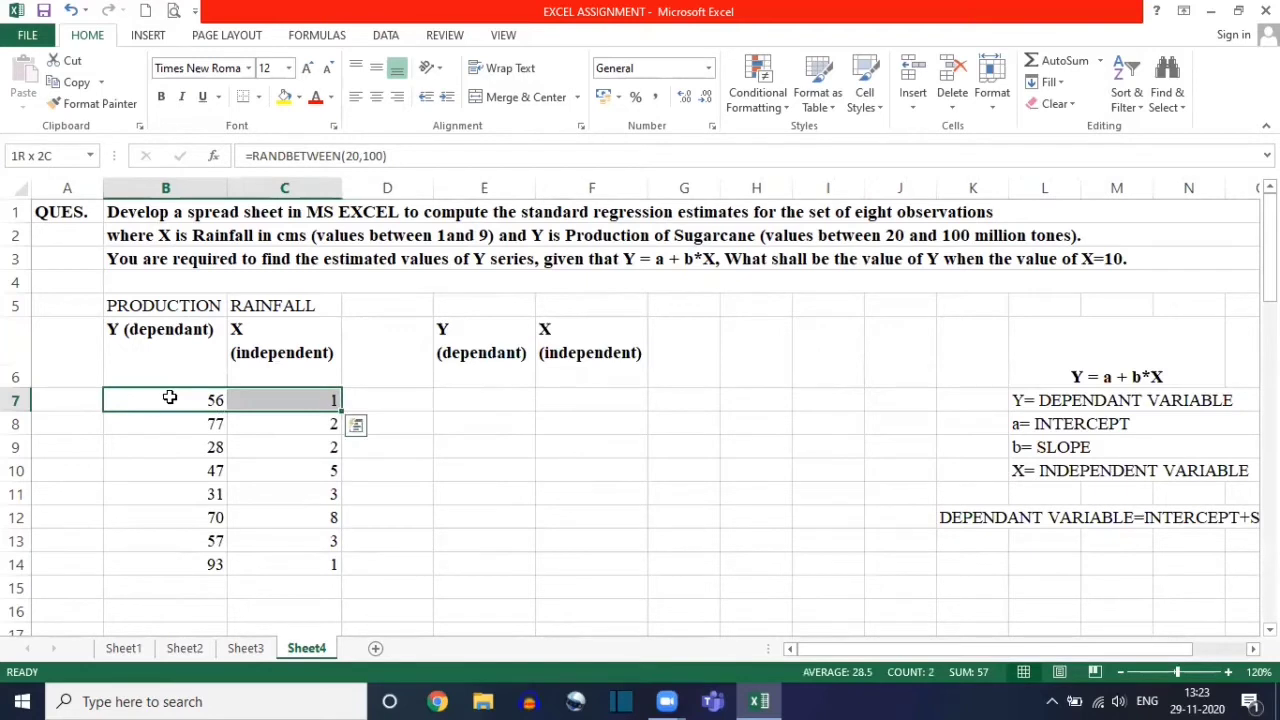
pyautogui.hotkey('shift', 'Down')
pyautogui.hotkey('shift', 'Down')
pyautogui.hotkey('shift', 'Down')
pyautogui.hotkey('shift', 'Down')
pyautogui.hotkey('shift', 'Down')
pyautogui.hotkey('shift', 'Down')
pyautogui.hotkey('shift', 'Down')
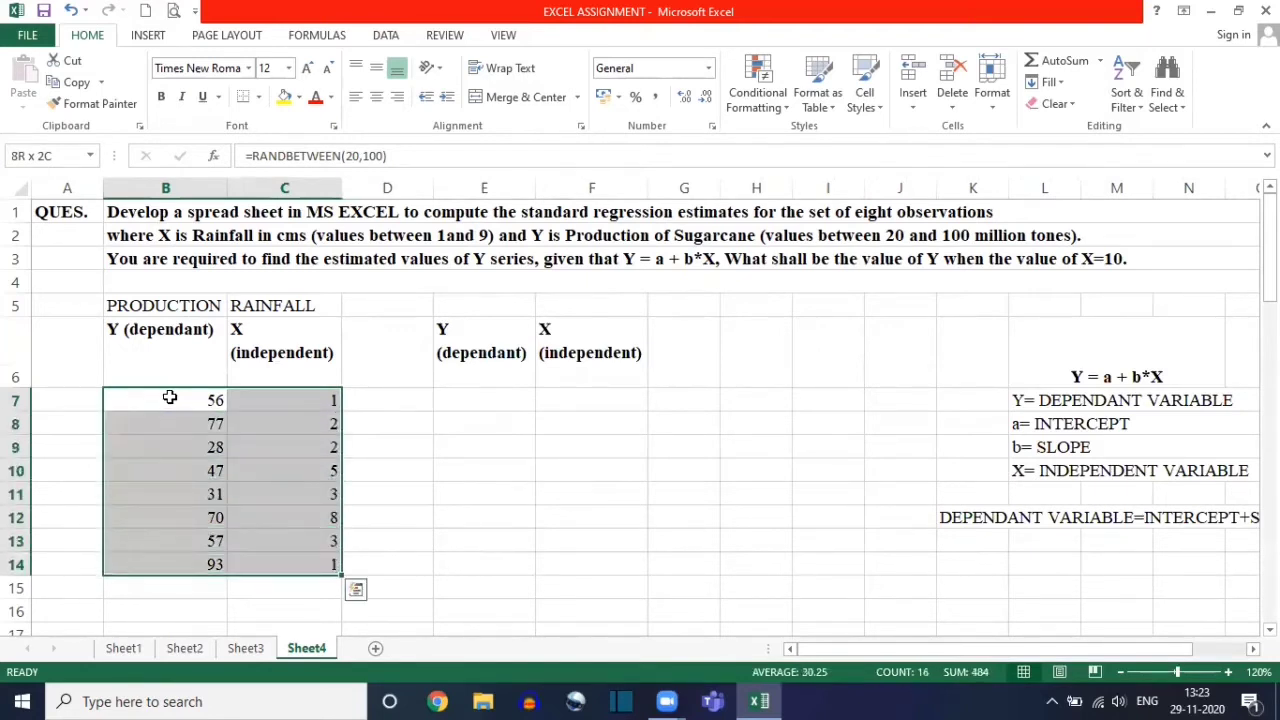
pyautogui.hotkey('ctrl', 'c')
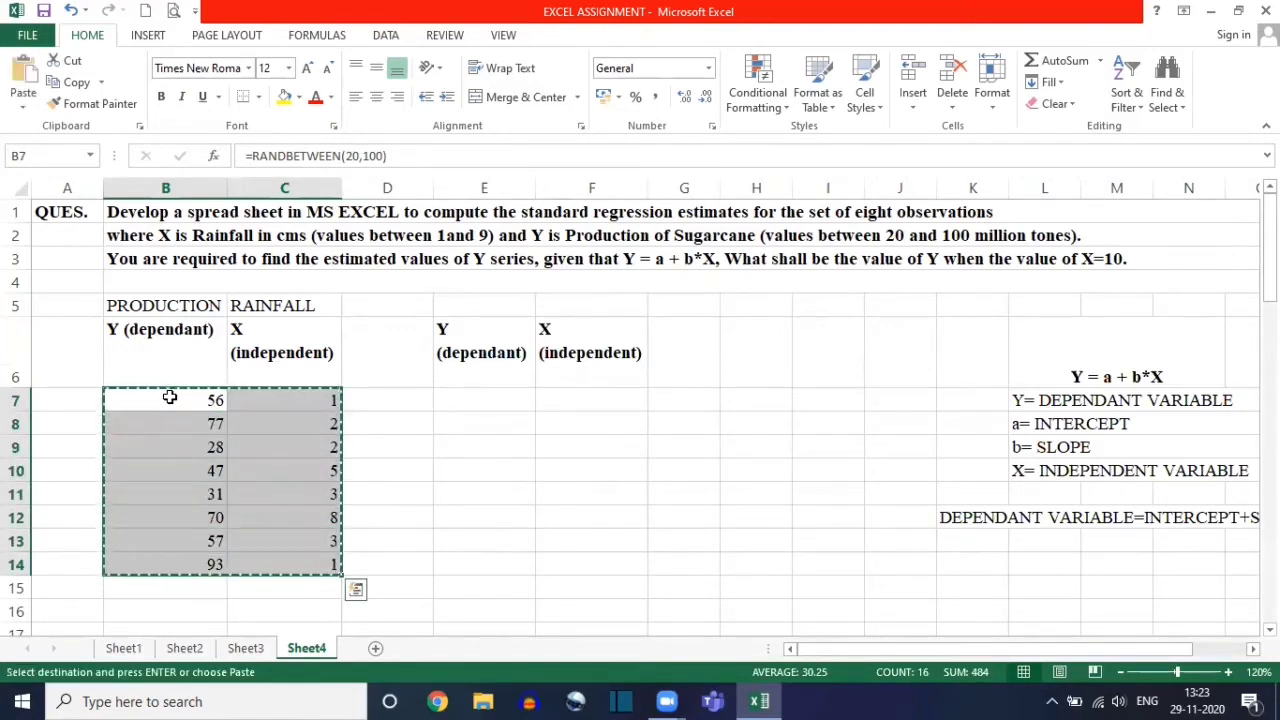
pyautogui.click(471, 398)
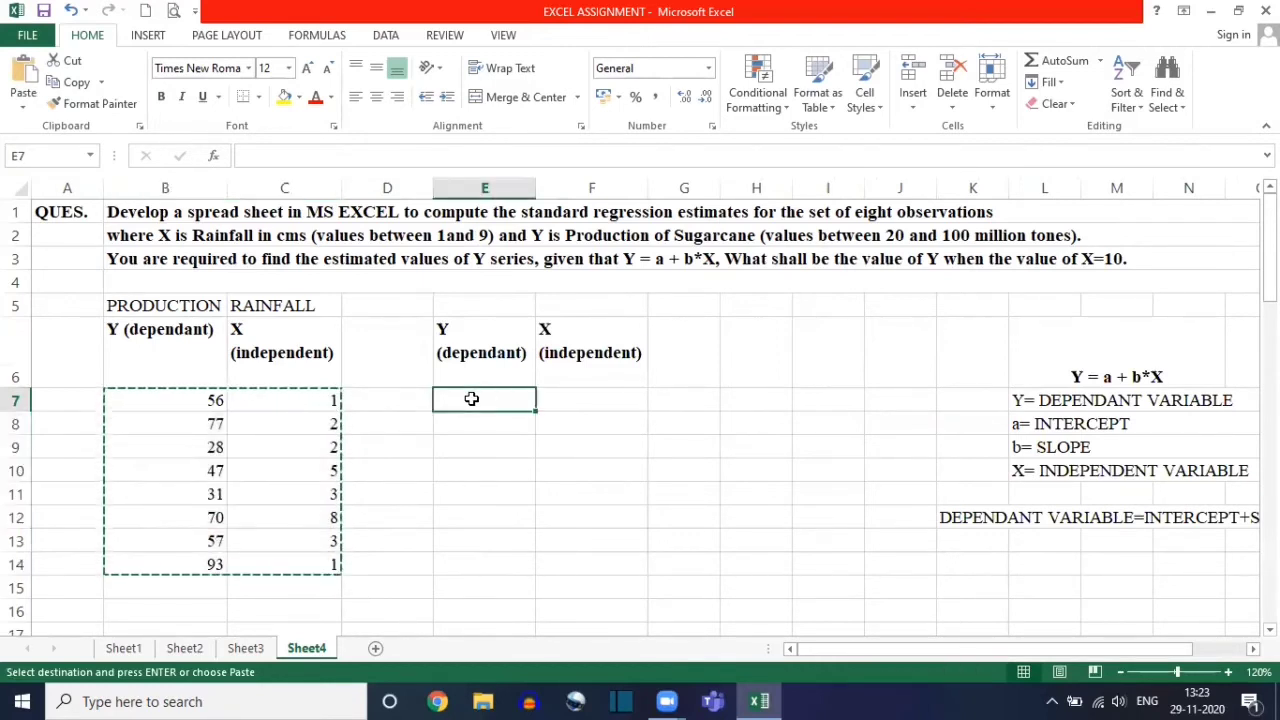
pyautogui.click(25, 110)
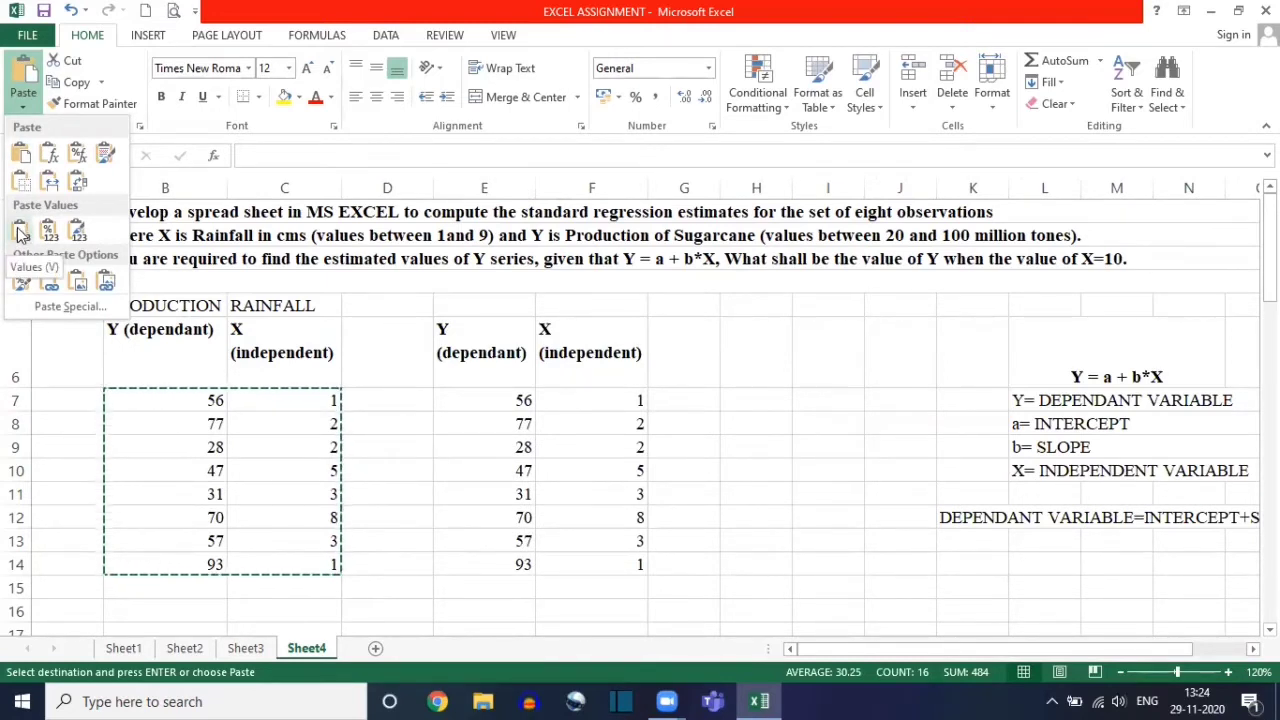
pyautogui.click(20, 232)
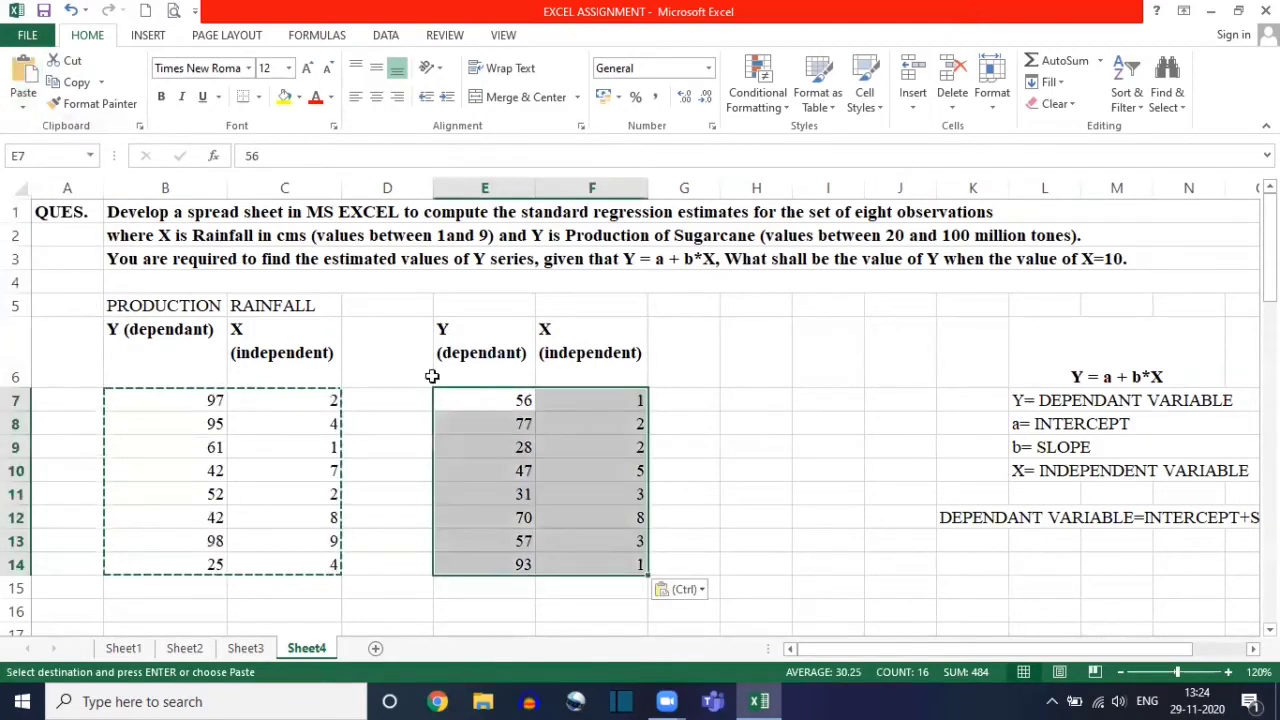
pyautogui.press('Escape')
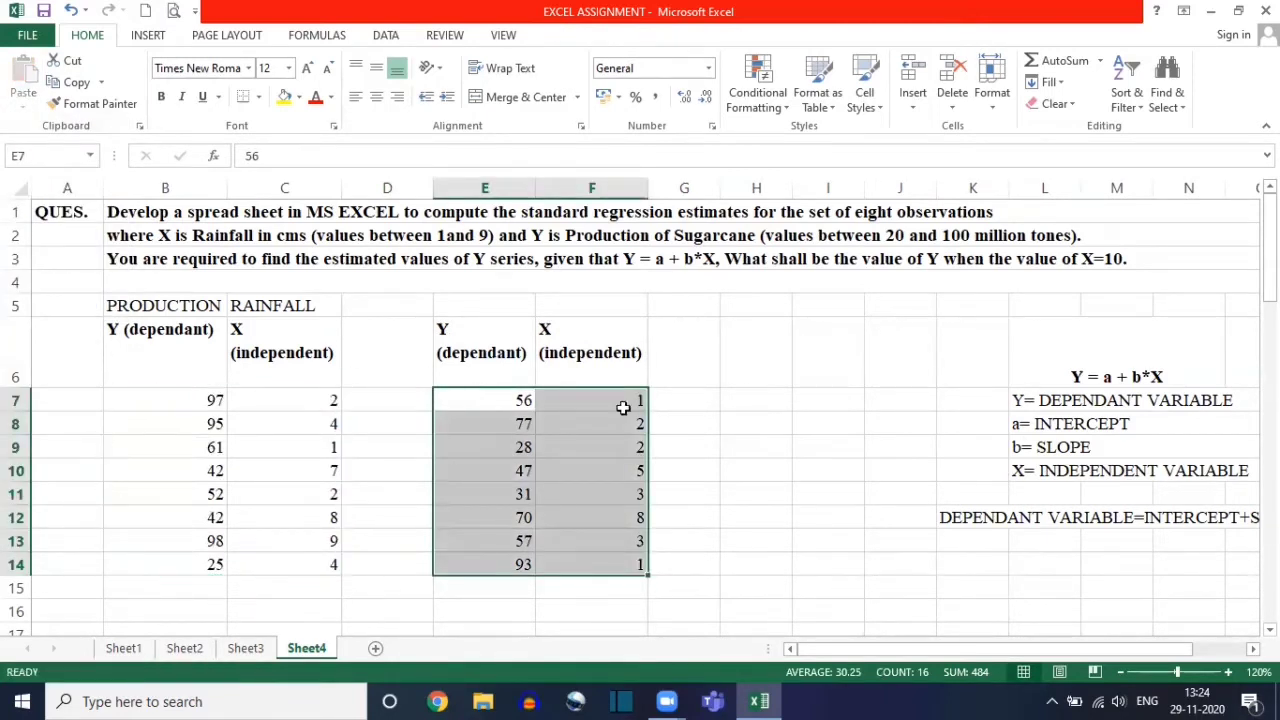
# Step: Enter the test letters A, B, C and D in H8:H11 to make the random values recalculate
pyautogui.click(745, 421)
pyautogui.write('A')
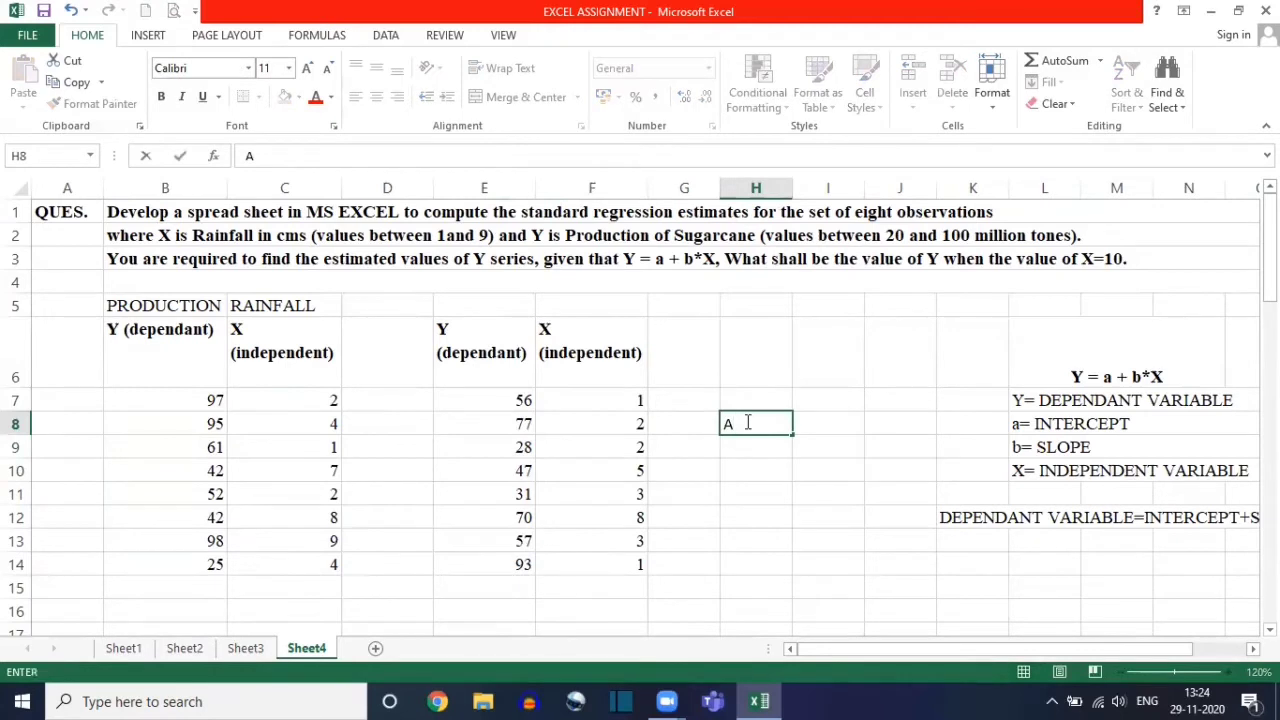
pyautogui.press('Return')
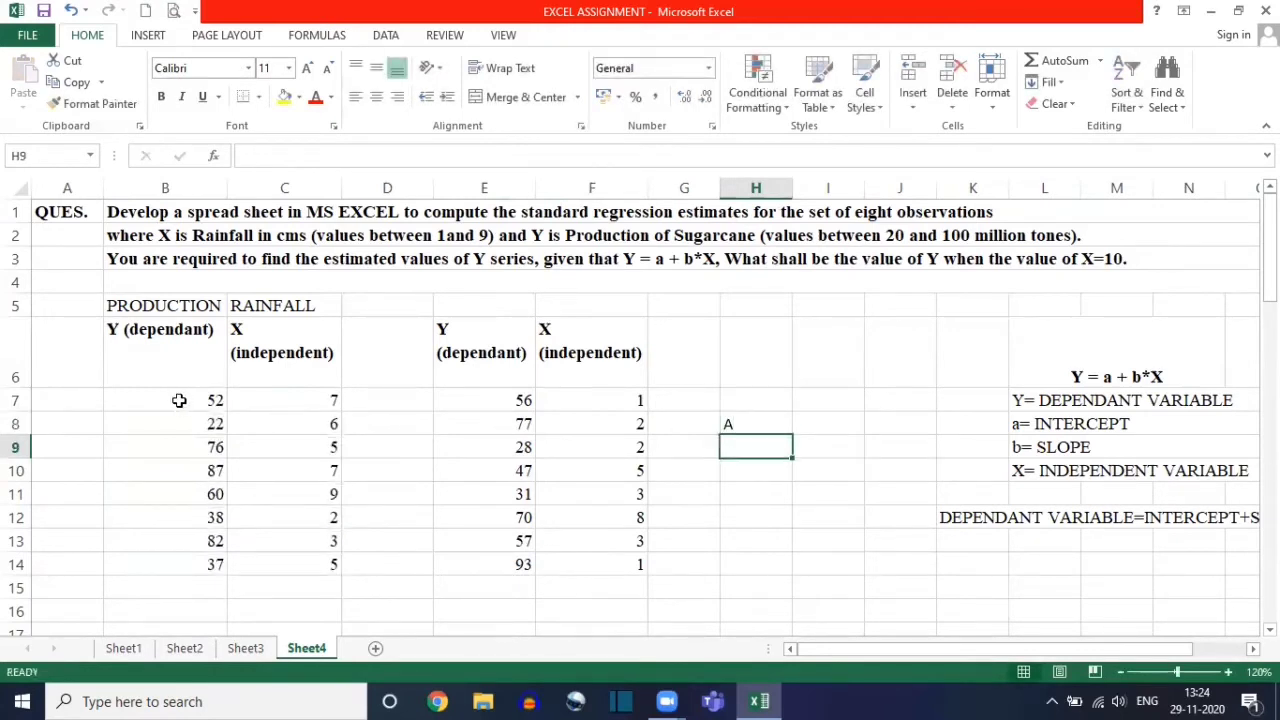
pyautogui.moveTo(179, 400); pyautogui.dragTo(306, 545)
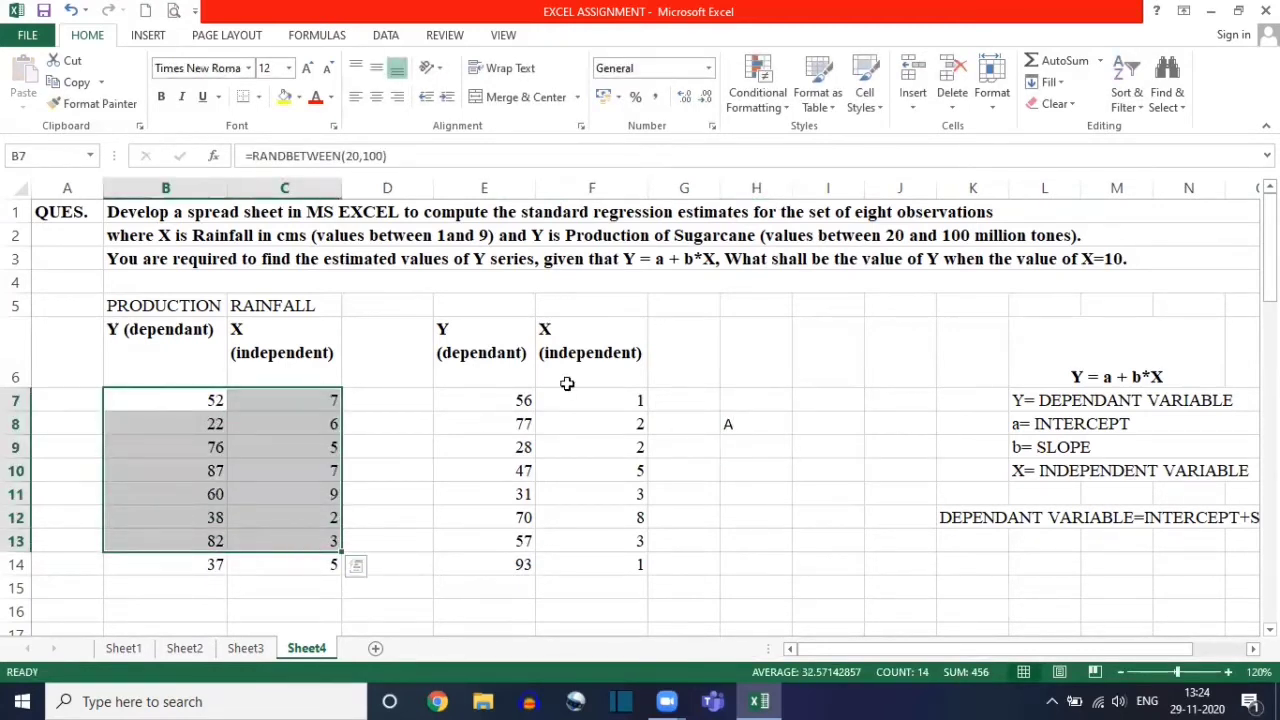
pyautogui.click(773, 451)
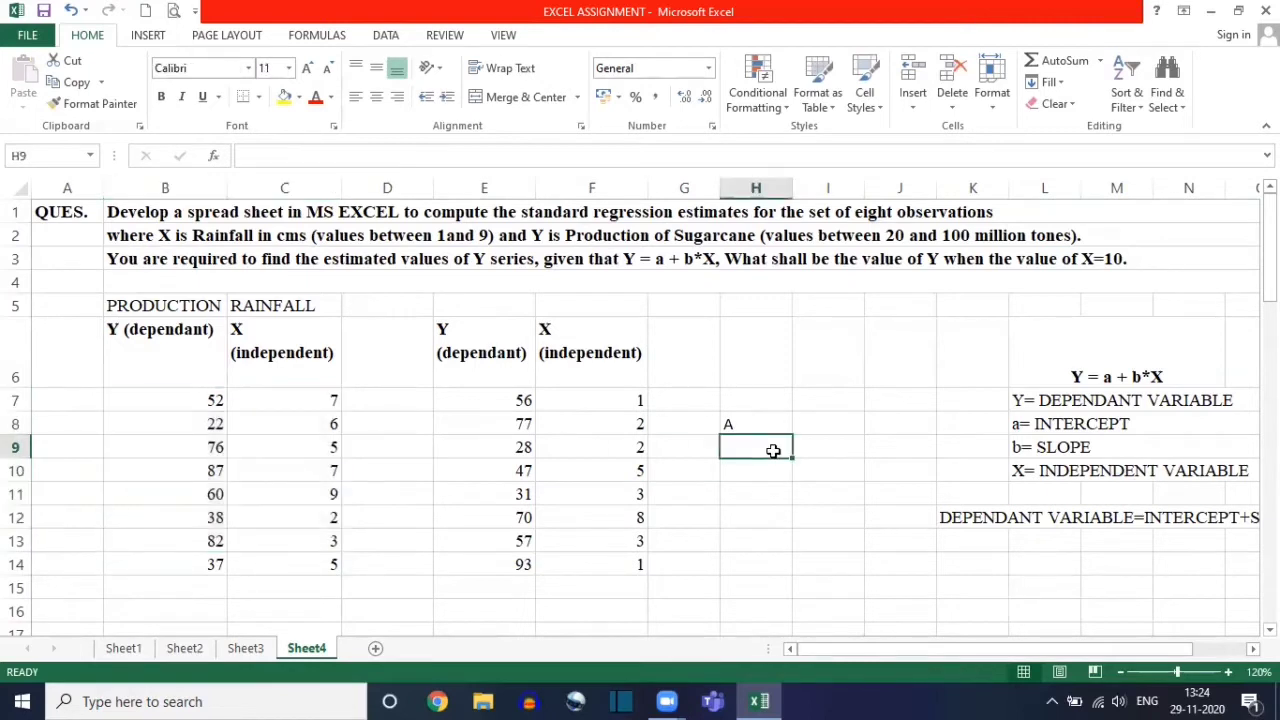
pyautogui.write('B')
pyautogui.press('Return')
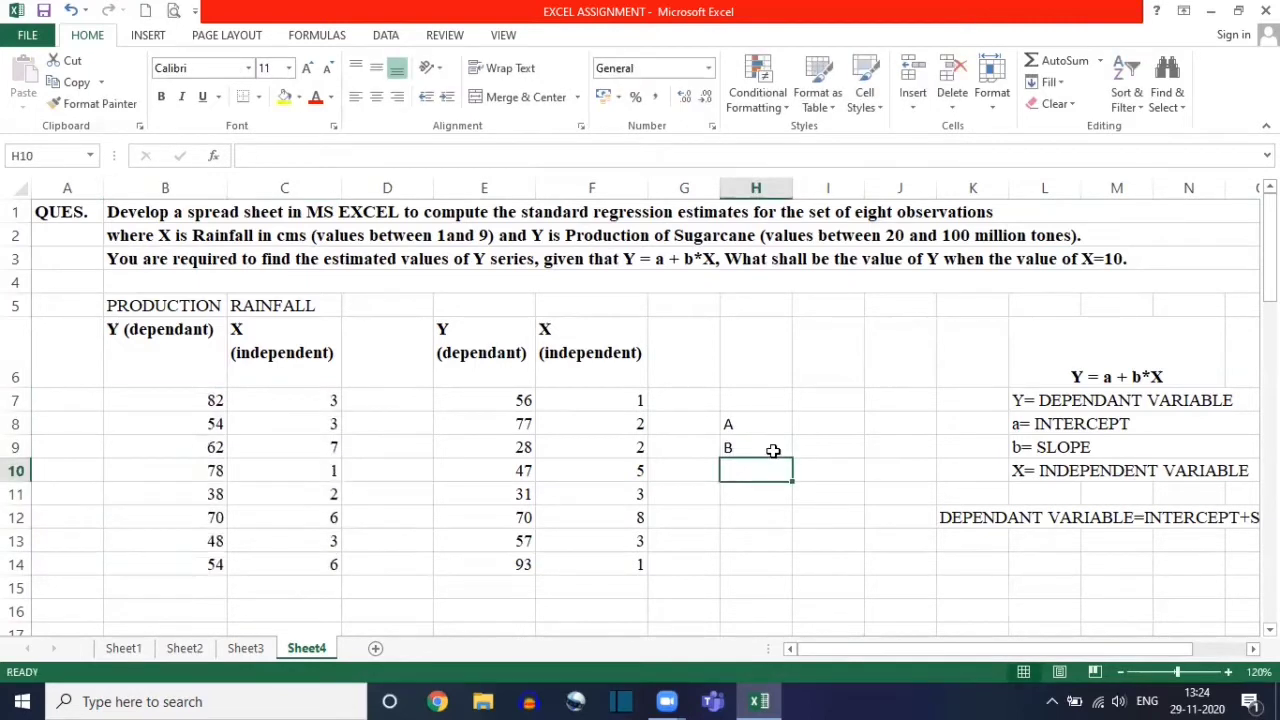
pyautogui.write('C')
pyautogui.press('Return')
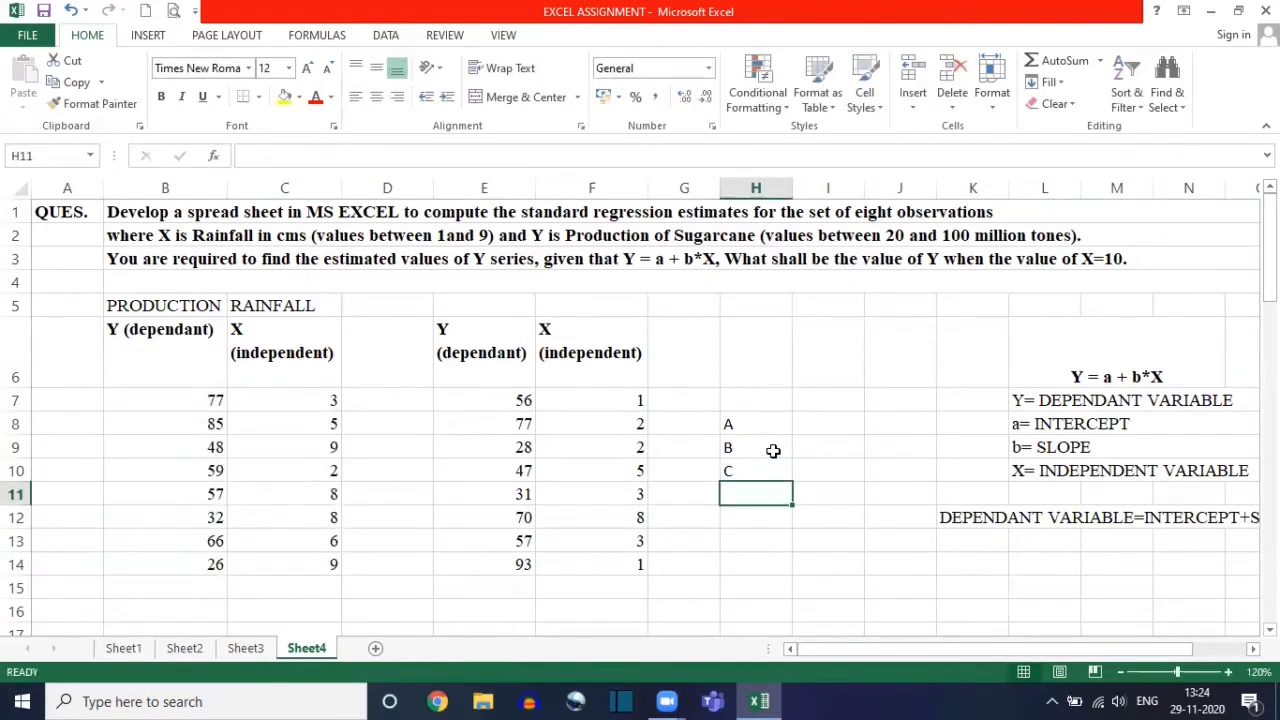
pyautogui.write('D')
pyautogui.press('Return')
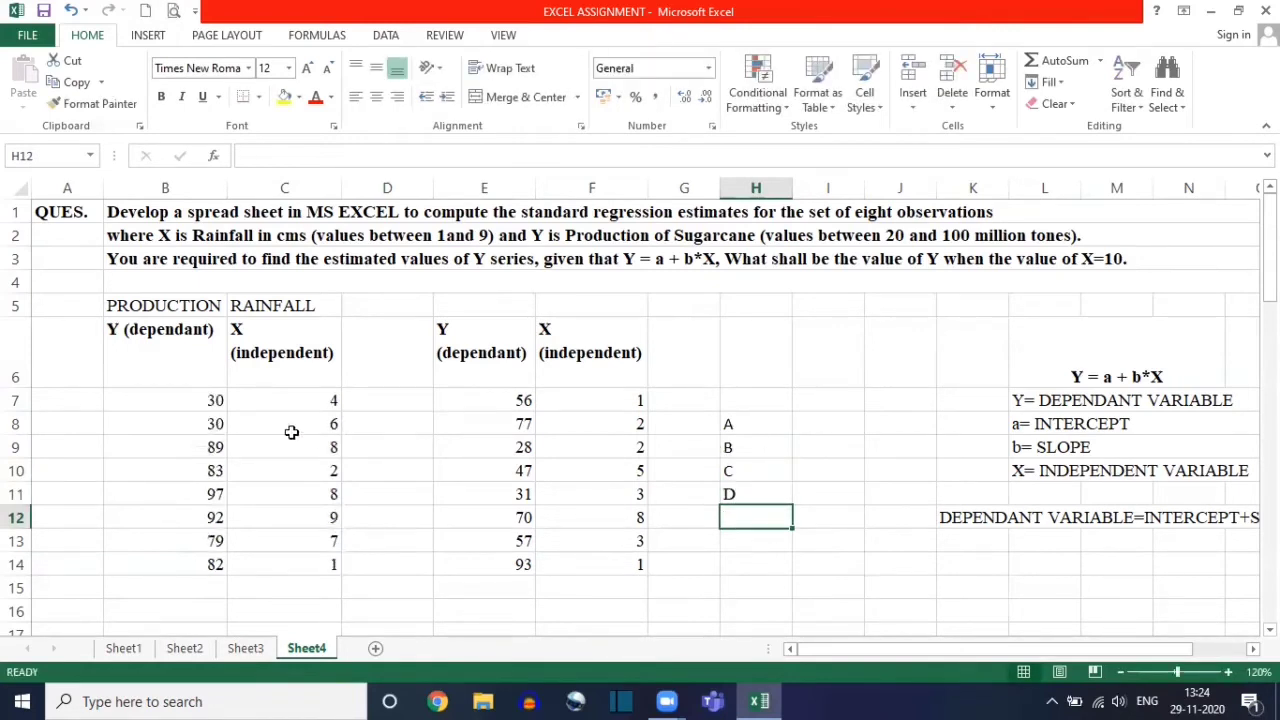
# Step: Compare the random observations with the pasted values, and clear the test letters from column H
pyautogui.moveTo(179, 395); pyautogui.dragTo(289, 533)
pyautogui.moveTo(474, 394); pyautogui.dragTo(536, 541)
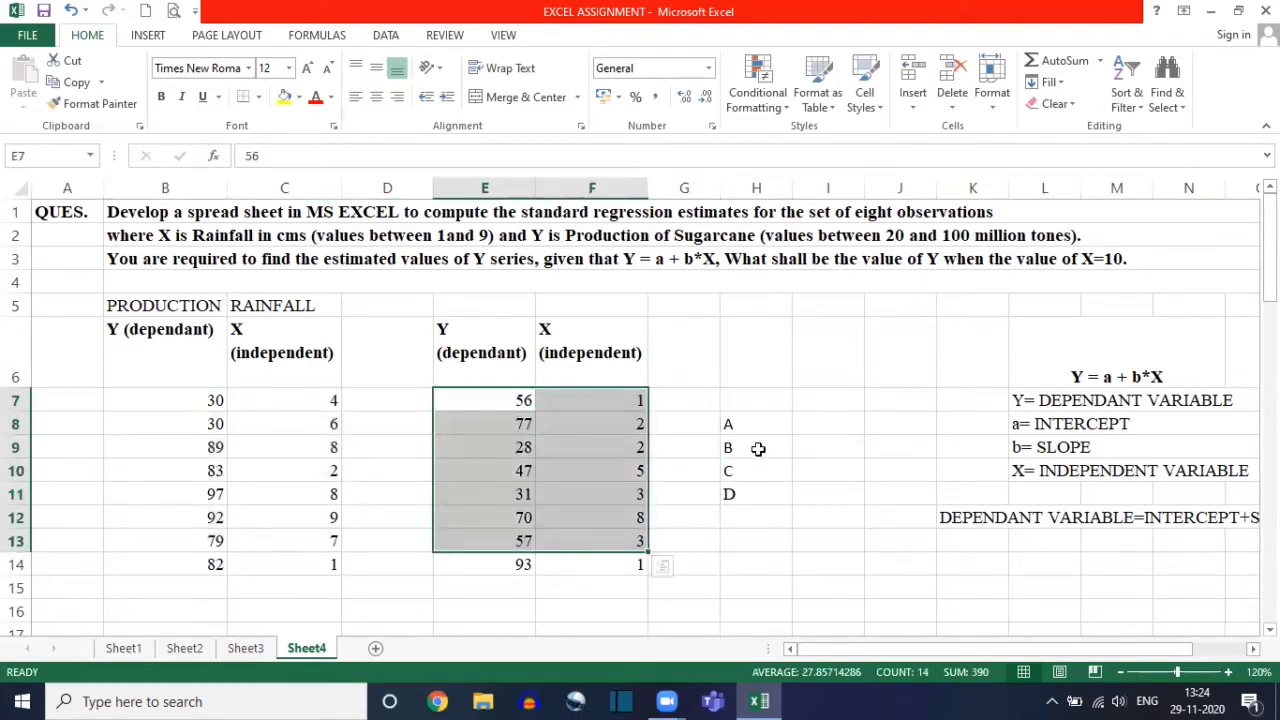
pyautogui.moveTo(754, 408); pyautogui.dragTo(741, 545)
pyautogui.press('Delete')
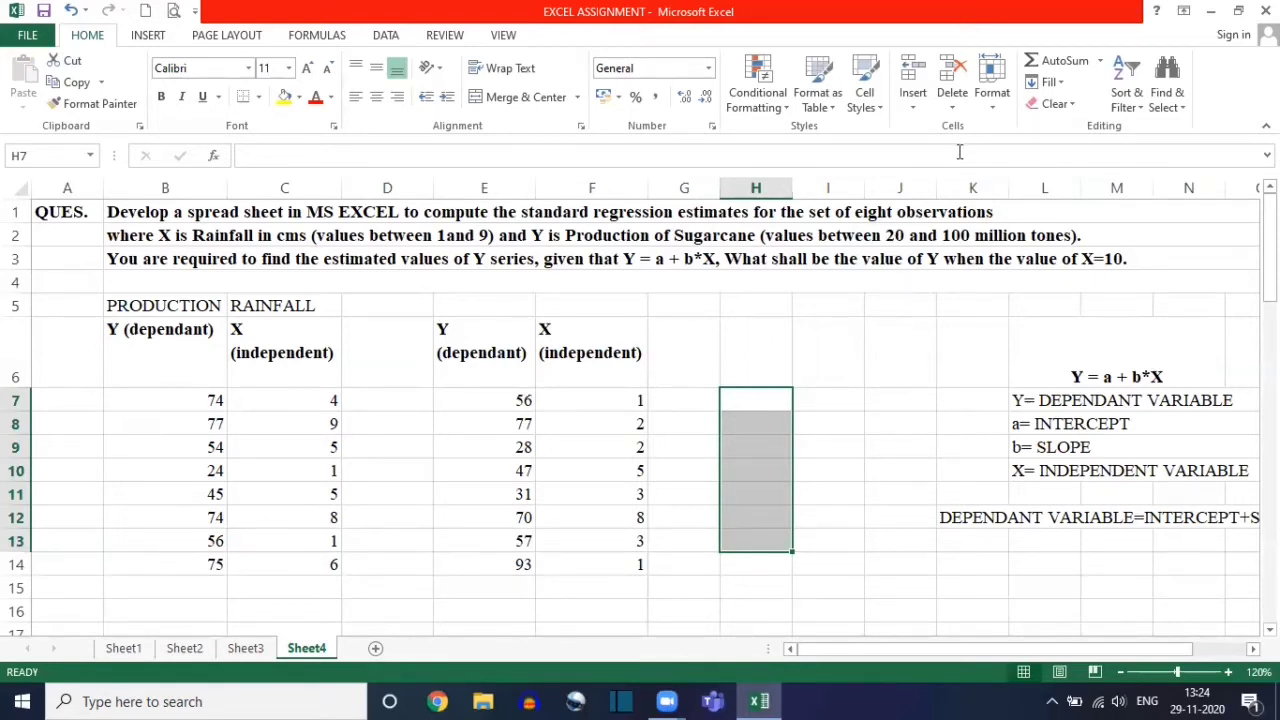
# Step: Examine the formulas behind the random production and rainfall cells in rows 7 and 9
pyautogui.click(212, 399)
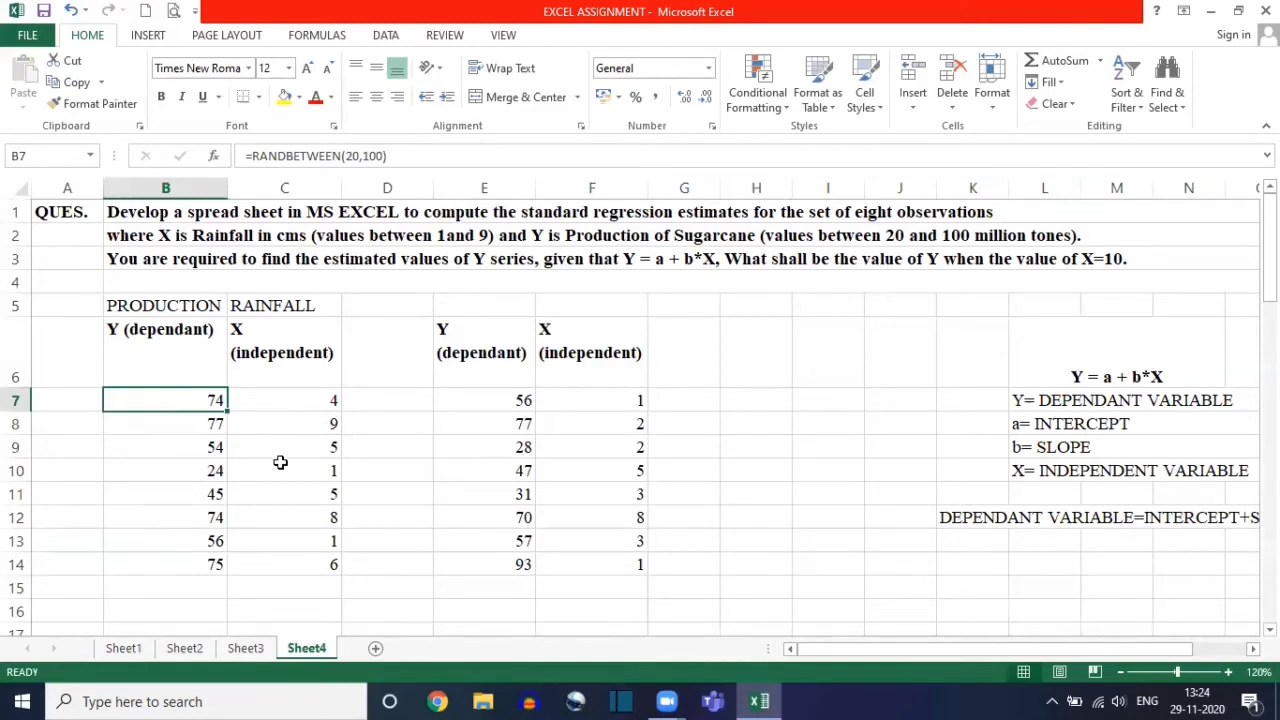
pyautogui.click(413, 402)
pyautogui.click(155, 399)
pyautogui.click(307, 400)
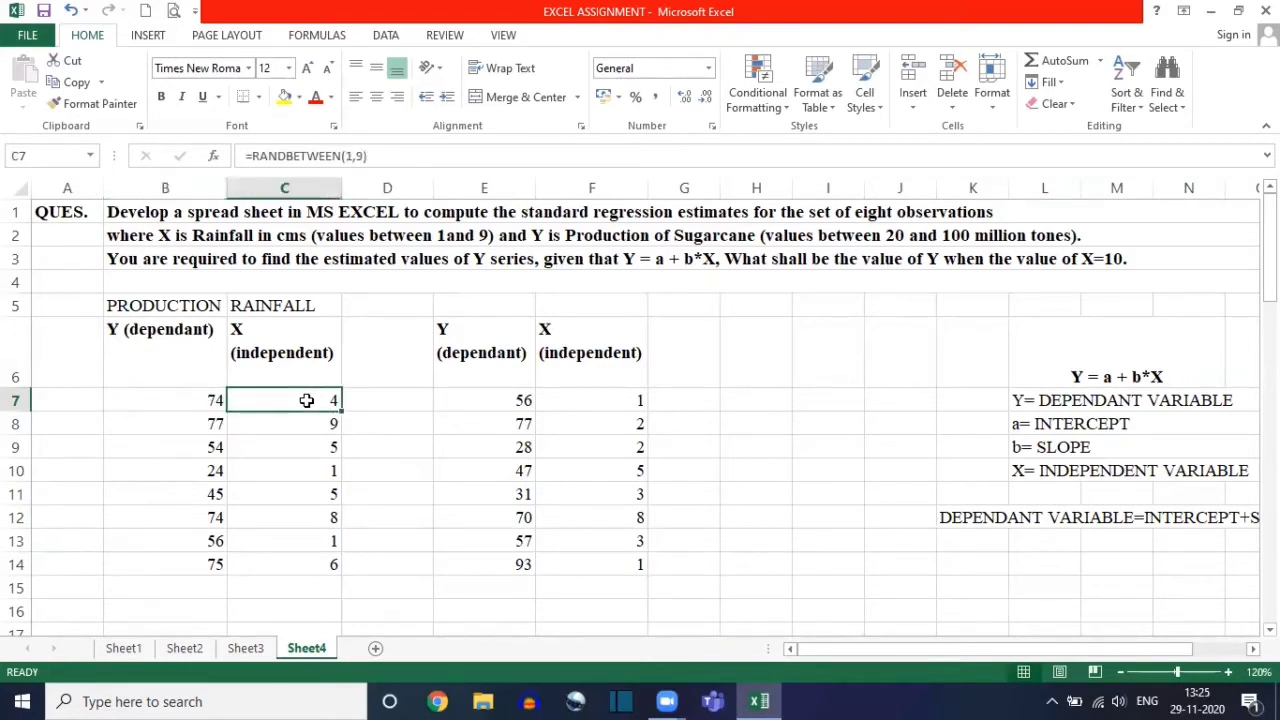
pyautogui.click(157, 402)
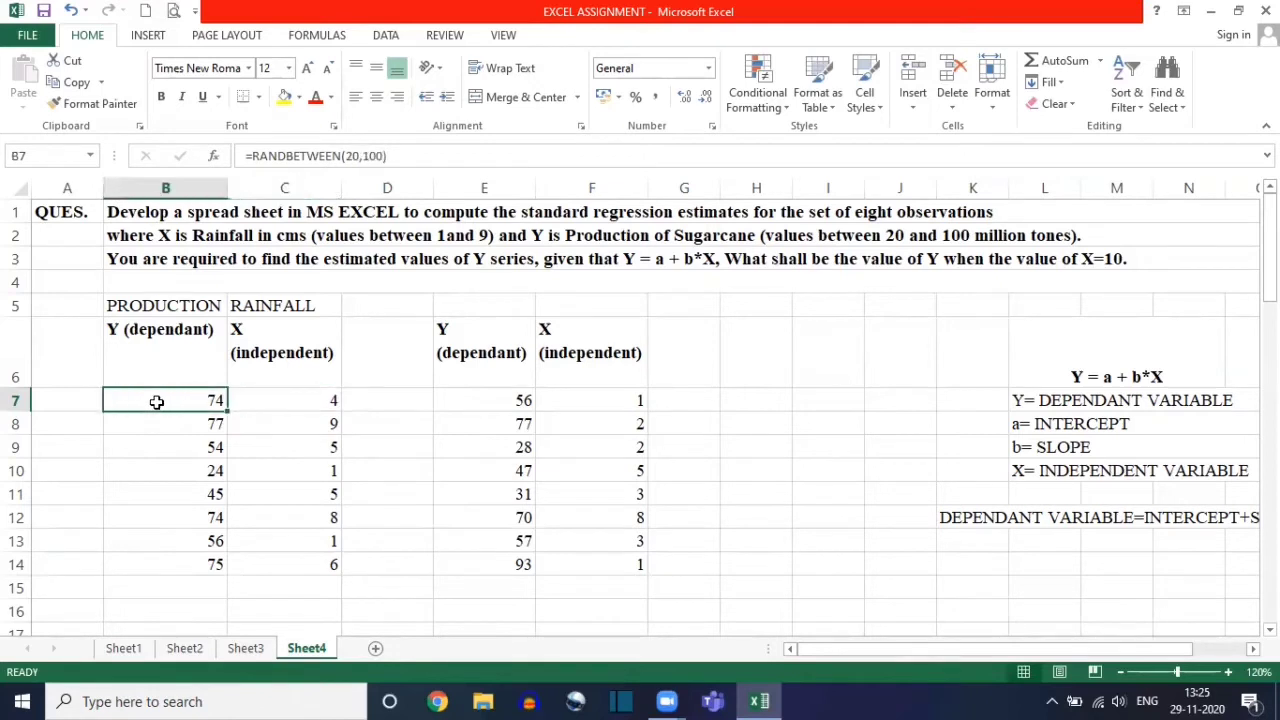
pyautogui.click(274, 402)
pyautogui.click(177, 442)
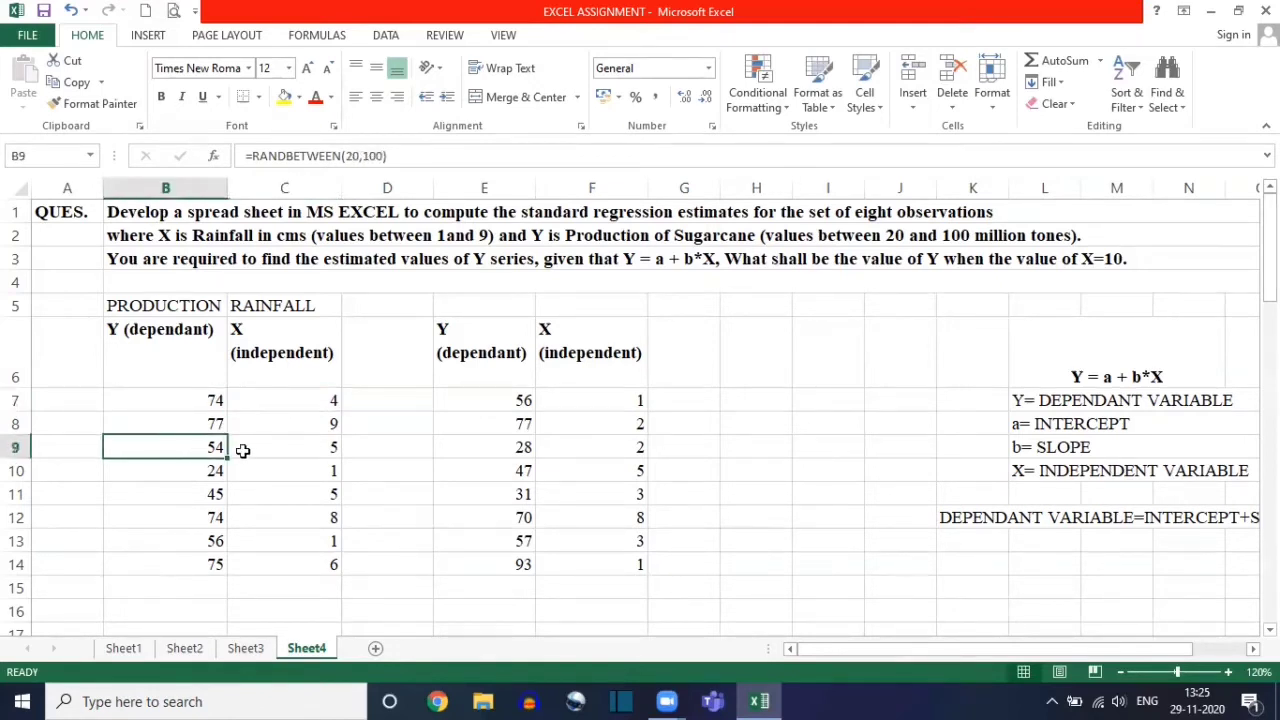
pyautogui.click(250, 453)
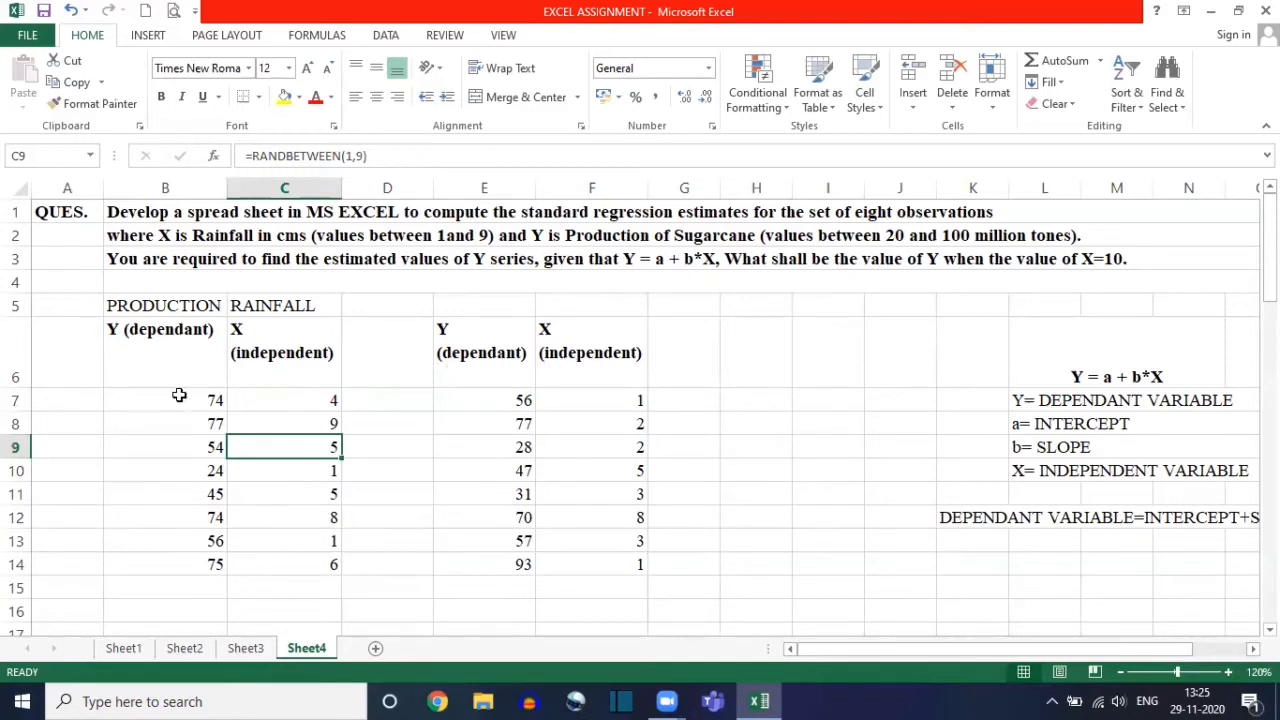
# Step: Copy B7:C14 to G7:H14 as values only as a demonstration, and delete the pasted block
pyautogui.moveTo(179, 395); pyautogui.dragTo(295, 558)
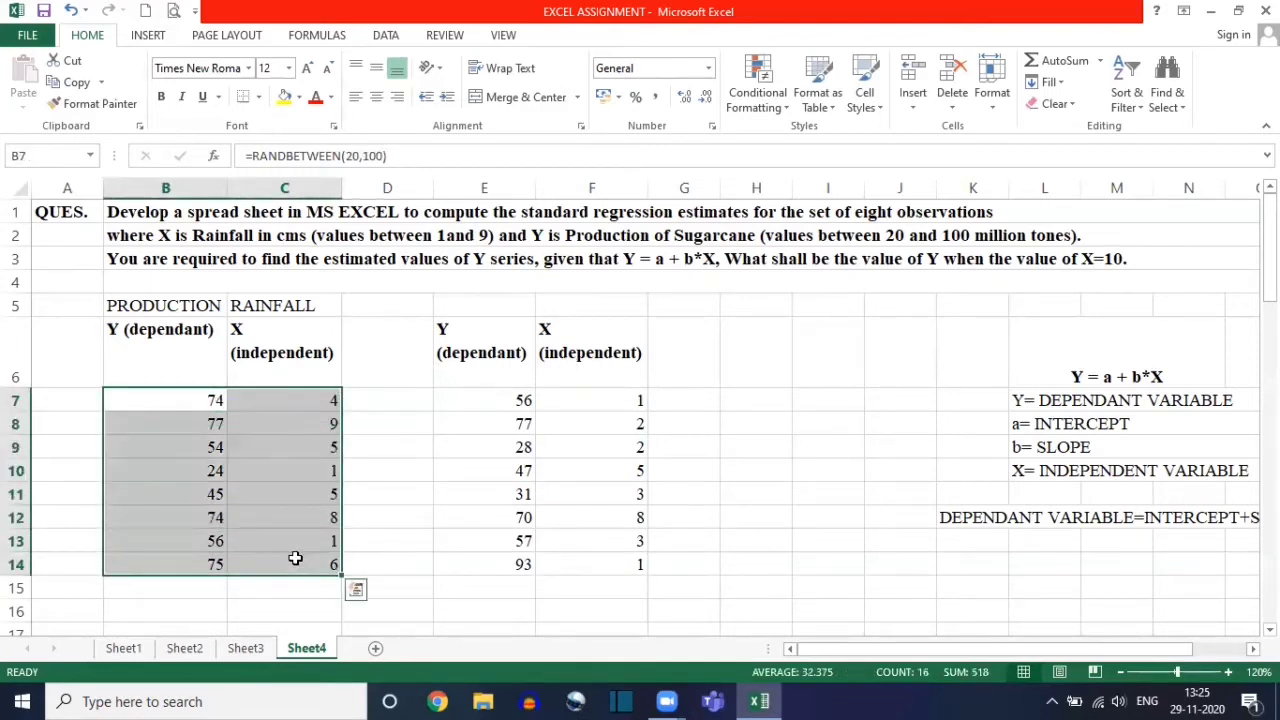
pyautogui.hotkey('ctrl', 'c')
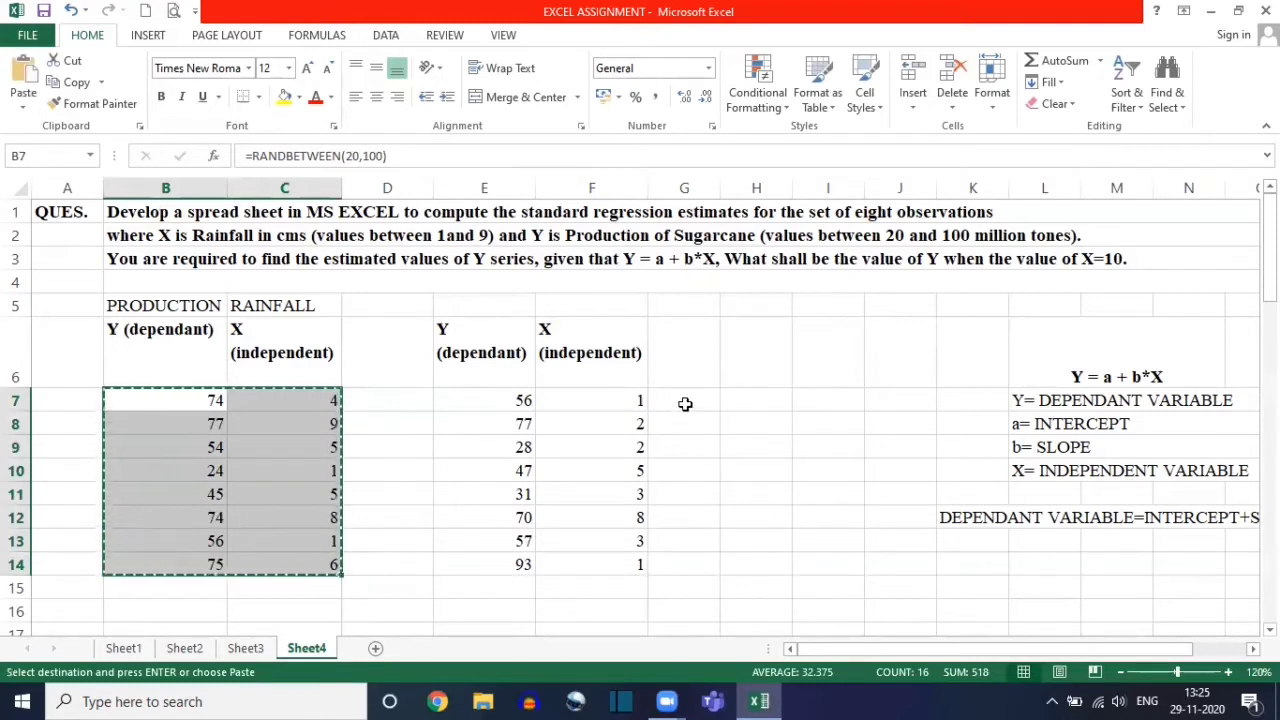
pyautogui.click(685, 404)
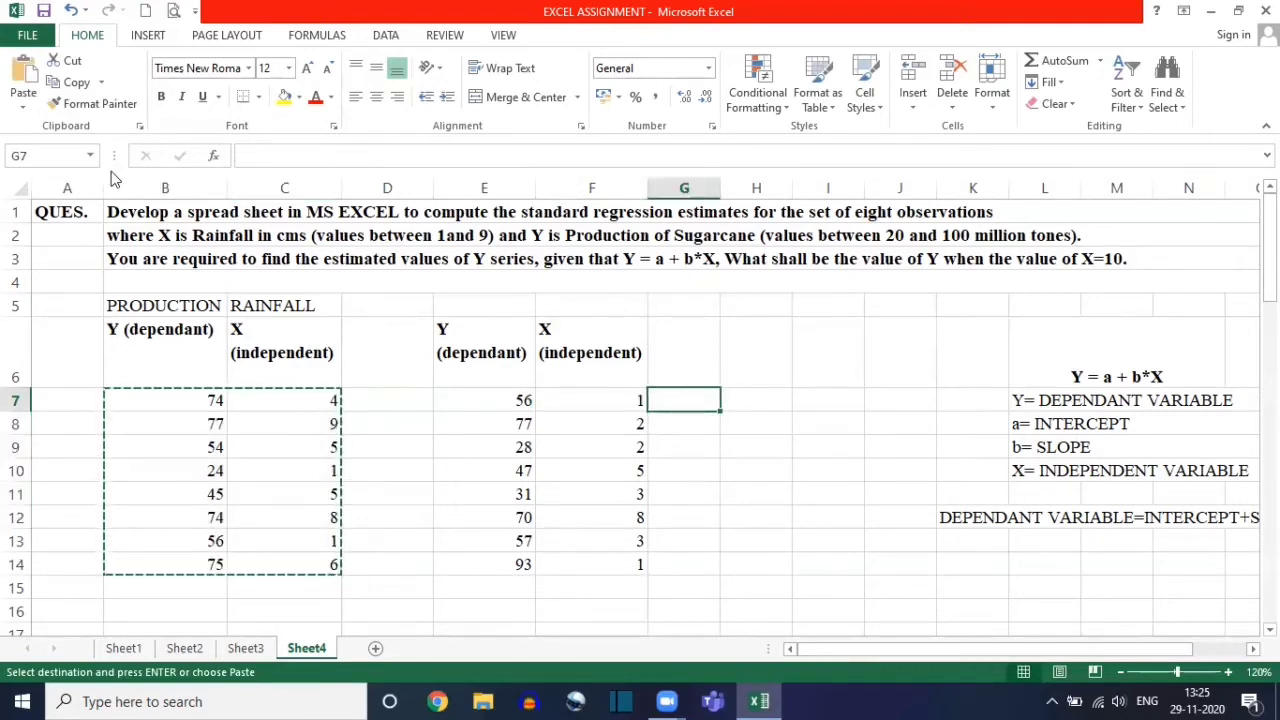
pyautogui.click(16, 108)
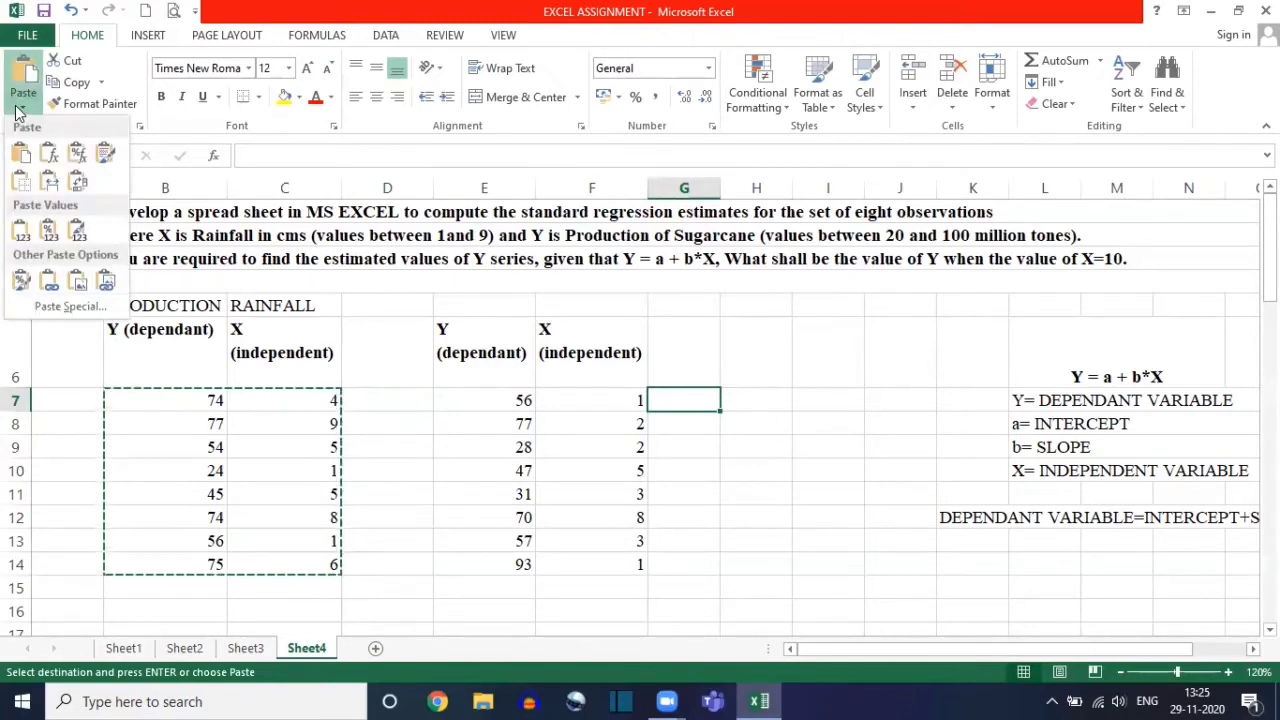
pyautogui.click(20, 232)
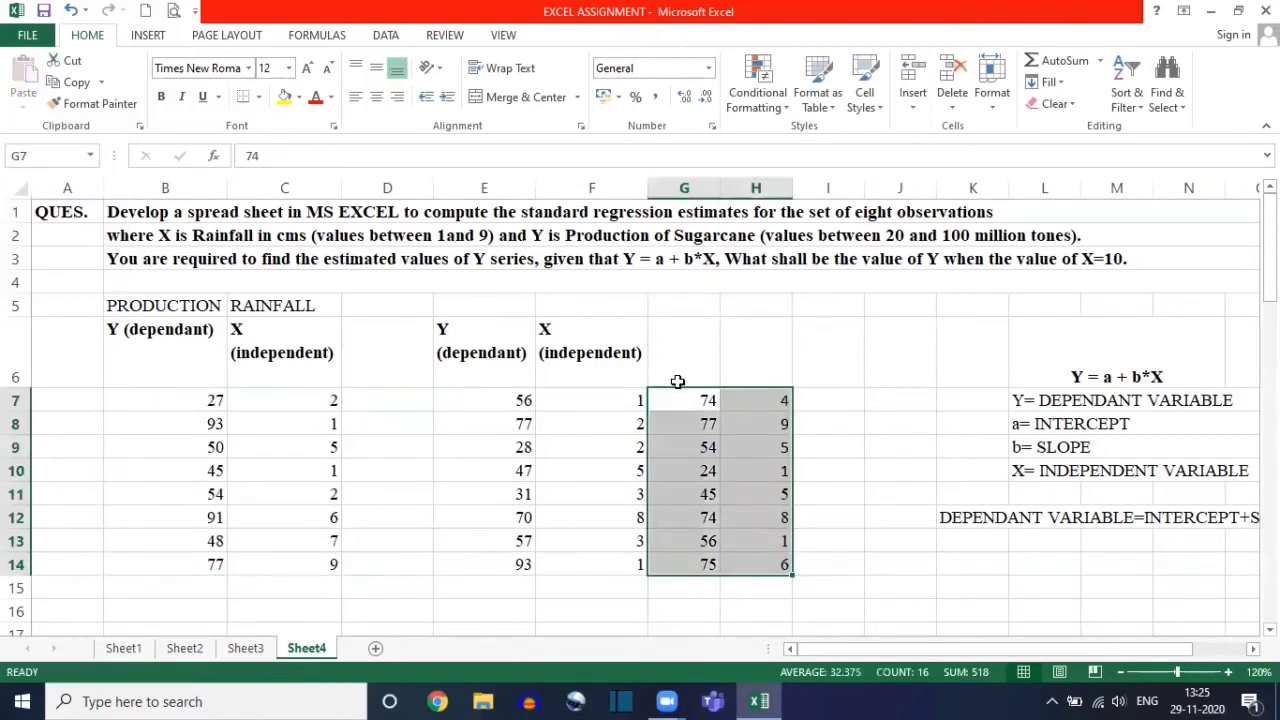
pyautogui.press('Delete')
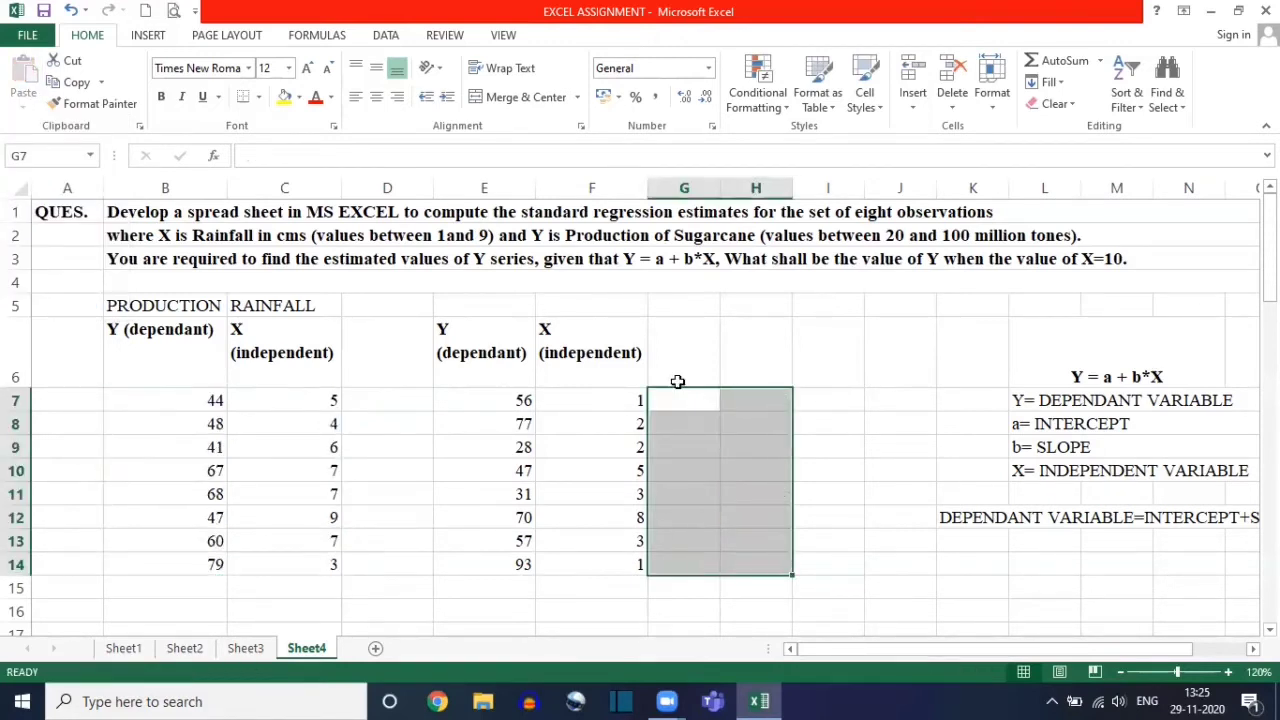
# Step: Compare the contents of the fixed observations in E7:F14 with the formulas in the random production and rainfall columns
pyautogui.click(261, 394)
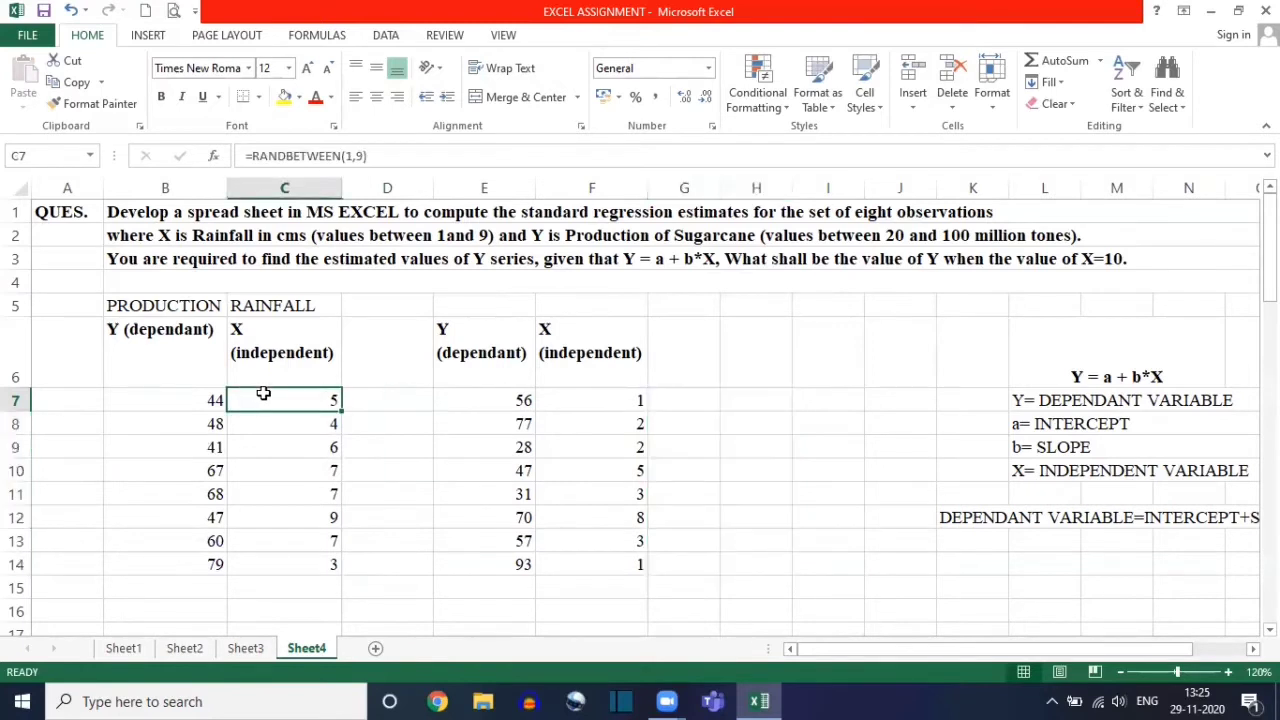
pyautogui.click(494, 400)
pyautogui.moveTo(494, 400); pyautogui.dragTo(590, 567)
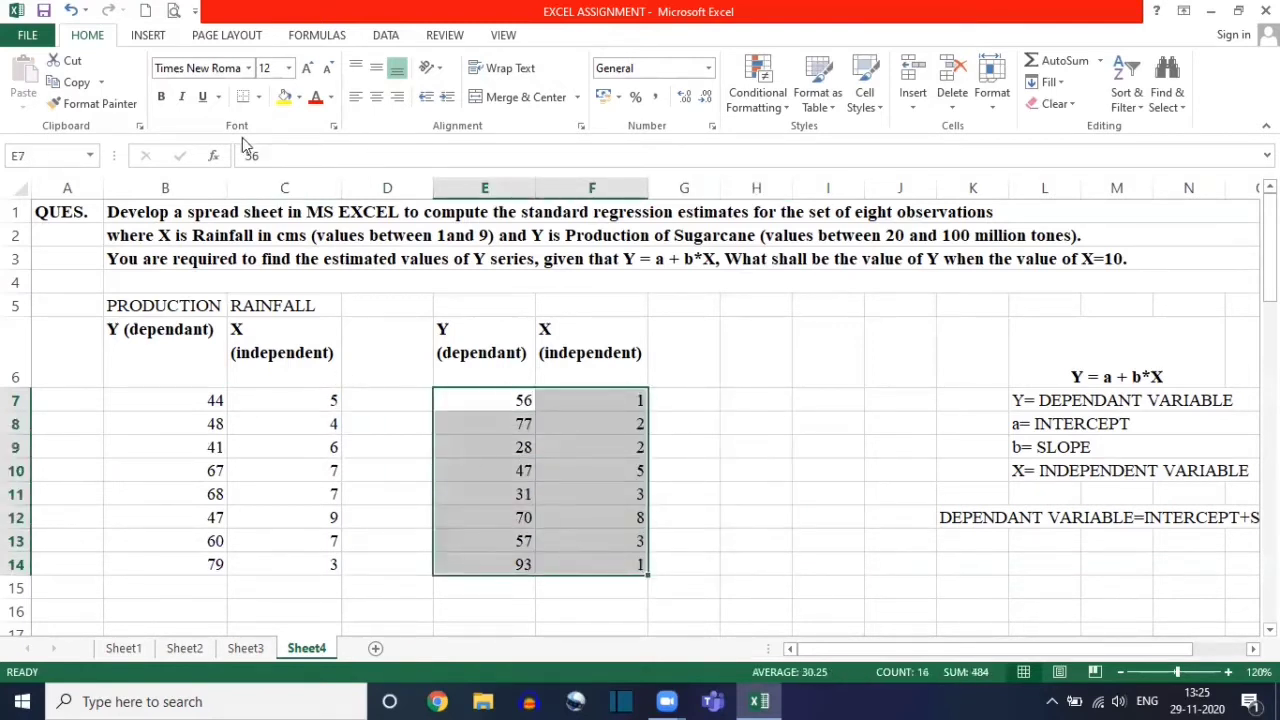
pyautogui.click(267, 151)
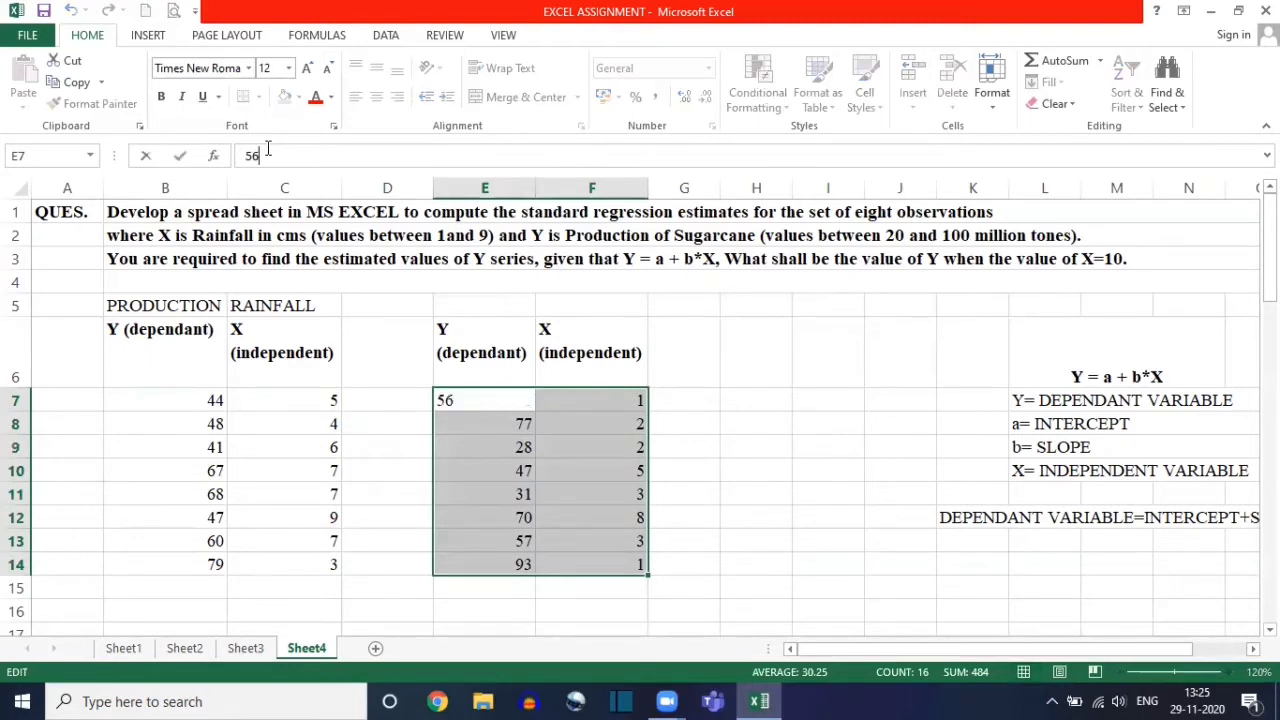
pyautogui.press('Escape')
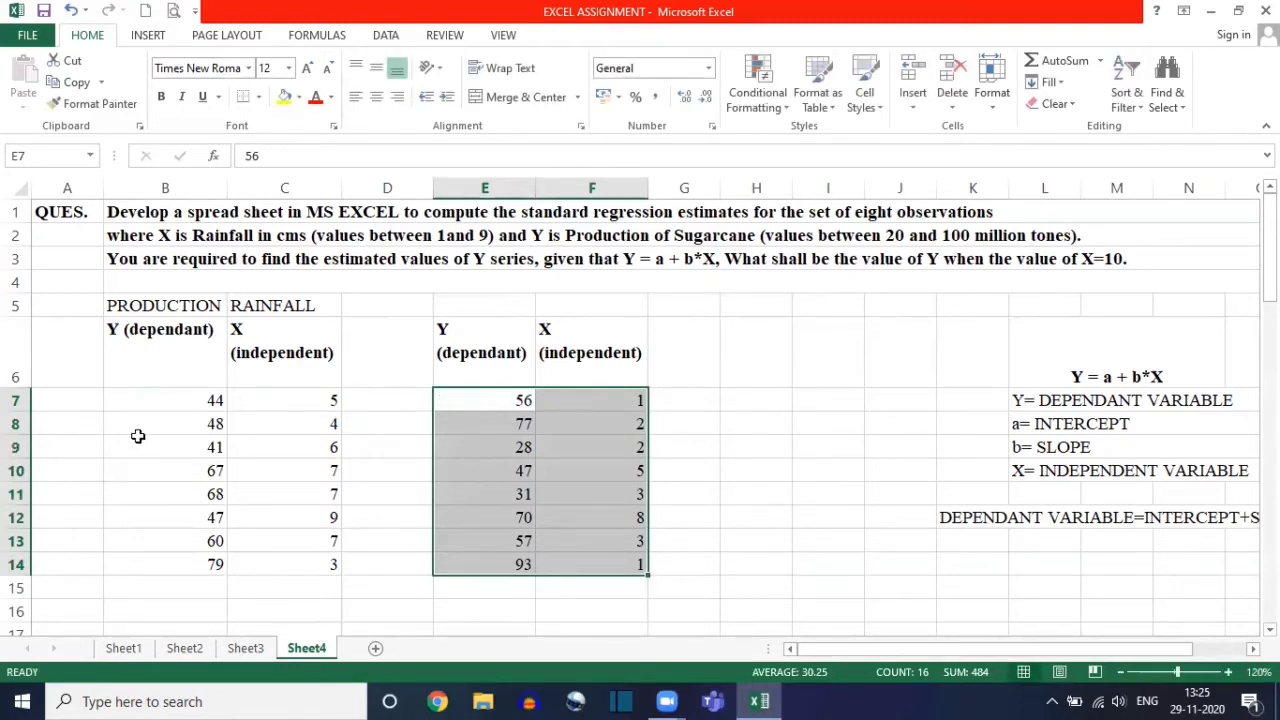
pyautogui.click(157, 403)
pyautogui.click(171, 496)
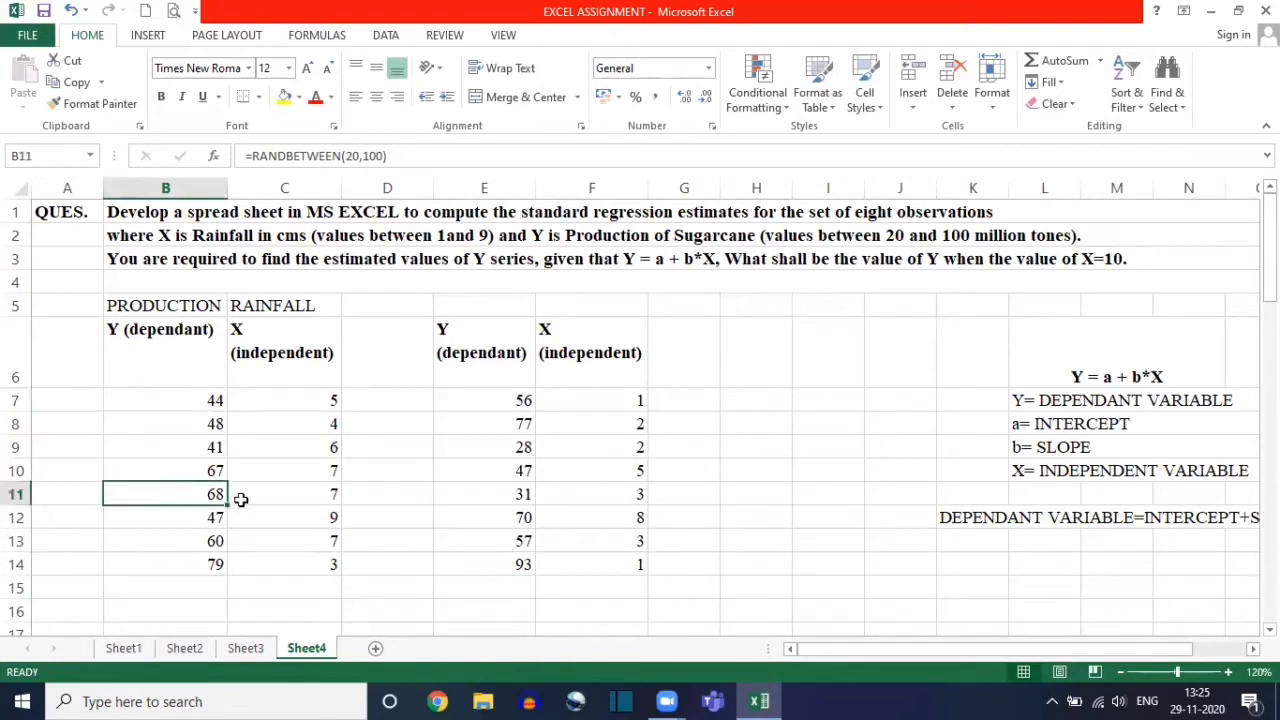
pyautogui.click(272, 495)
pyautogui.click(278, 453)
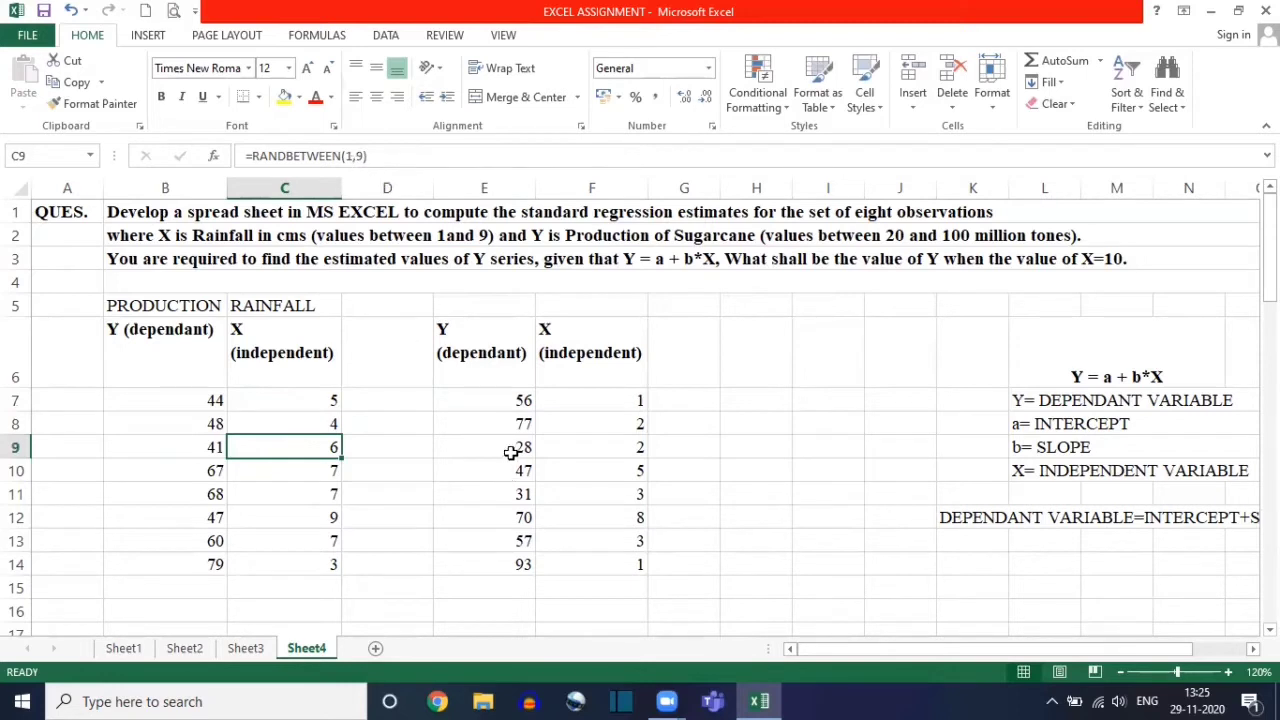
# Step: Examine the contents of the fixed production and rainfall values in E7:F11
pyautogui.click(513, 453)
pyautogui.click(514, 500)
pyautogui.click(600, 492)
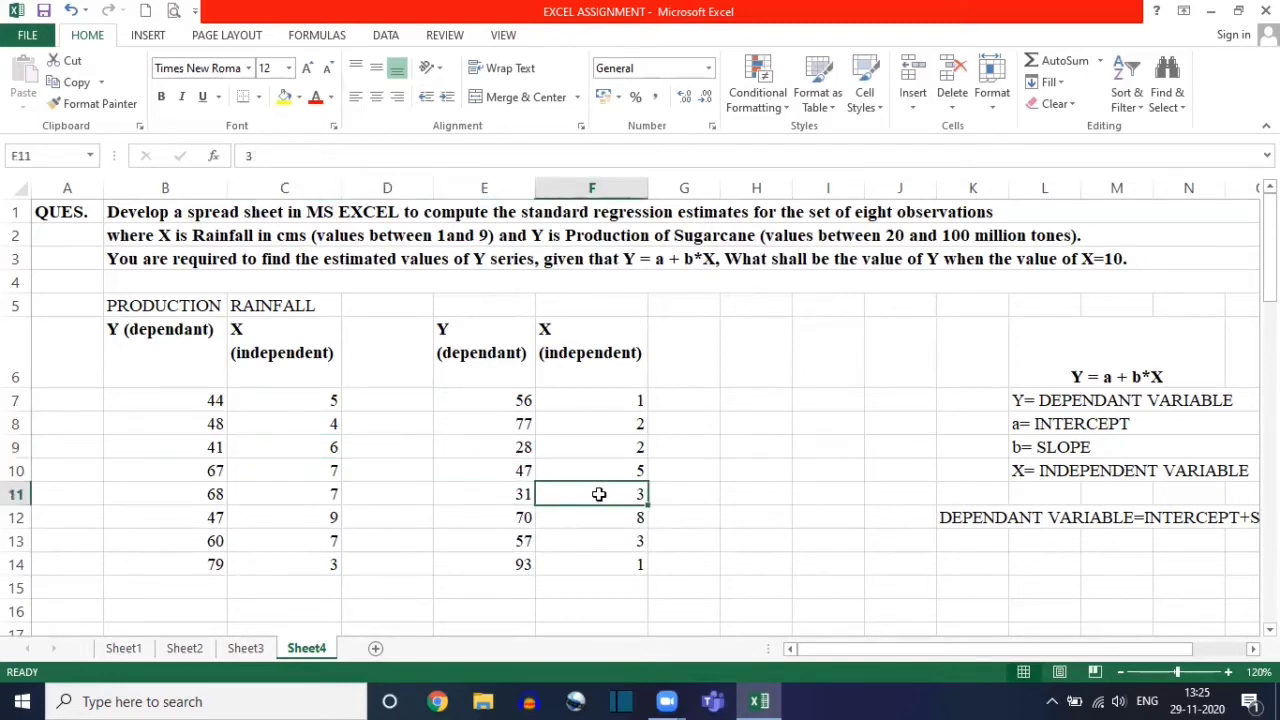
pyautogui.click(611, 430)
pyautogui.click(494, 402)
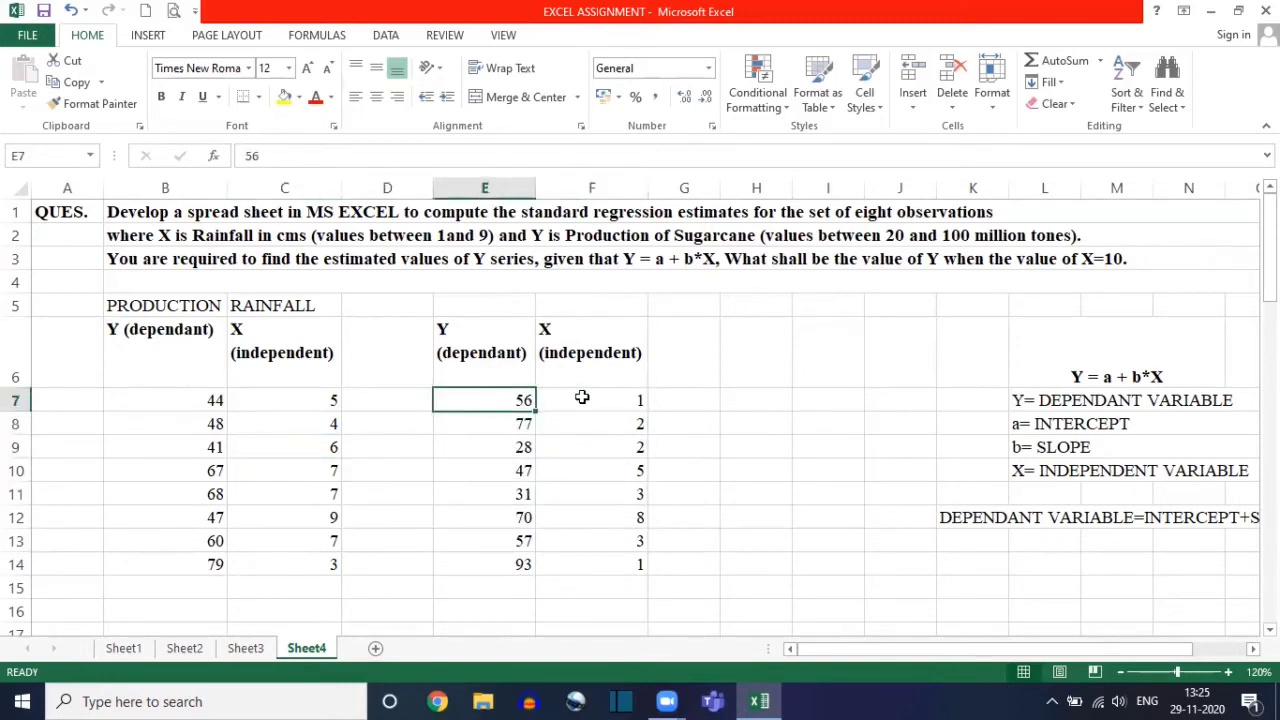
pyautogui.click(582, 398)
pyautogui.click(580, 462)
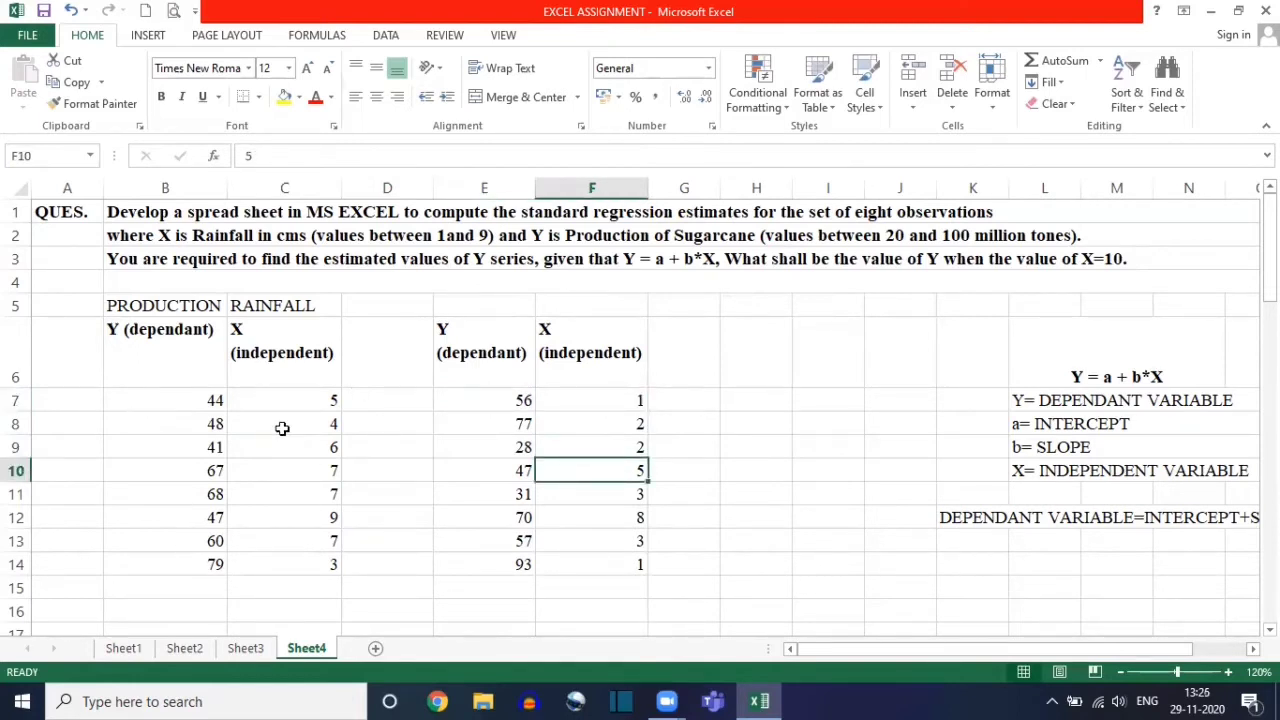
# Step: Compare the fixed observation block E6:F14 with the random block B6:C14, including the cell contents in row 9
pyautogui.click(462, 362)
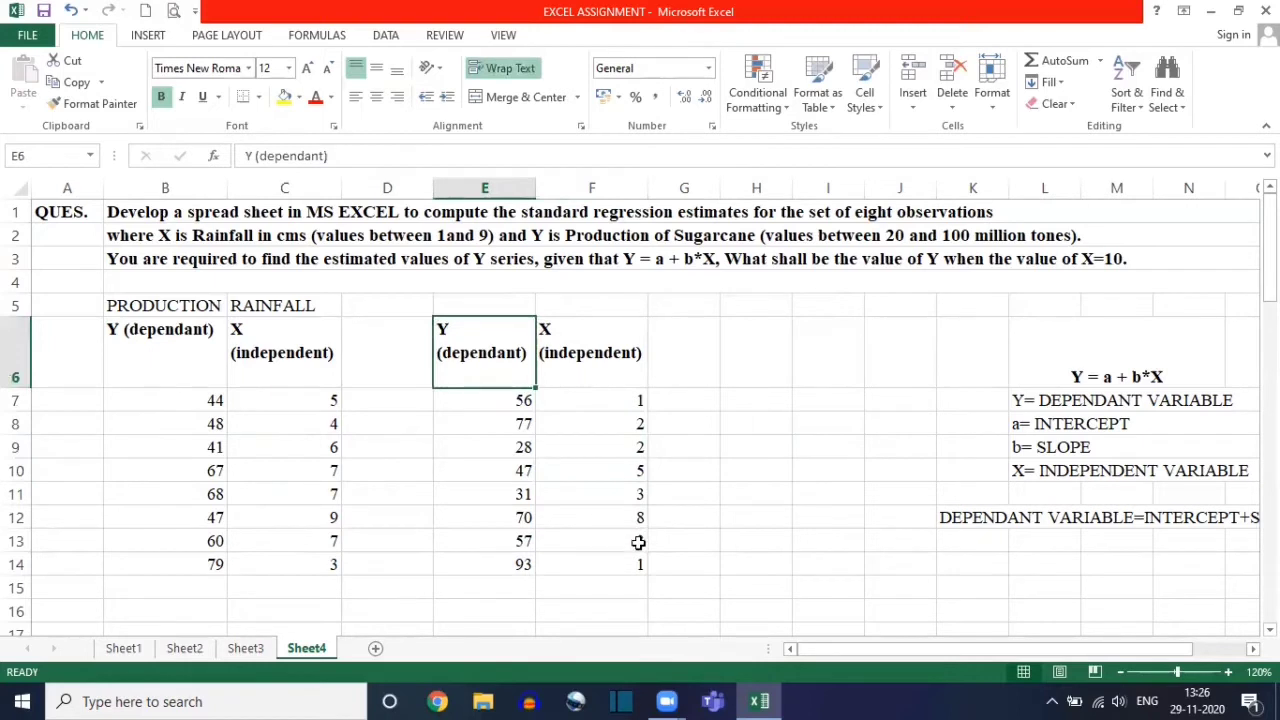
pyautogui.moveTo(636, 542)
pyautogui.mouseDown()
pyautogui.moveTo(640, 370)
pyautogui.moveTo(640, 565)
pyautogui.mouseUp()
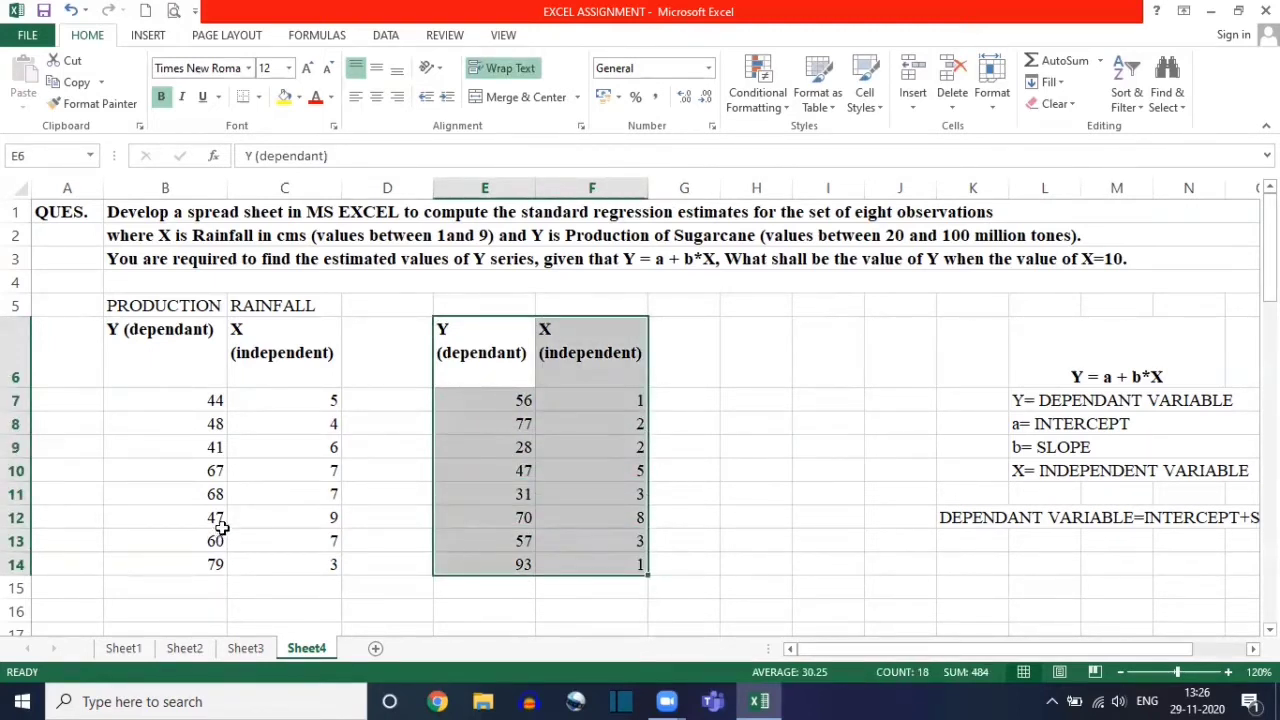
pyautogui.moveTo(140, 355); pyautogui.dragTo(282, 558)
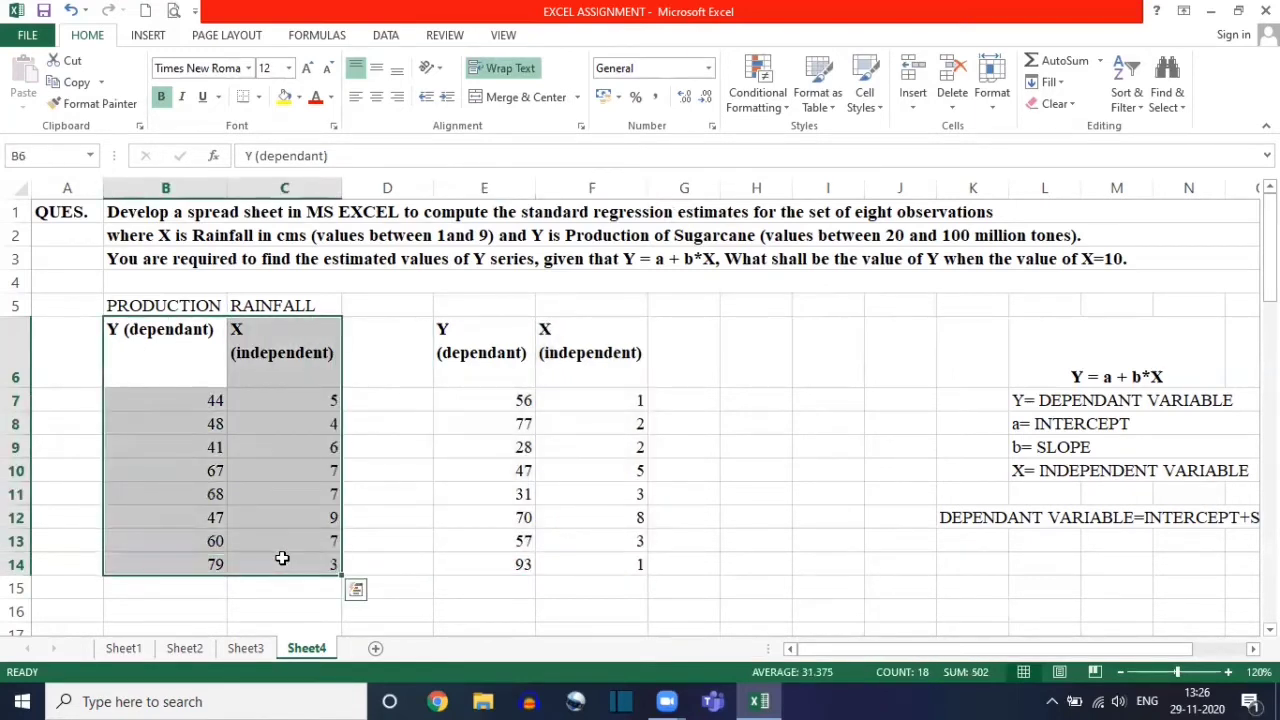
pyautogui.click(181, 442)
pyautogui.click(286, 444)
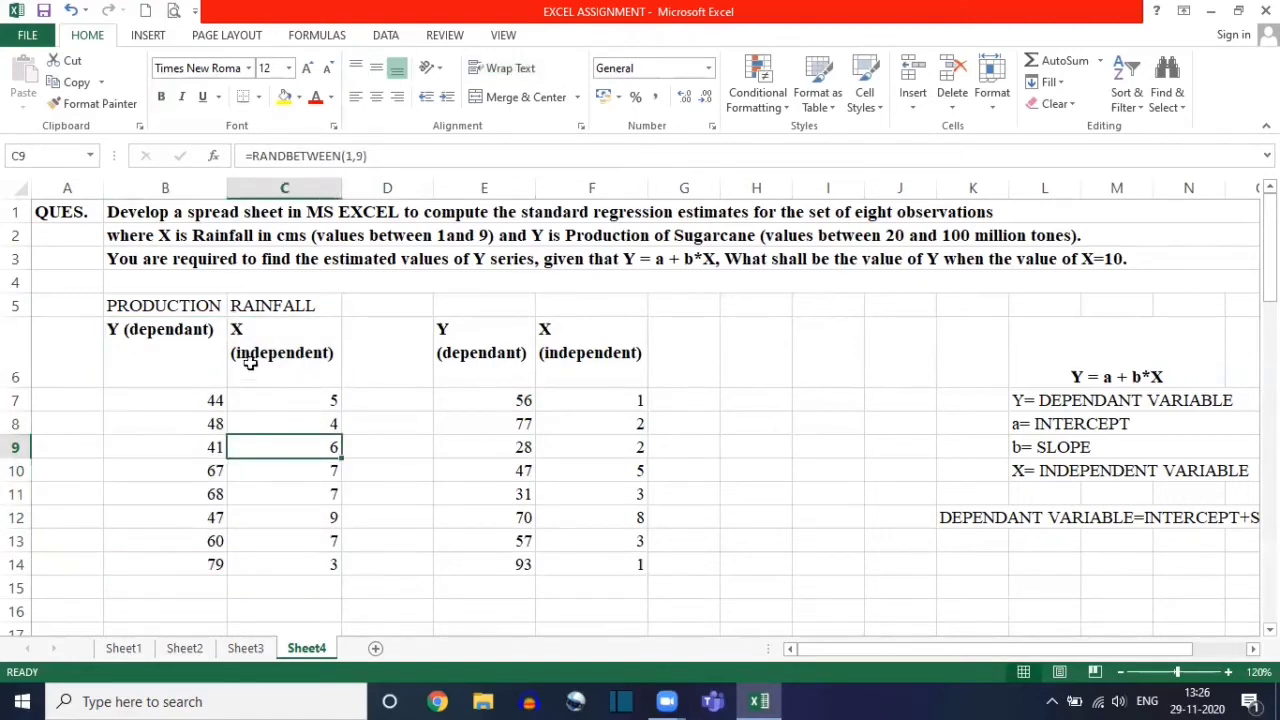
pyautogui.click(479, 365)
pyautogui.click(492, 449)
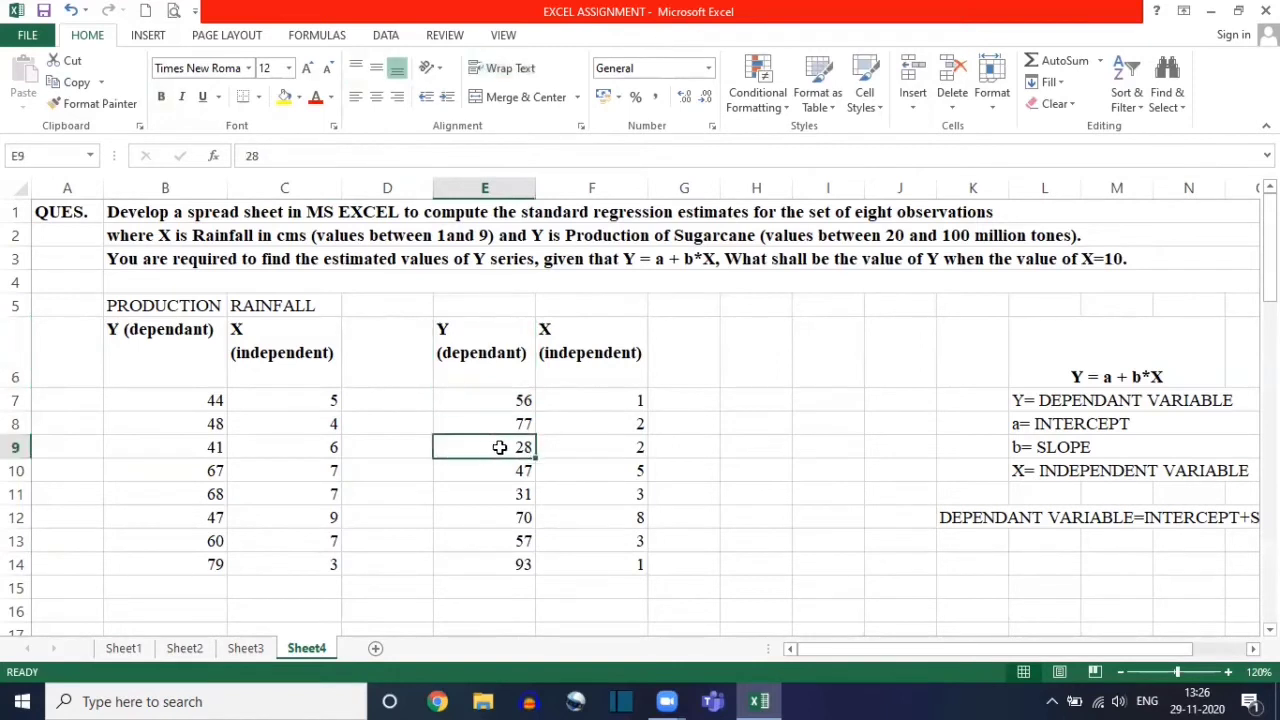
pyautogui.click(567, 459)
pyautogui.moveTo(177, 351); pyautogui.dragTo(272, 497)
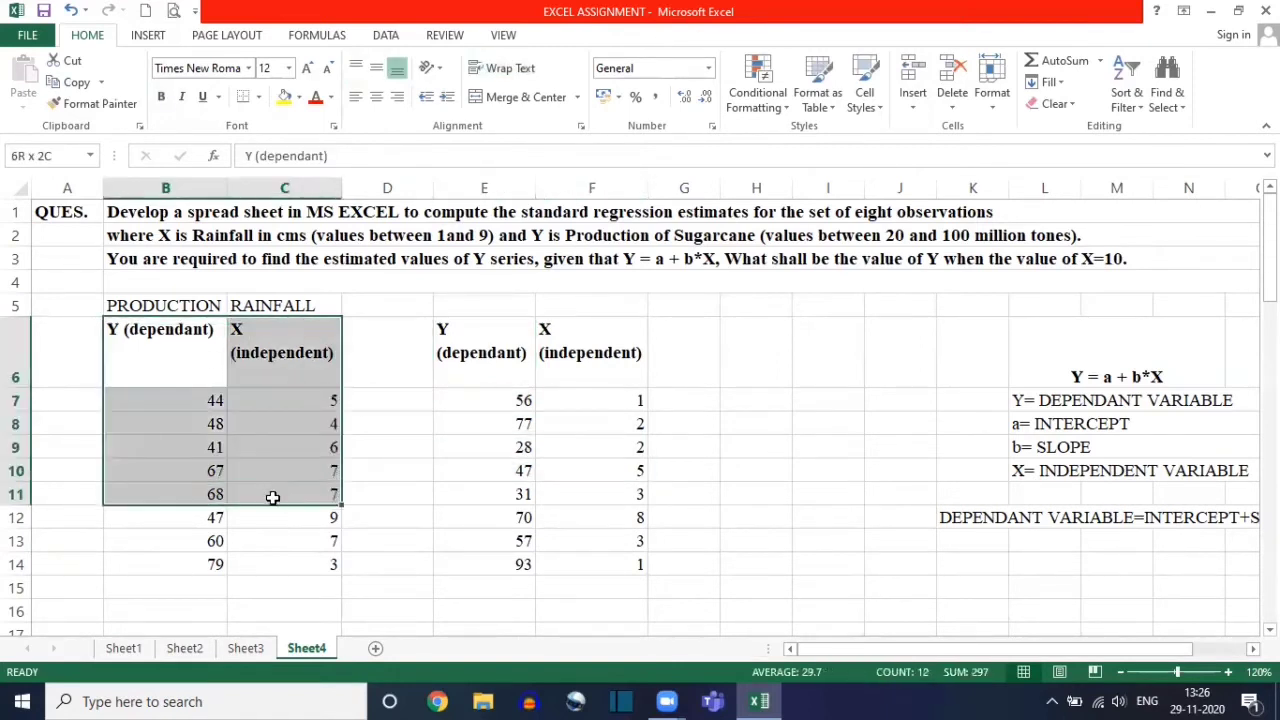
# Step: Check several fixed production values in column E against the formula in B8, and review both observation tables again
pyautogui.click(494, 392)
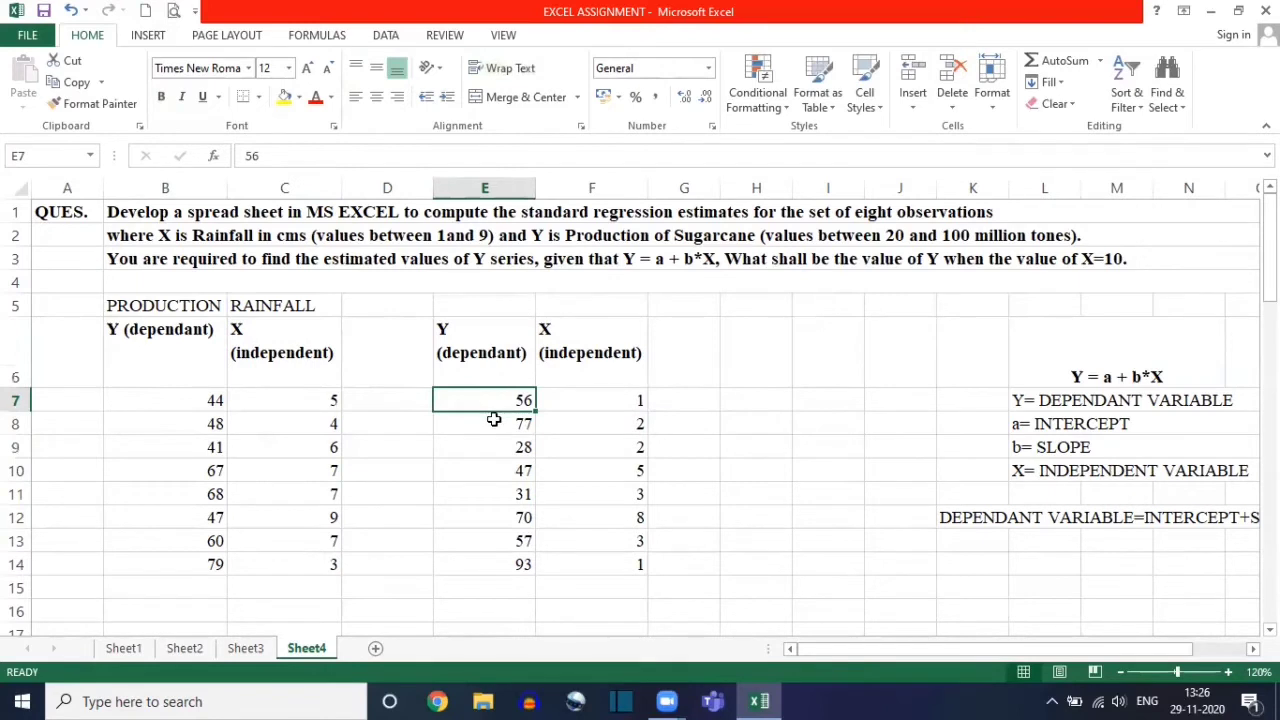
pyautogui.click(494, 430)
pyautogui.click(497, 453)
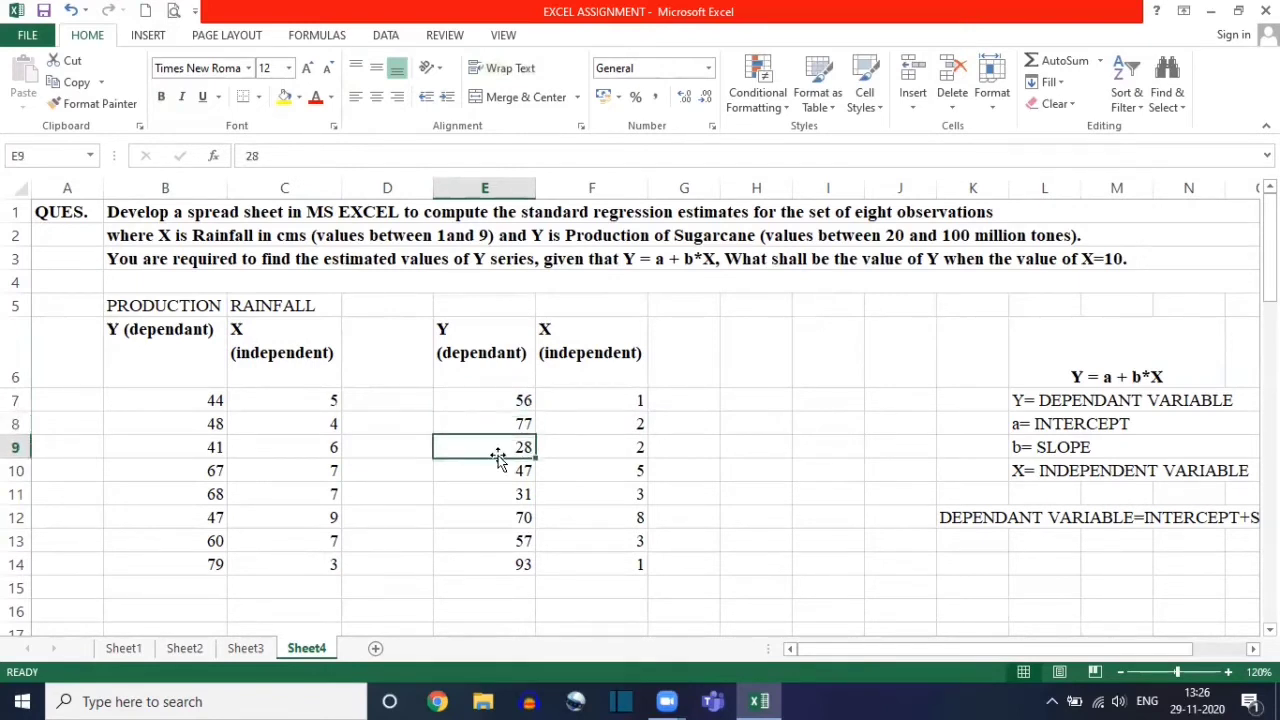
pyautogui.click(506, 512)
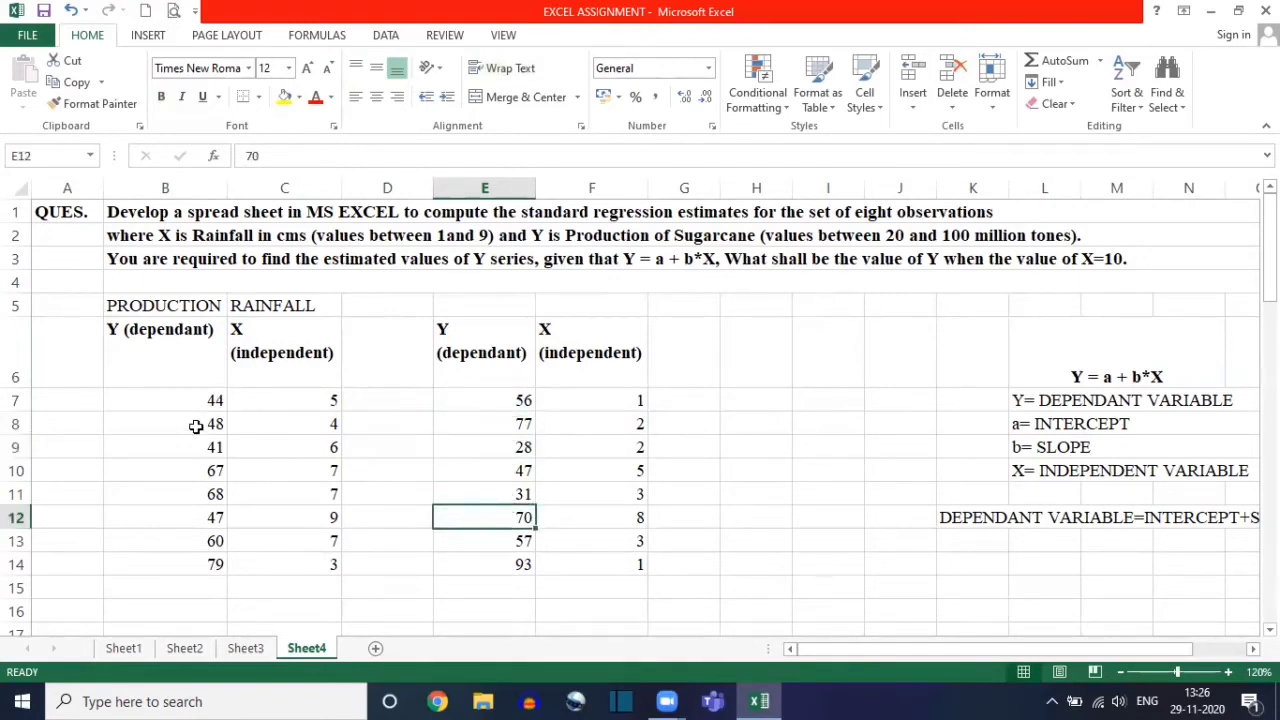
pyautogui.click(196, 426)
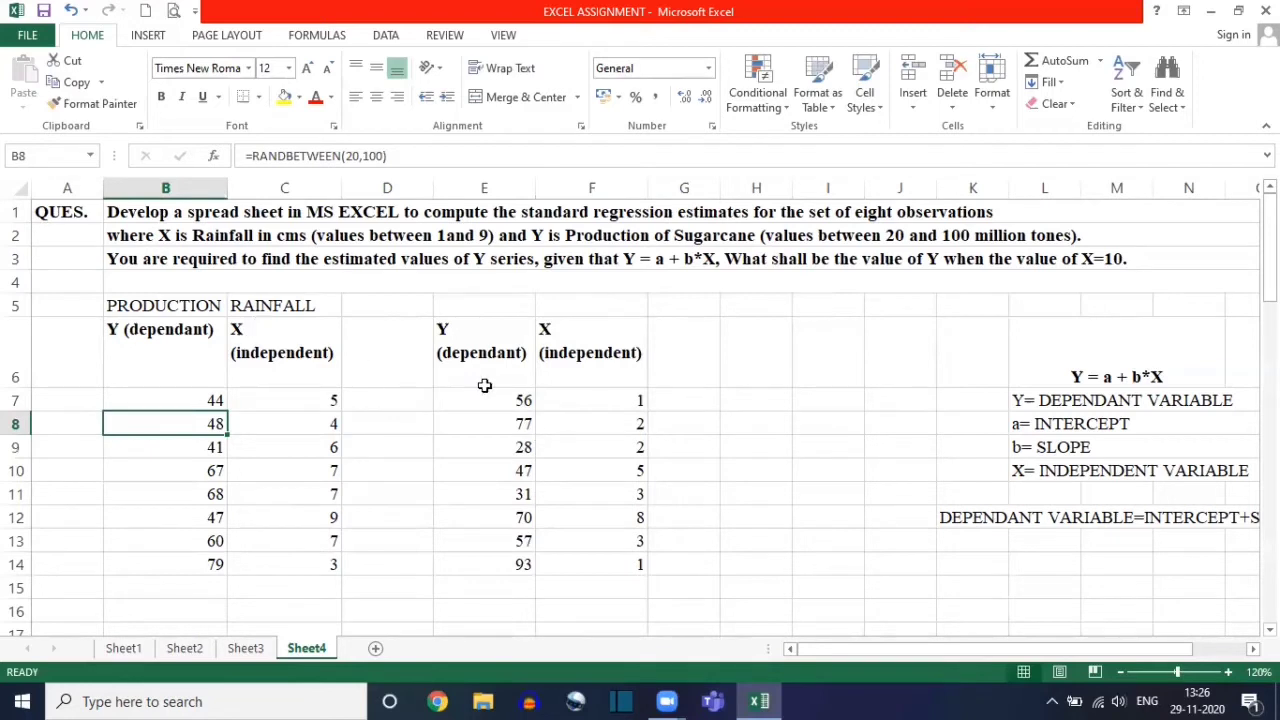
pyautogui.click(466, 421)
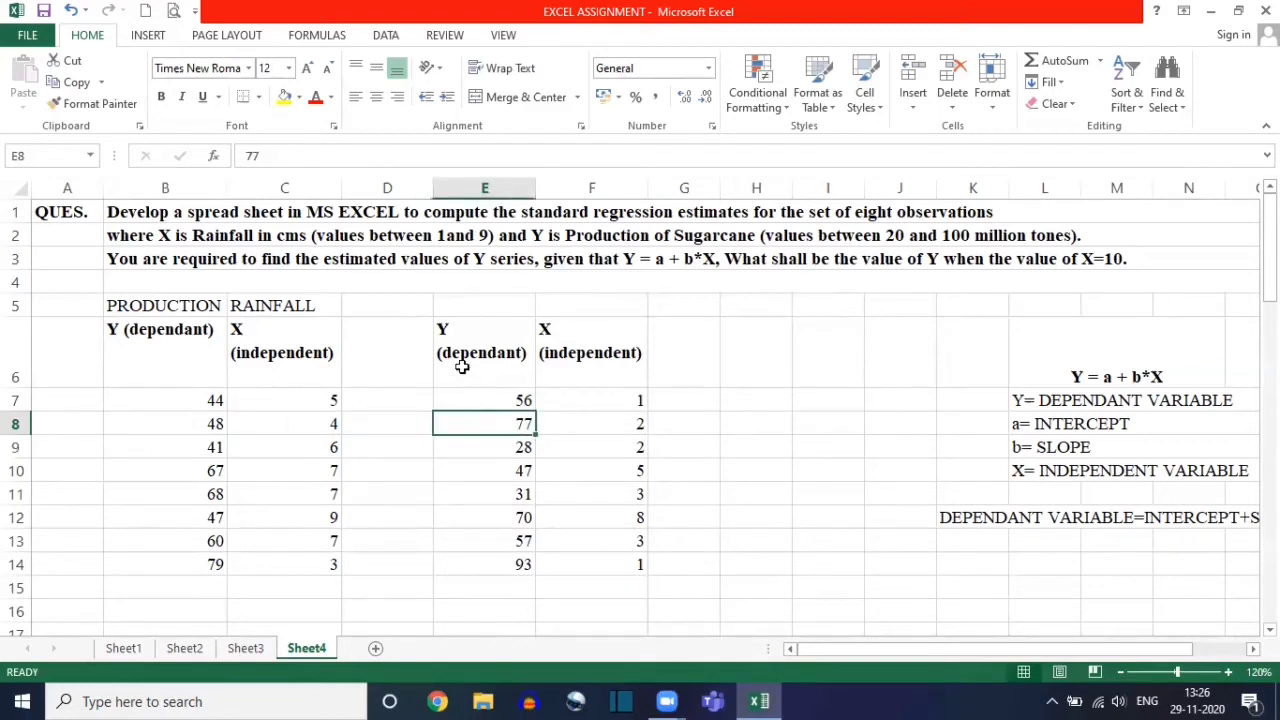
pyautogui.moveTo(463, 366); pyautogui.dragTo(598, 567)
pyautogui.moveTo(122, 338); pyautogui.dragTo(293, 534)
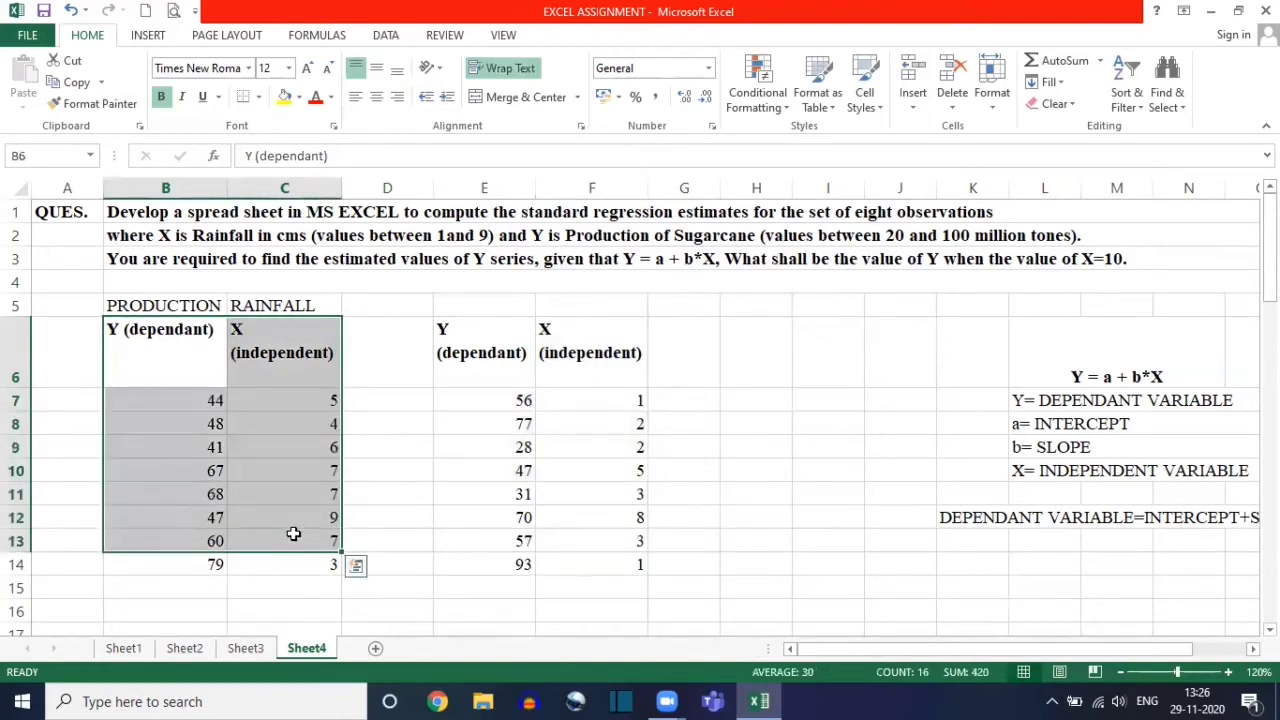
# Step: Add the heading ESTIMATED Y in G6 and widen column G to fit the word ESTIMATED on one line
pyautogui.click(683, 372)
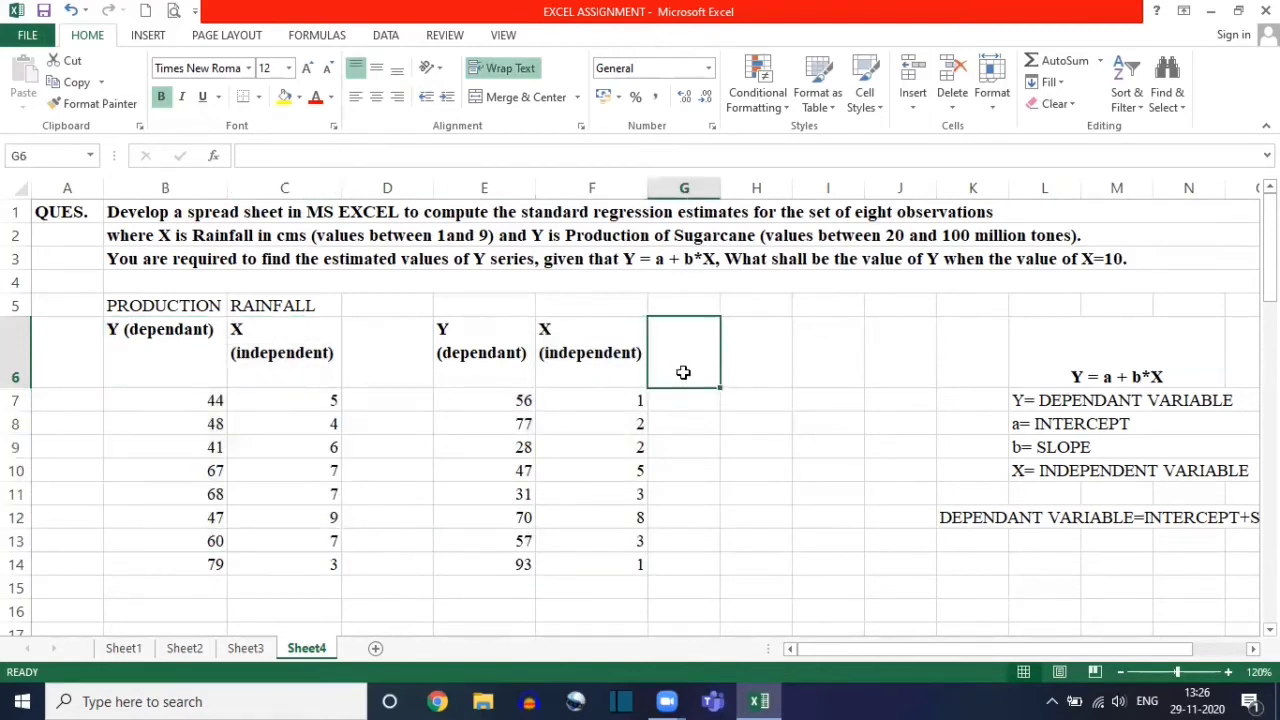
pyautogui.write('EST')
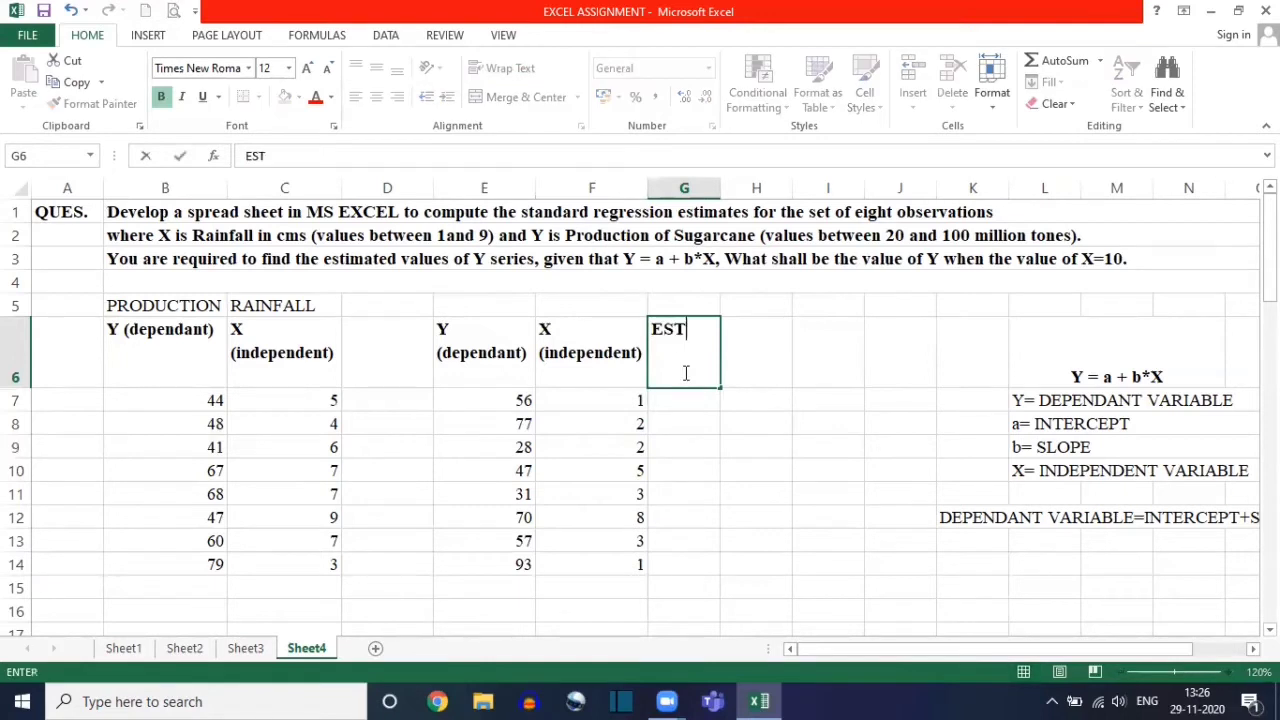
pyautogui.write('IMATED Y')
pyautogui.click(760, 392)
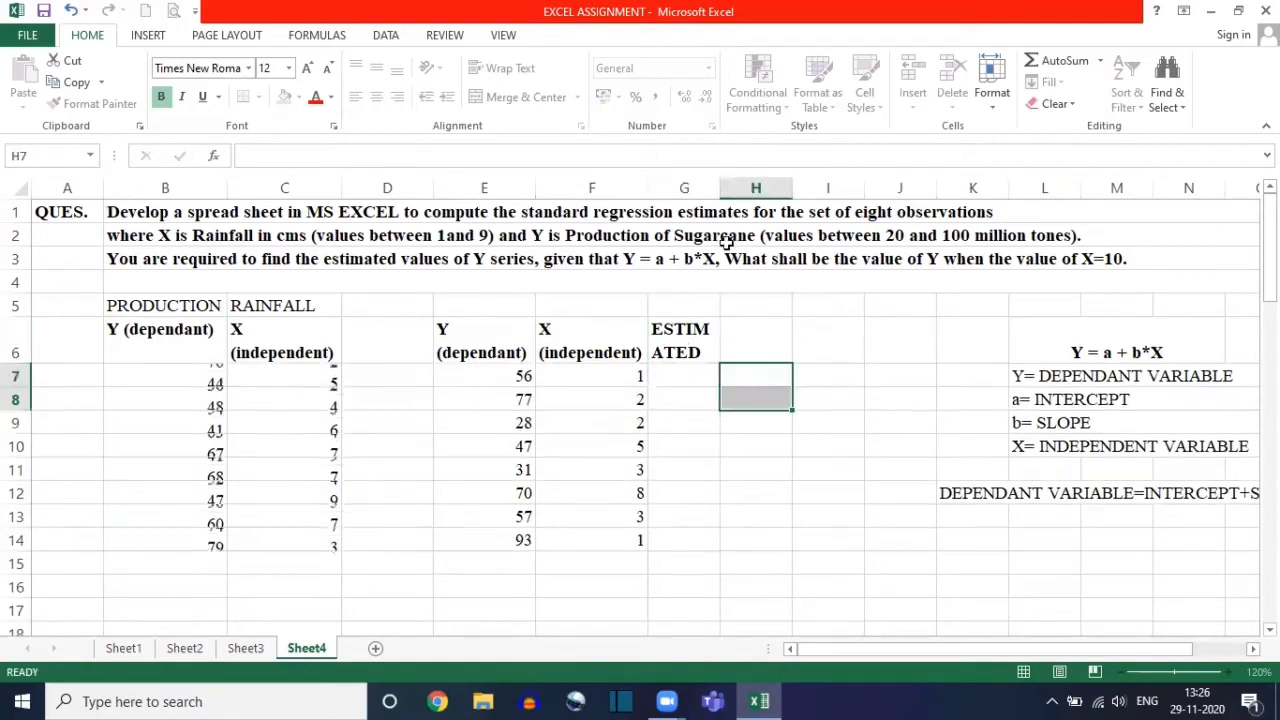
pyautogui.moveTo(718, 189); pyautogui.dragTo(772, 196)
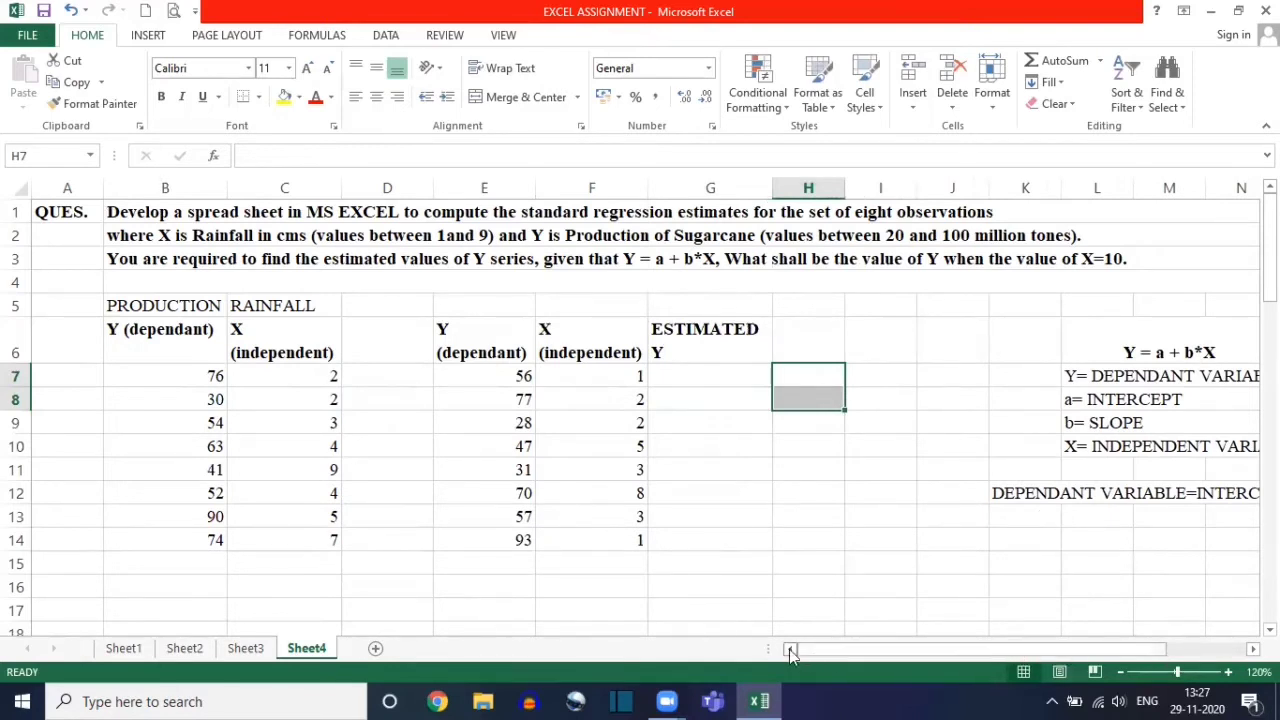
# Step: Enter the coefficient labels a in J14 and b in J15, below the regression equation notes
pyautogui.click(1253, 648)
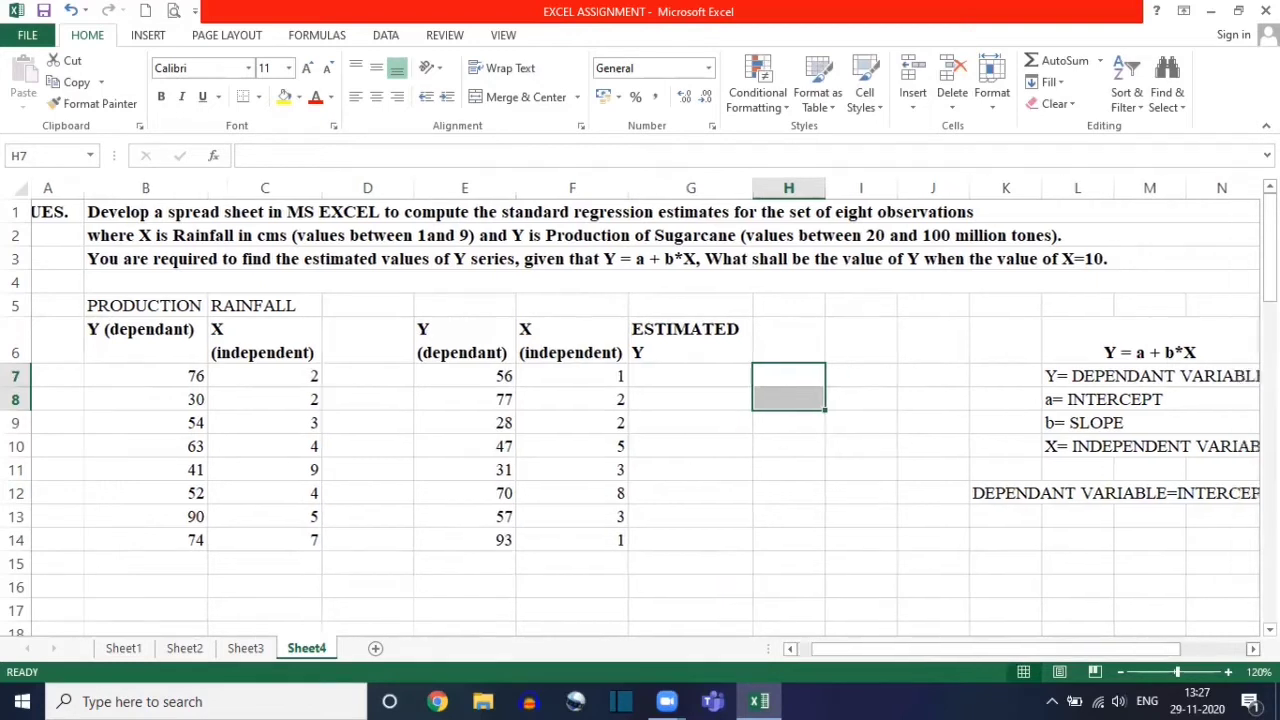
pyautogui.click(662, 374)
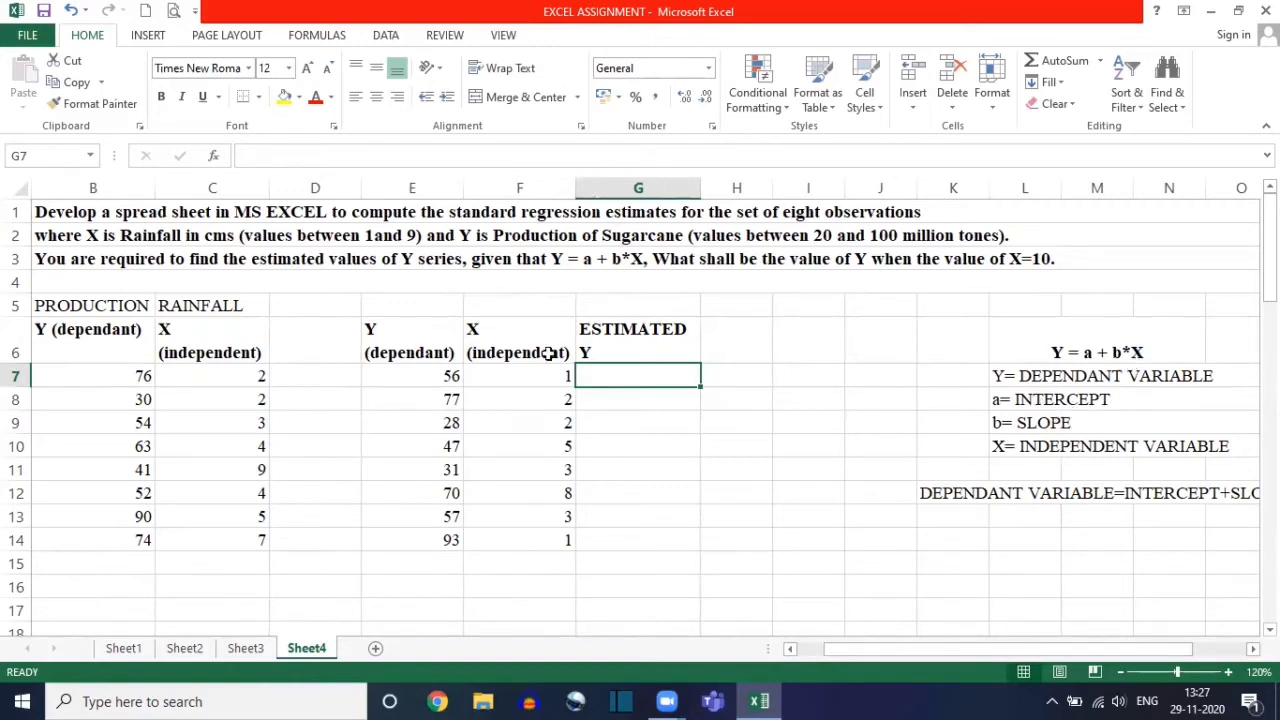
pyautogui.click(527, 376)
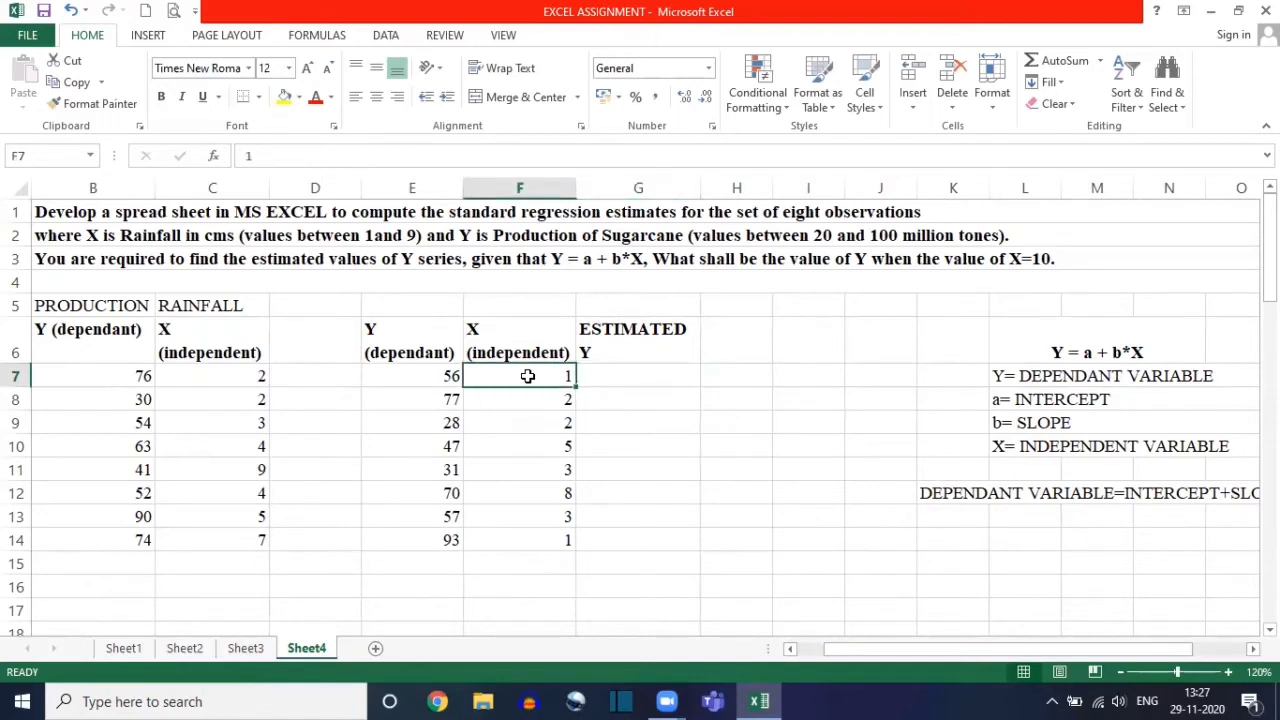
pyautogui.click(633, 374)
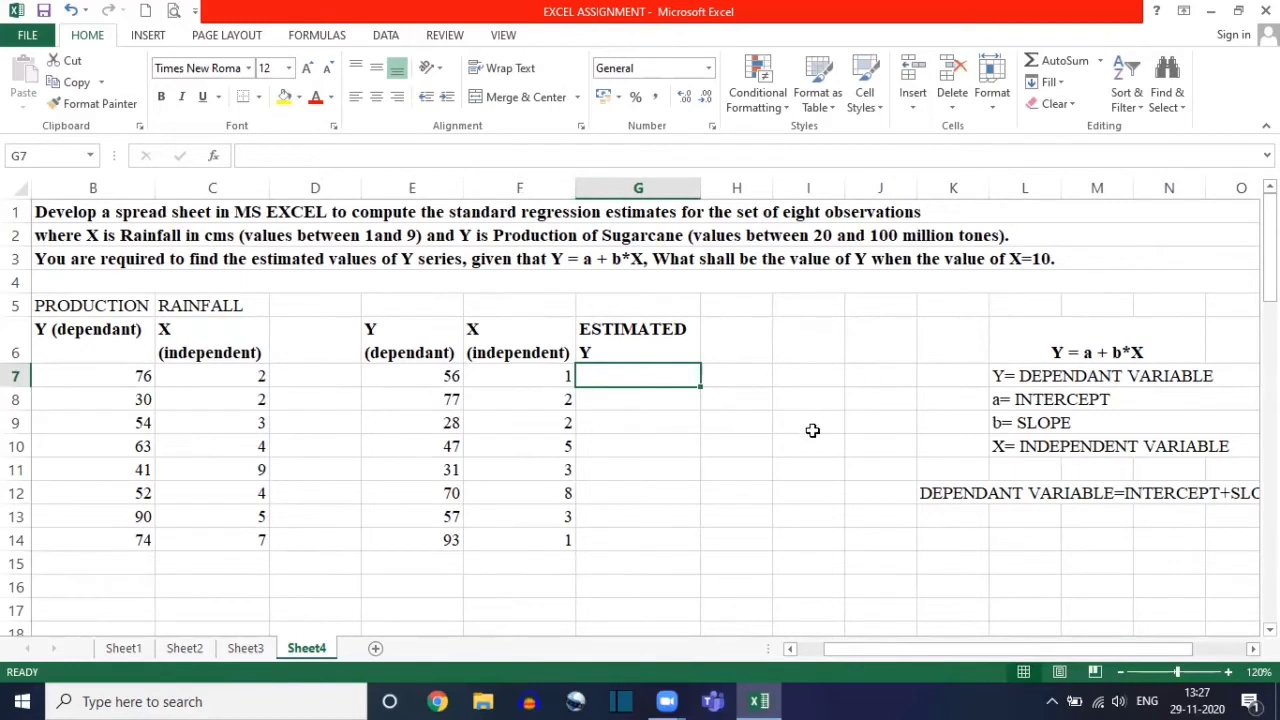
pyautogui.click(887, 538)
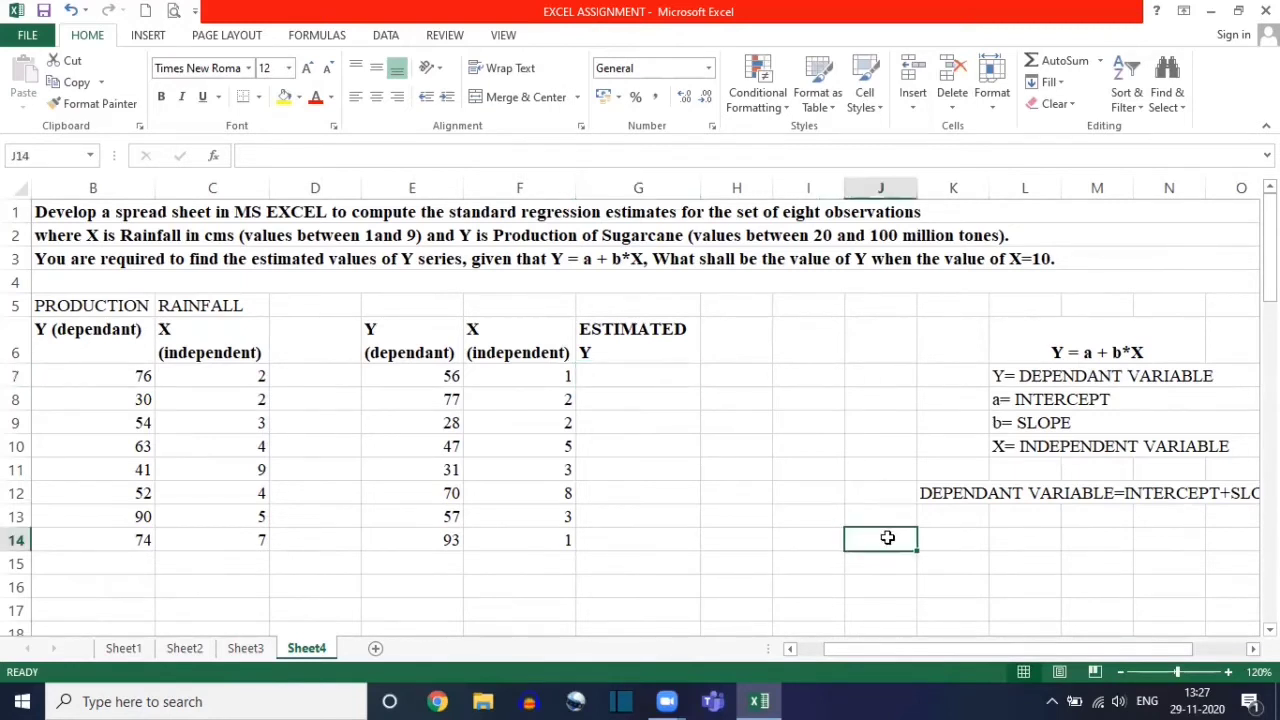
pyautogui.write('a')
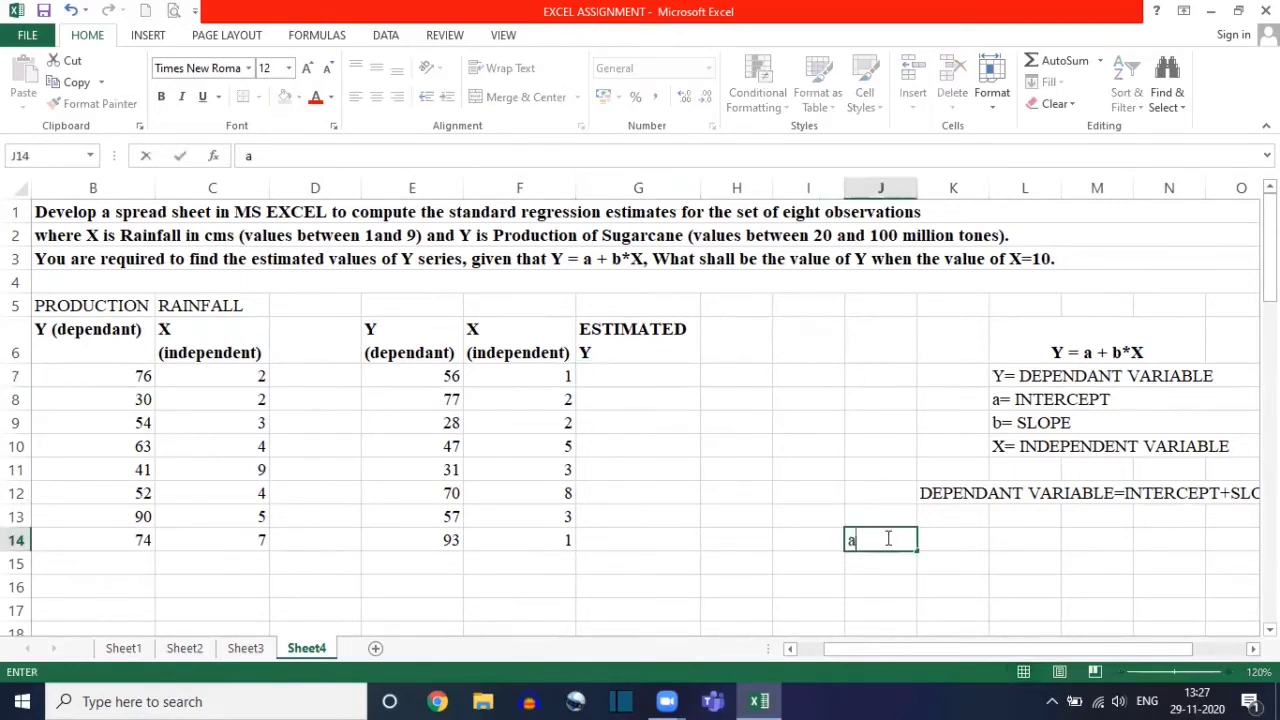
pyautogui.press('Return')
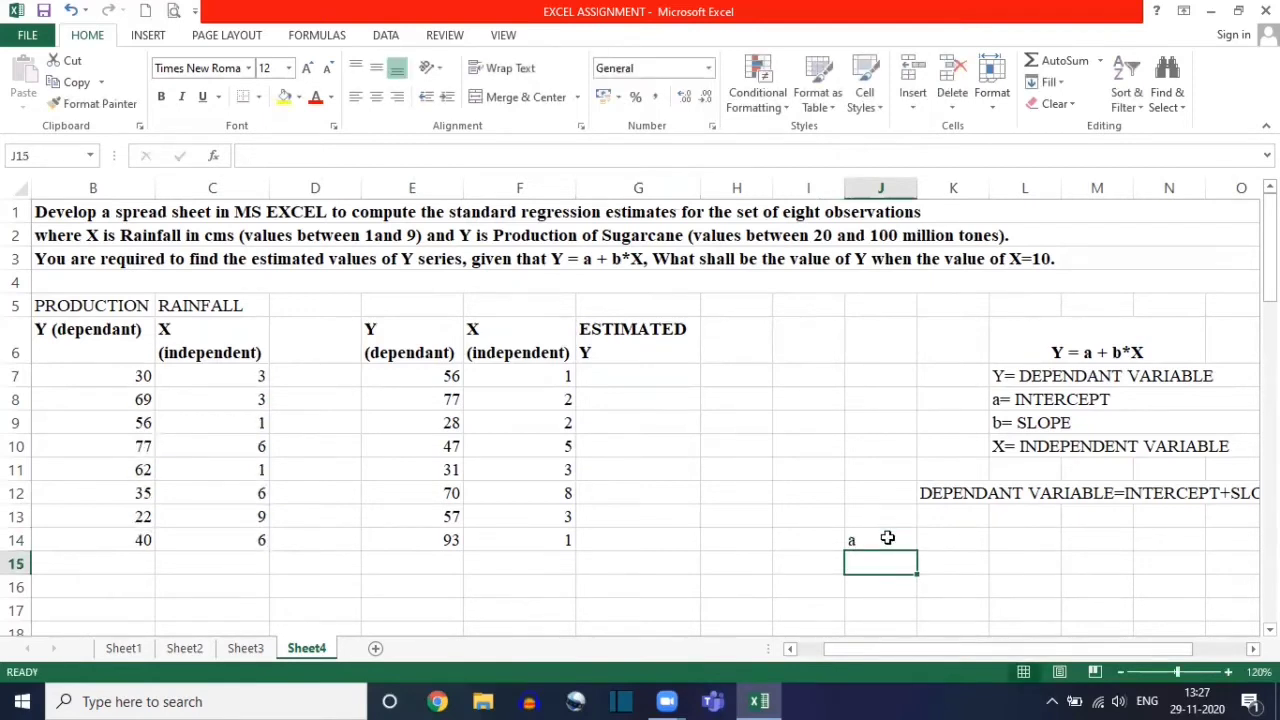
pyautogui.write('b')
pyautogui.click(887, 538)
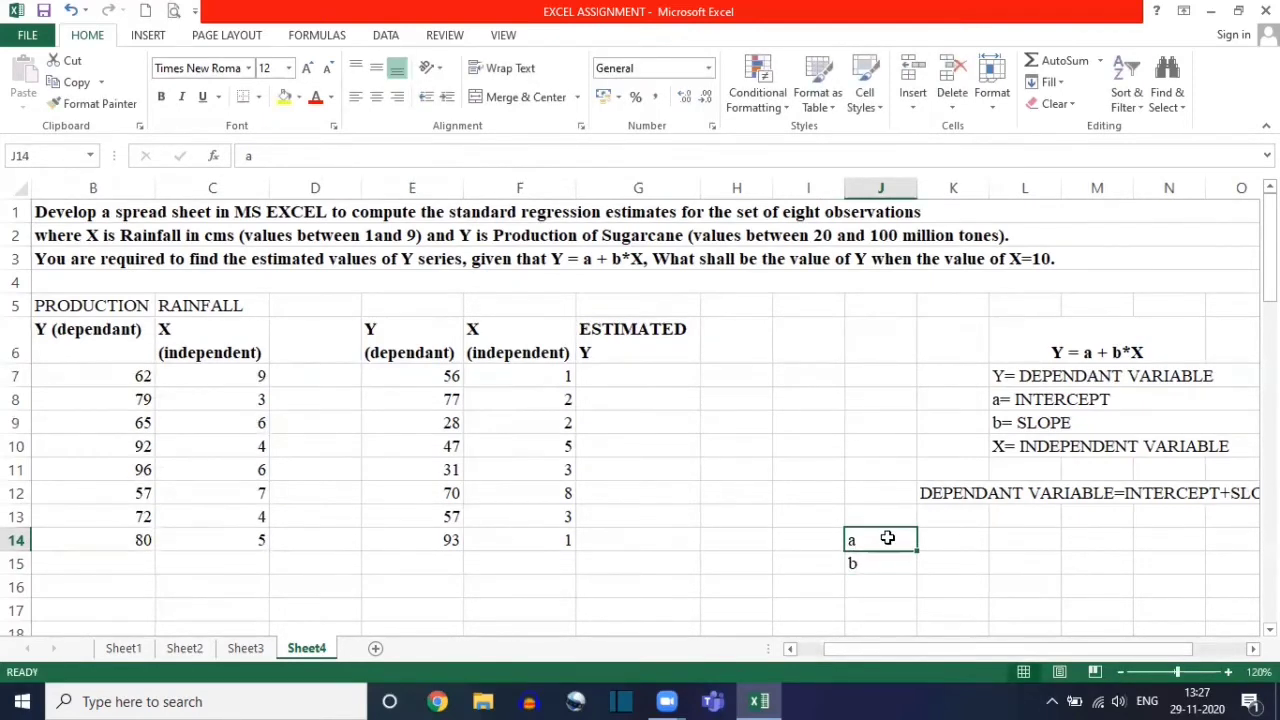
# Step: Compute the intercept a in K14 with =intercept(E7:E14,F7:F14), using the fixed production values as known y's and rainfall as known x's
pyautogui.press('Right')
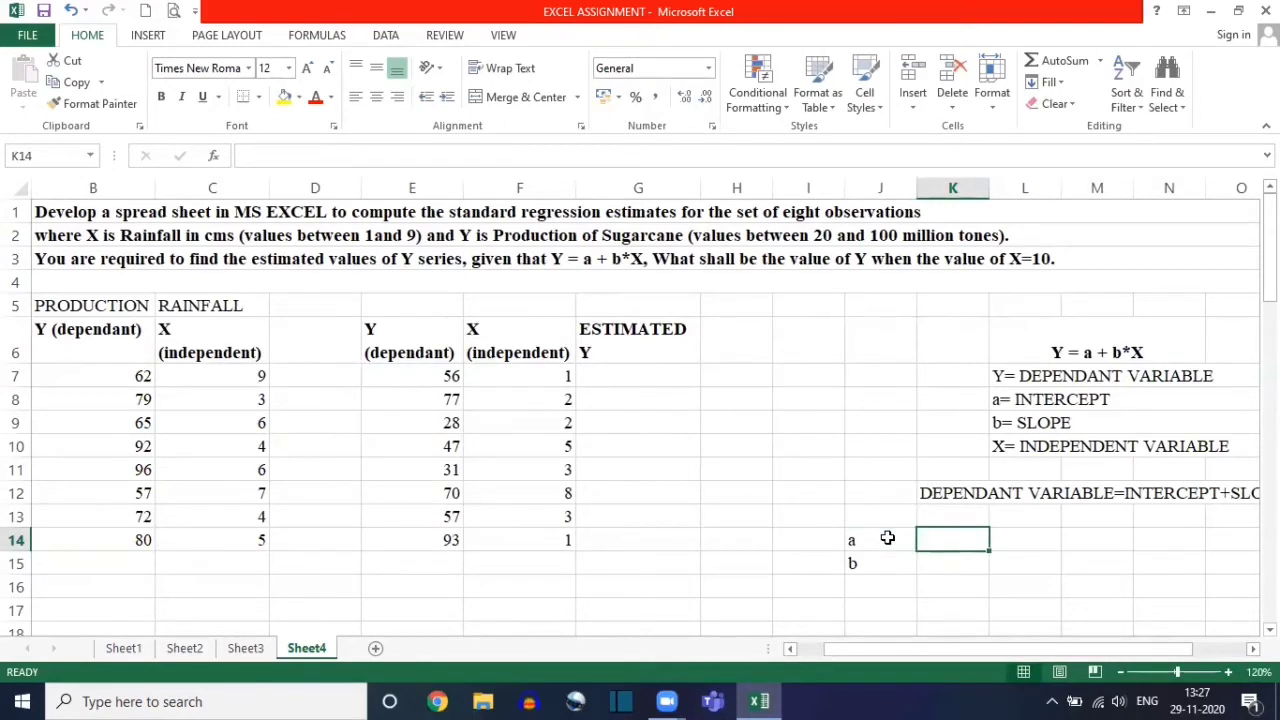
pyautogui.write('=int')
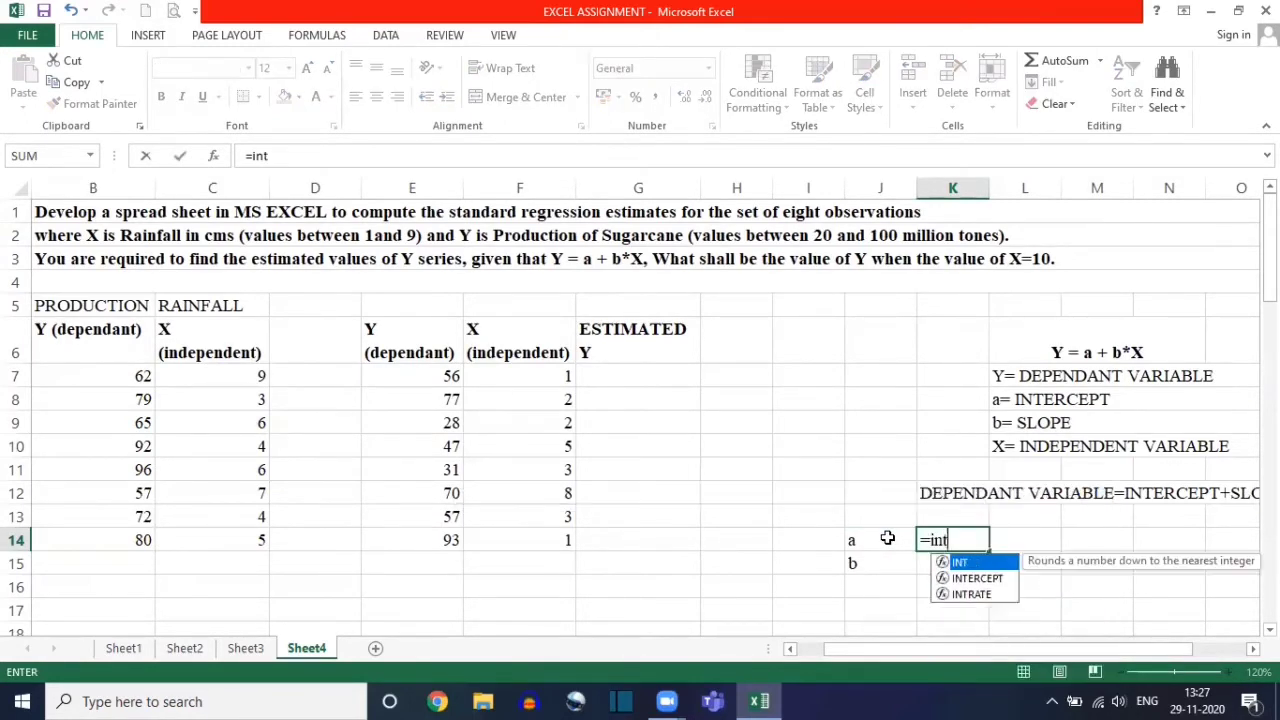
pyautogui.write('ercept')
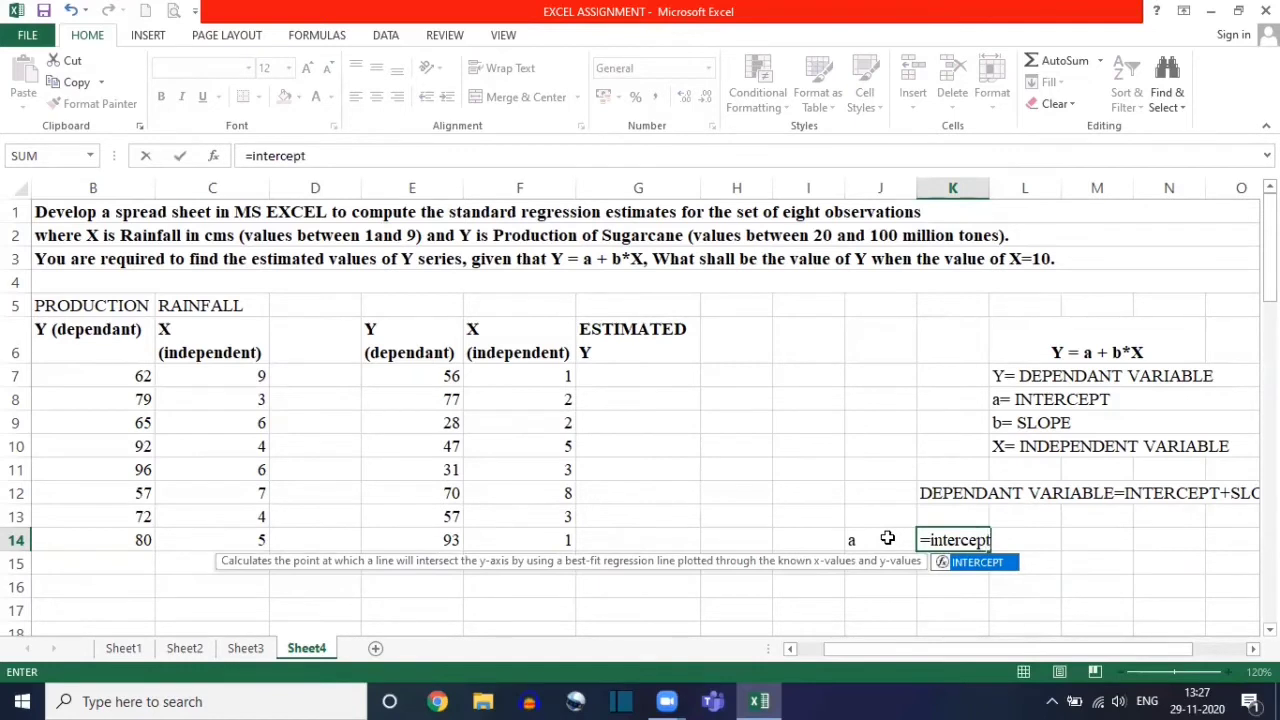
pyautogui.write('(')
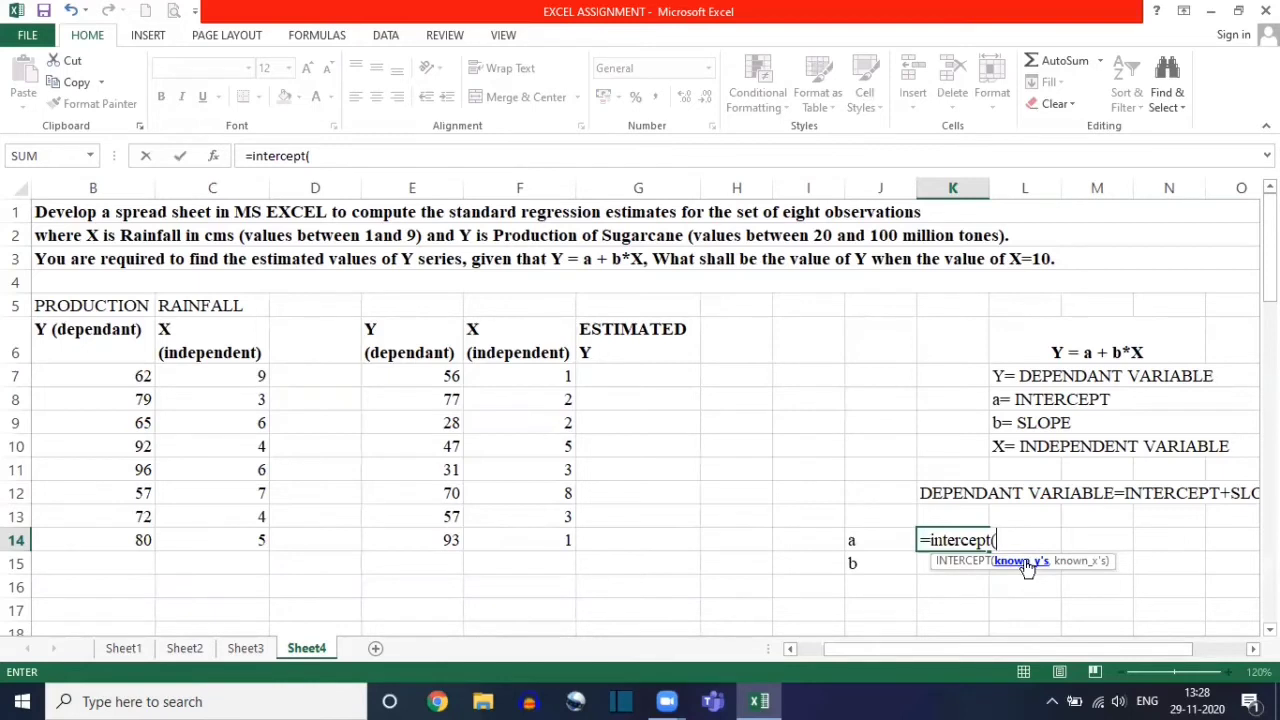
pyautogui.click(393, 371)
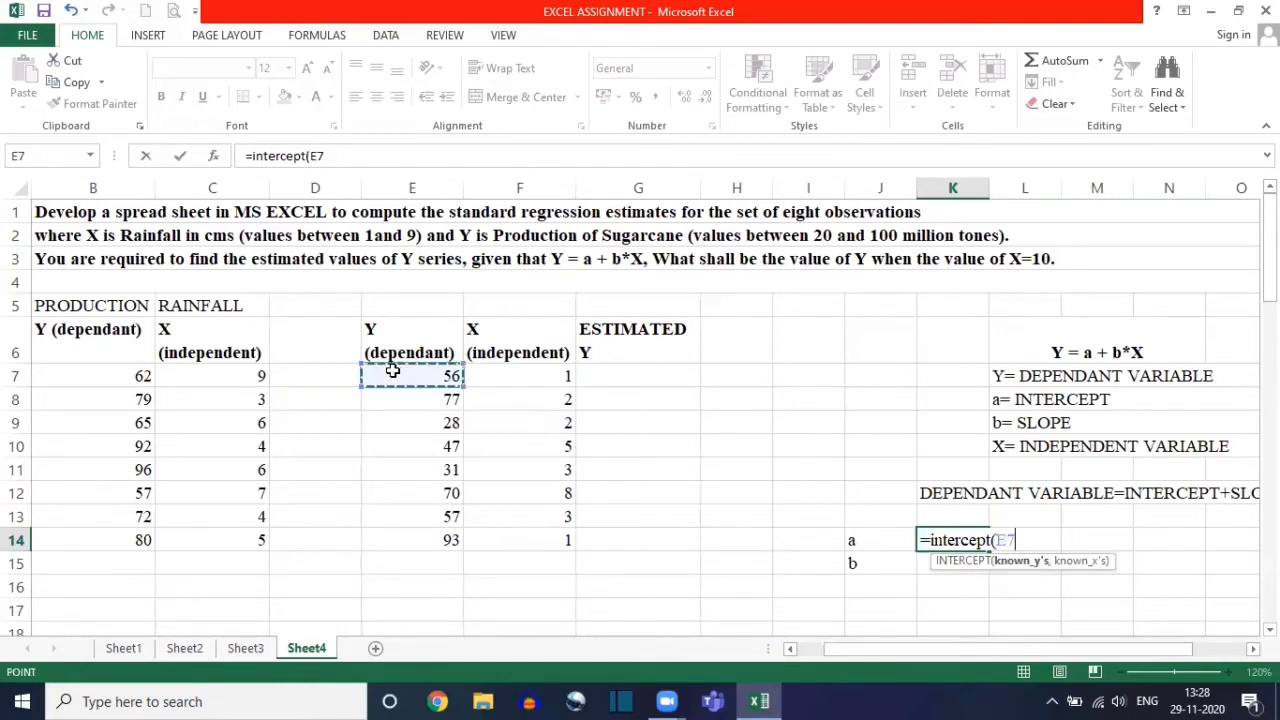
pyautogui.hotkey('shift', 'Down')
pyautogui.hotkey('shift', 'Down')
pyautogui.hotkey('shift', 'Down')
pyautogui.hotkey('shift', 'Down')
pyautogui.hotkey('shift', 'Down')
pyautogui.hotkey('shift', 'Down')
pyautogui.hotkey('shift', 'Down')
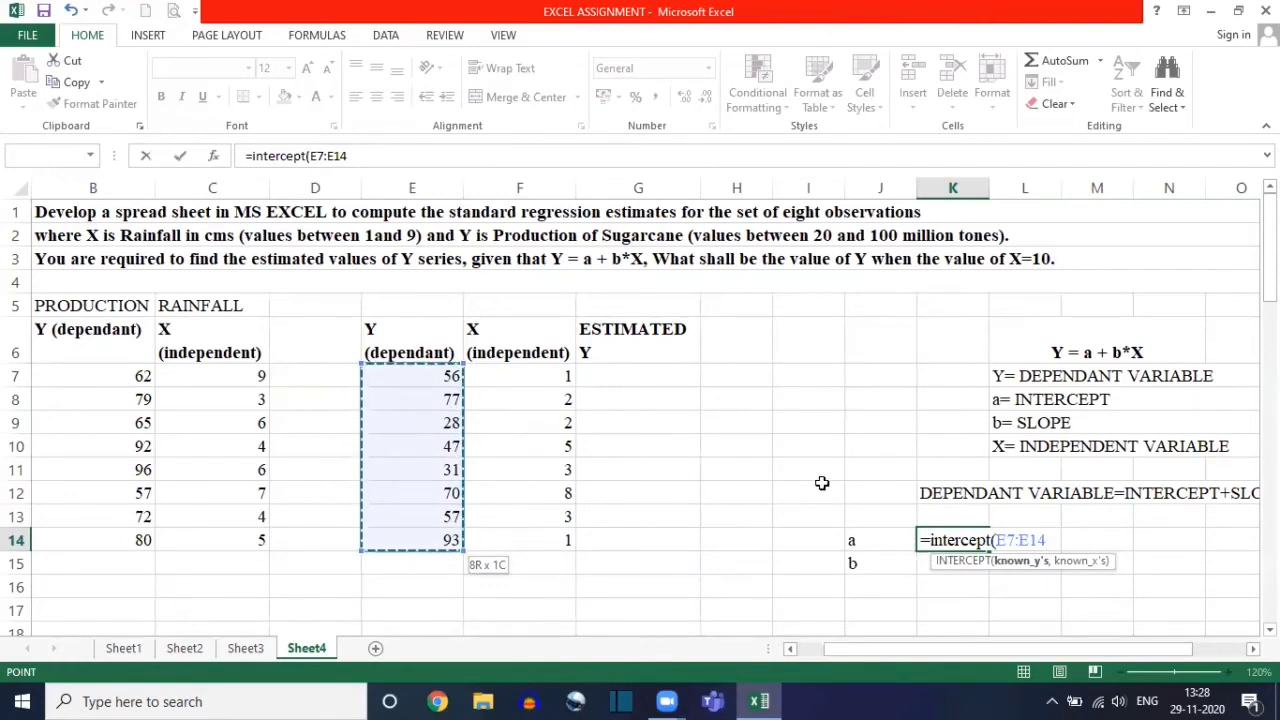
pyautogui.write(',')
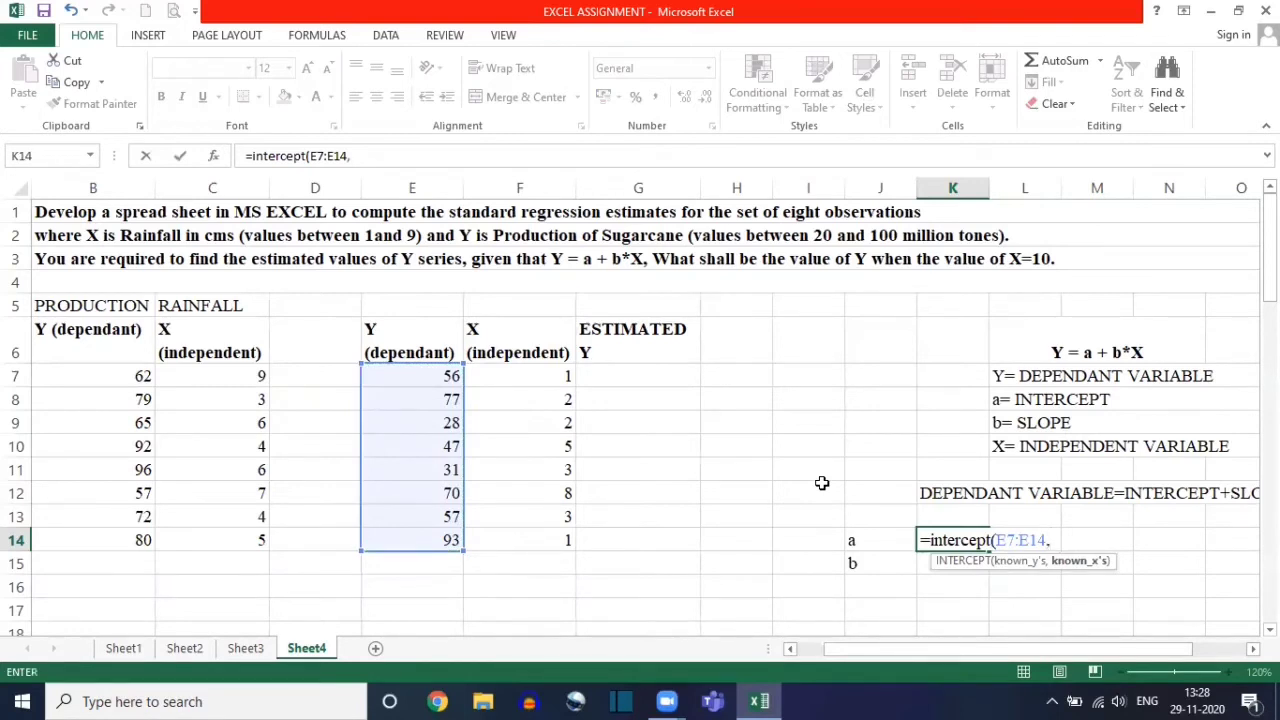
pyautogui.click(535, 378)
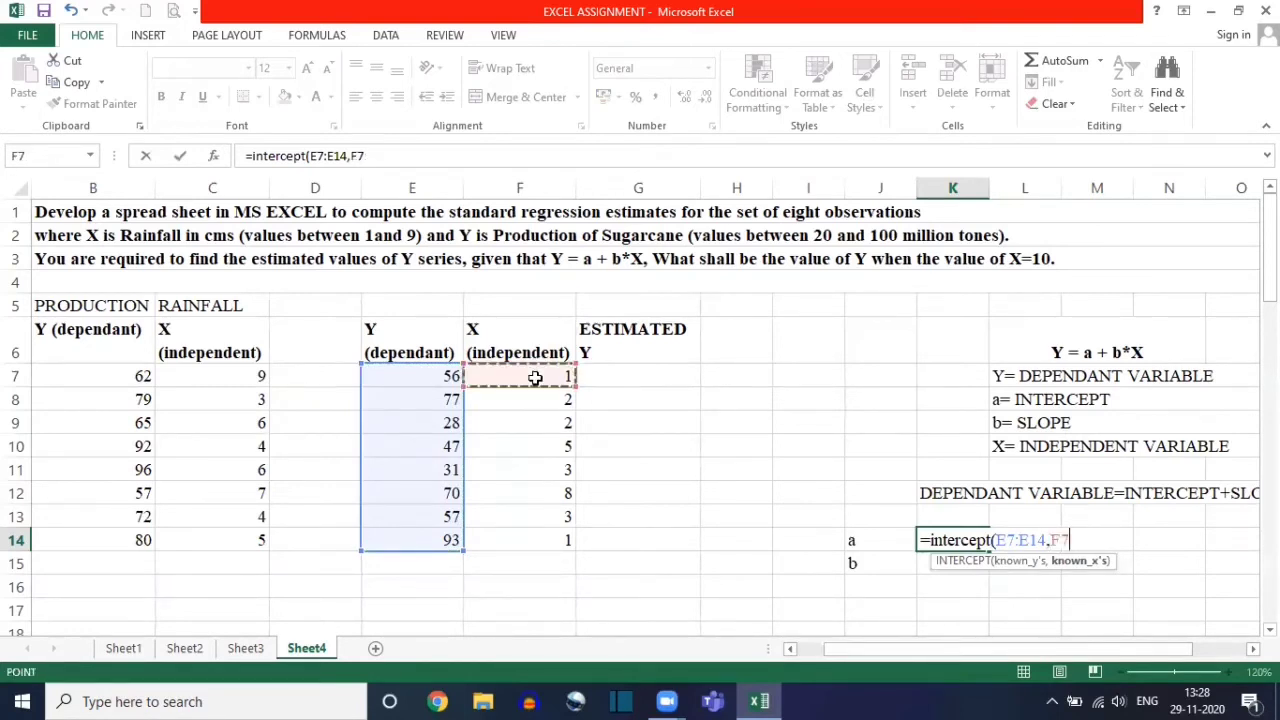
pyautogui.moveTo(535, 378); pyautogui.dragTo(555, 540)
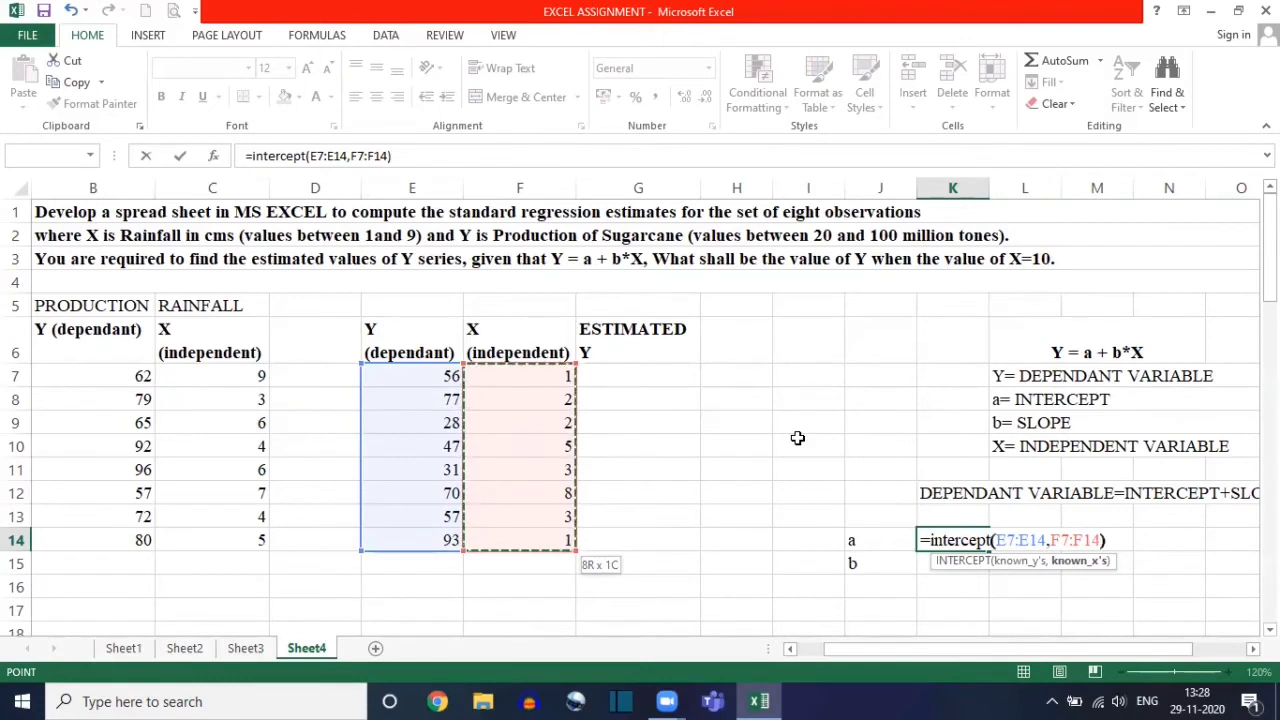
pyautogui.press('Return')
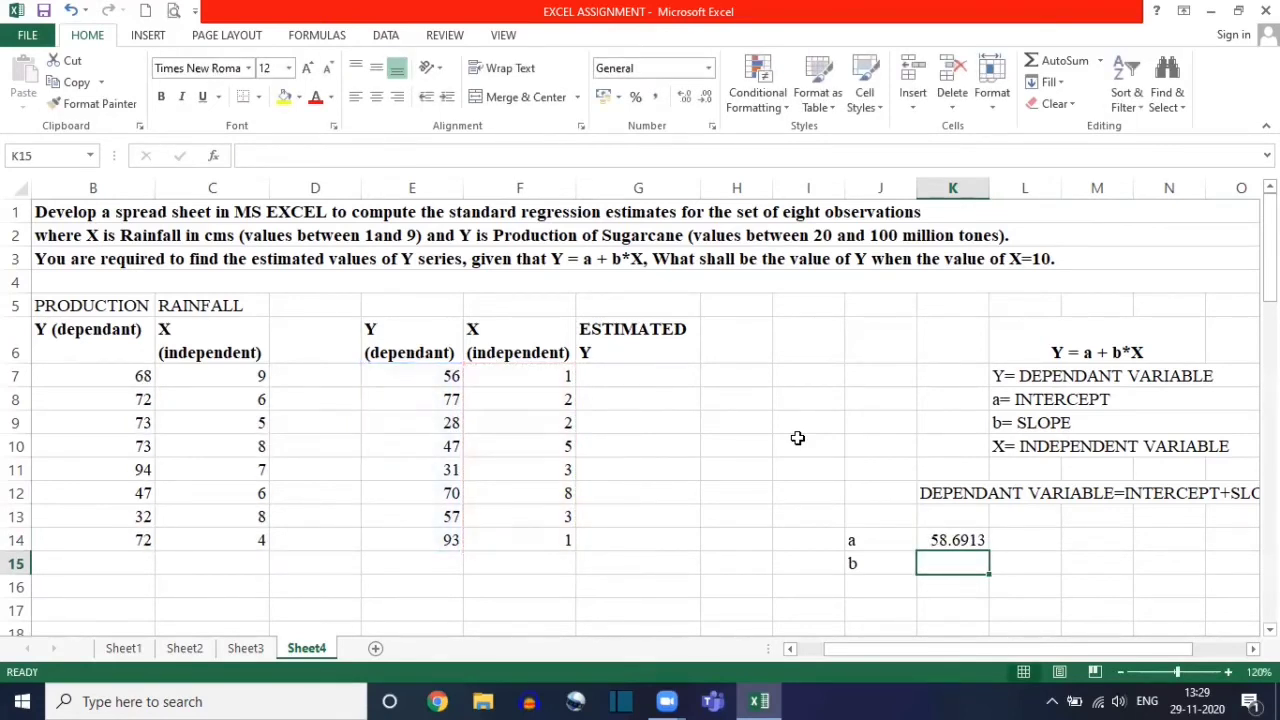
# Step: Compute the slope b in K15 with =slope(E7:E14,F7:F14) from the same fixed observations
pyautogui.write('=')
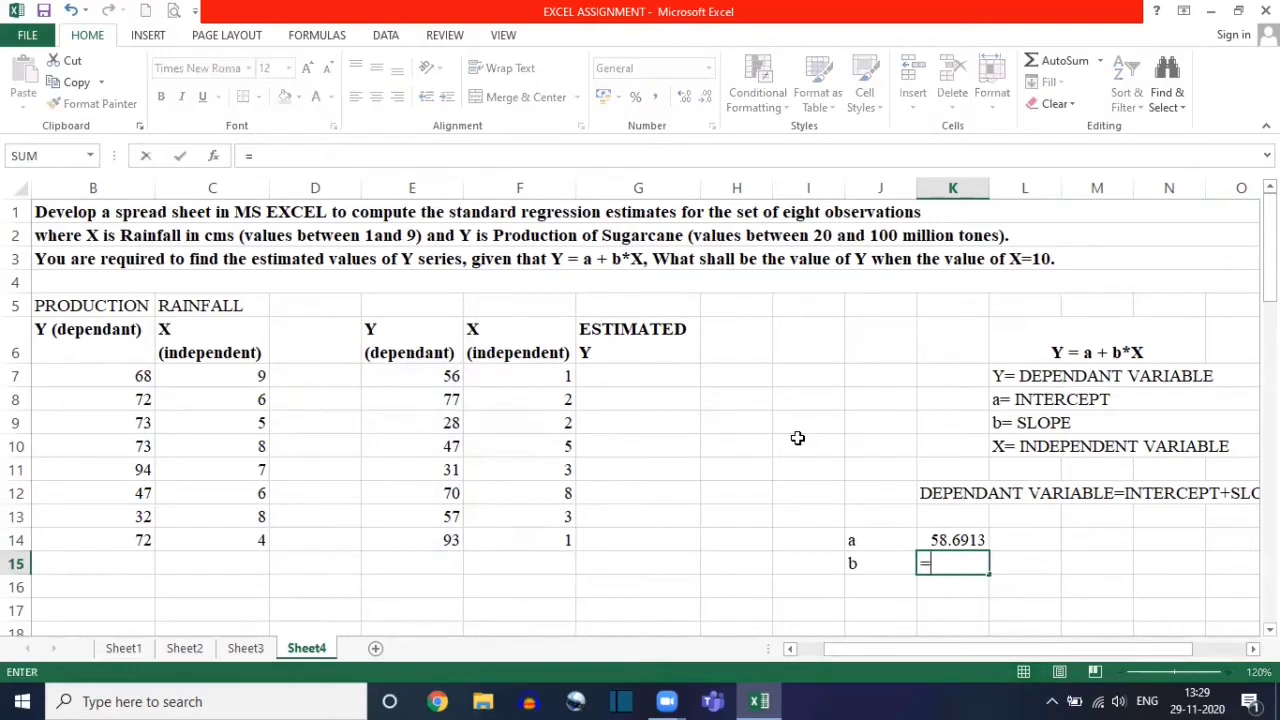
pyautogui.write('lop')
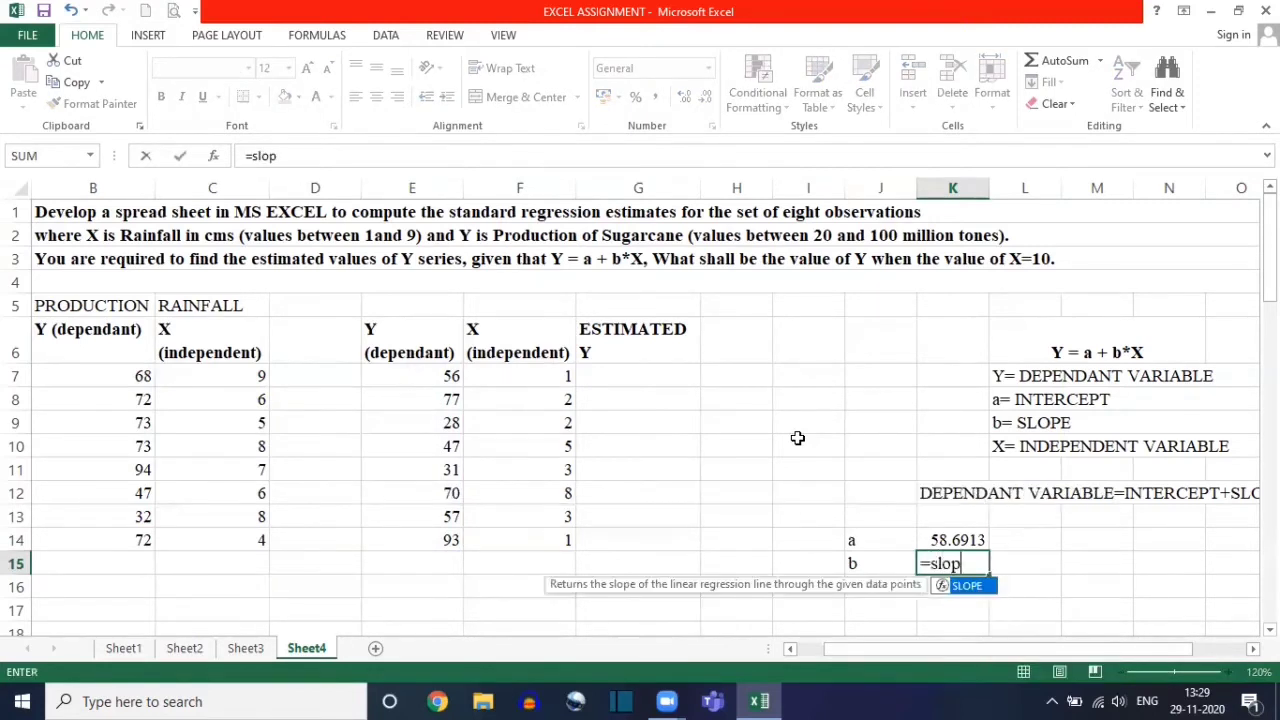
pyautogui.write('e(')
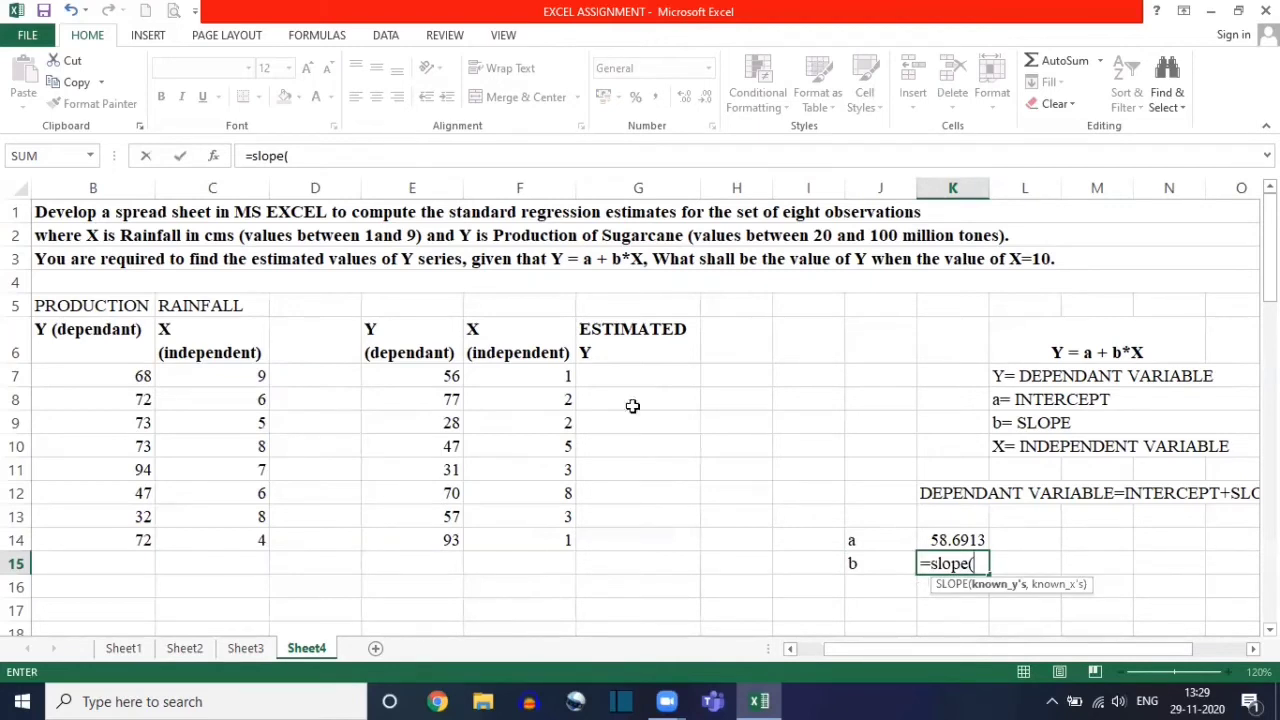
pyautogui.click(440, 375)
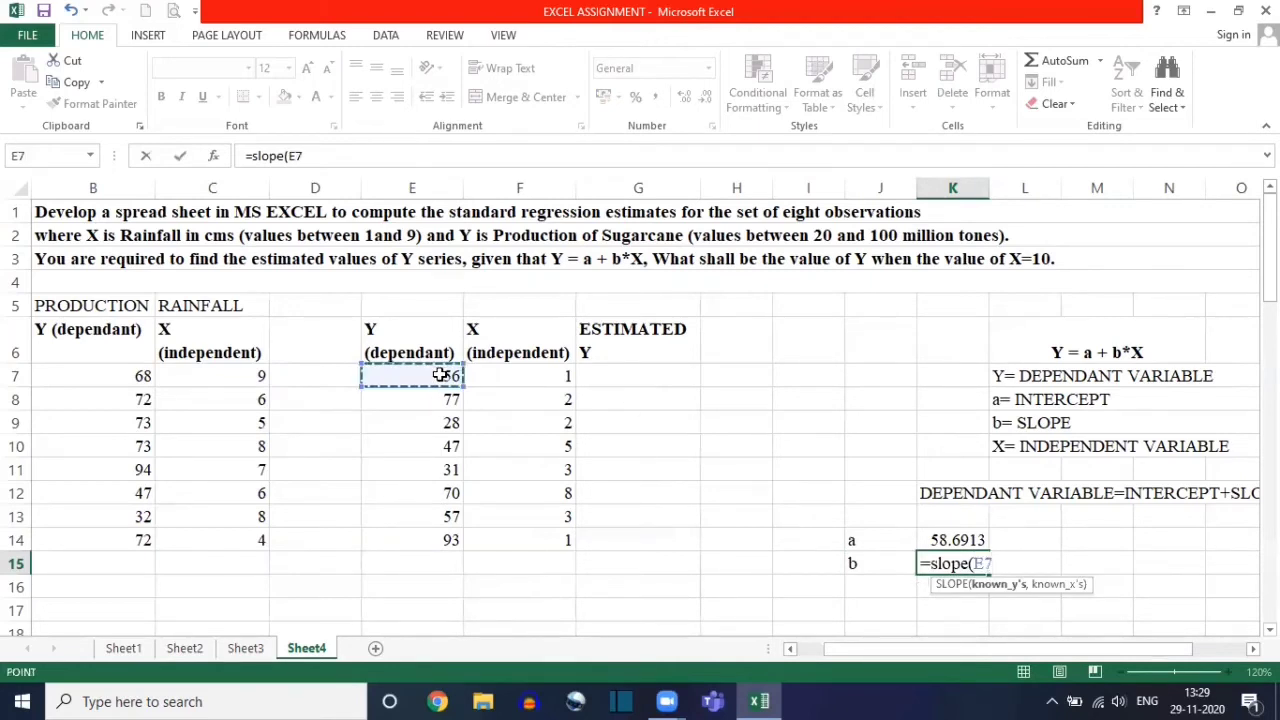
pyautogui.hotkey('shift', 'Down')
pyautogui.hotkey('shift', 'Down')
pyautogui.hotkey('shift', 'Down')
pyautogui.hotkey('shift', 'Down')
pyautogui.hotkey('shift', 'Down')
pyautogui.hotkey('shift', 'Down')
pyautogui.hotkey('shift', 'Down')
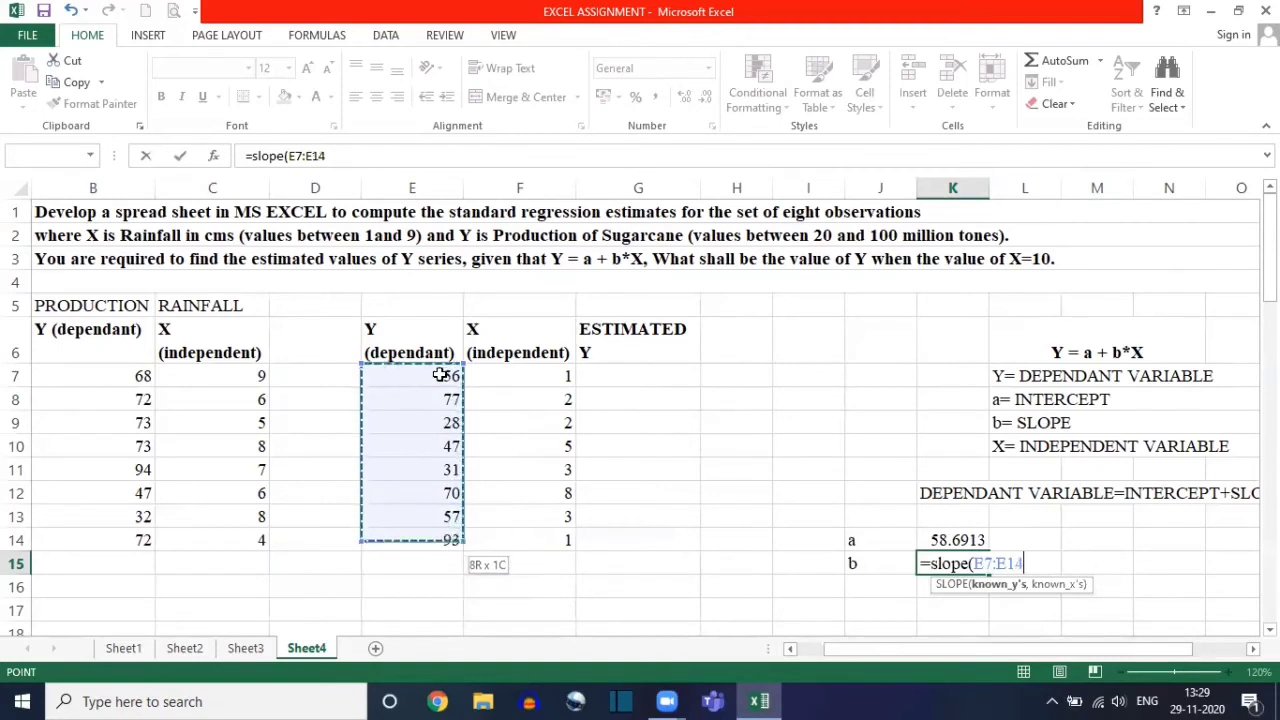
pyautogui.write(',')
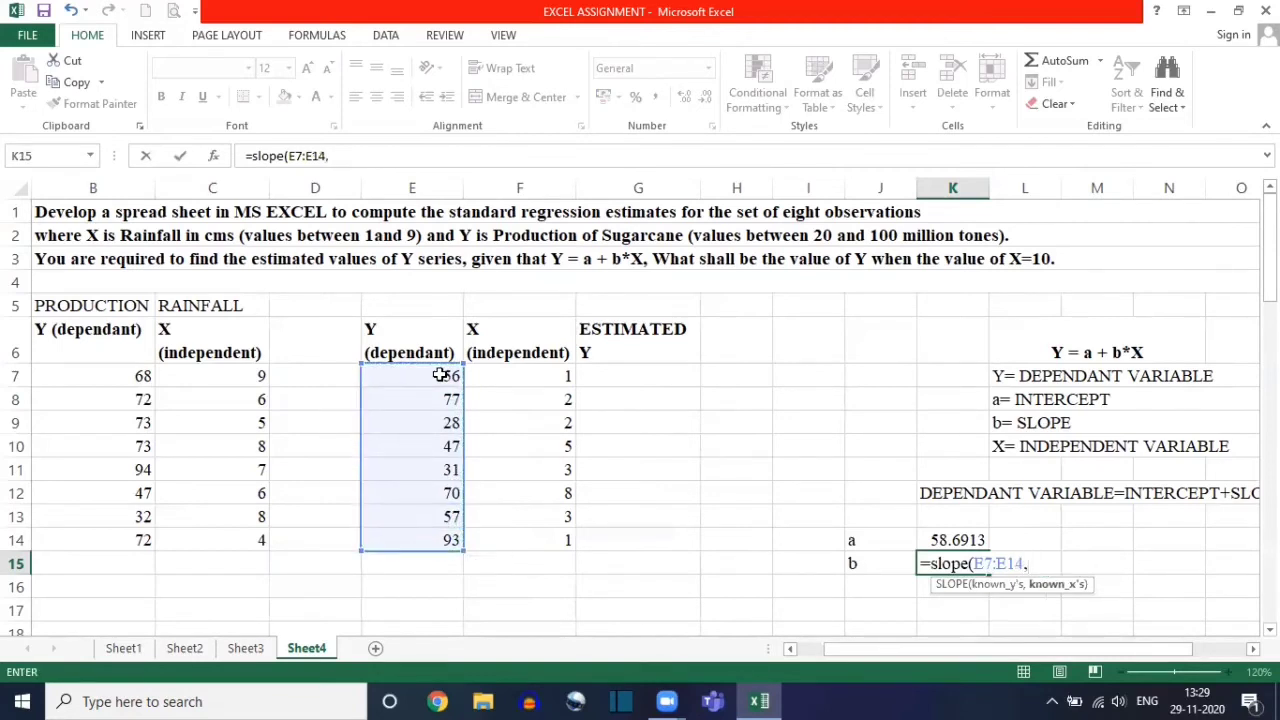
pyautogui.click(525, 376)
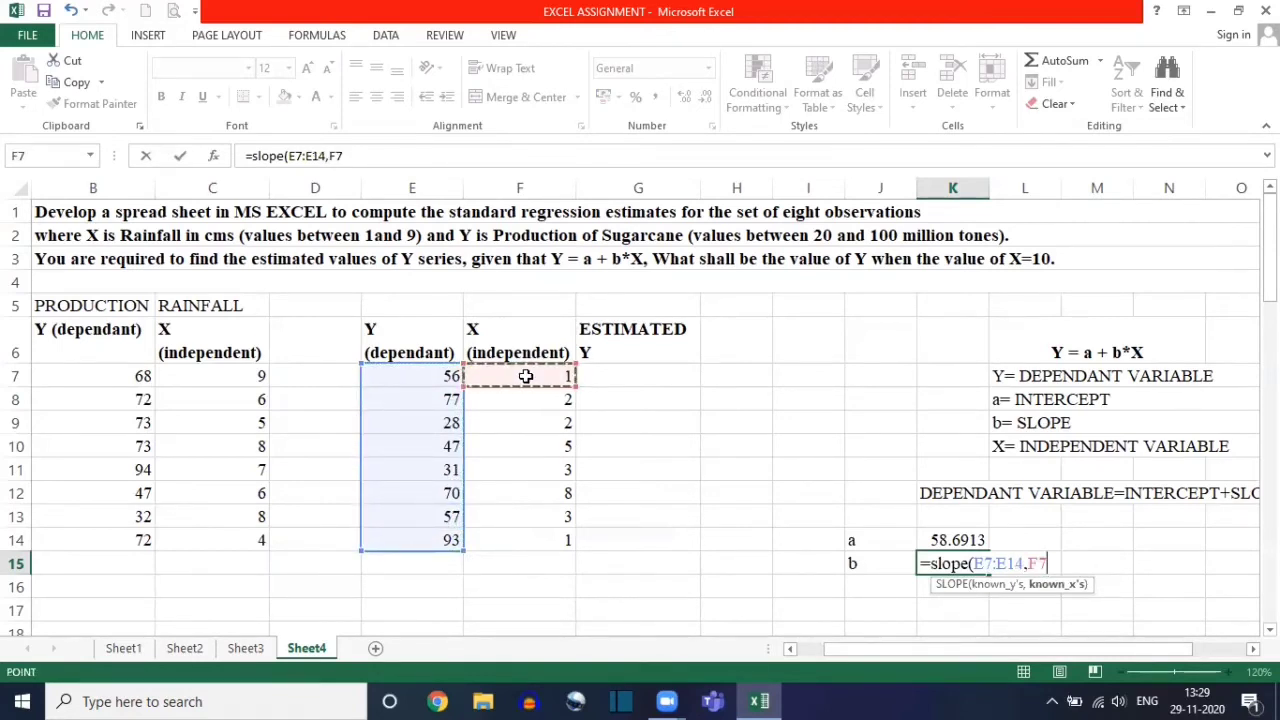
pyautogui.hotkey('shift', 'Down')
pyautogui.hotkey('shift', 'Down')
pyautogui.hotkey('shift', 'Down')
pyautogui.hotkey('shift', 'Down')
pyautogui.hotkey('shift', 'Down')
pyautogui.hotkey('shift', 'Down')
pyautogui.hotkey('shift', 'Down')
pyautogui.write(')')
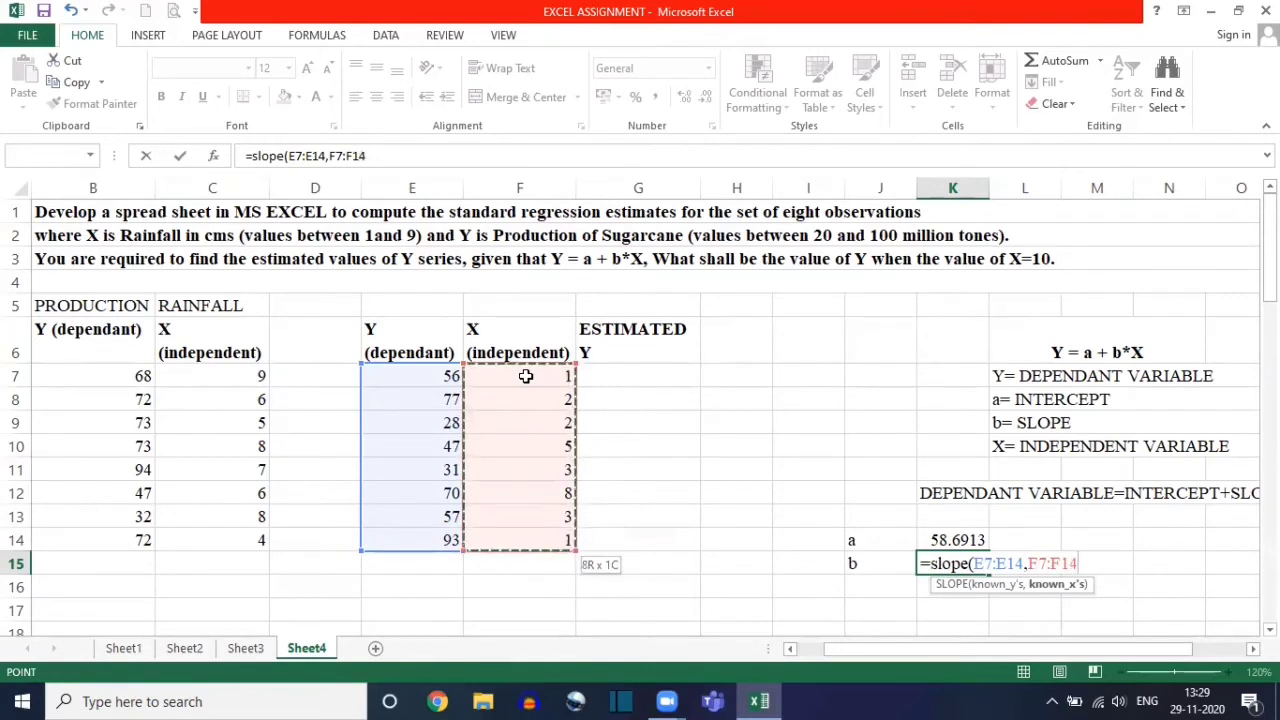
pyautogui.press('Return')
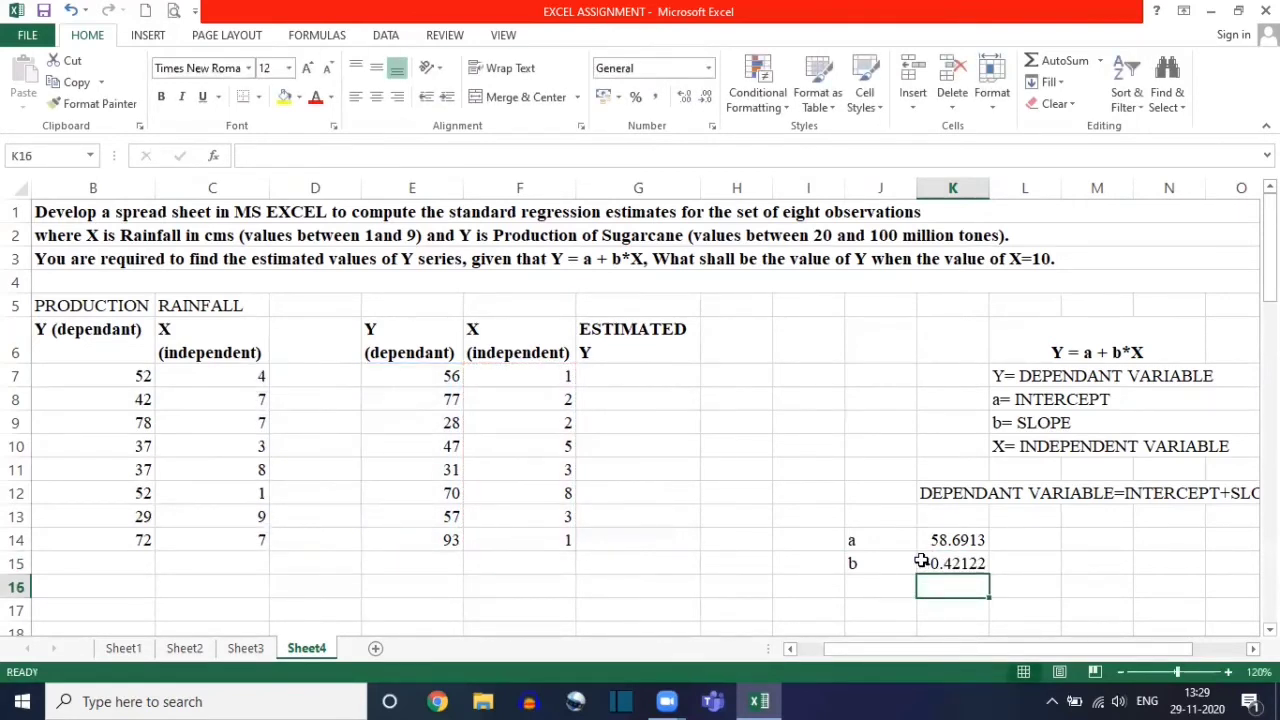
# Step: Enter the first estimated Y in G7 as =$K$14+$K$15*F7, with absolute references to both coefficients
pyautogui.click(647, 369)
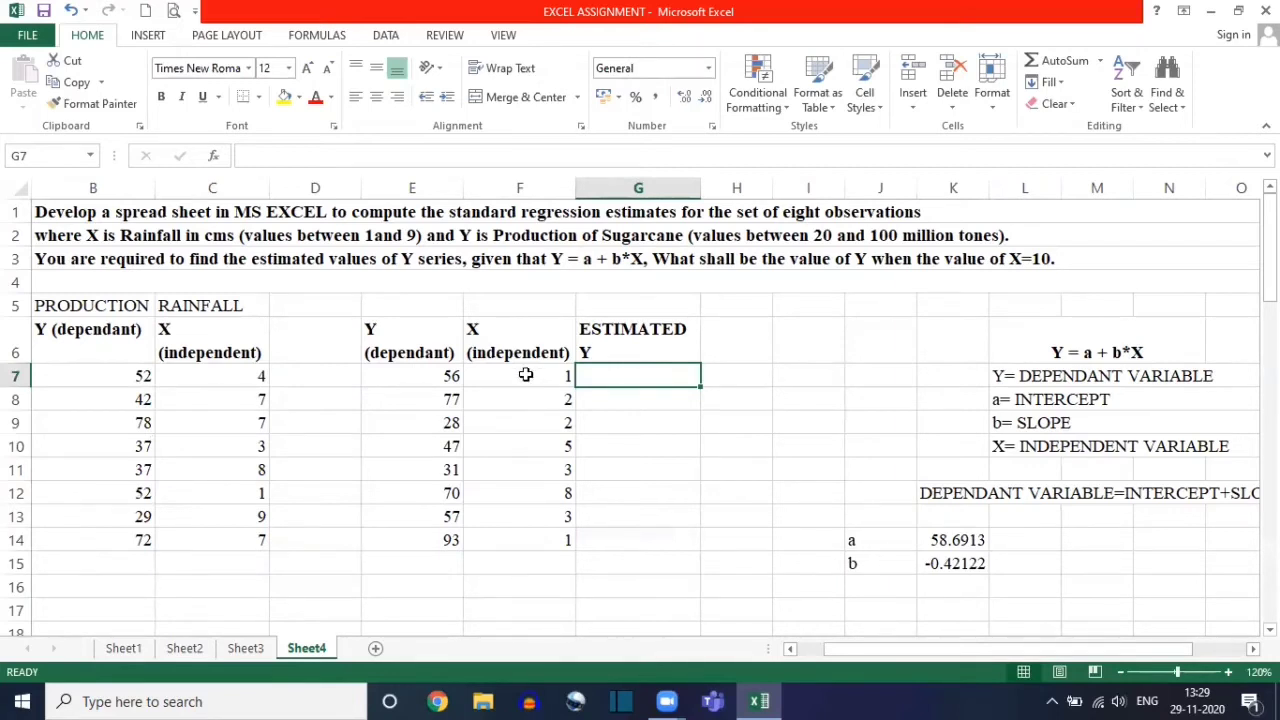
pyautogui.write('=')
pyautogui.click(957, 540)
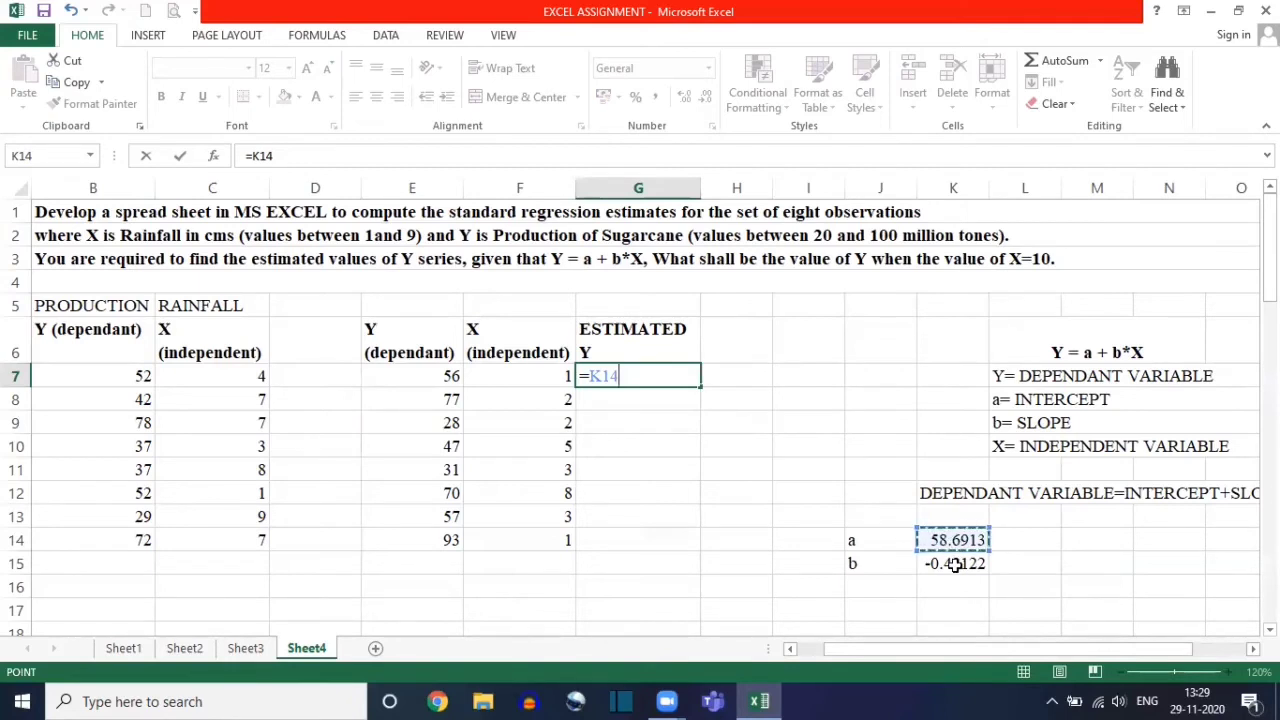
pyautogui.press('F4')
pyautogui.write('+')
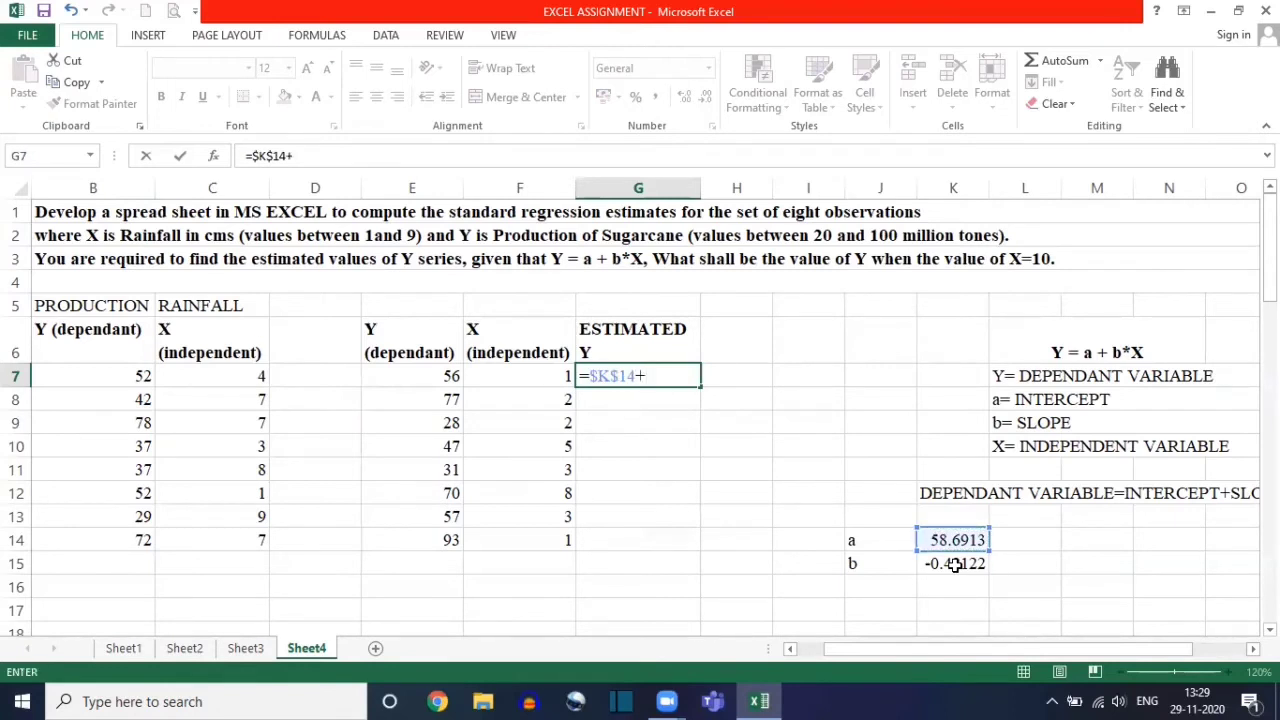
pyautogui.click(957, 565)
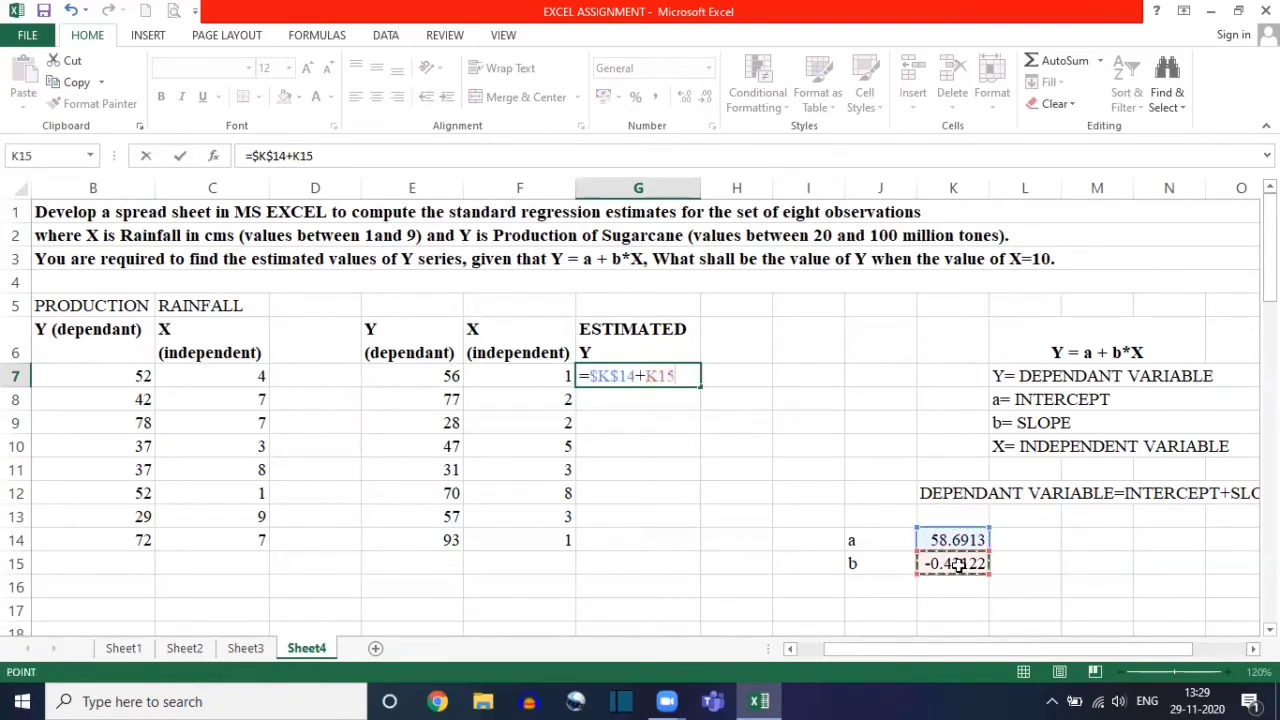
pyautogui.press('F4')
pyautogui.write('*')
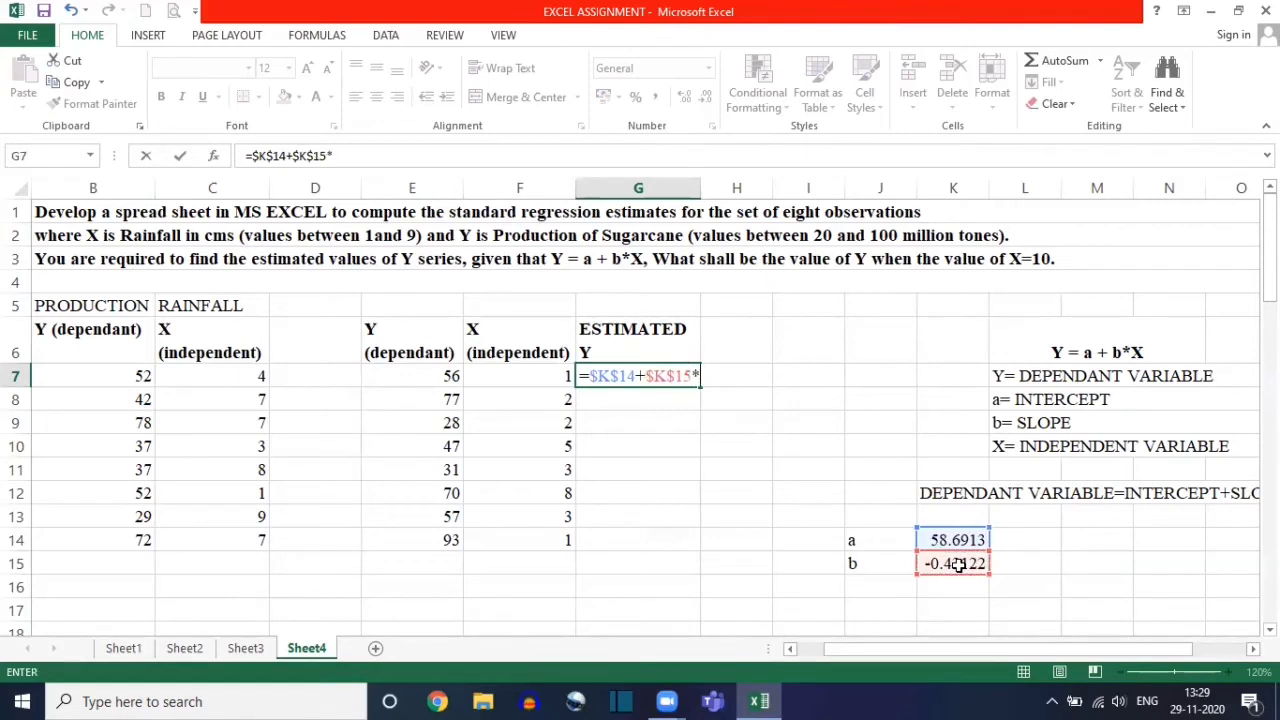
pyautogui.click(525, 374)
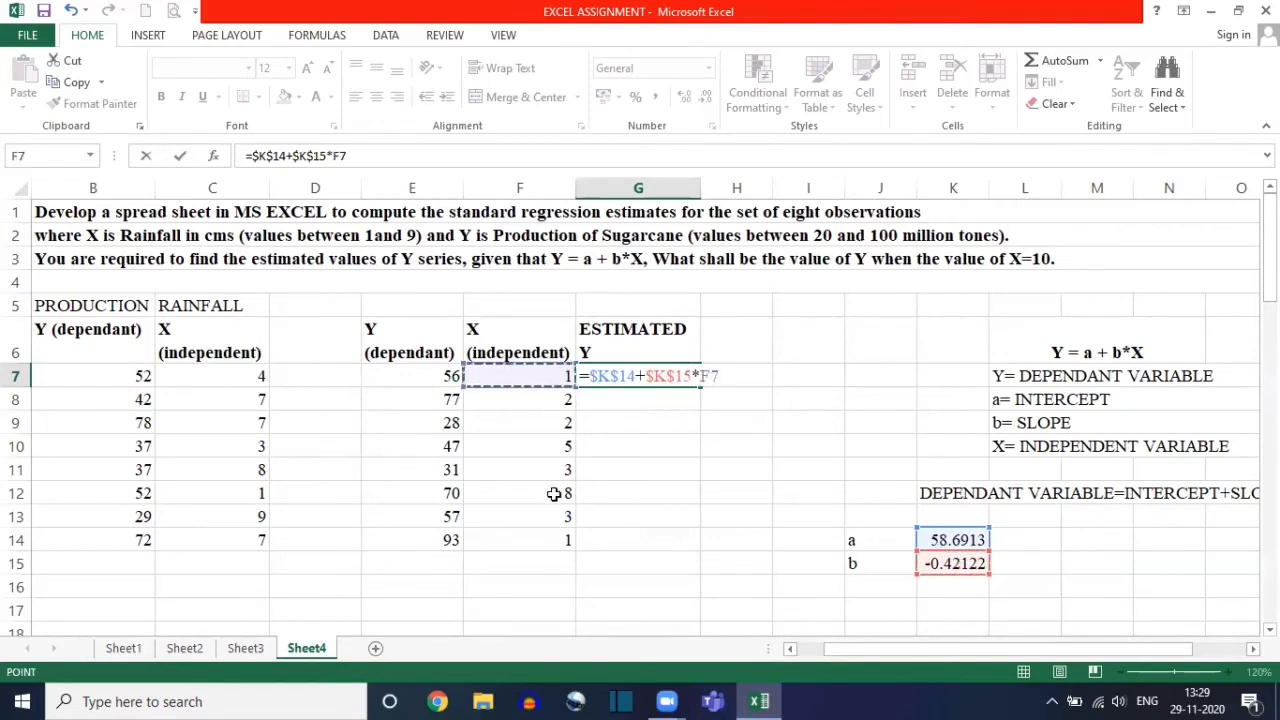
pyautogui.press('Return')
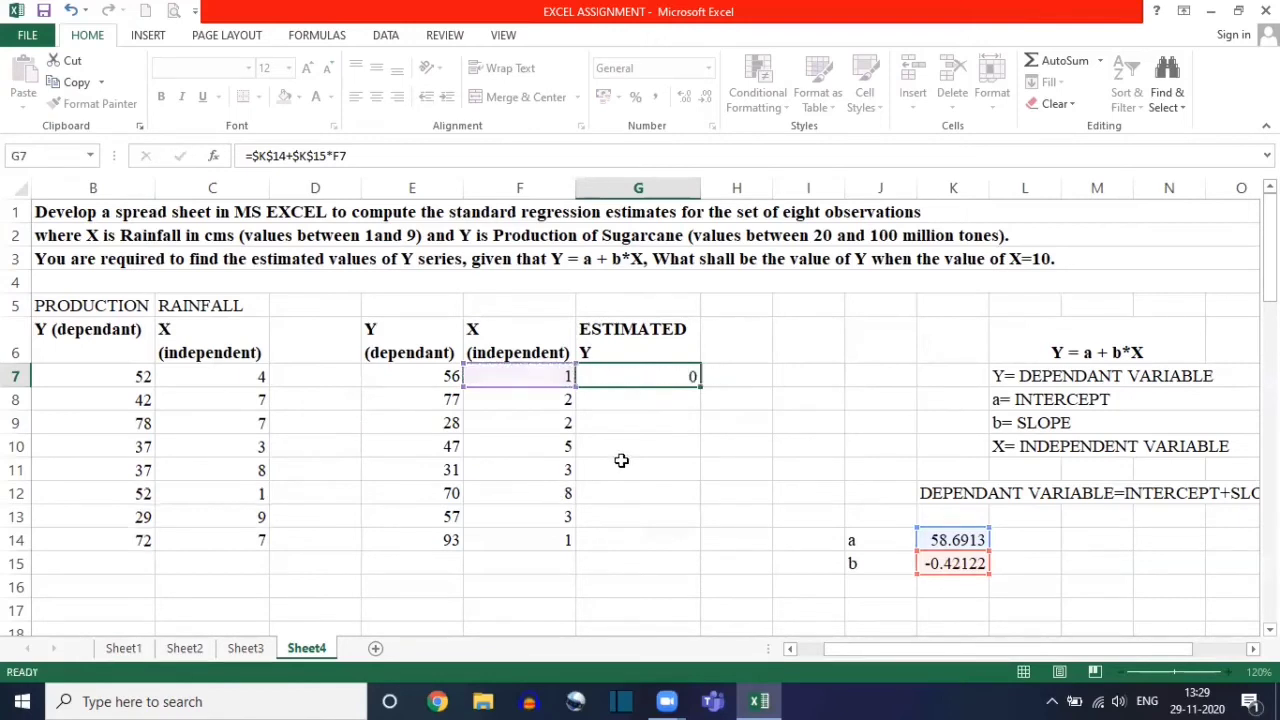
# Step: Fill the estimate formula from G7 down to G14 for all eight observations and check the formula in G7
pyautogui.click(652, 376)
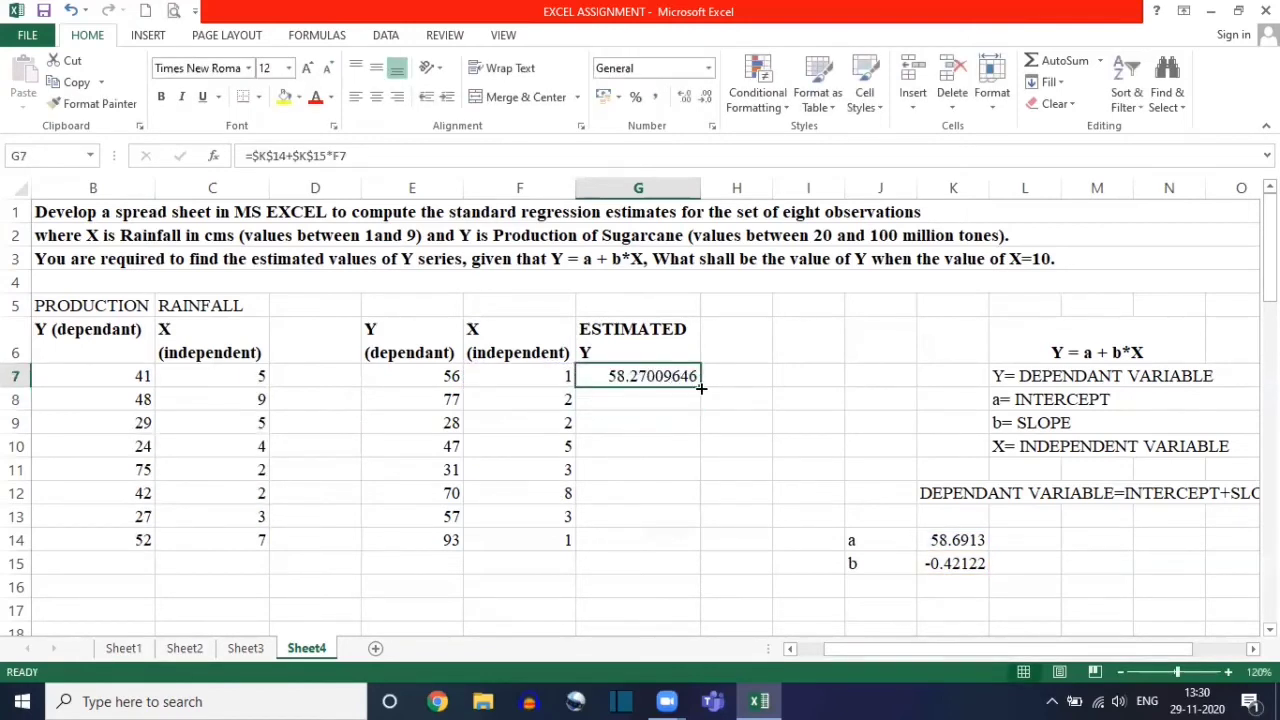
pyautogui.doubleClick(701, 384)
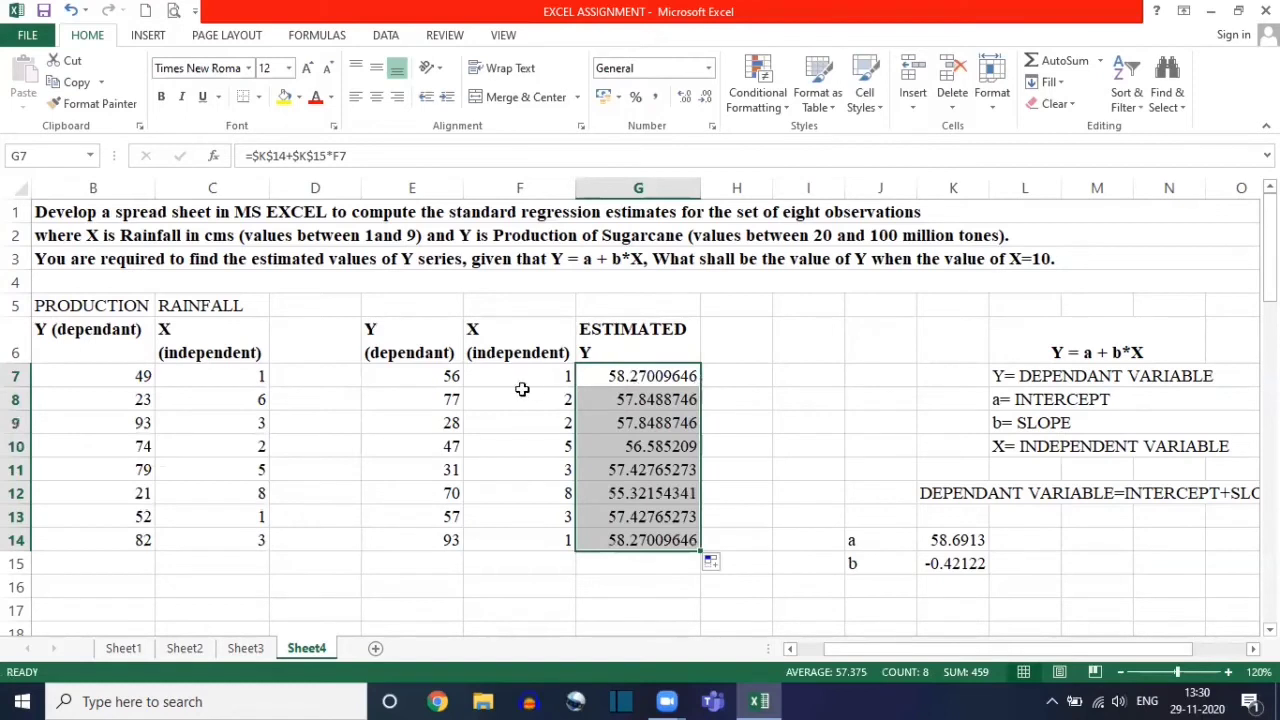
pyautogui.click(637, 376)
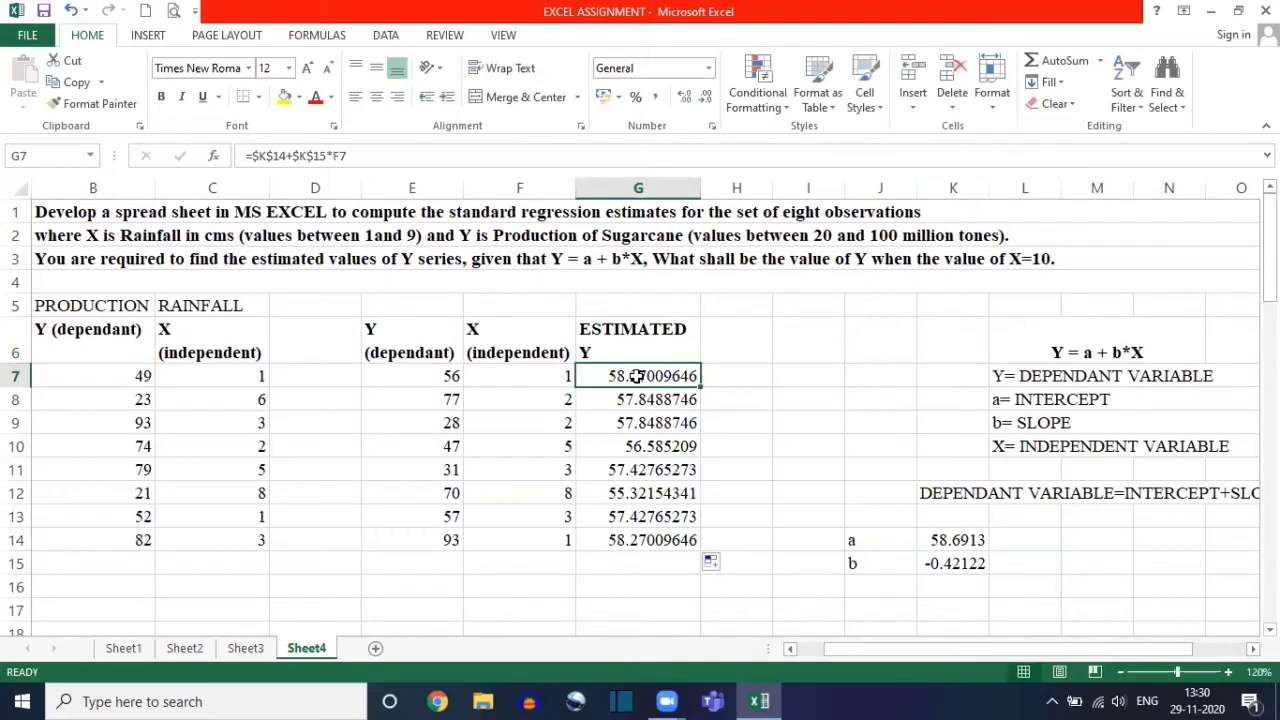
pyautogui.click(597, 594)
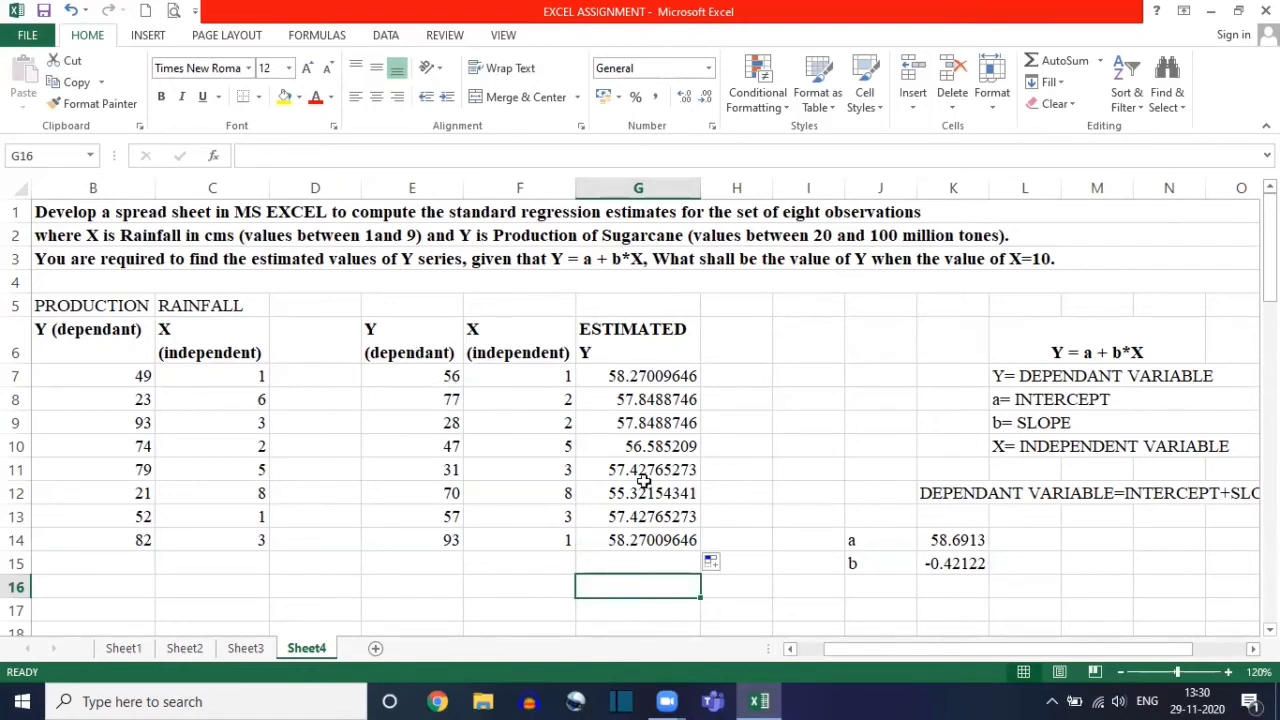
# Step: Add the label correlation in J16 below the b coefficient and widen column J to fit it
pyautogui.click(902, 590)
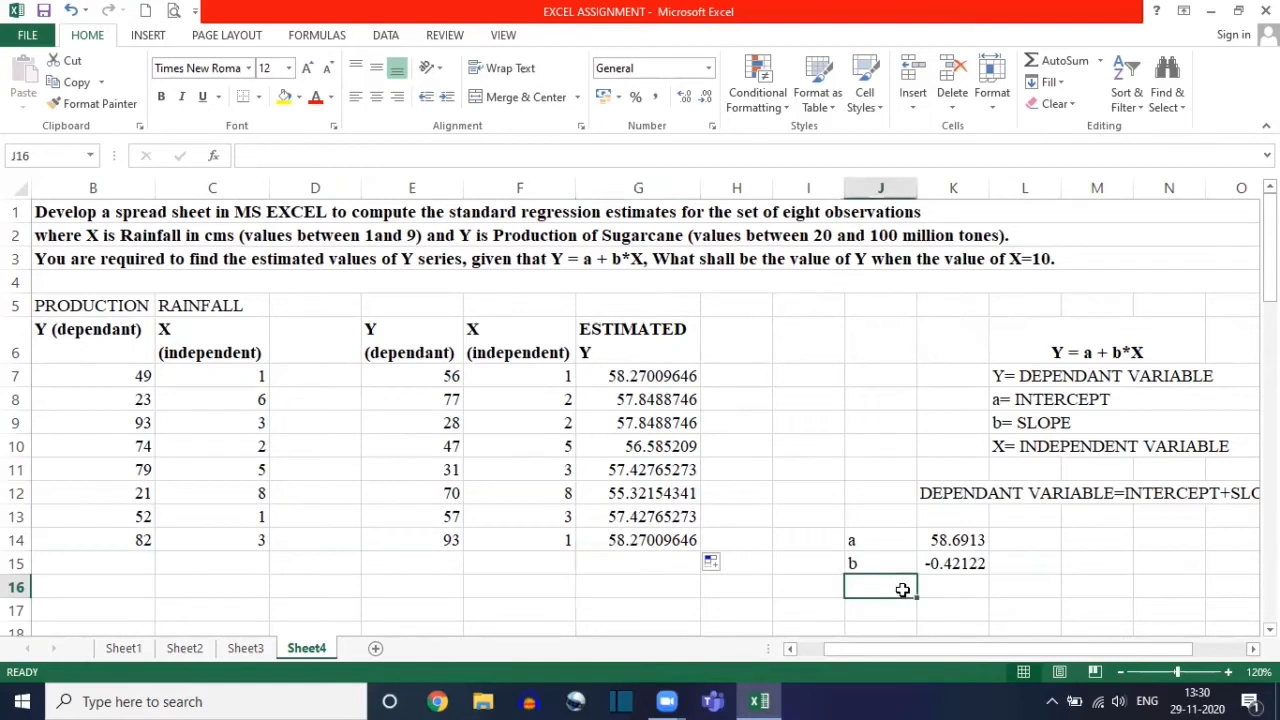
pyautogui.write('corre')
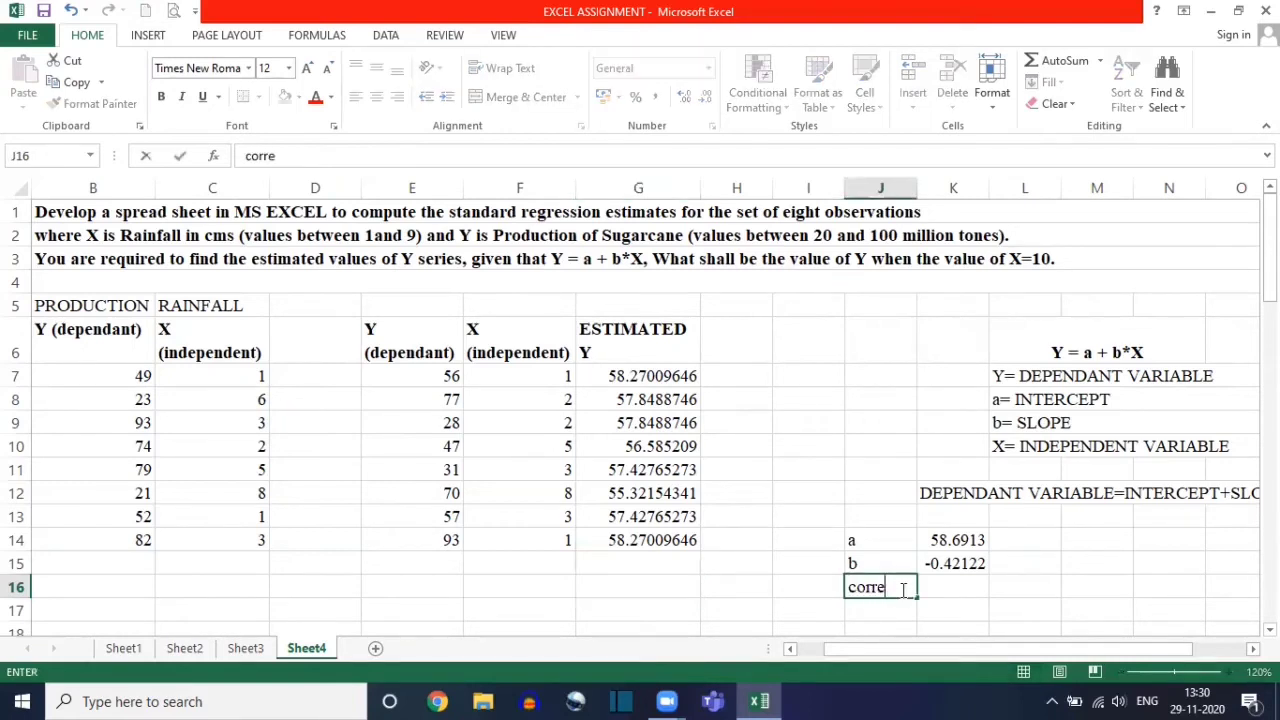
pyautogui.write('lation')
pyautogui.click(979, 607)
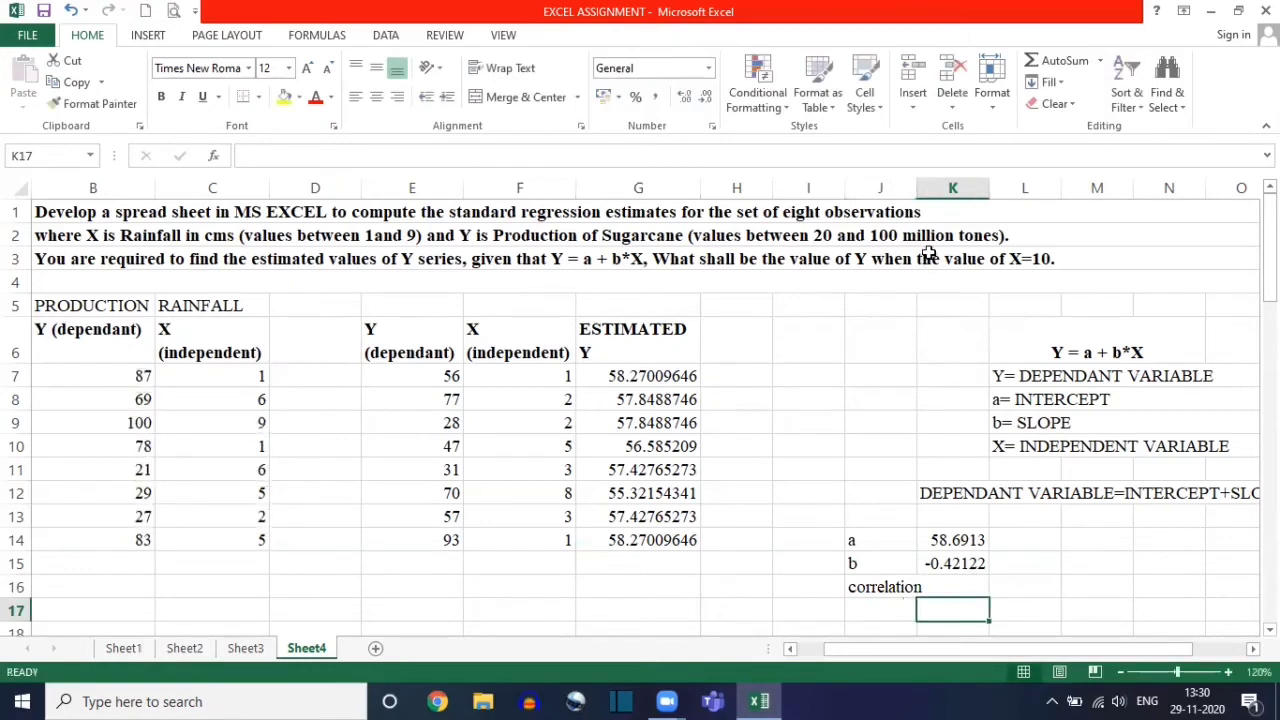
pyautogui.moveTo(914, 188); pyautogui.dragTo(929, 188)
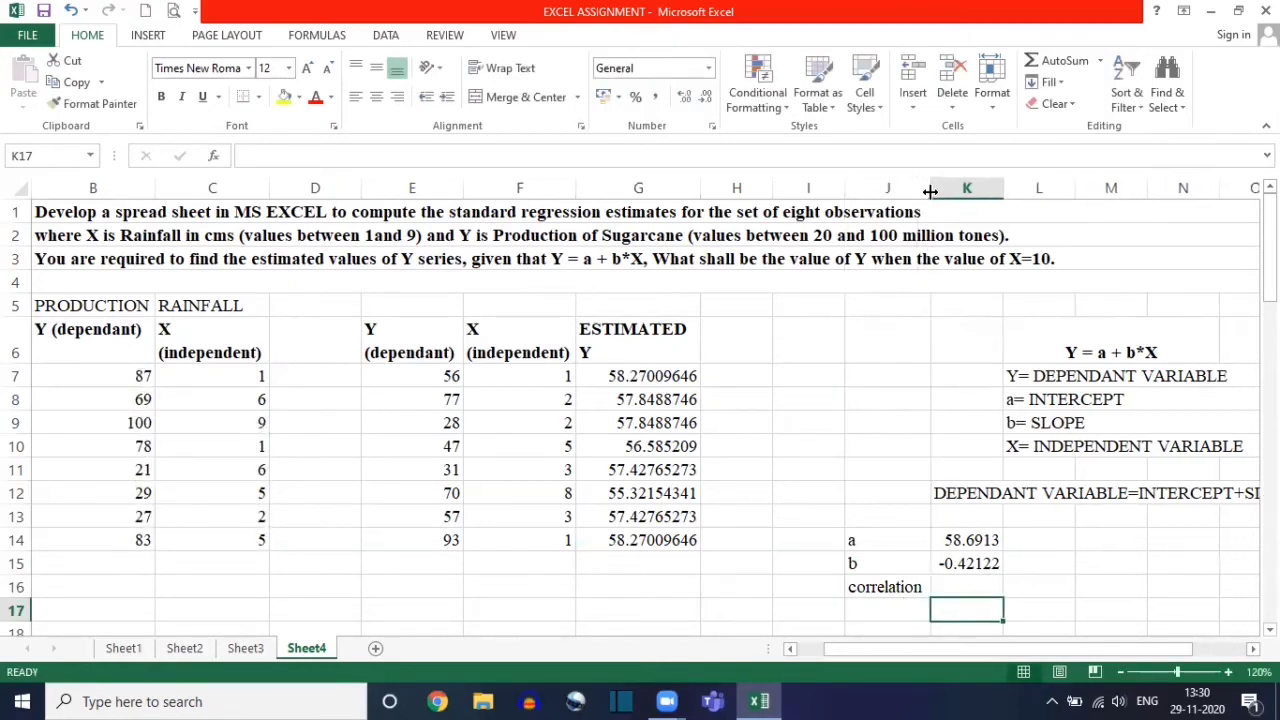
pyautogui.click(957, 585)
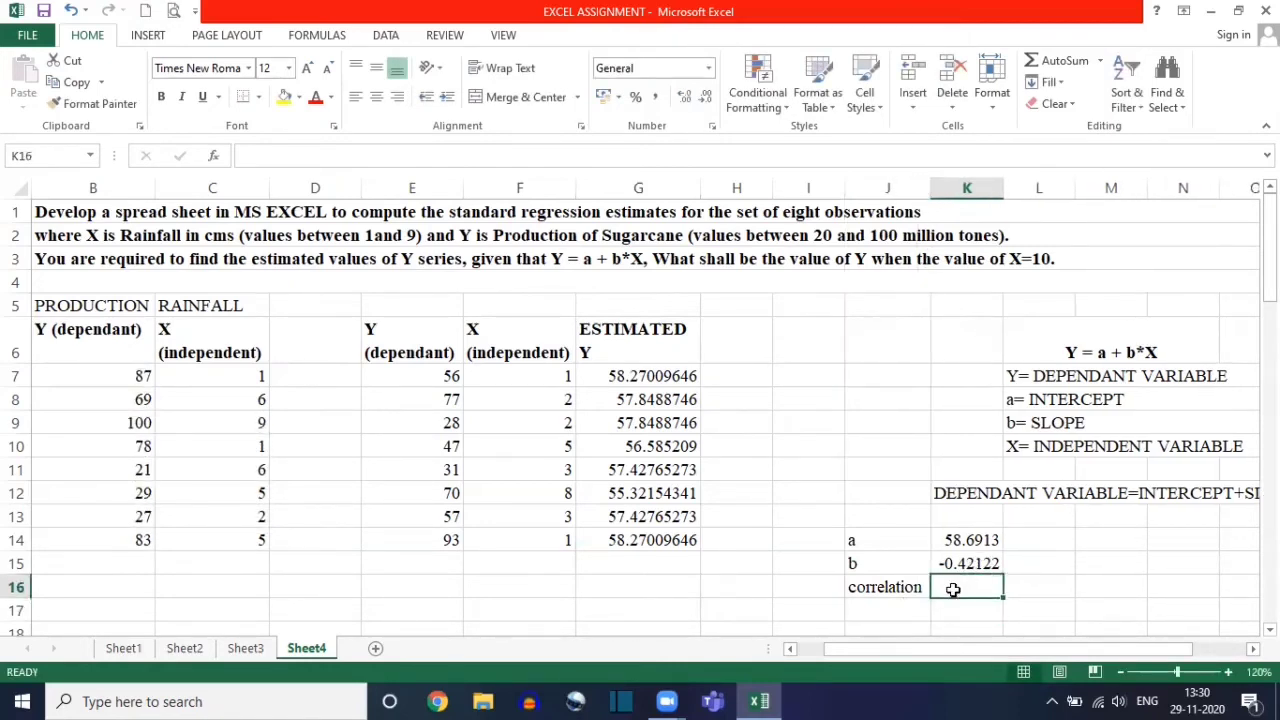
# Step: Compute the correlation in K16 with =correl(F7:F14,E7:E14) from the fixed rainfall and production observations
pyautogui.write('=correl')
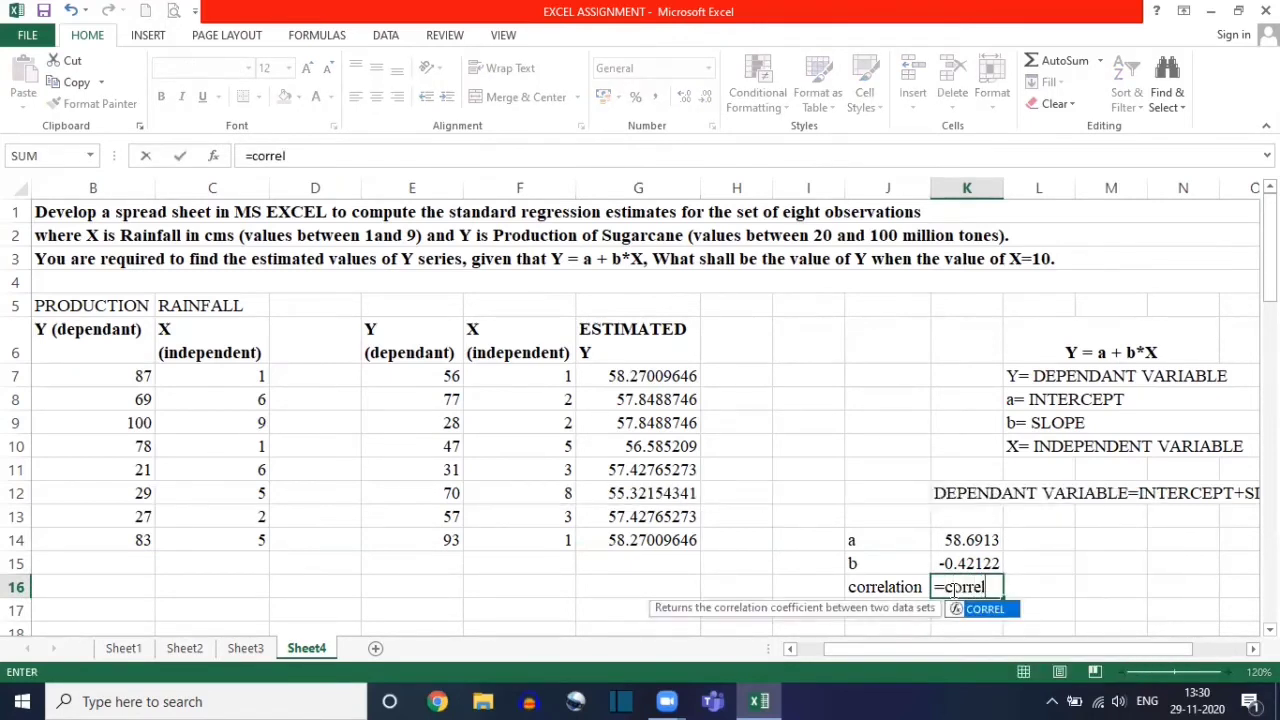
pyautogui.write('(')
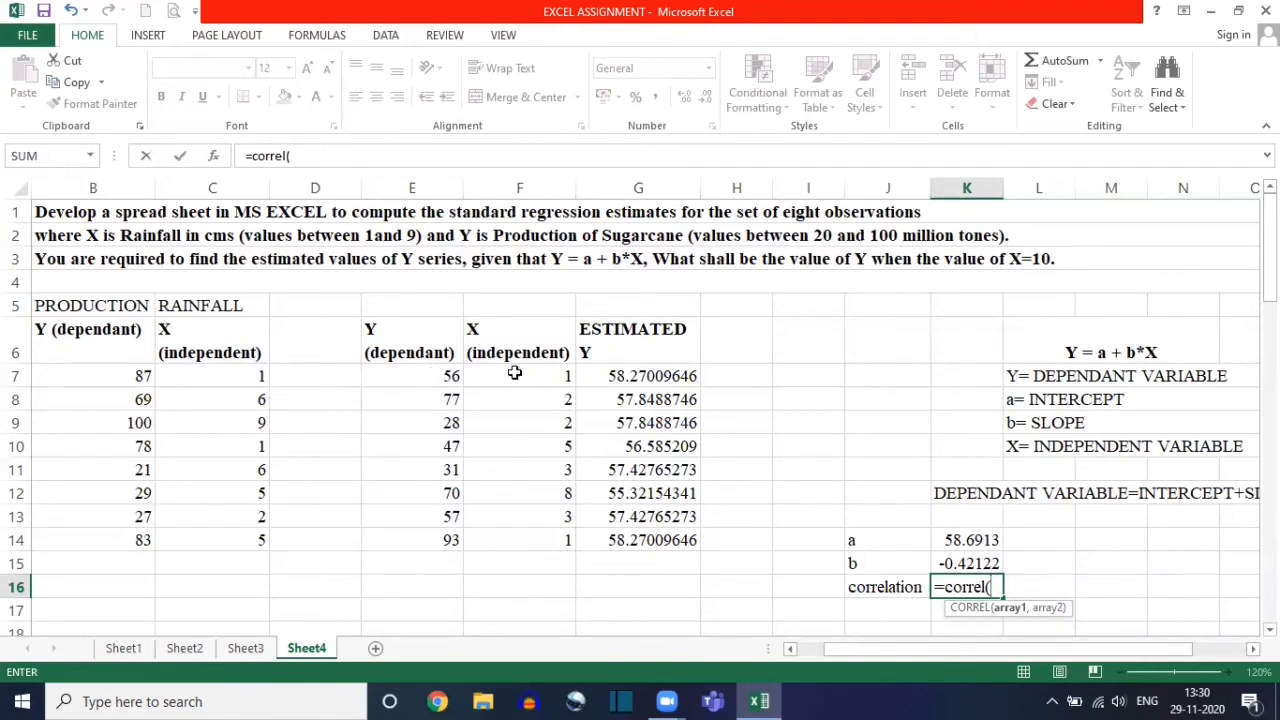
pyautogui.moveTo(514, 373); pyautogui.dragTo(533, 540)
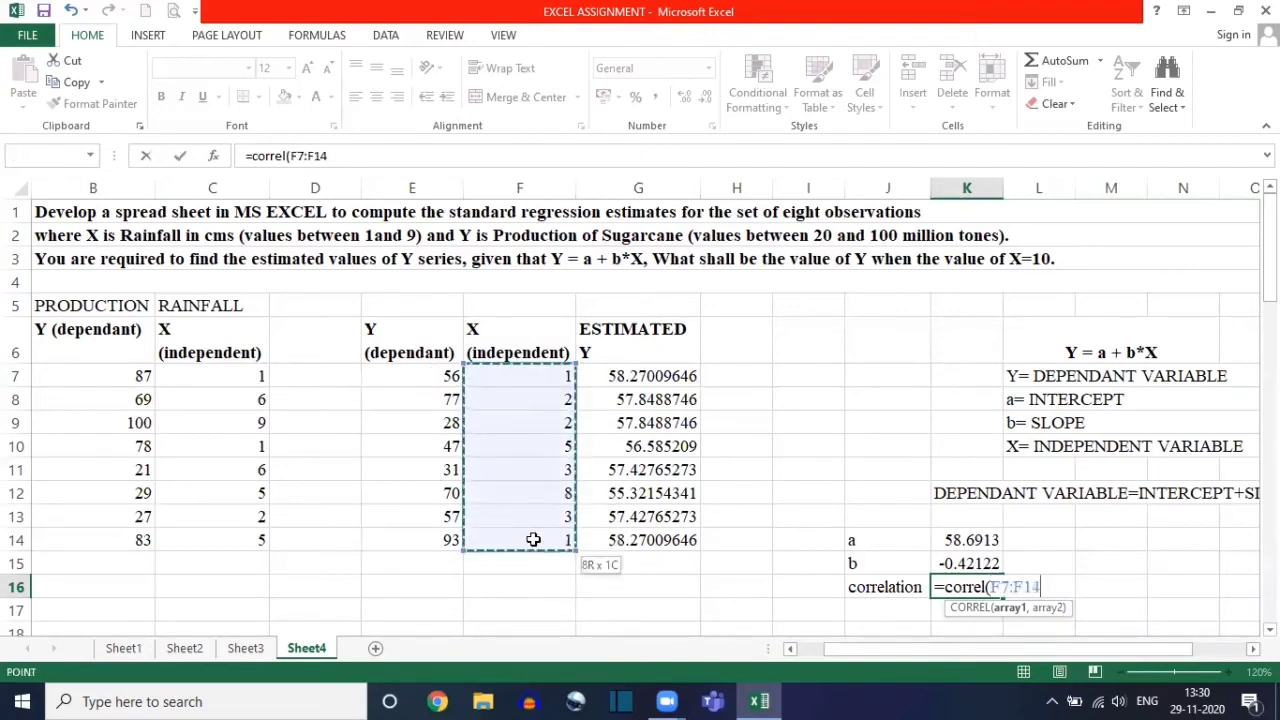
pyautogui.write(',')
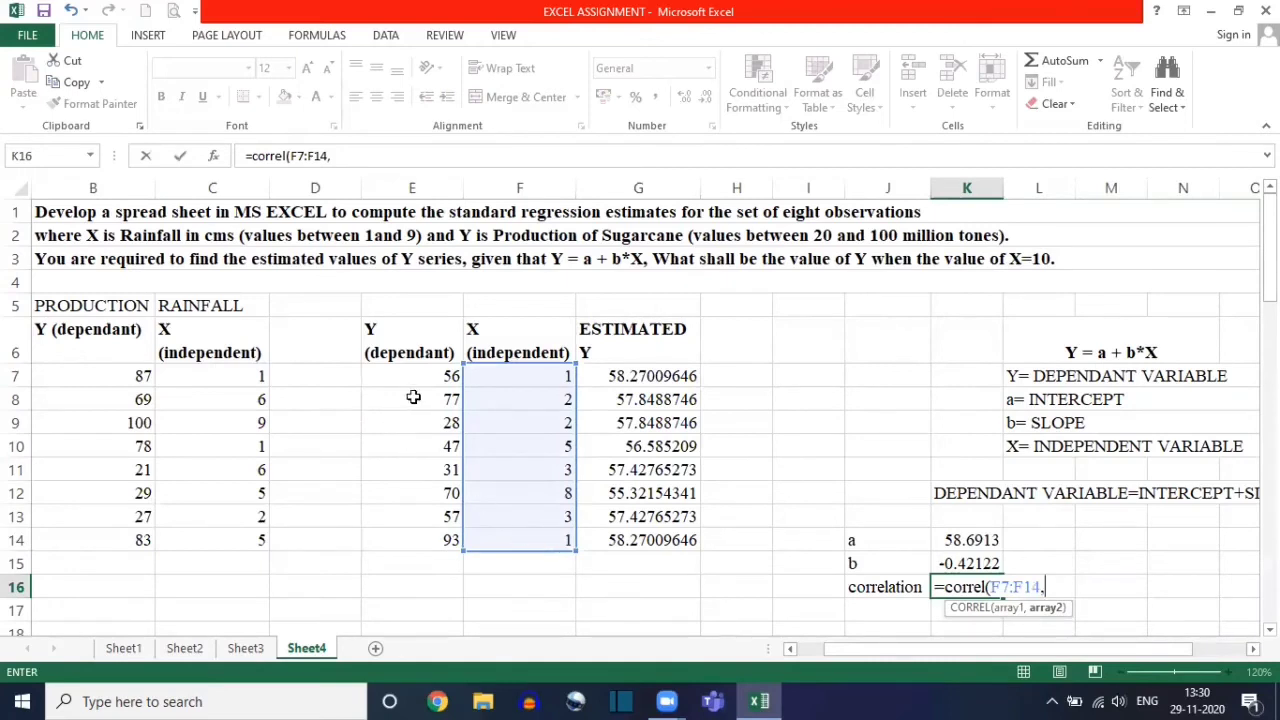
pyautogui.moveTo(408, 376); pyautogui.dragTo(426, 522)
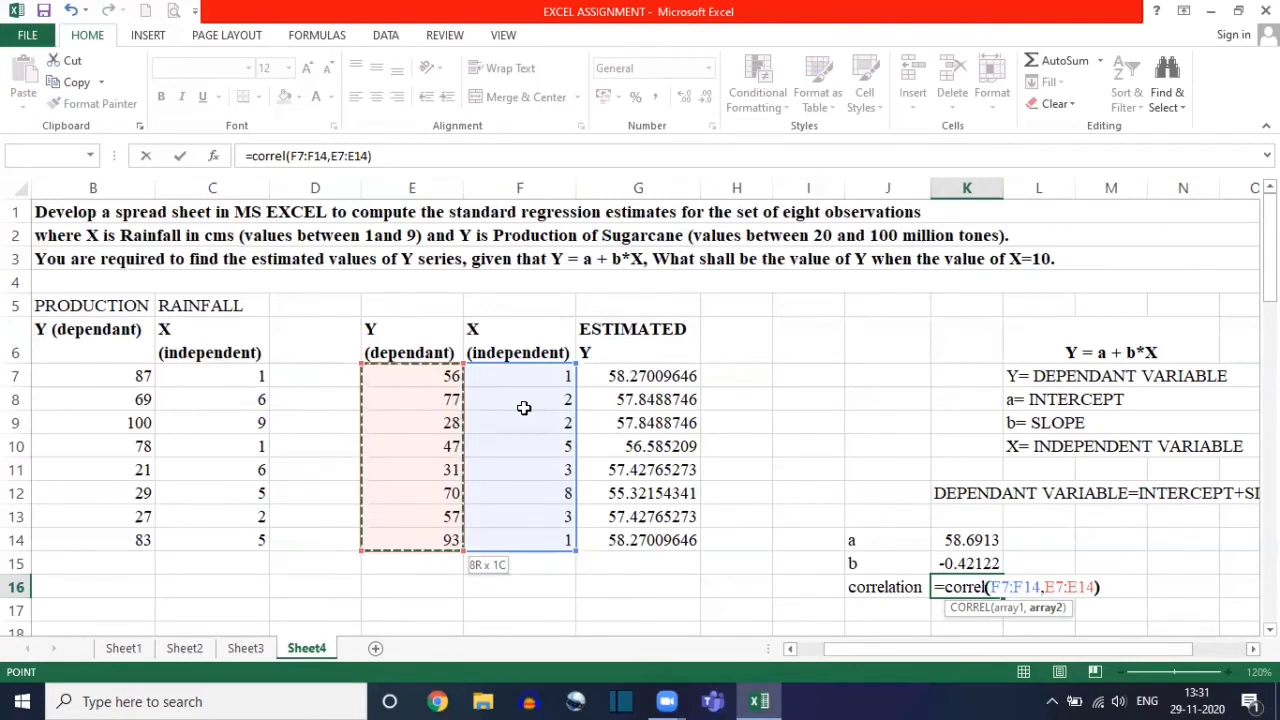
pyautogui.press('Return')
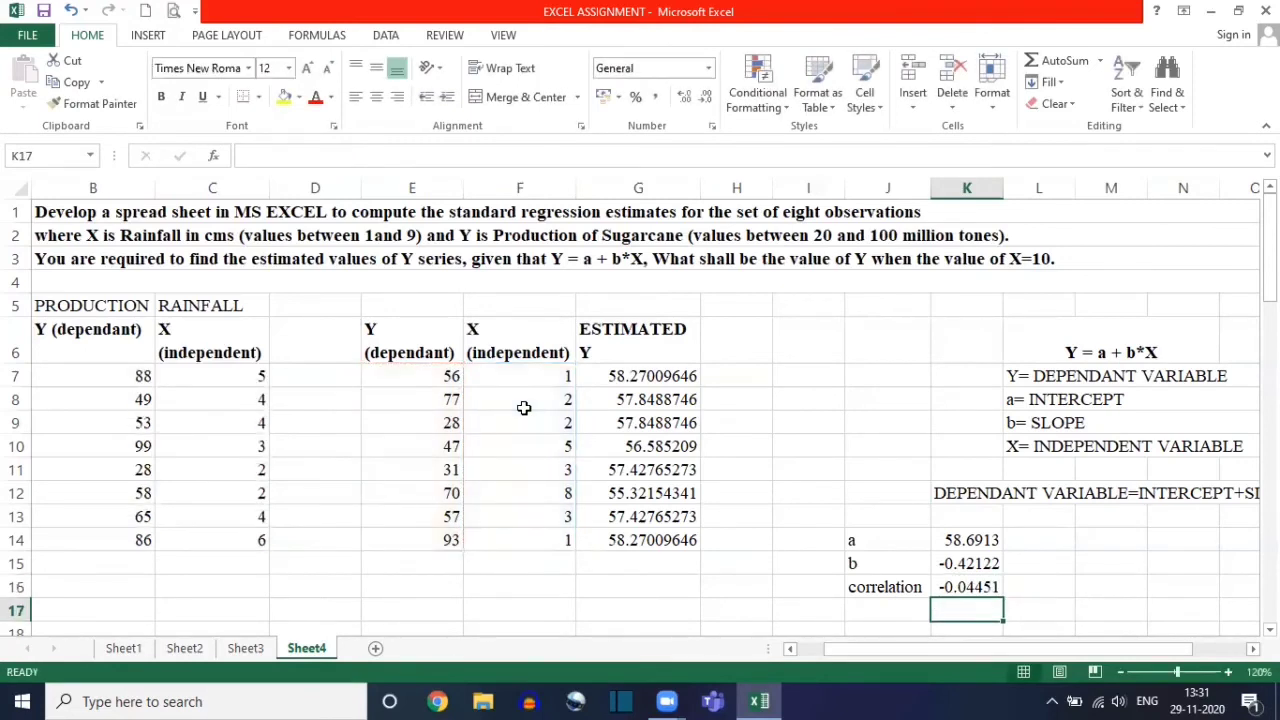
# Step: Review the intercept formula in K14, the fixed Y and X values, the regression equation and the estimate formula in G7
pyautogui.click(980, 540)
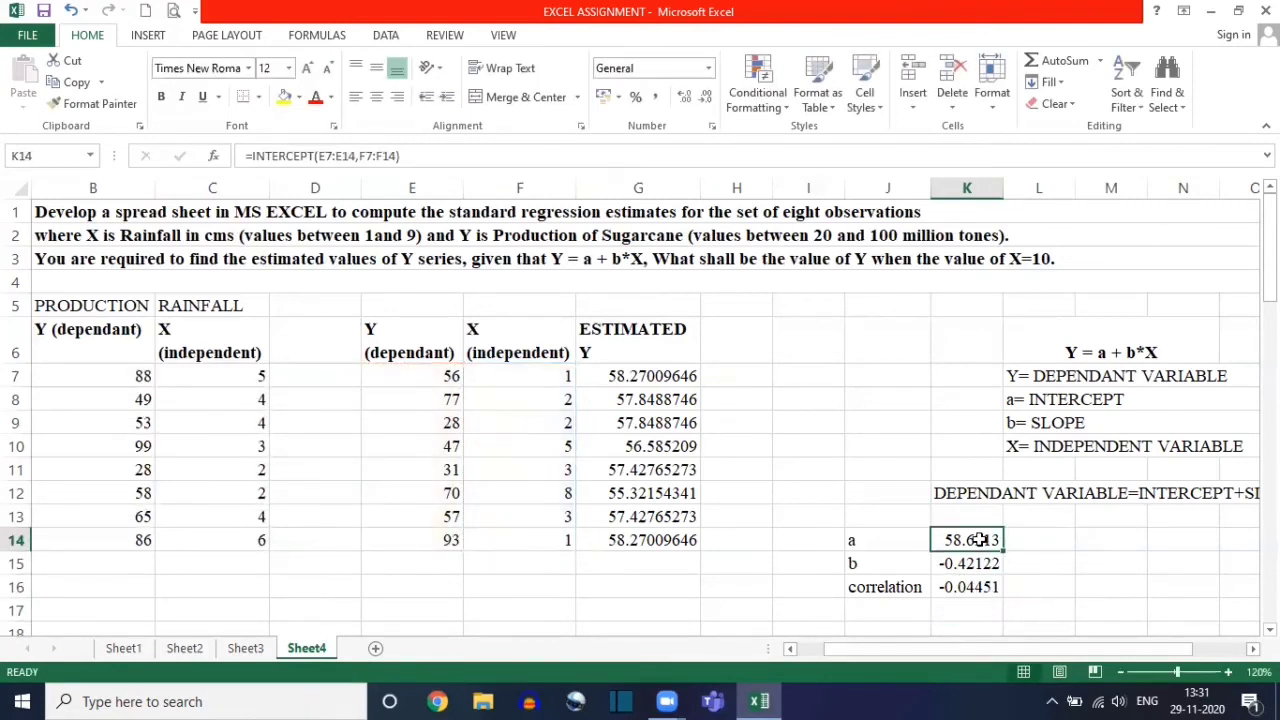
pyautogui.doubleClick(980, 540)
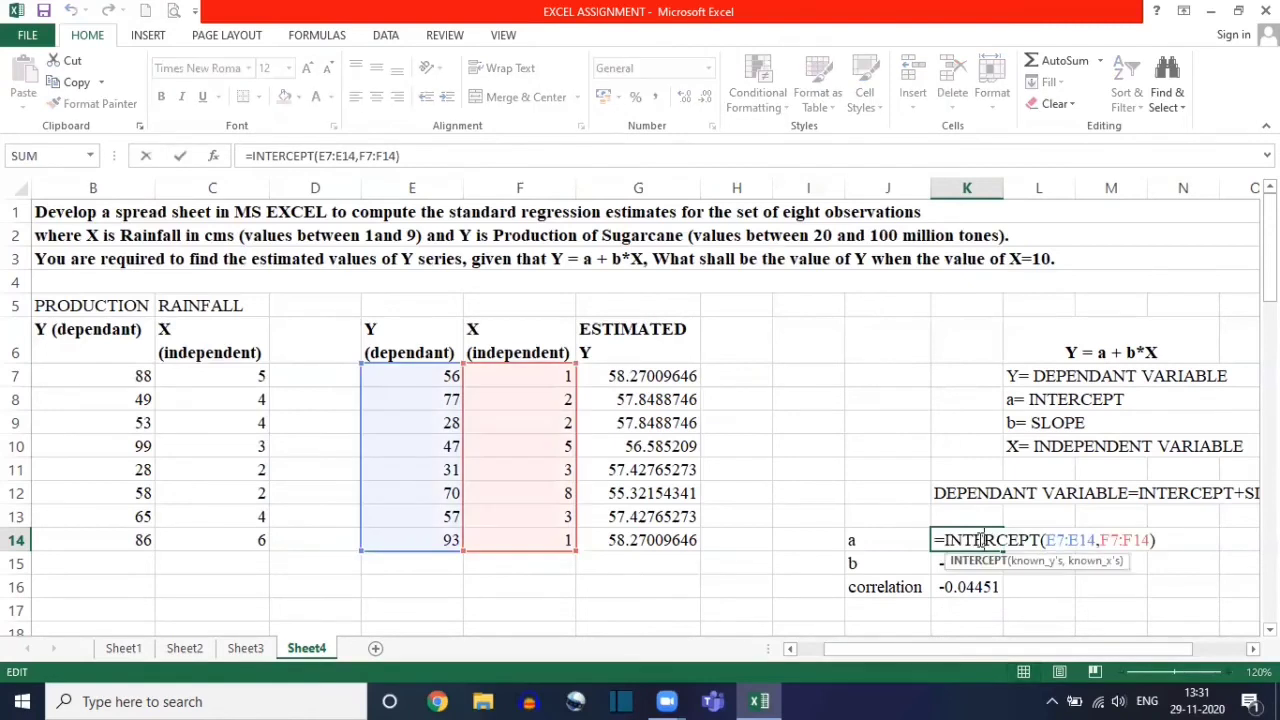
pyautogui.click(1072, 540)
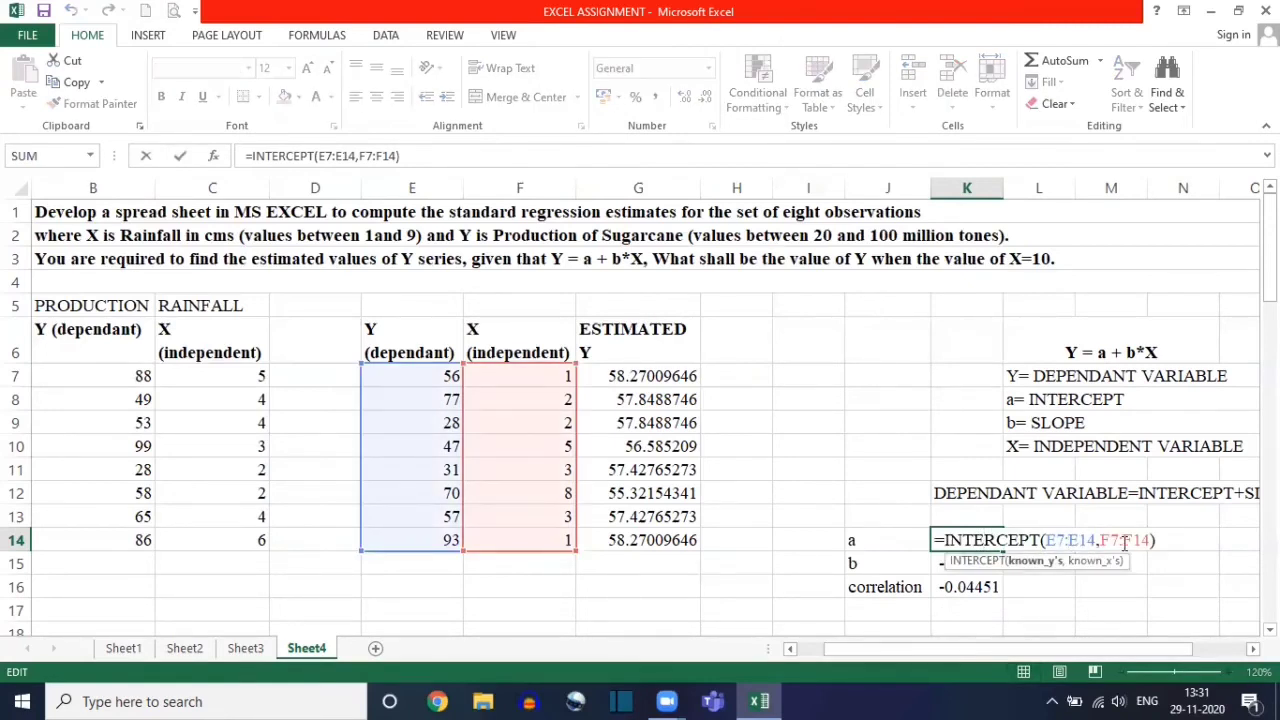
pyautogui.press('Escape')
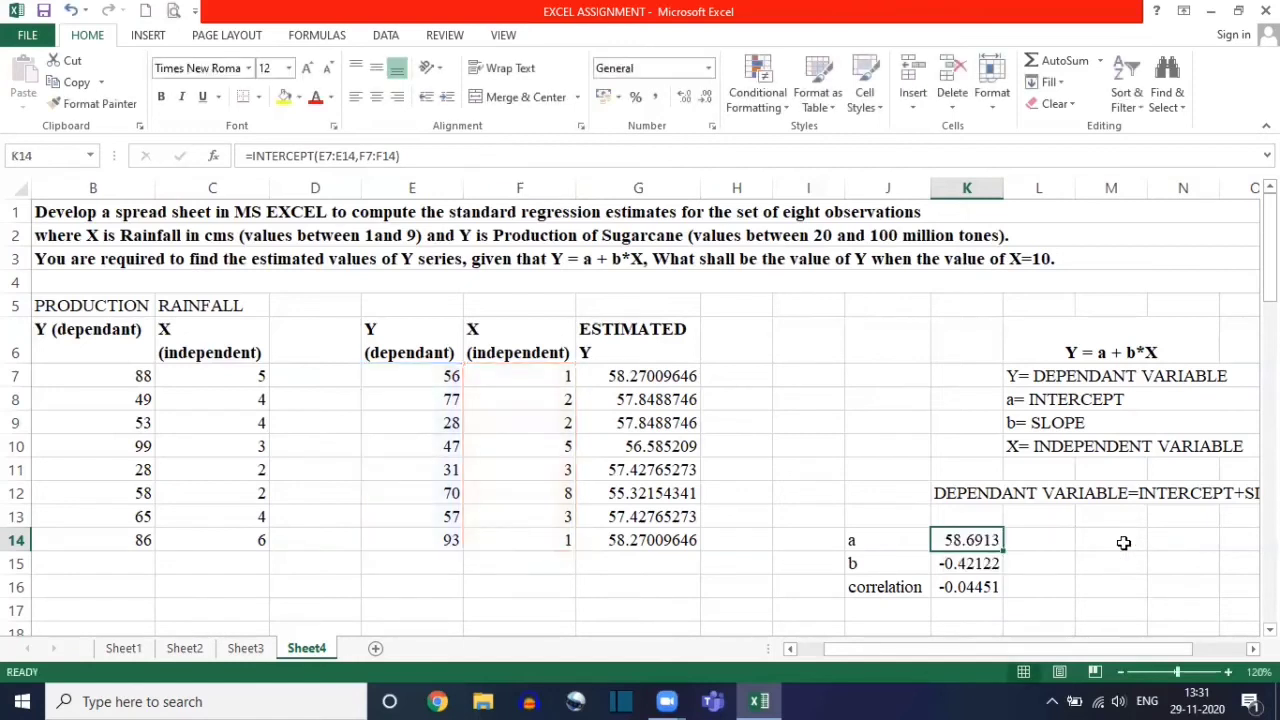
pyautogui.click(763, 555)
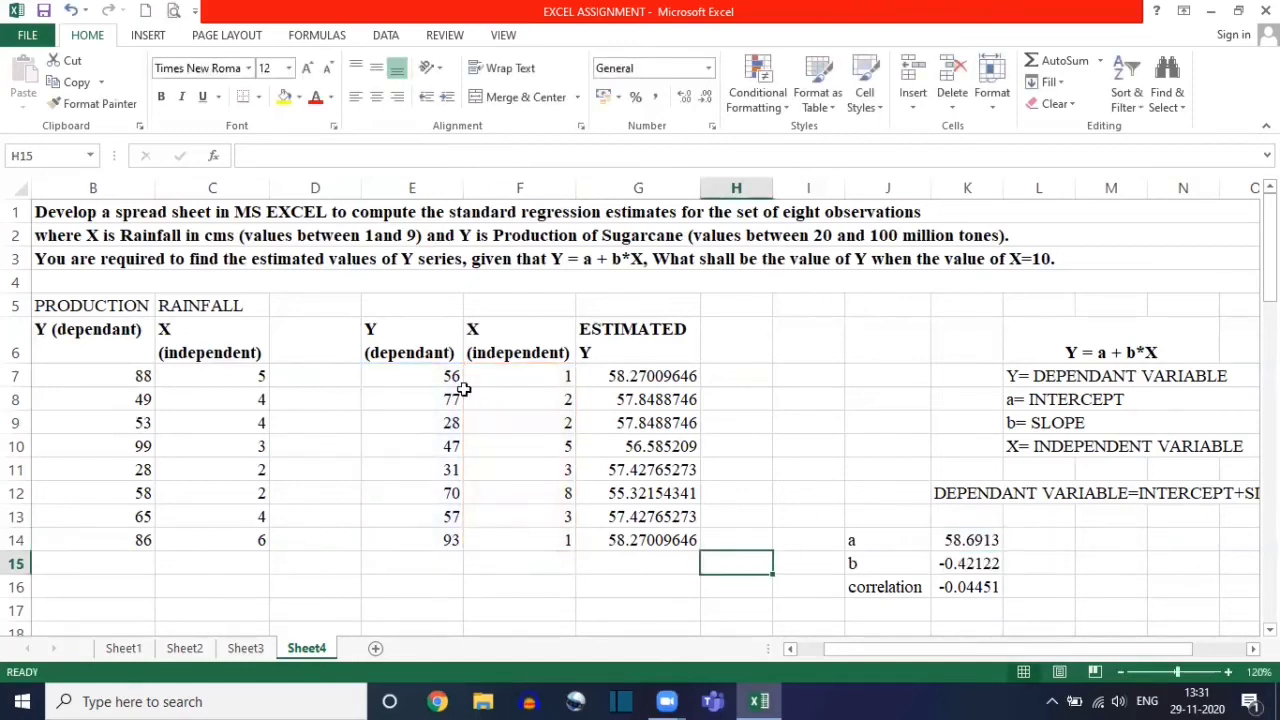
pyautogui.click(399, 379)
pyautogui.click(507, 391)
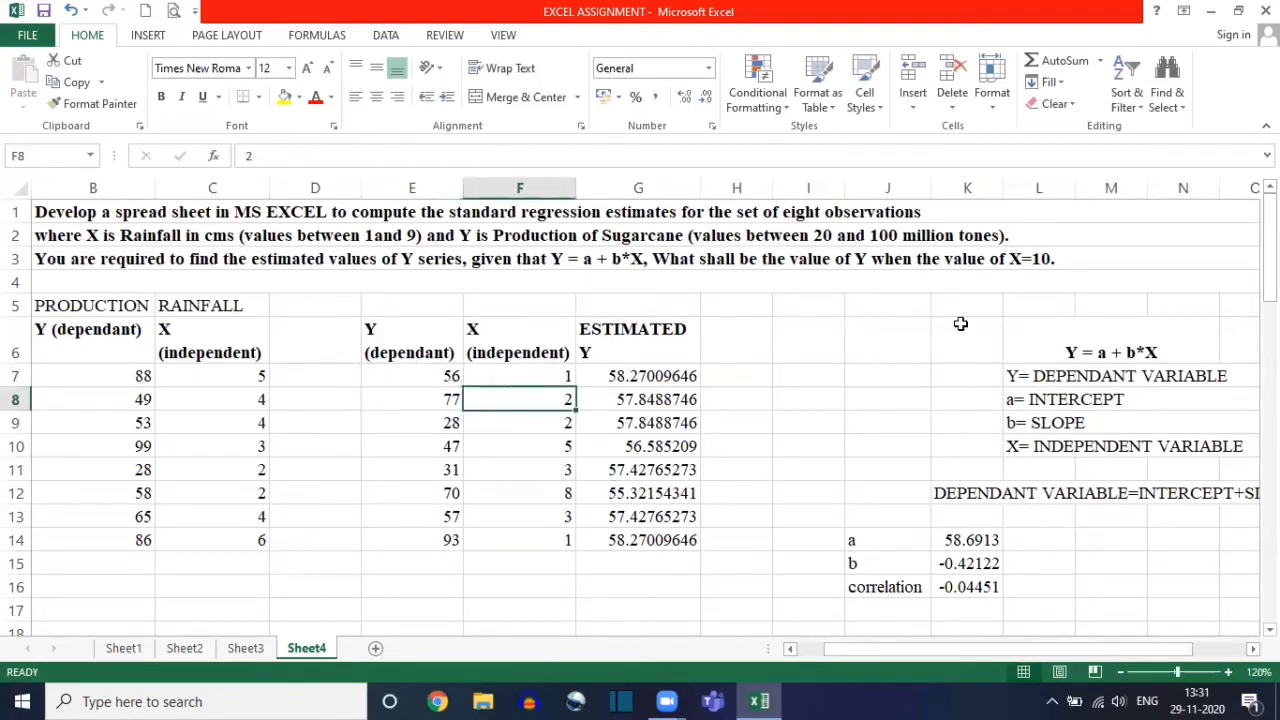
pyautogui.click(1105, 356)
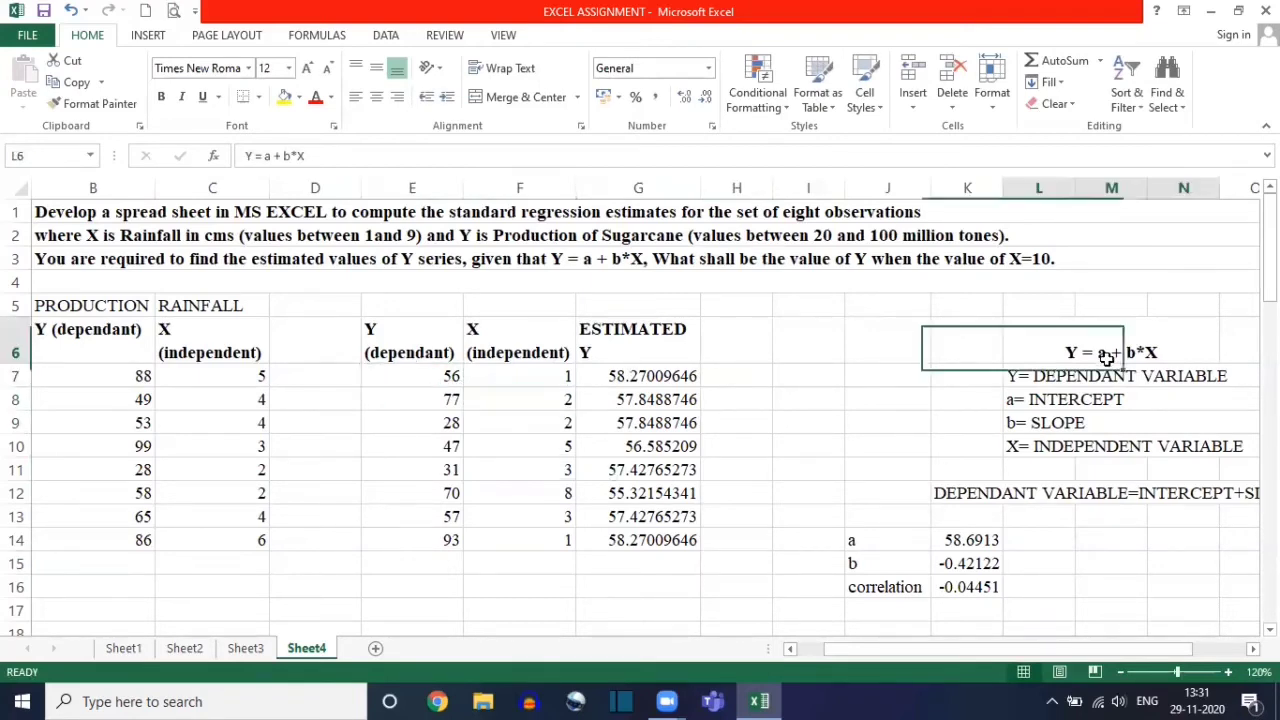
pyautogui.click(634, 380)
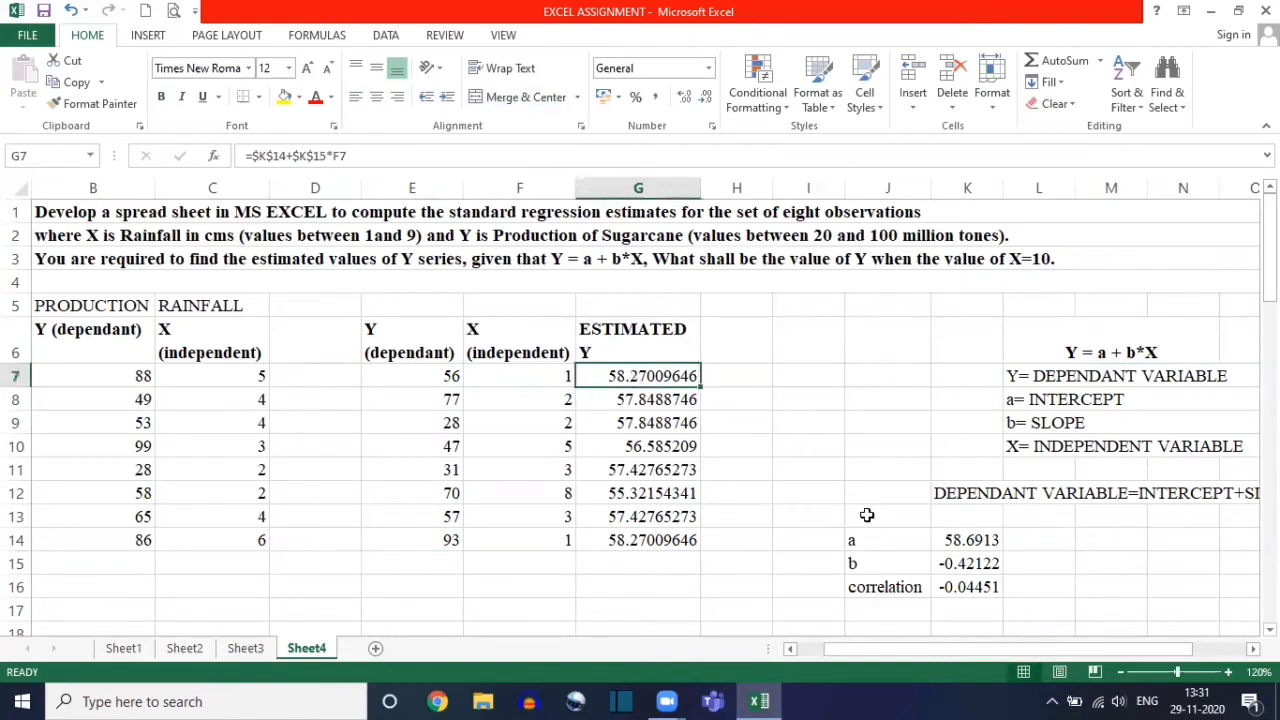
# Step: Insert a markers-only scatter chart from the Y, X and ESTIMATED Y columns with their headers, E6:G14
pyautogui.click(385, 339)
pyautogui.hotkey('shift', 'Right')
pyautogui.hotkey('shift', 'Right')
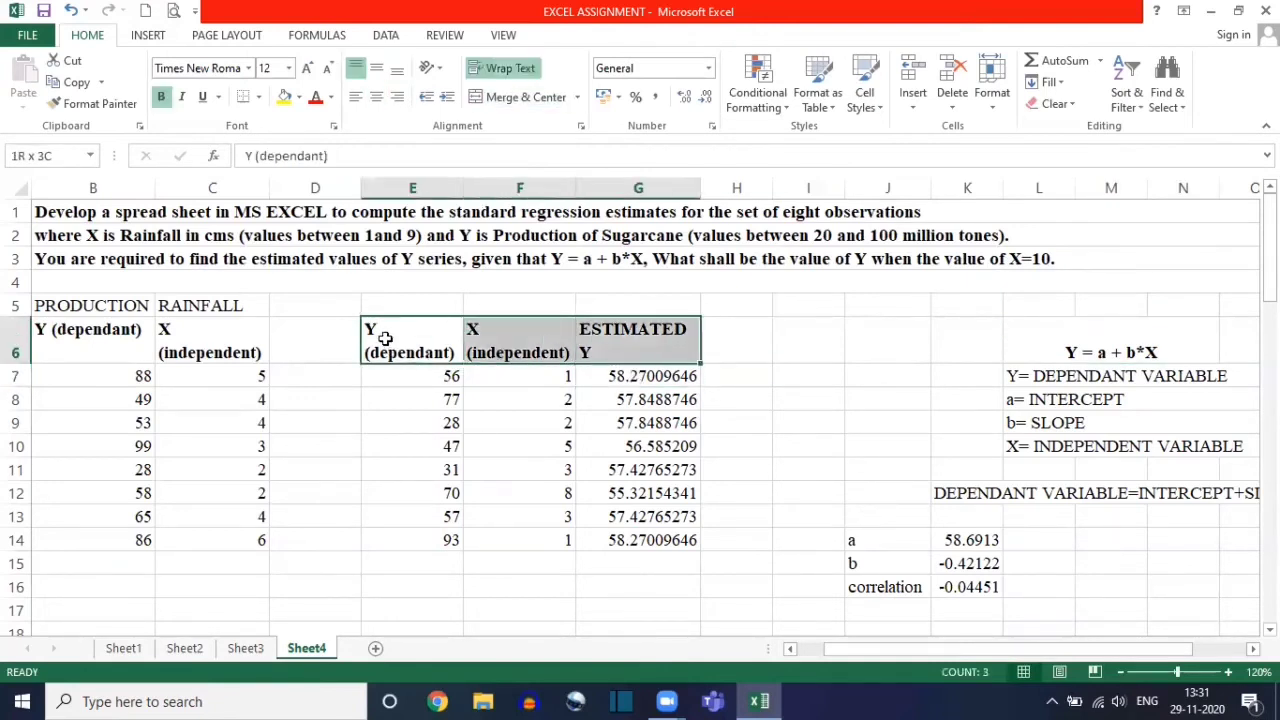
pyautogui.hotkey('shift', 'Down')
pyautogui.hotkey('shift', 'Down')
pyautogui.hotkey('shift', 'Down')
pyautogui.hotkey('shift', 'Down')
pyautogui.hotkey('shift', 'Down')
pyautogui.hotkey('shift', 'Down')
pyautogui.hotkey('shift', 'Down')
pyautogui.hotkey('shift', 'Down')
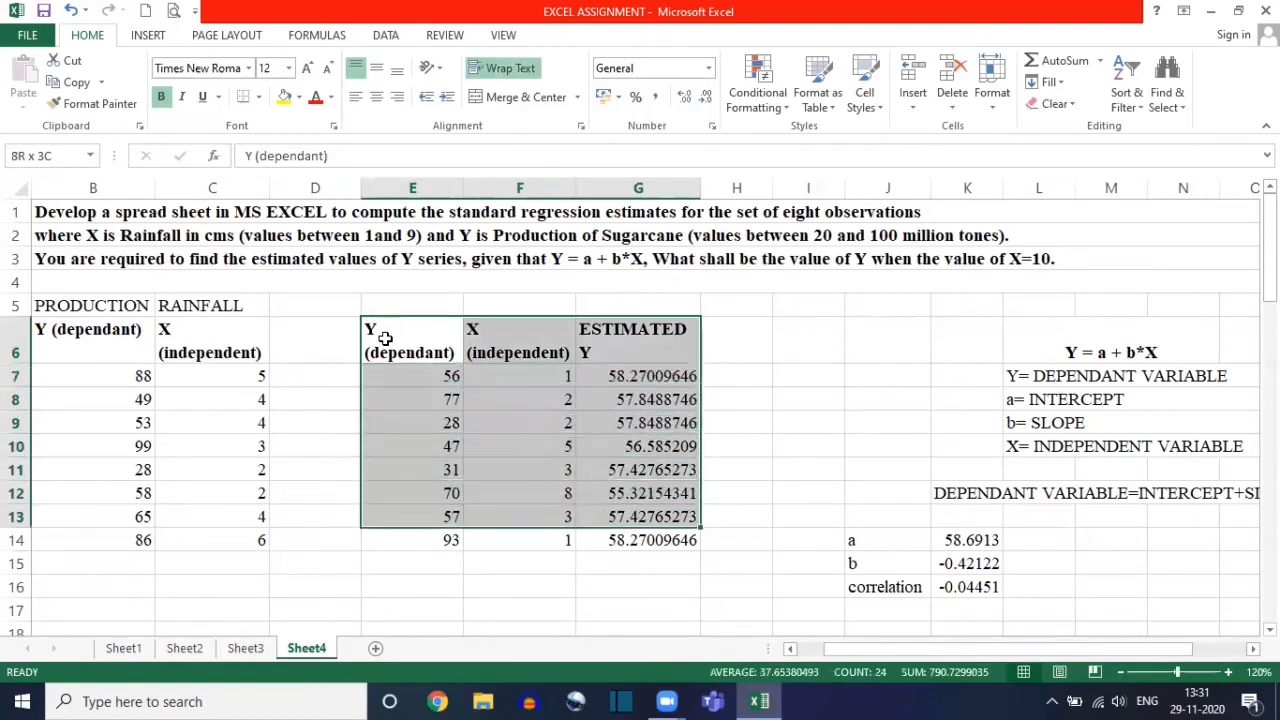
pyautogui.click(140, 35)
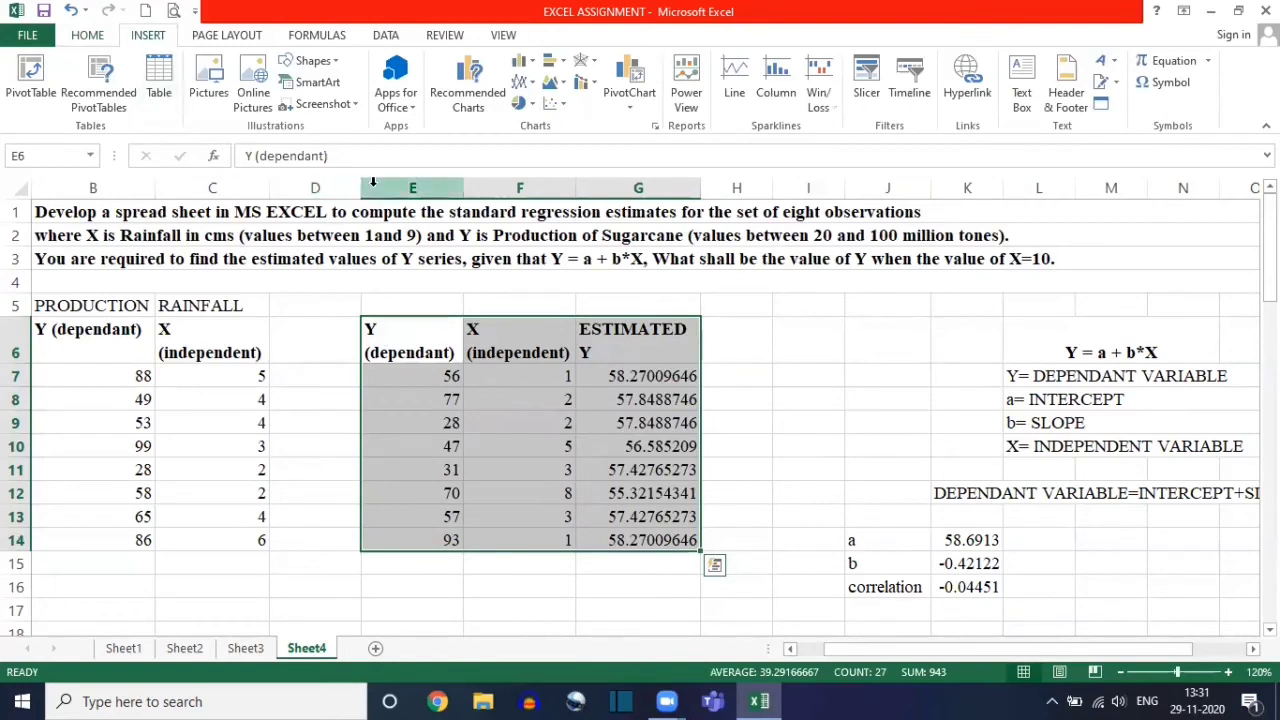
pyautogui.click(562, 99)
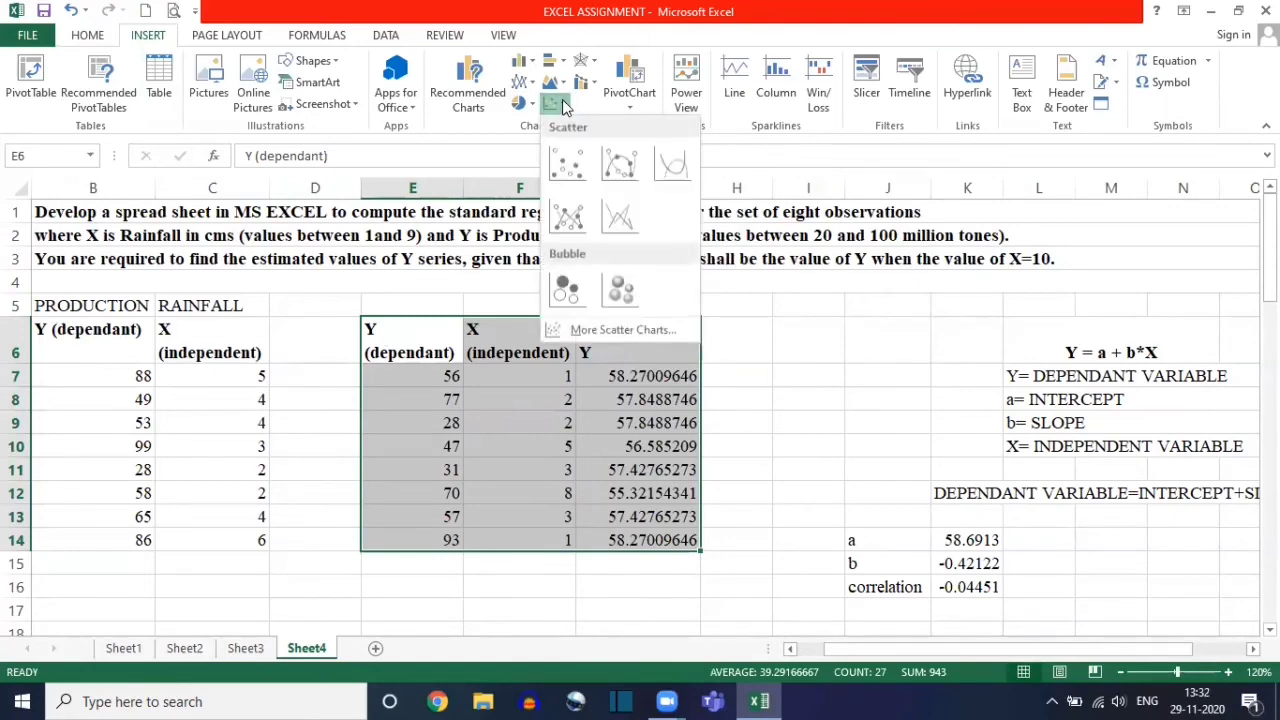
pyautogui.click(566, 175)
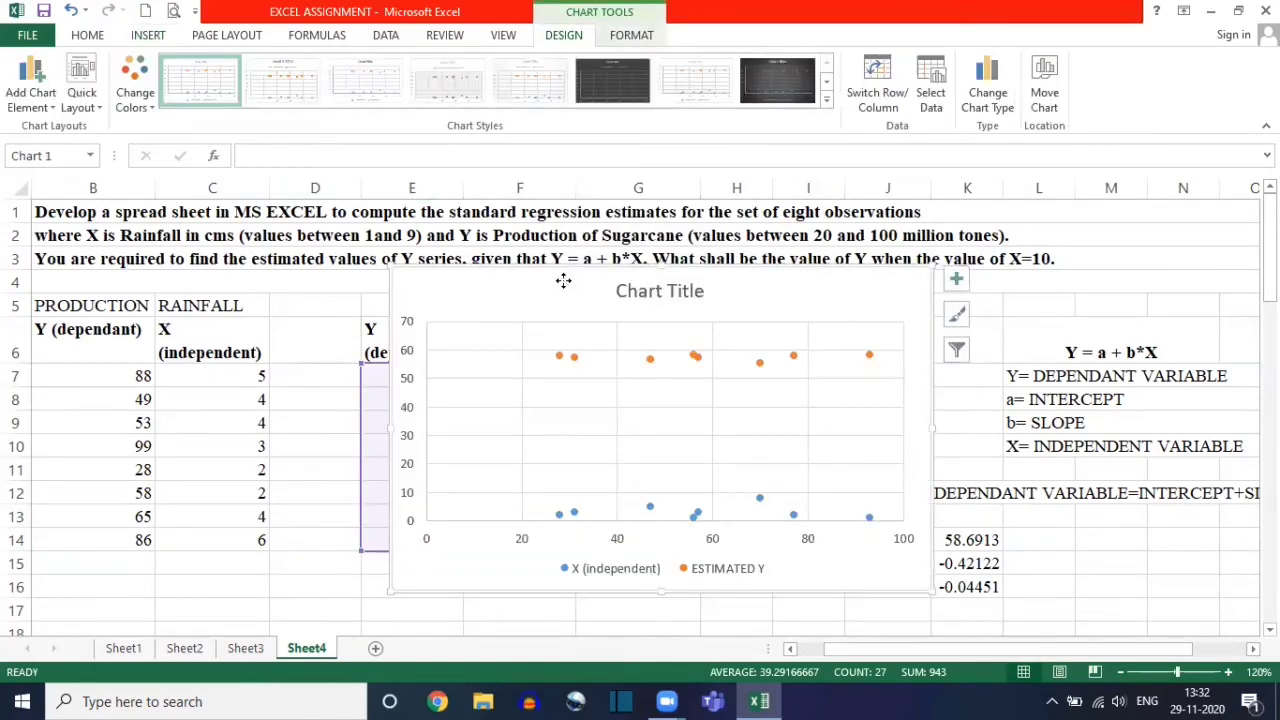
# Step: Move the scatter chart down the sheet so it starts around row 11, clear of the upper data rows
pyautogui.moveTo(563, 280); pyautogui.dragTo(558, 455)
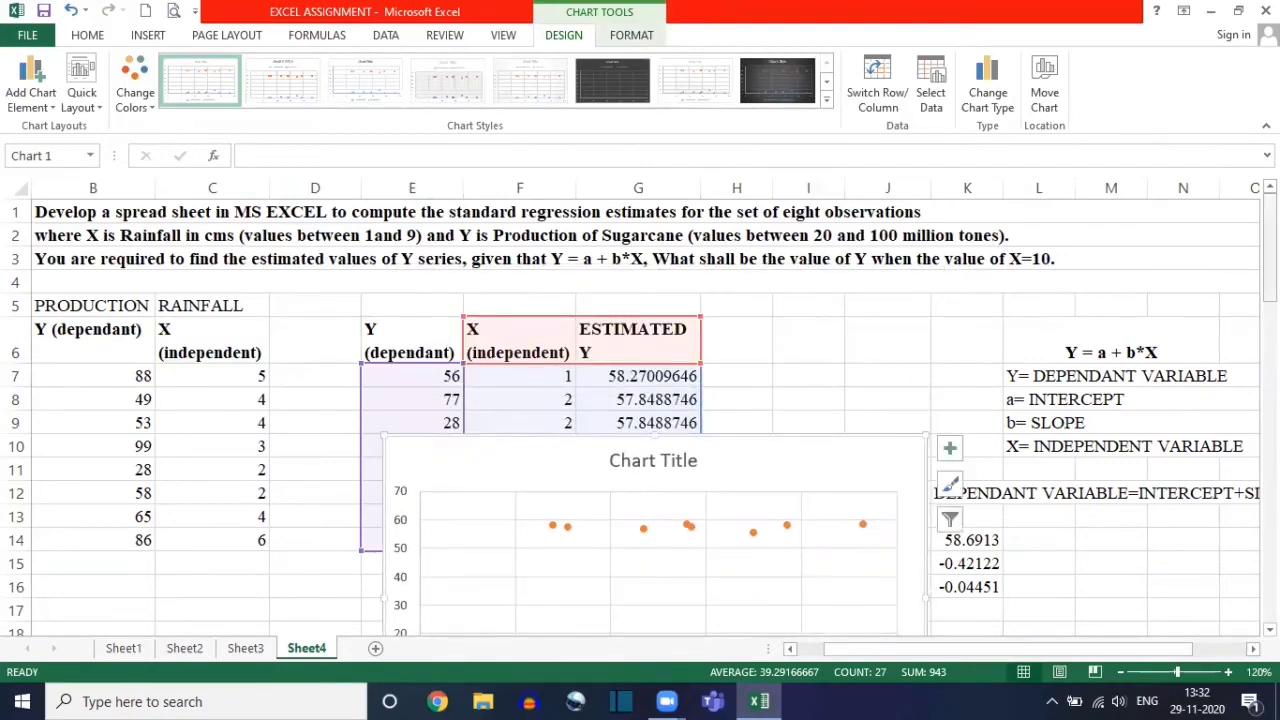
pyautogui.moveTo(1270, 245); pyautogui.dragTo(1270, 292)
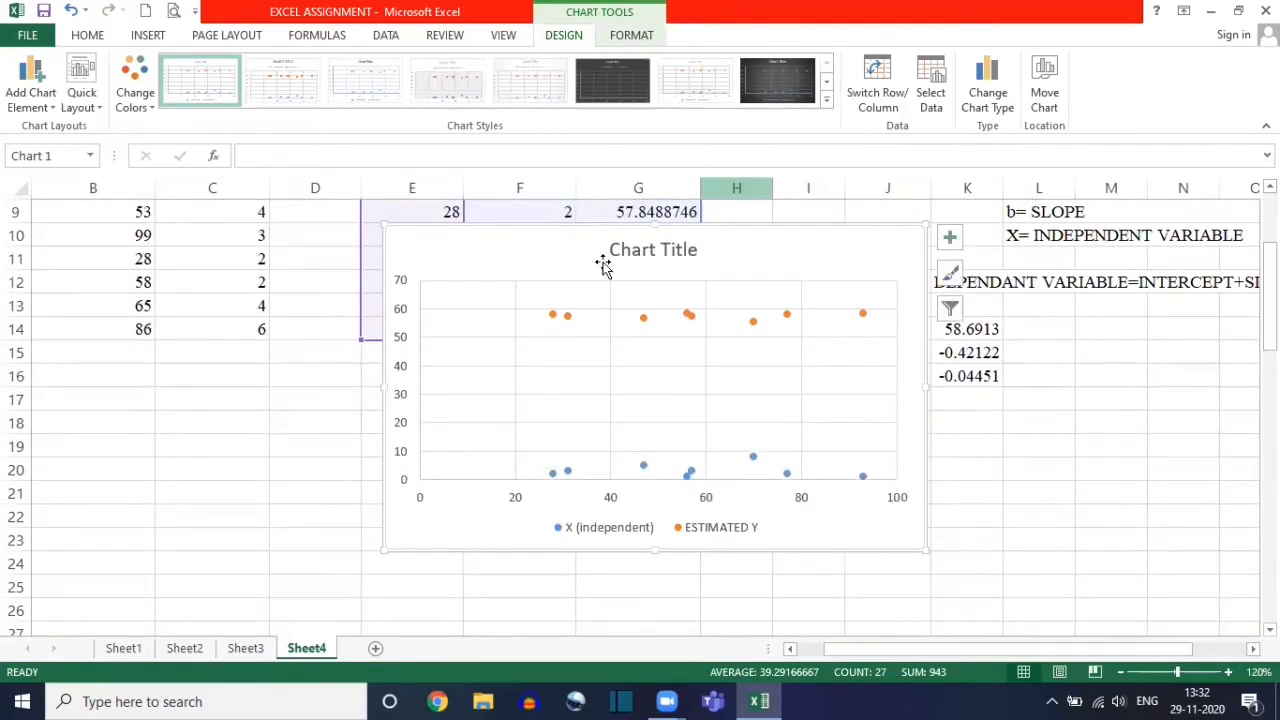
pyautogui.moveTo(567, 258); pyautogui.dragTo(526, 295)
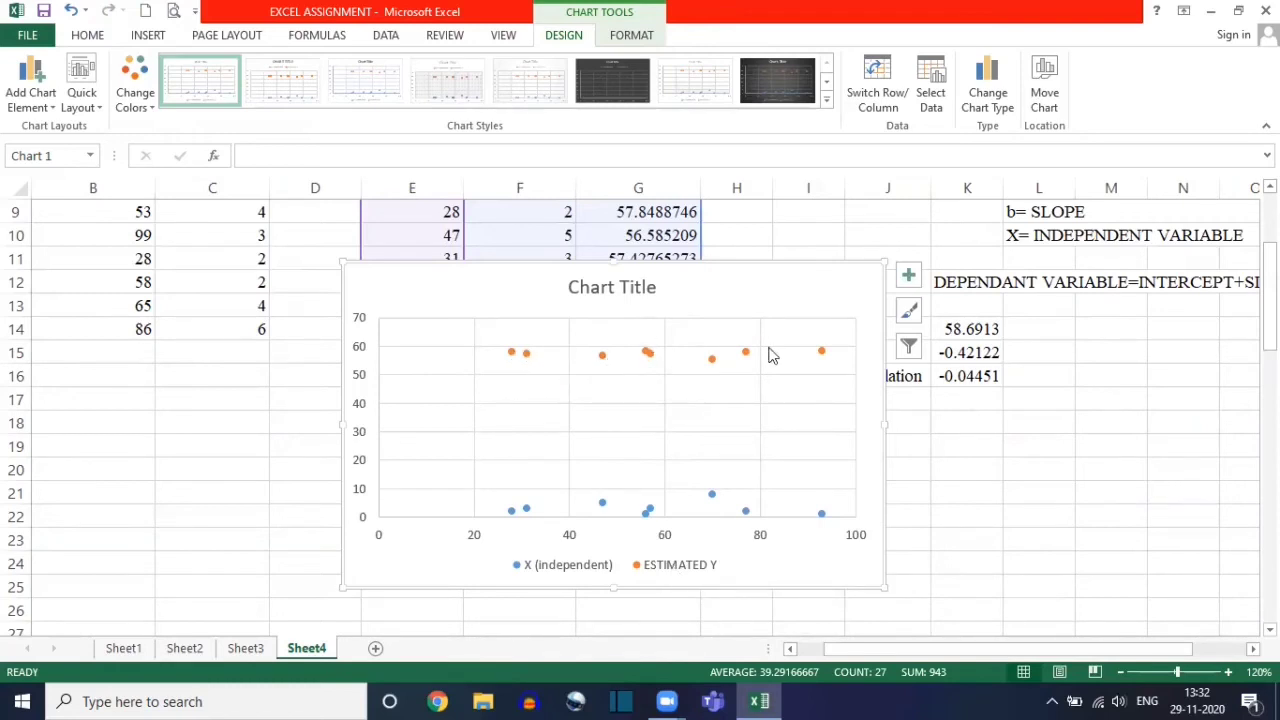
# Step: Replace the scatter chart's placeholder title with Regression
pyautogui.click(610, 290)
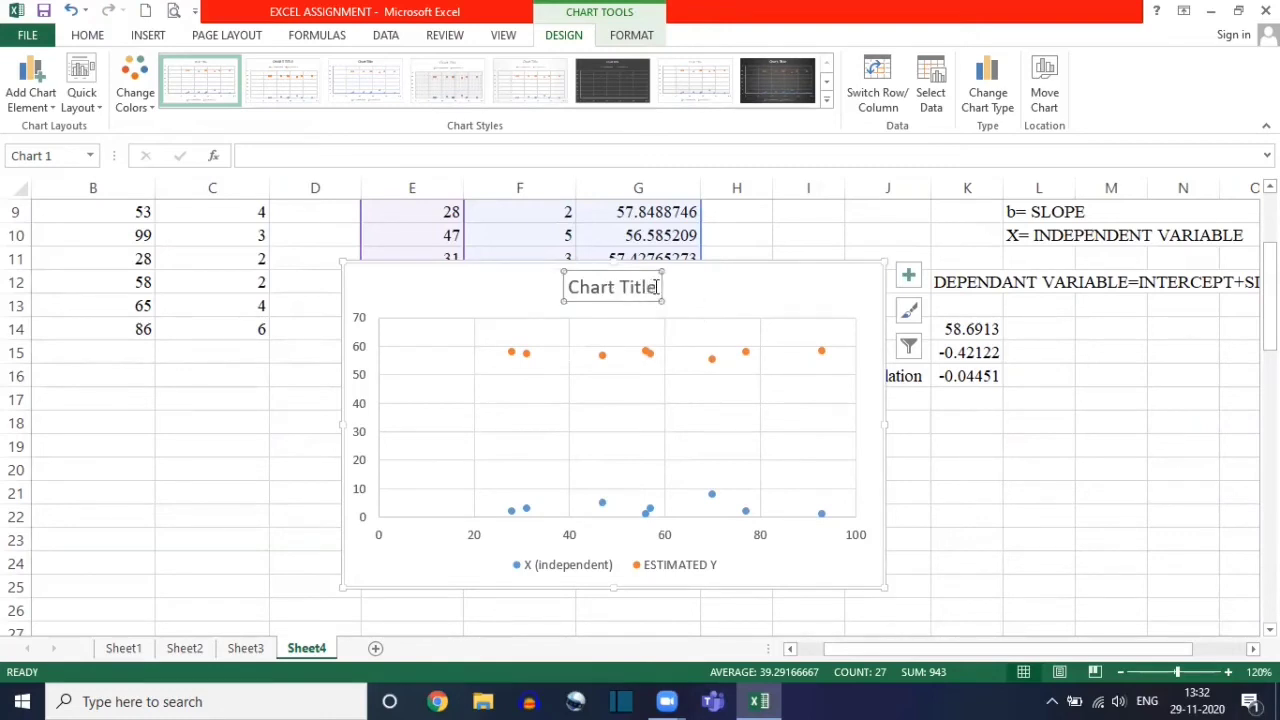
pyautogui.click(656, 287)
pyautogui.press('BackSpace')
pyautogui.press('BackSpace')
pyautogui.press('BackSpace')
pyautogui.press('BackSpace')
pyautogui.press('BackSpace')
pyautogui.press('BackSpace')
pyautogui.press('BackSpace')
pyautogui.press('BackSpace')
pyautogui.press('BackSpace')
pyautogui.press('BackSpace')
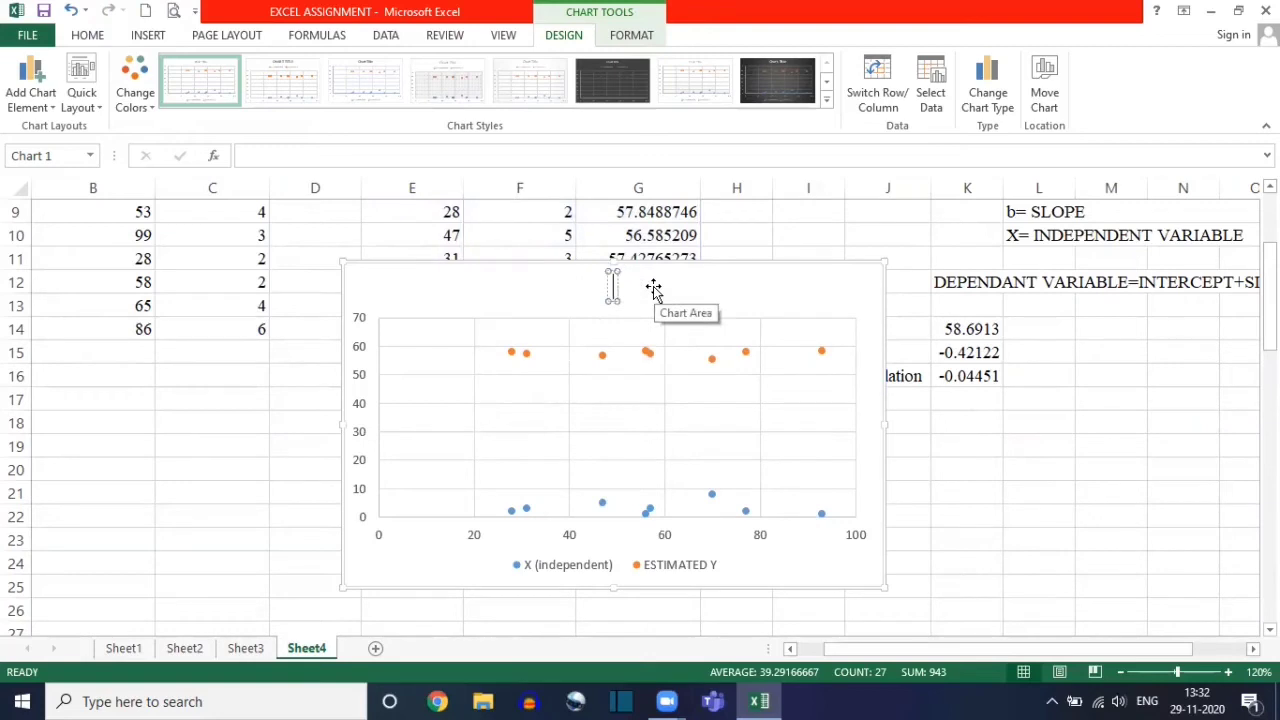
pyautogui.write('regress')
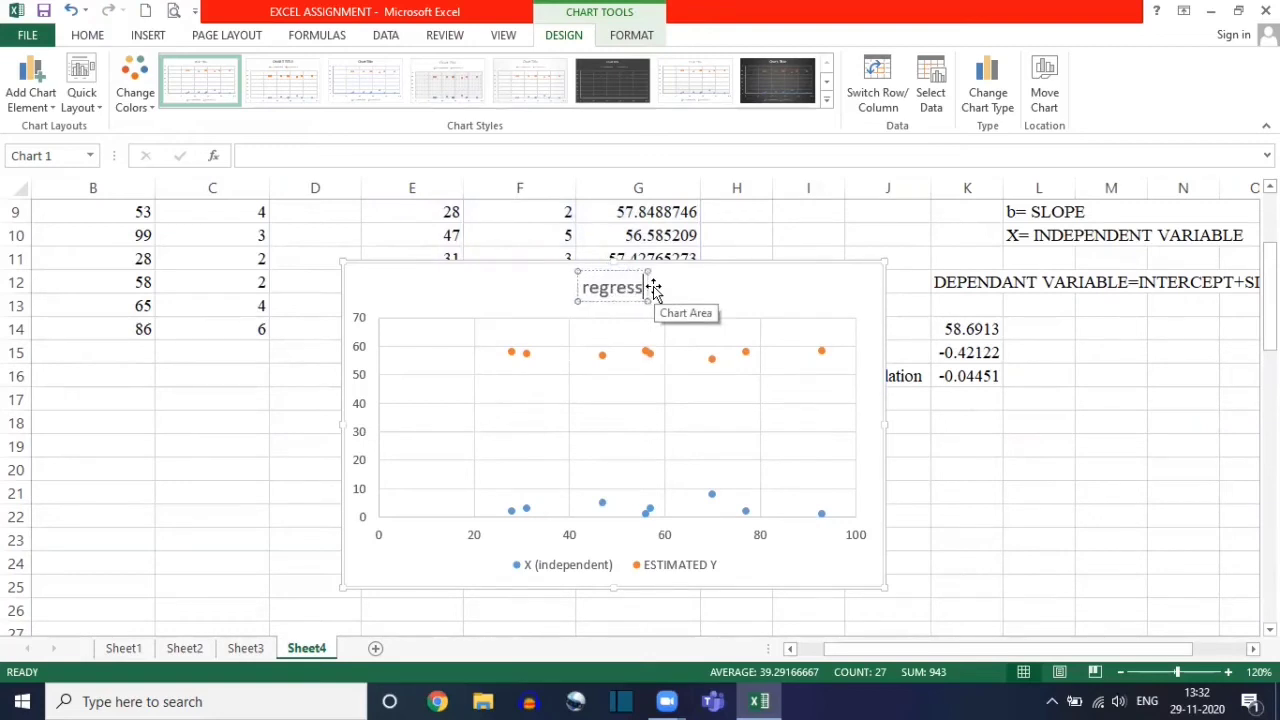
pyautogui.write('ion')
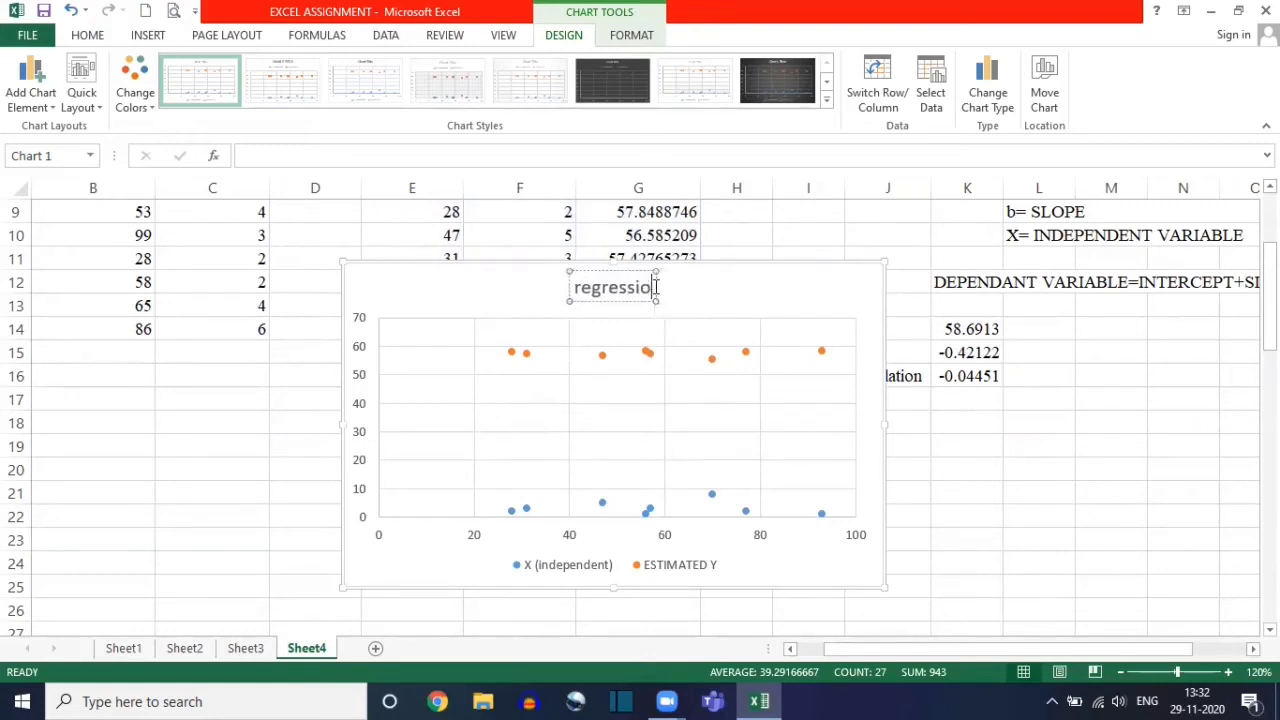
pyautogui.click(574, 288)
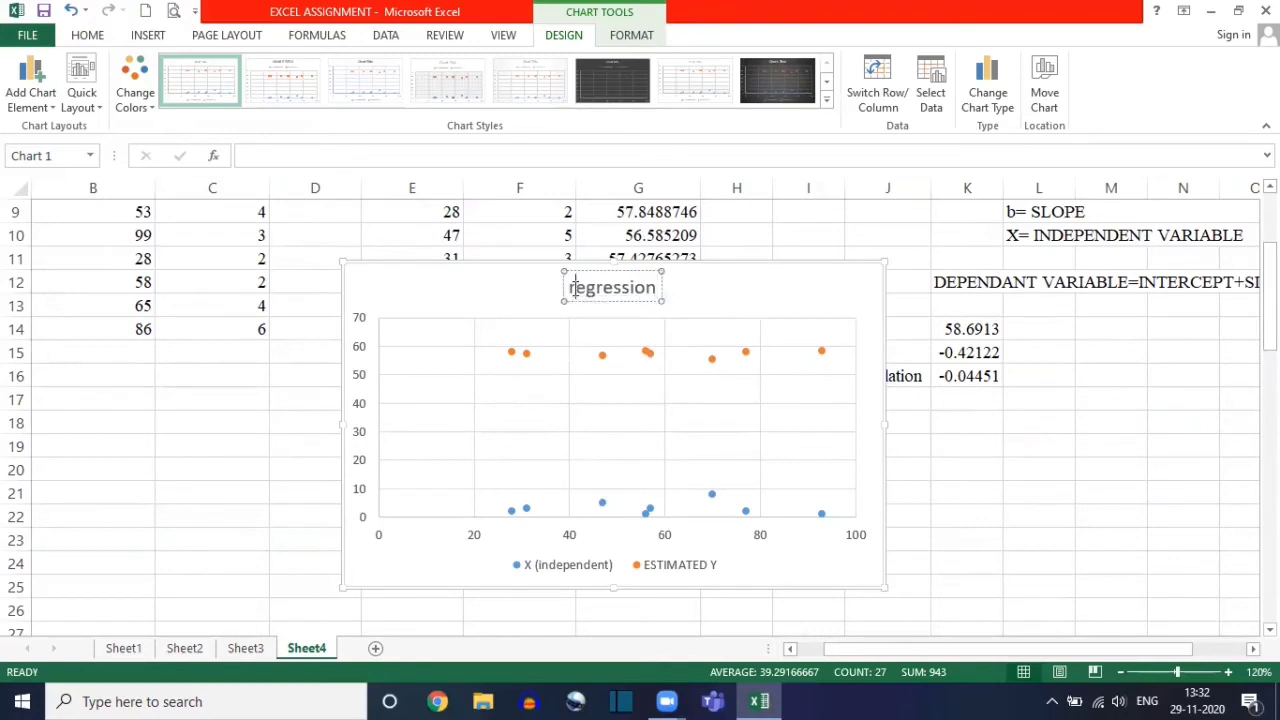
pyautogui.press('BackSpace')
pyautogui.write('R')
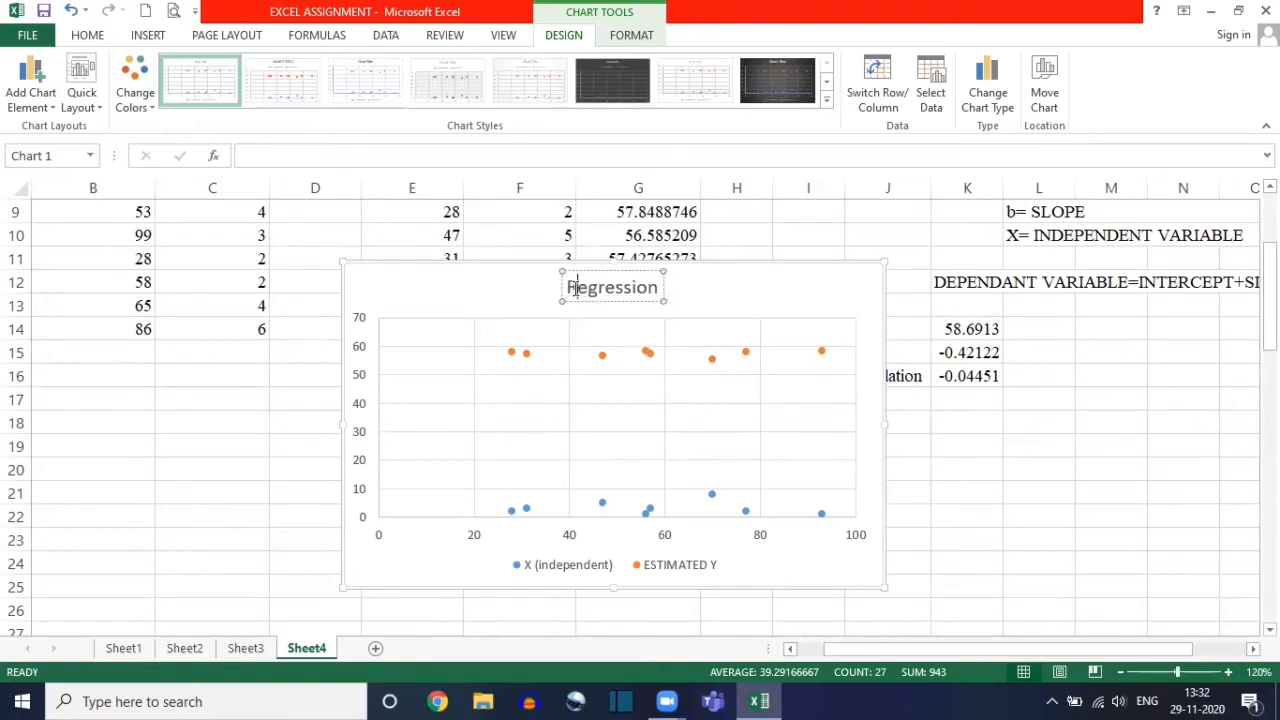
pyautogui.click(697, 303)
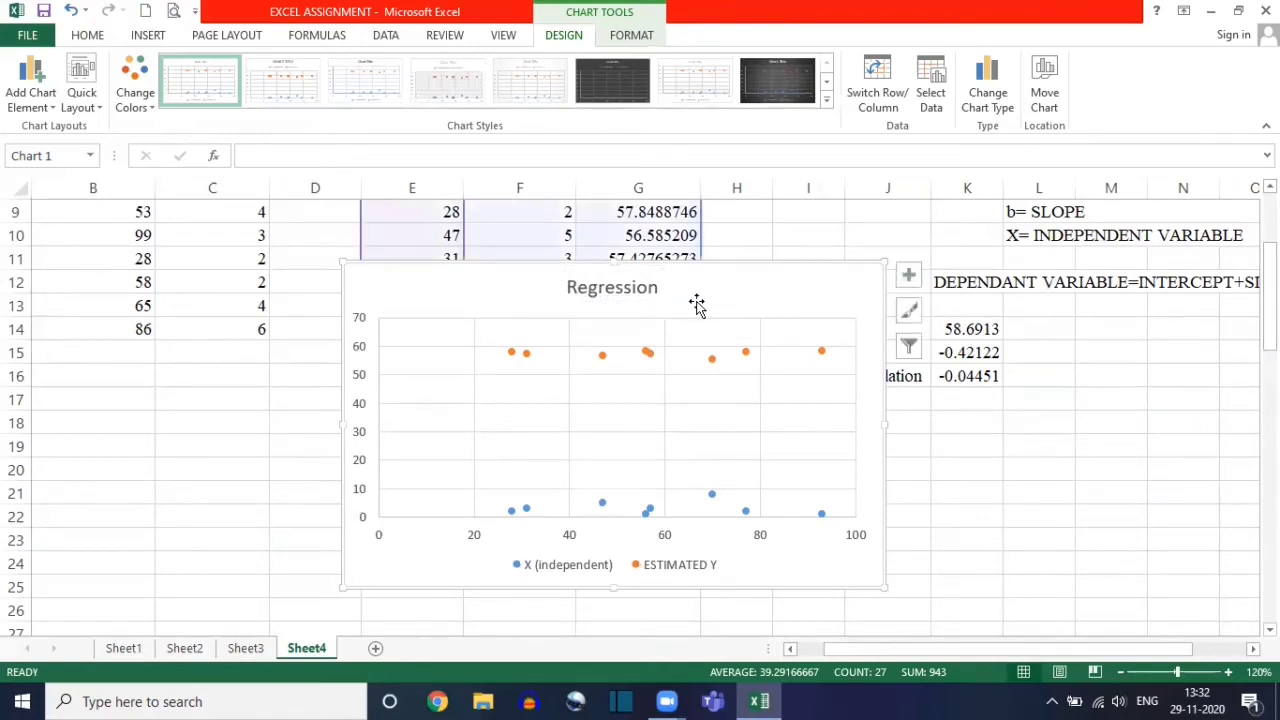
# Step: Add primary horizontal and primary vertical axis titles to the Regression chart
pyautogui.click(48, 108)
pyautogui.moveTo(60, 155)
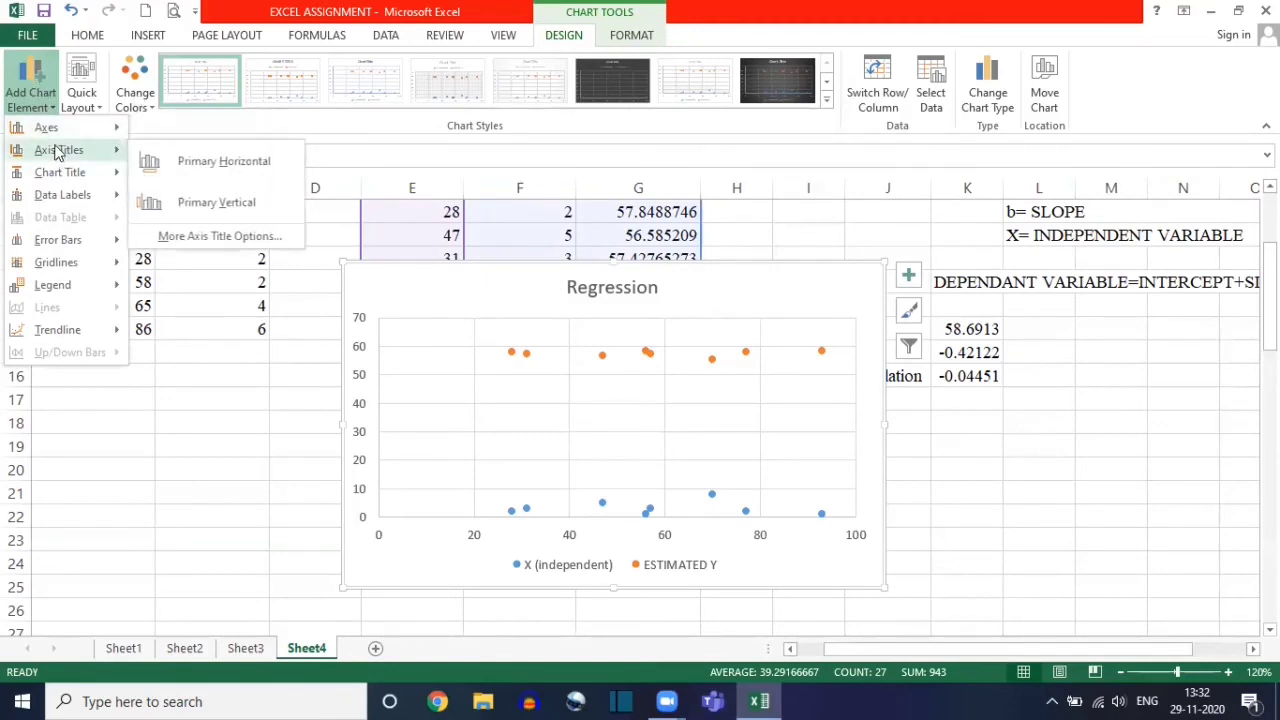
pyautogui.click(211, 163)
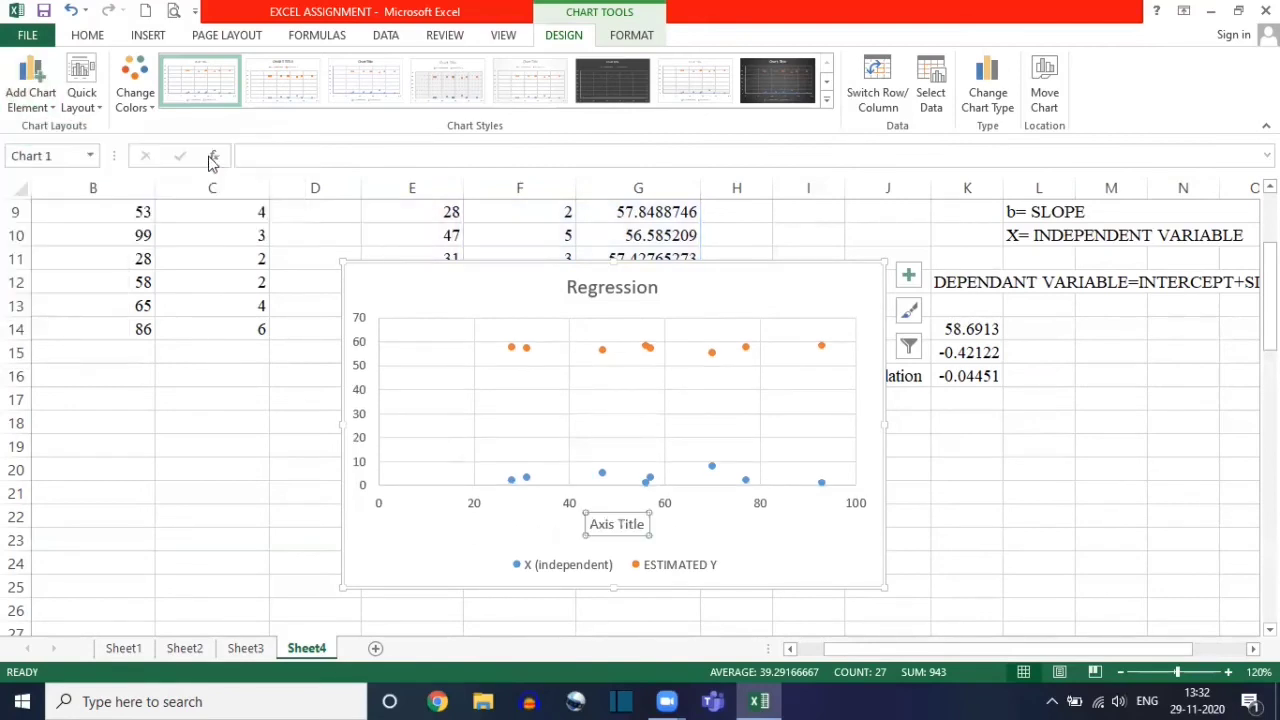
pyautogui.click(37, 108)
pyautogui.moveTo(82, 157)
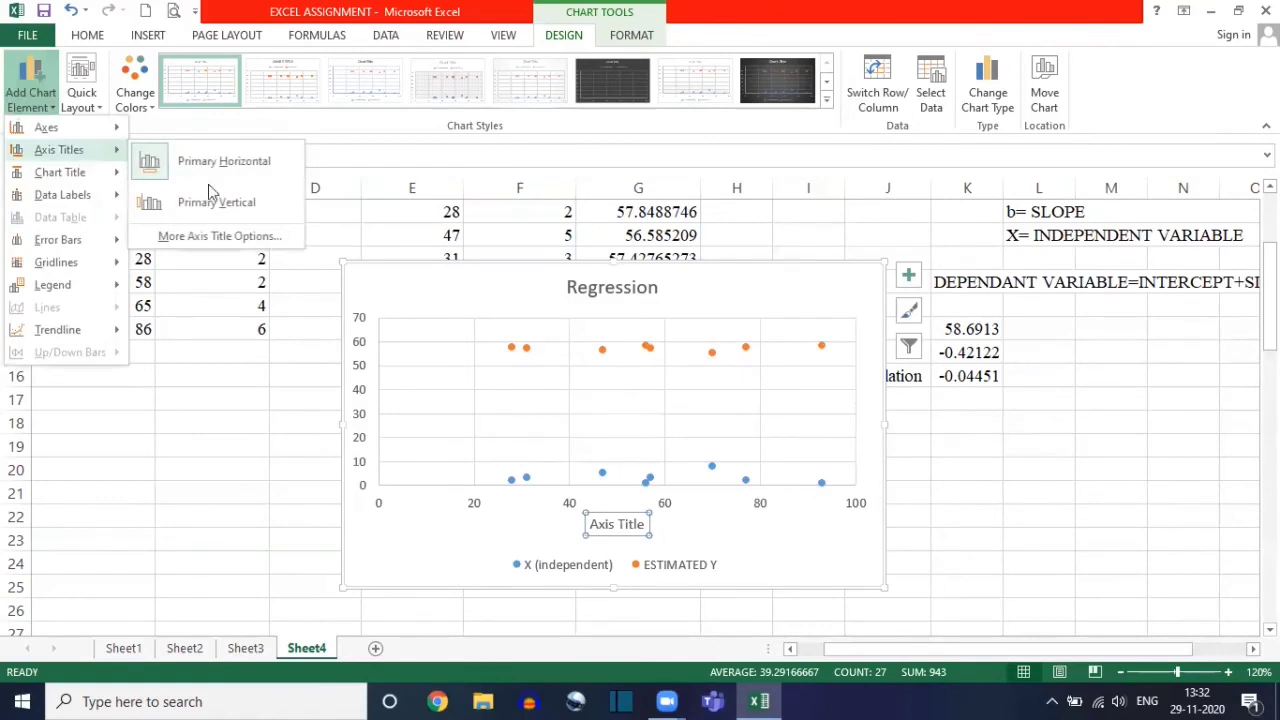
pyautogui.click(228, 208)
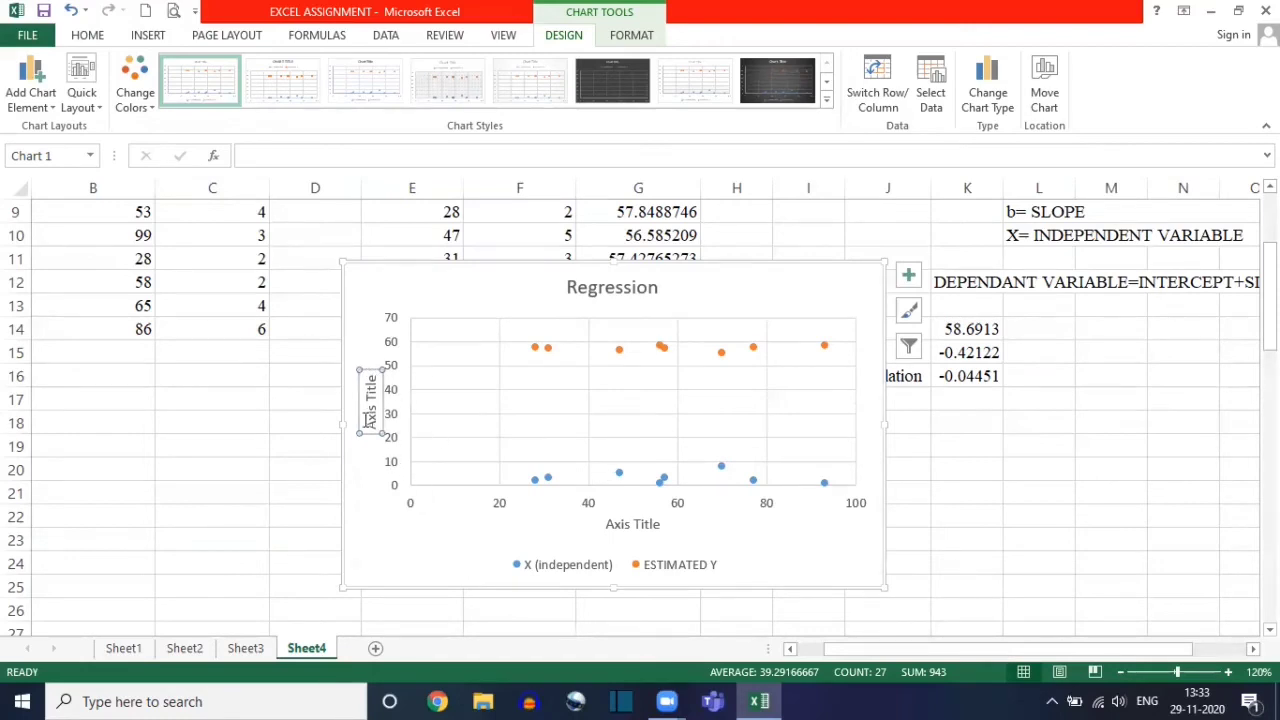
pyautogui.click(43, 99)
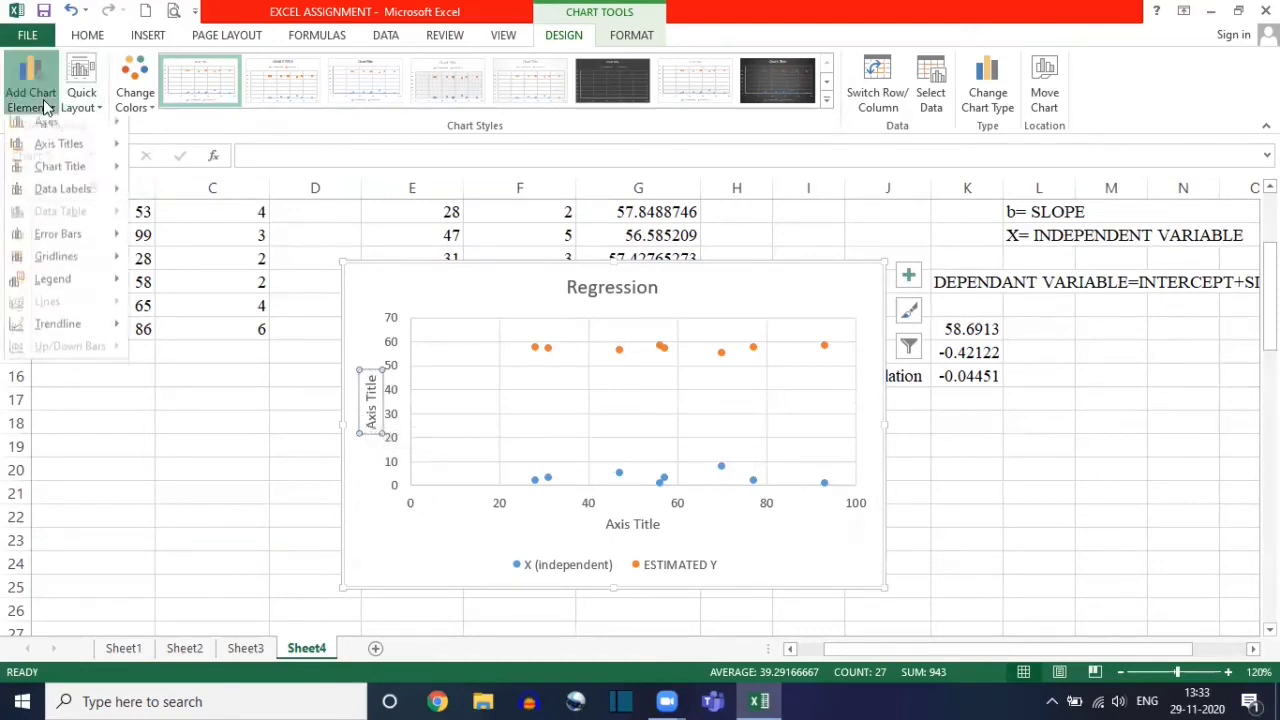
pyautogui.moveTo(74, 202)
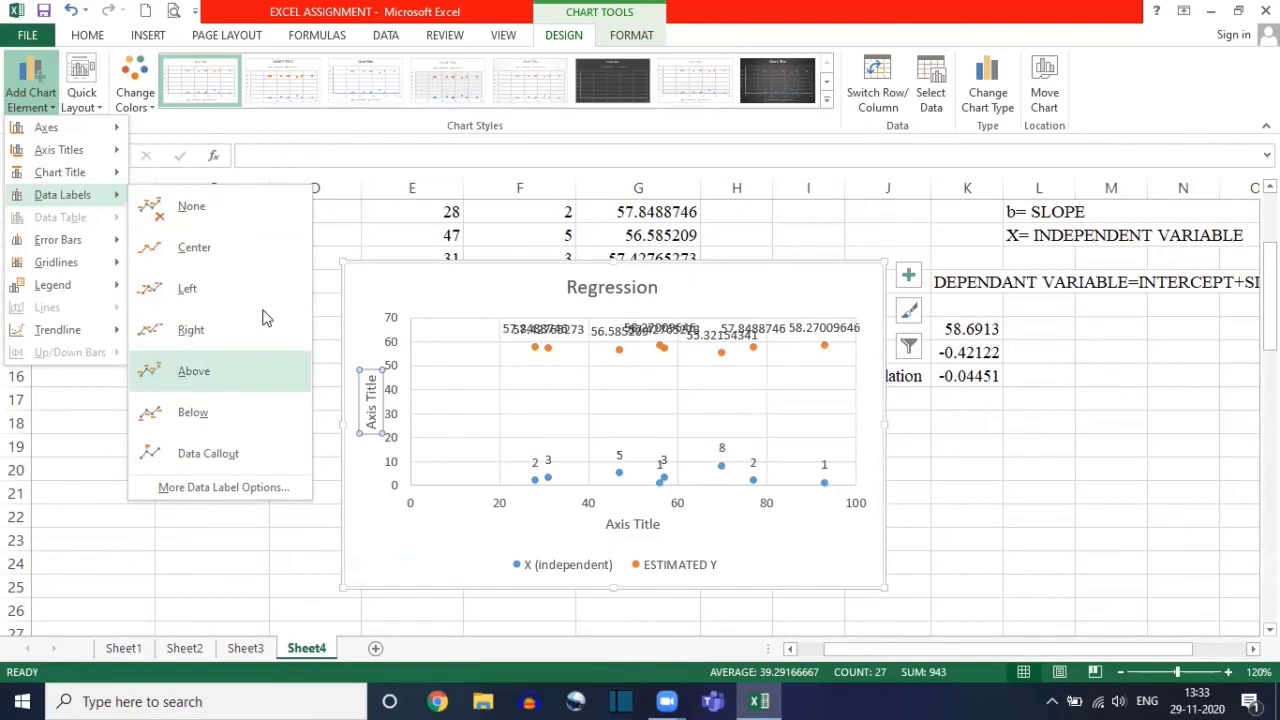
pyautogui.click(343, 225)
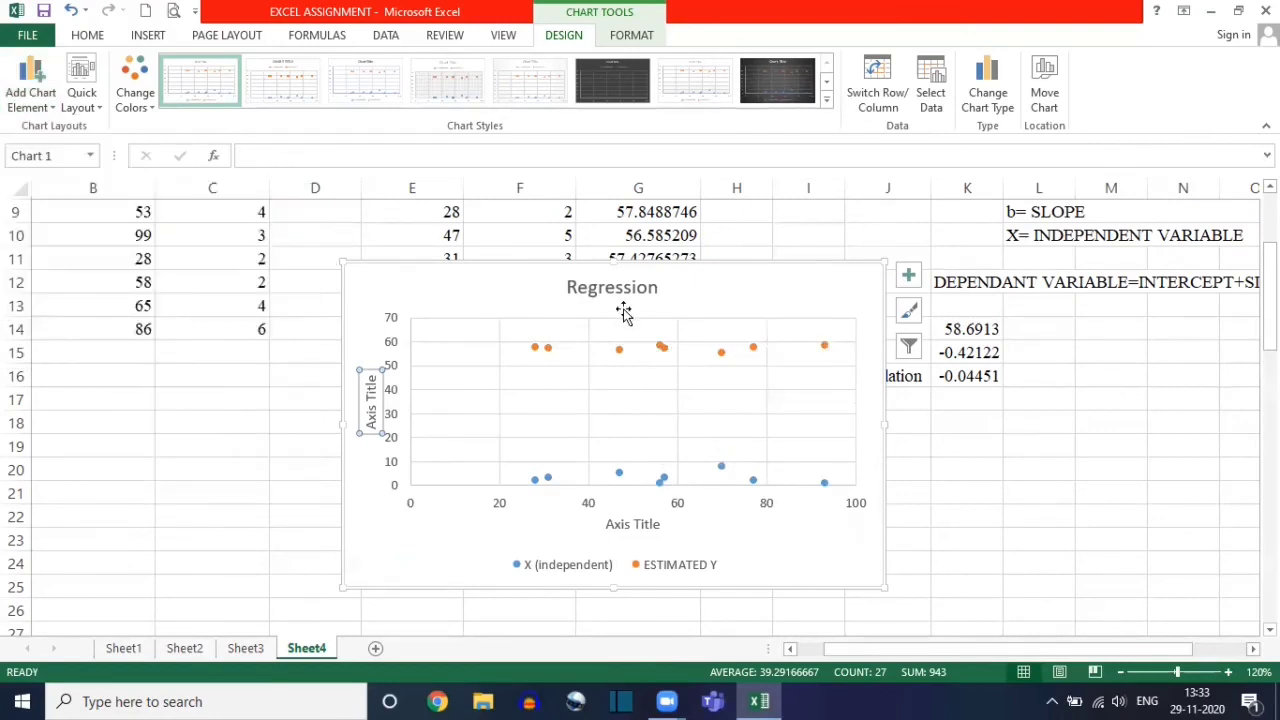
# Step: Move the Regression chart below the data table so it starts around row 15
pyautogui.moveTo(484, 279); pyautogui.dragTo(443, 366)
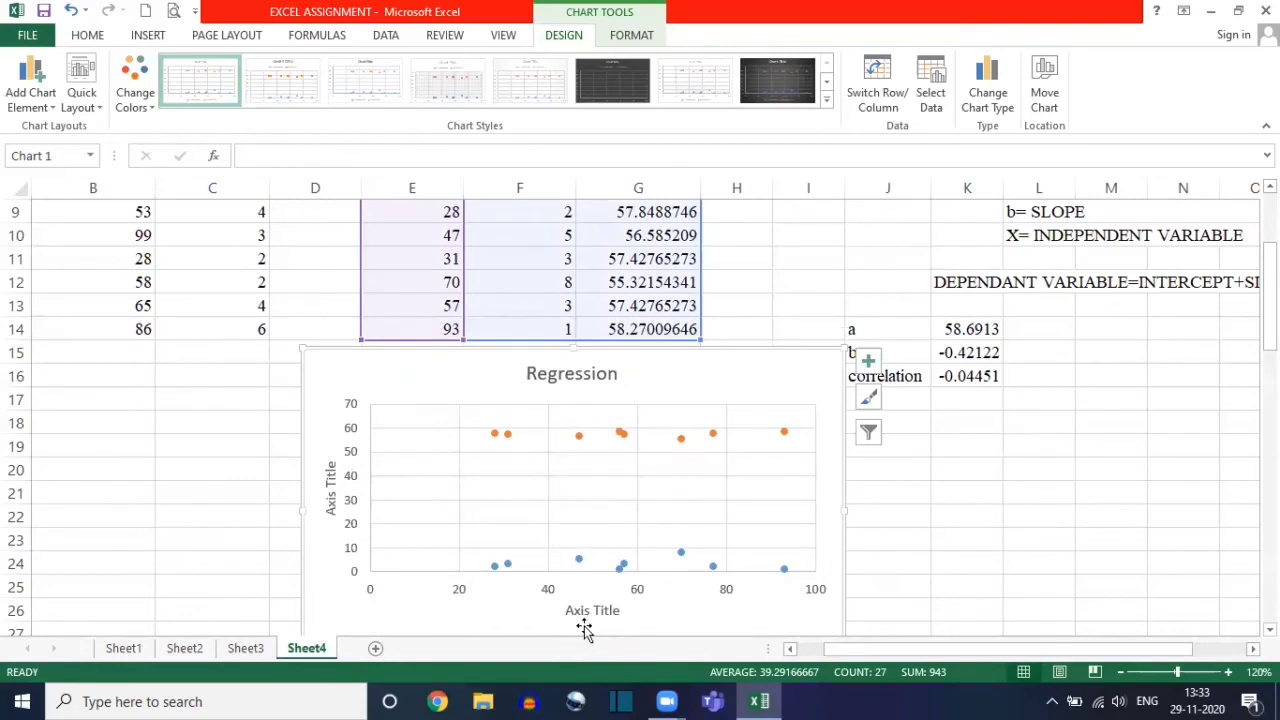
pyautogui.click(606, 611)
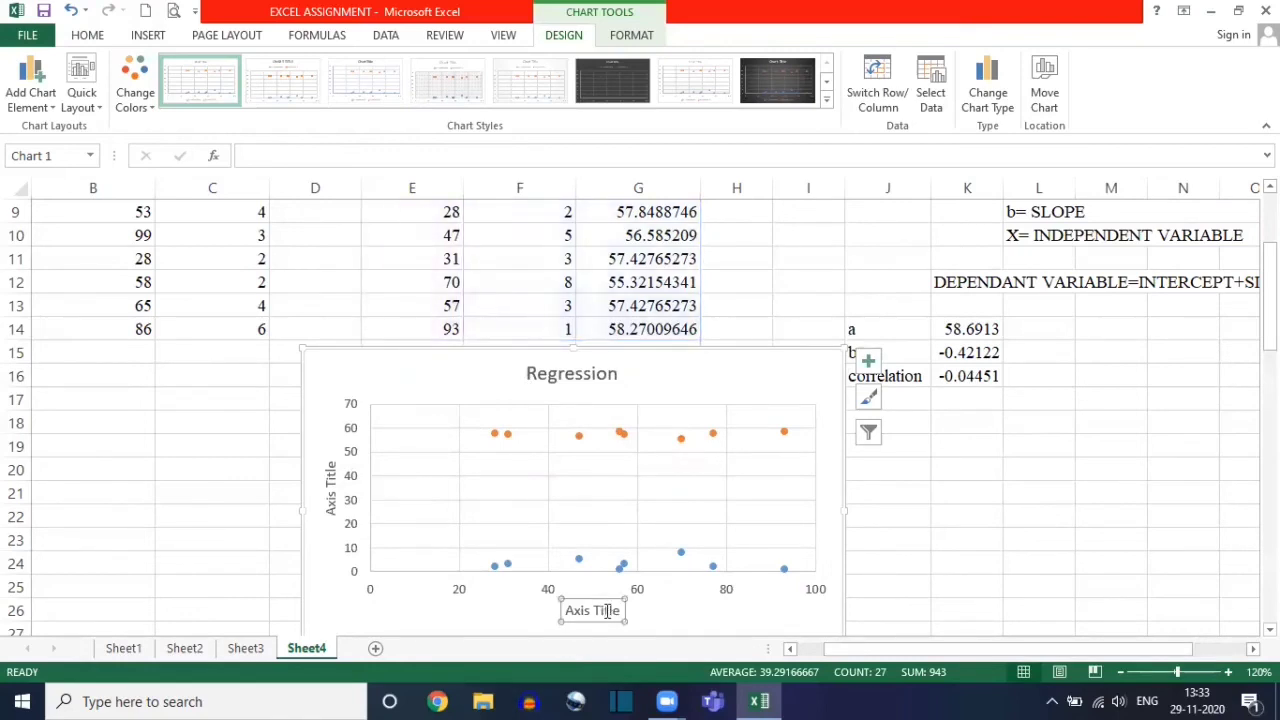
pyautogui.click(621, 610)
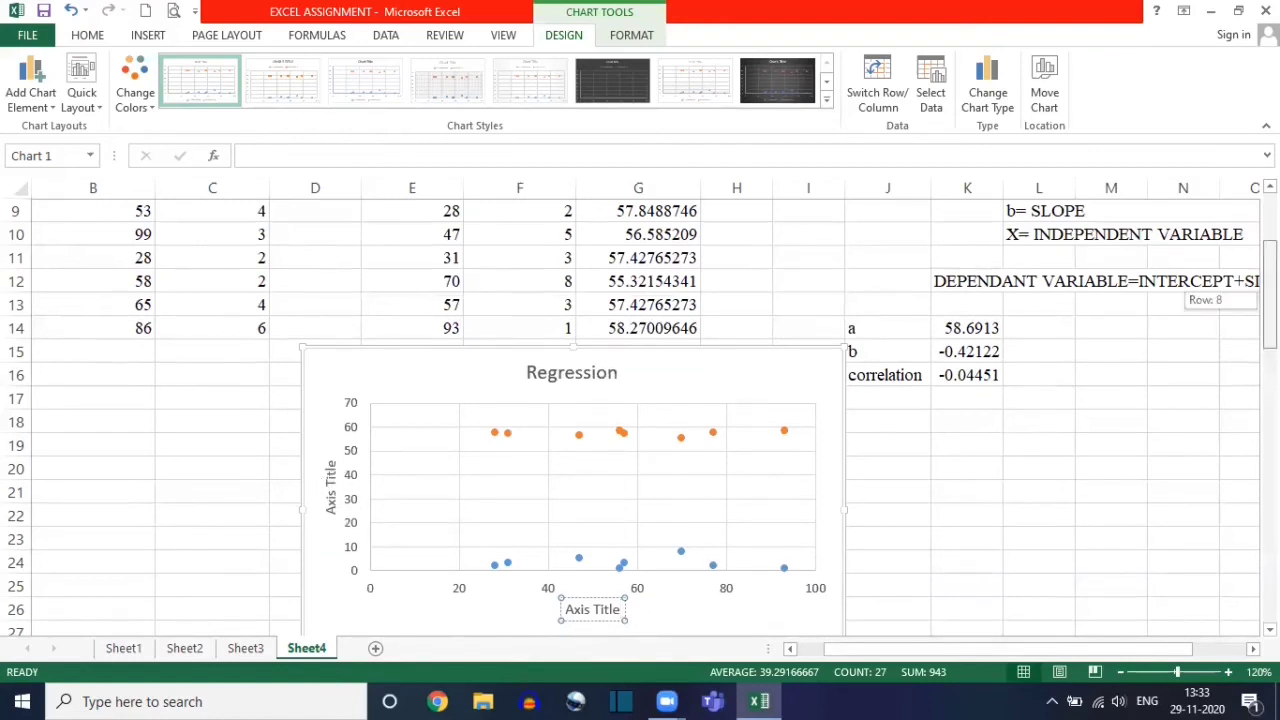
pyautogui.scroll(3, 1110, 292)
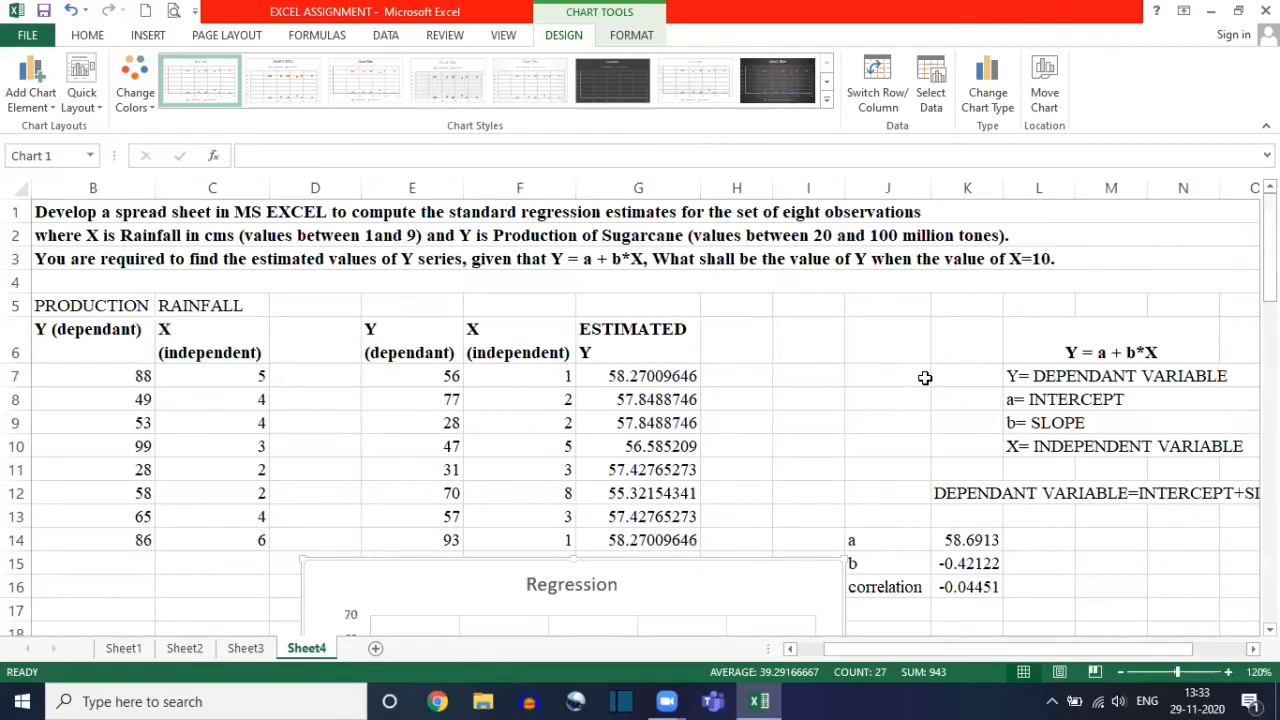
pyautogui.moveTo(1270, 240)
pyautogui.mouseDown()
pyautogui.moveTo(1270, 305)
pyautogui.moveTo(1268, 224)
pyautogui.mouseUp()
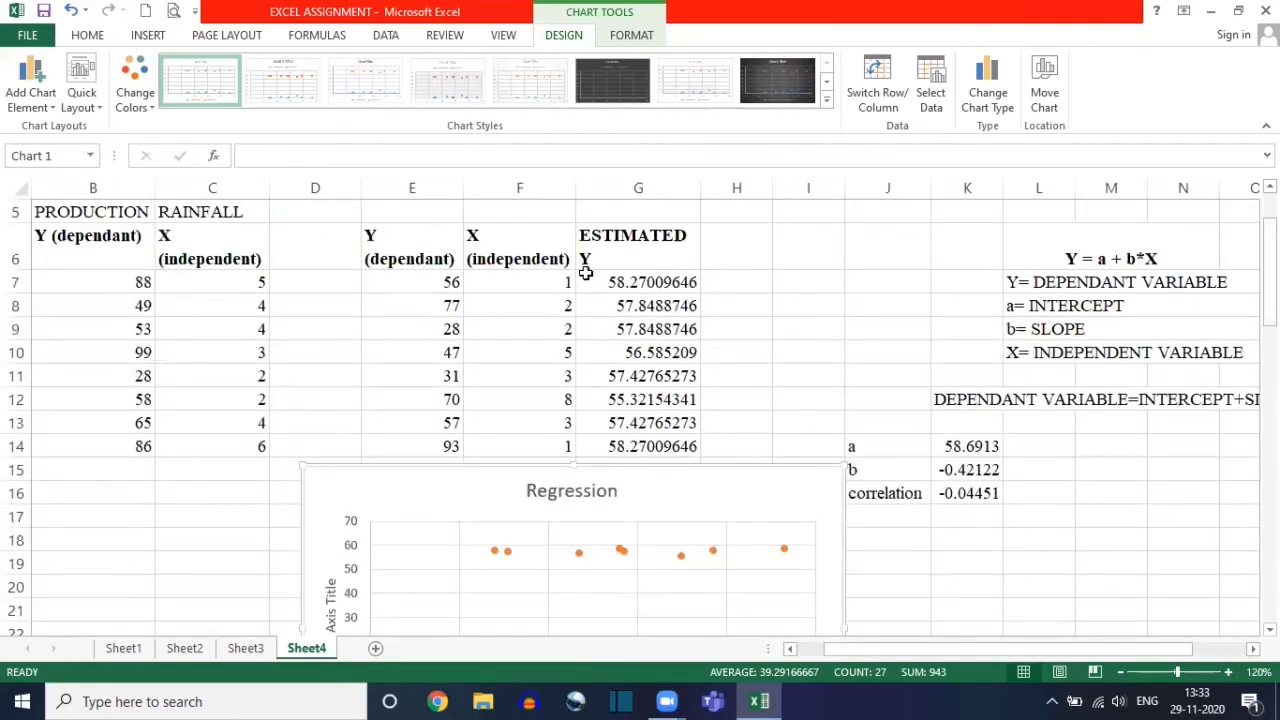
# Step: Delete the Regression chart and insert a new markers-only scatter chart from the Y, X and ESTIMATED Y columns, E6:G14
pyautogui.click(148, 35)
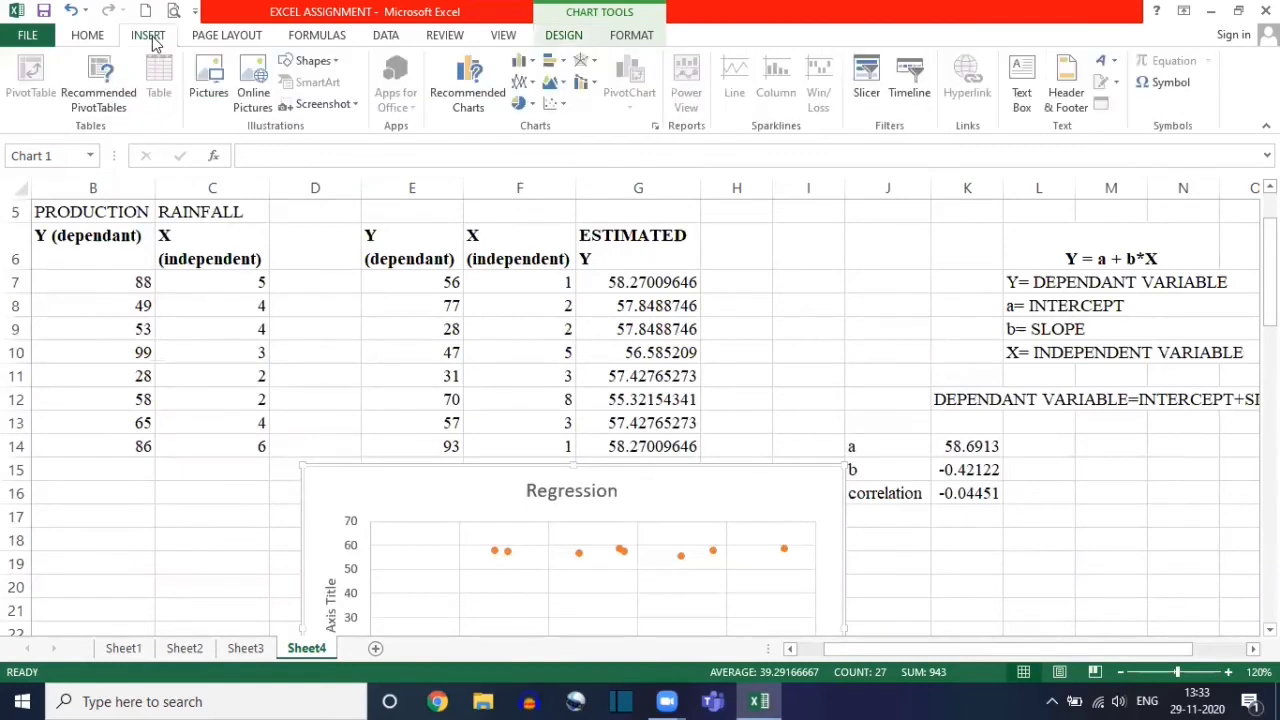
pyautogui.click(744, 490)
pyautogui.press('Delete')
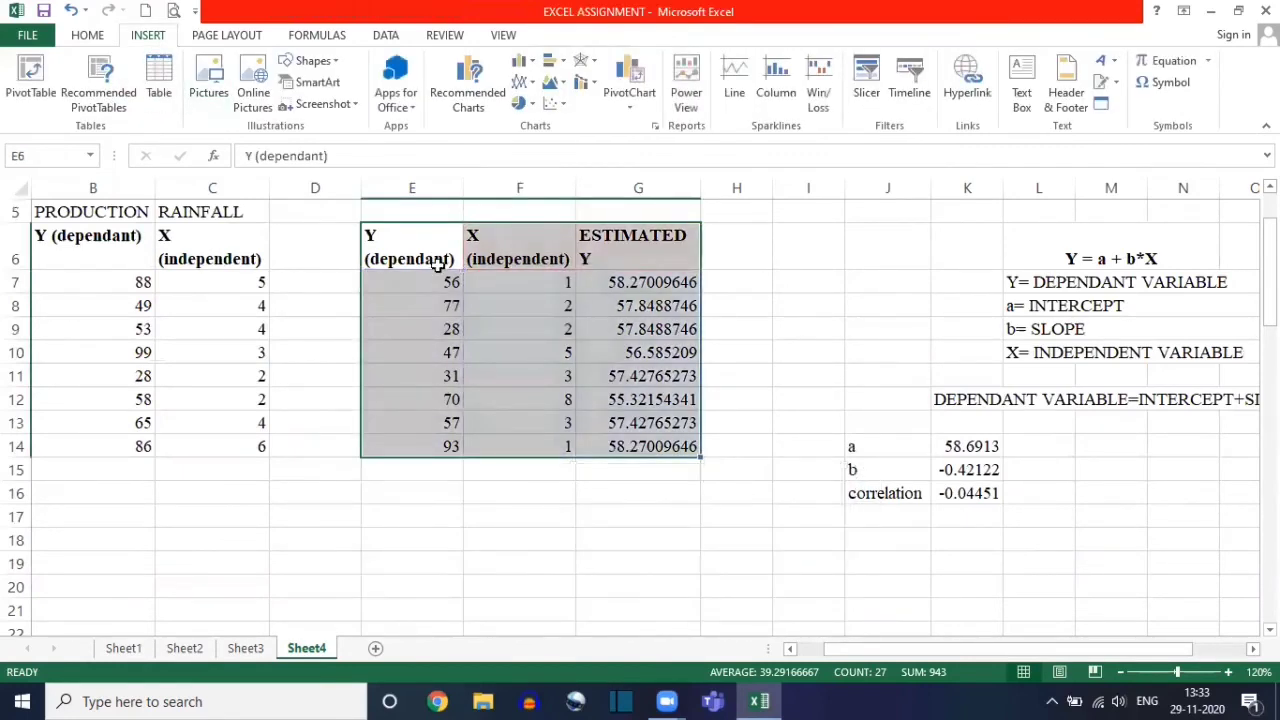
pyautogui.click(560, 106)
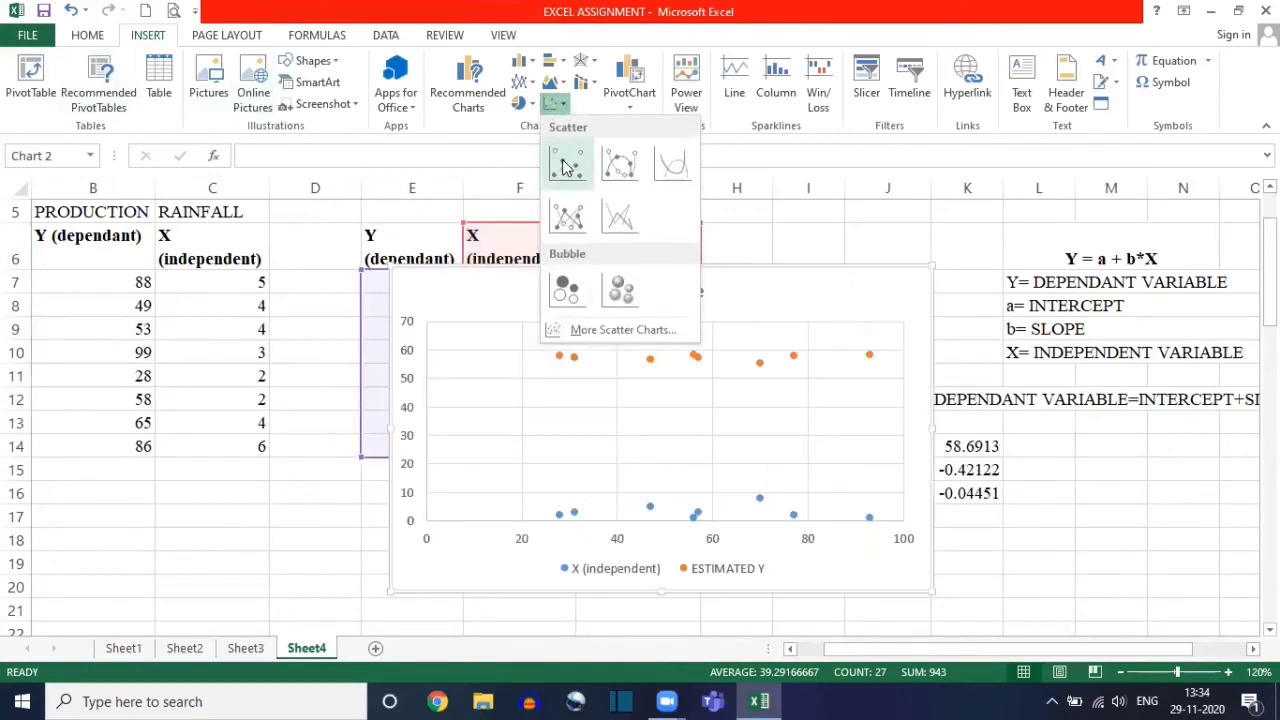
pyautogui.click(565, 162)
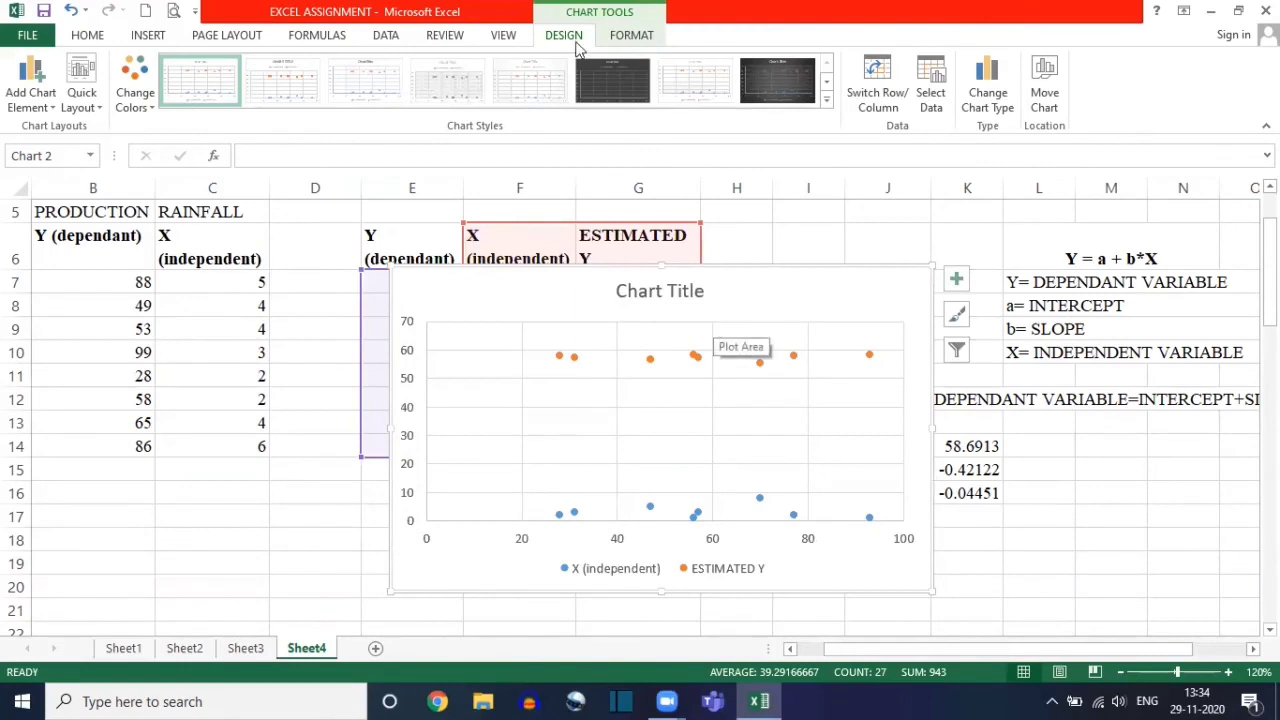
# Step: Replace the new scatter chart's placeholder title with Regression
pyautogui.click(40, 112)
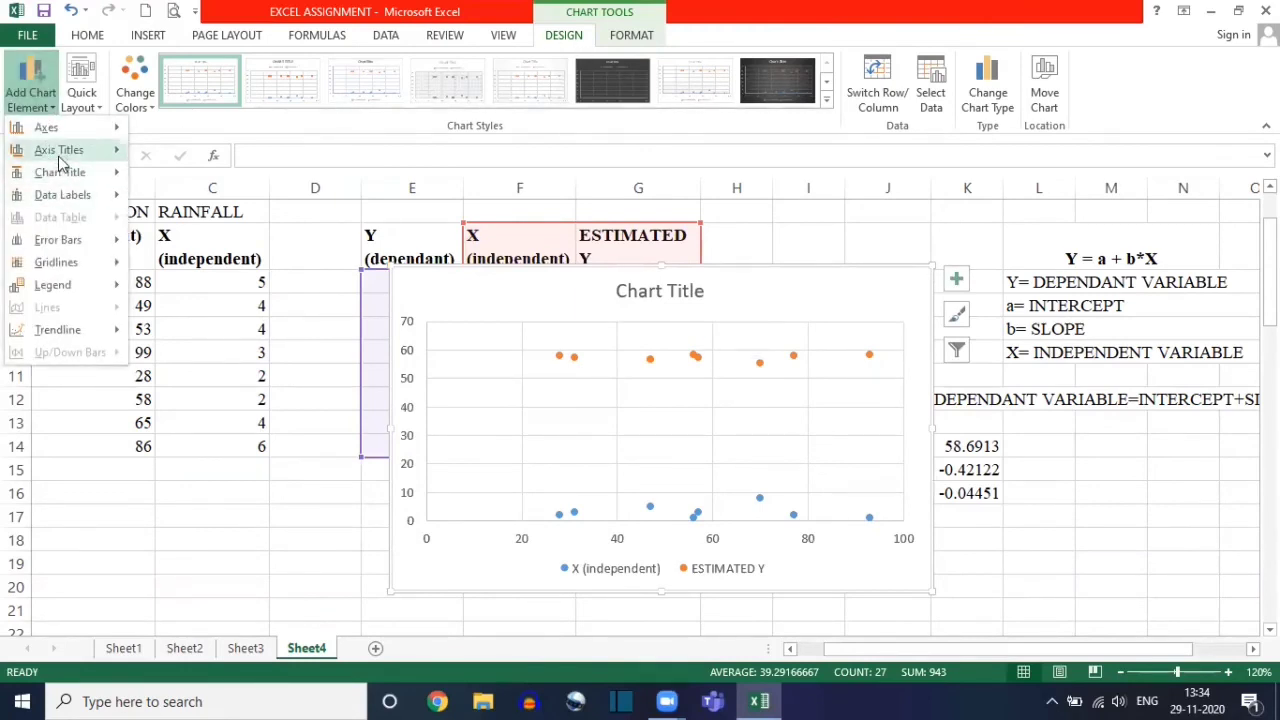
pyautogui.moveTo(62, 163)
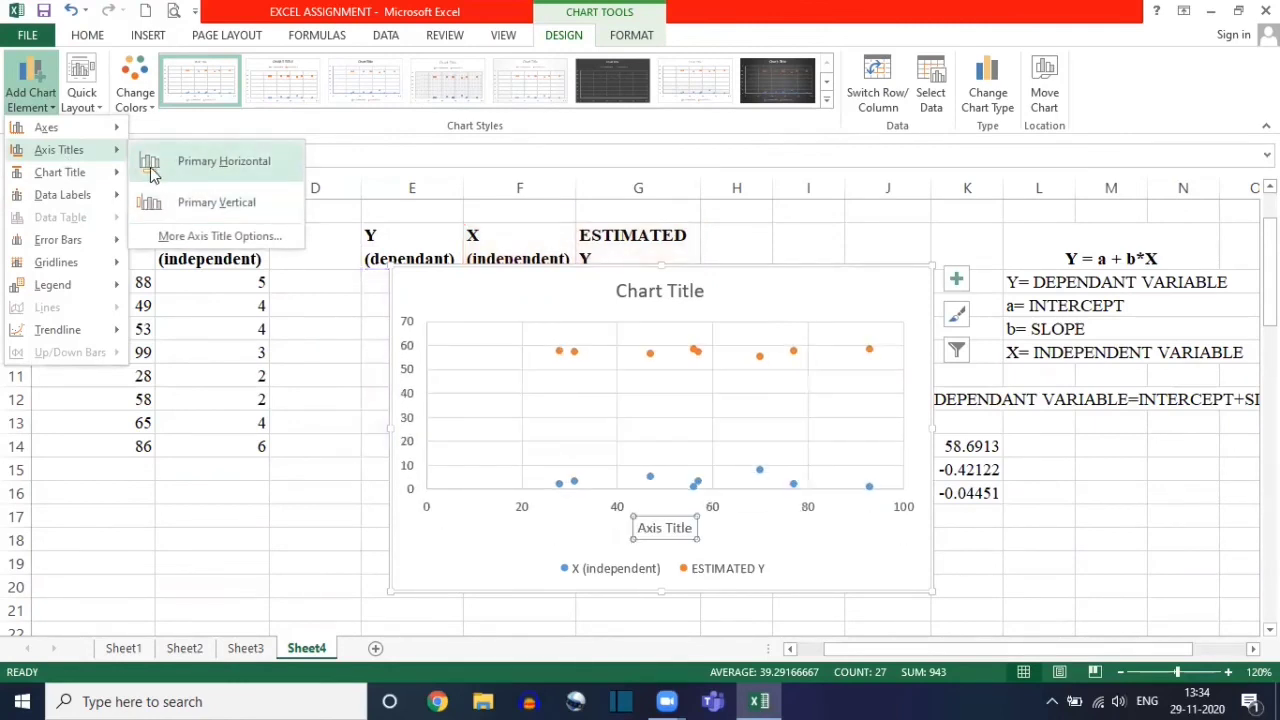
pyautogui.click(655, 296)
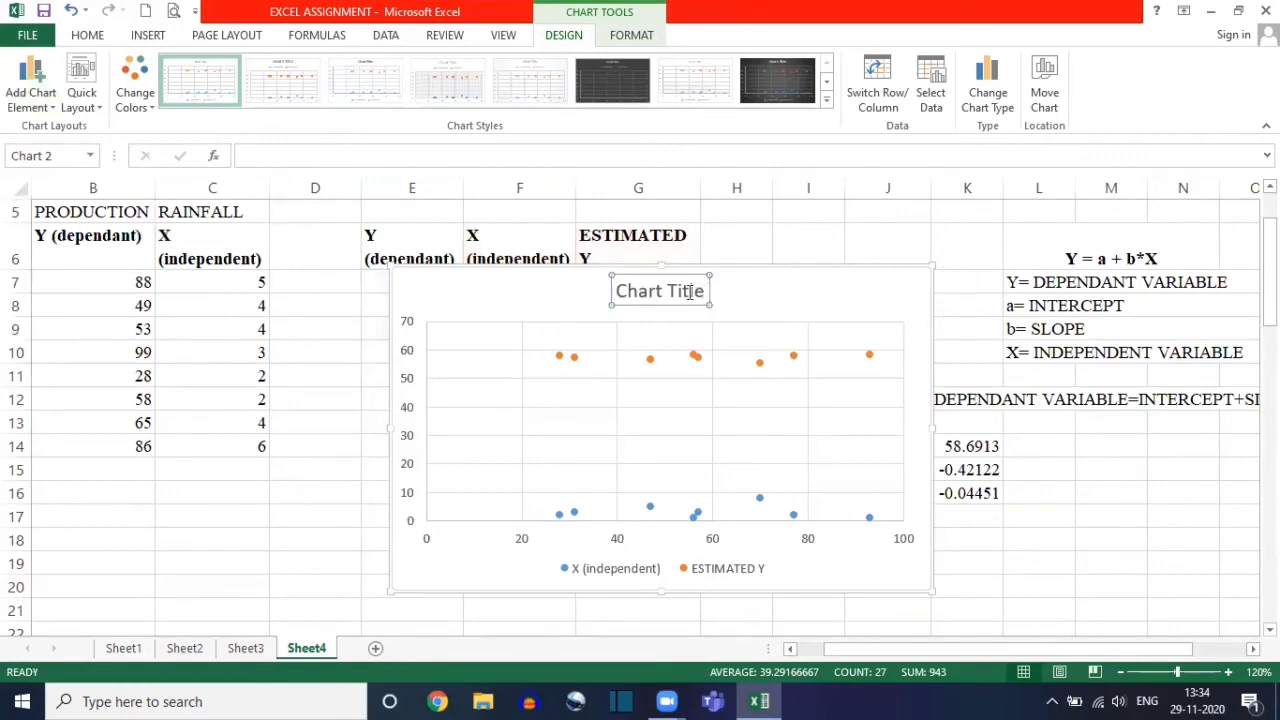
pyautogui.moveTo(703, 290); pyautogui.dragTo(600, 291)
pyautogui.press('BackSpace')
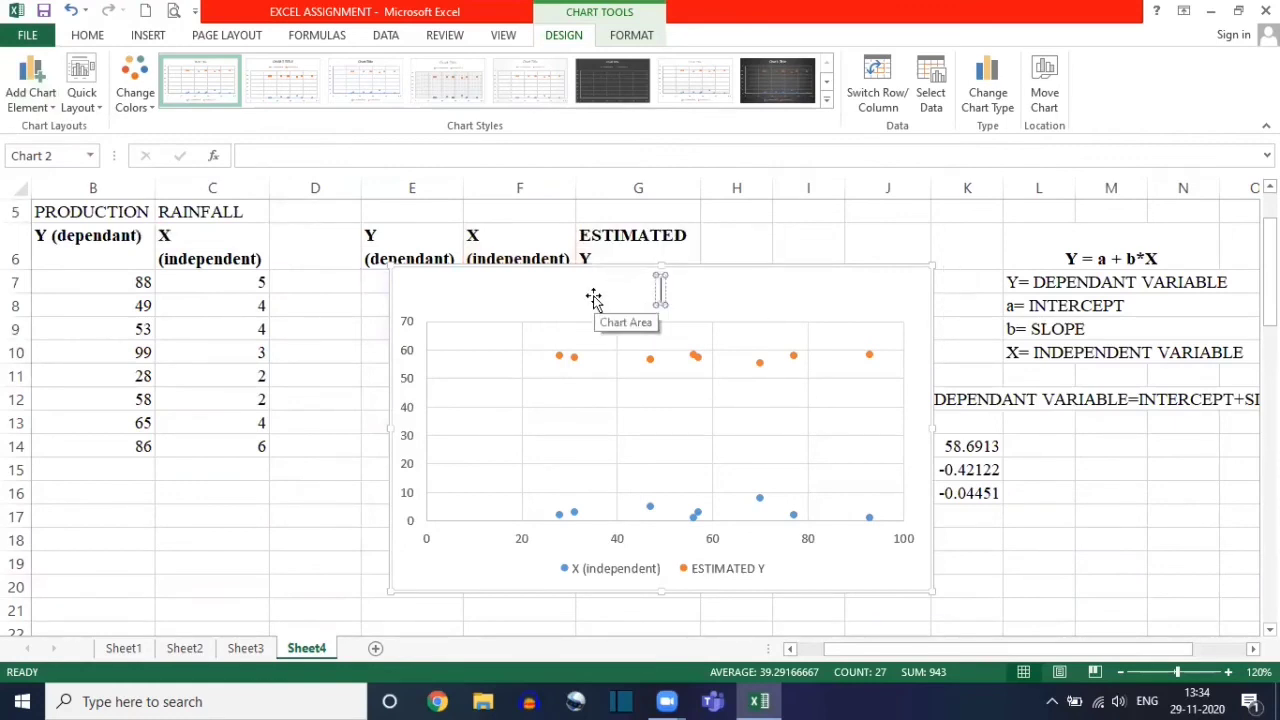
pyautogui.write('Regressi')
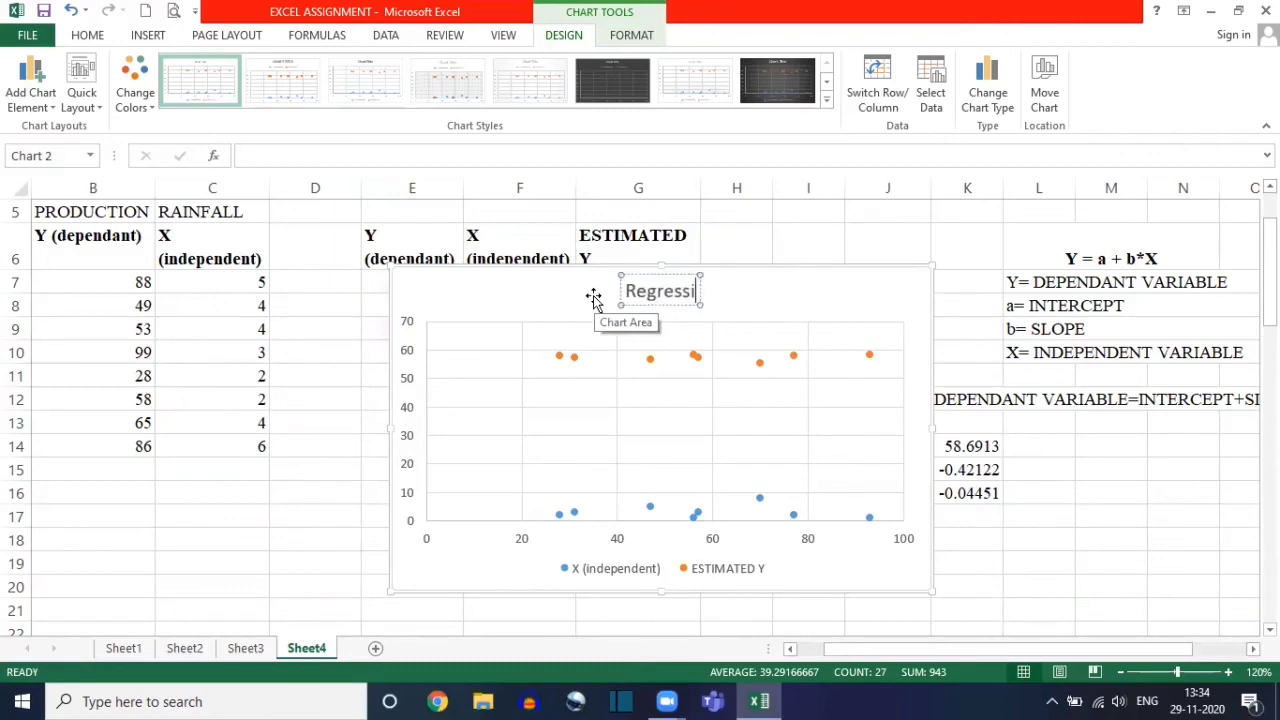
pyautogui.write('on')
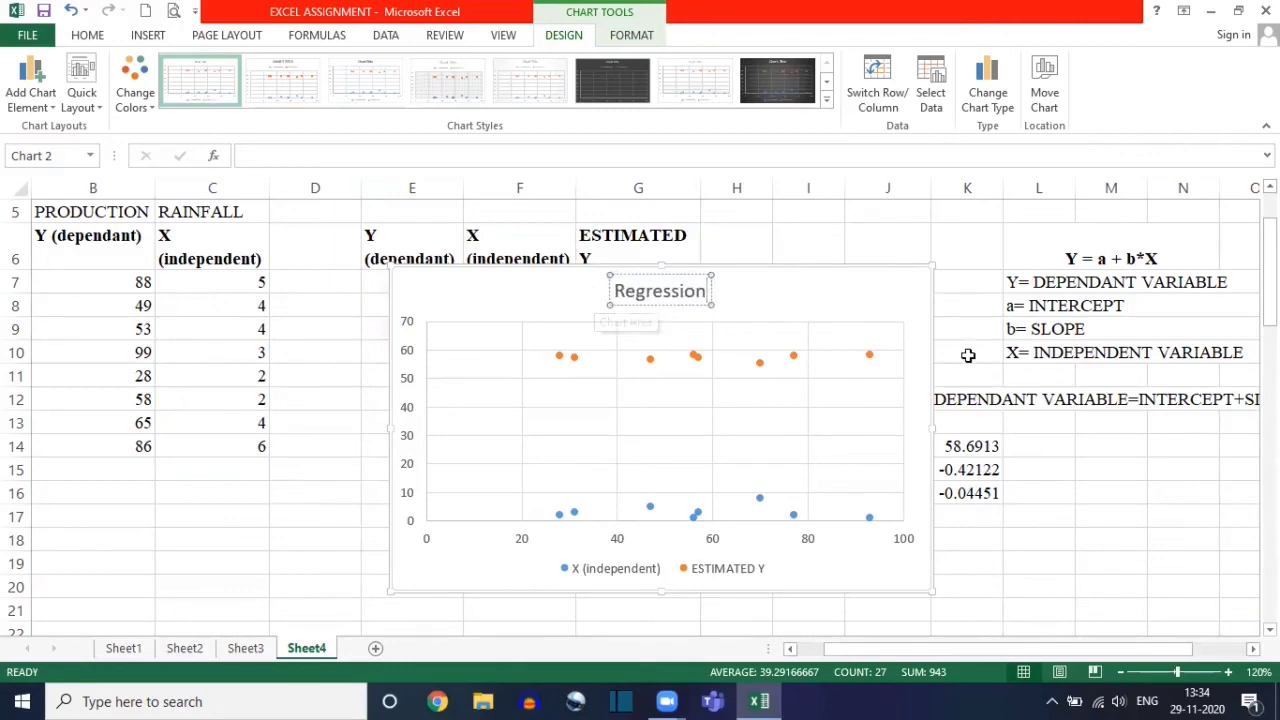
pyautogui.click(1057, 445)
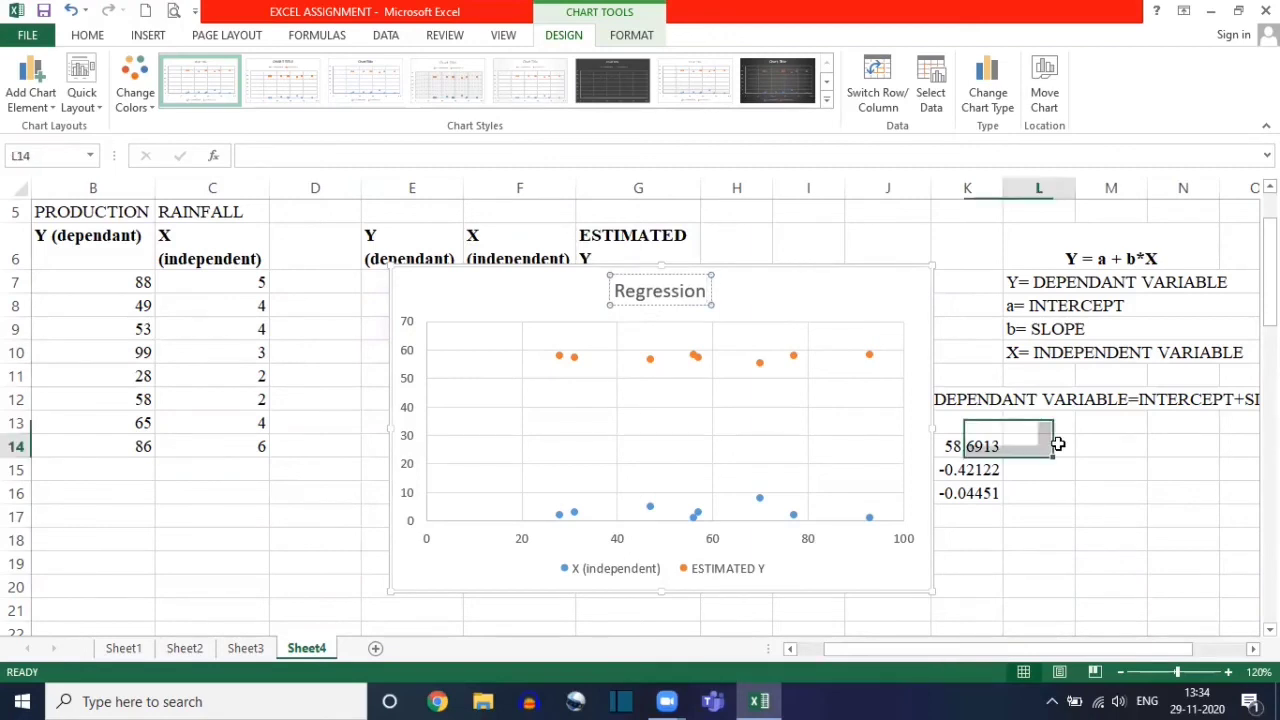
# Step: Move the new Regression chart below the data table so it starts around row 17, and deselect it
pyautogui.click(823, 279)
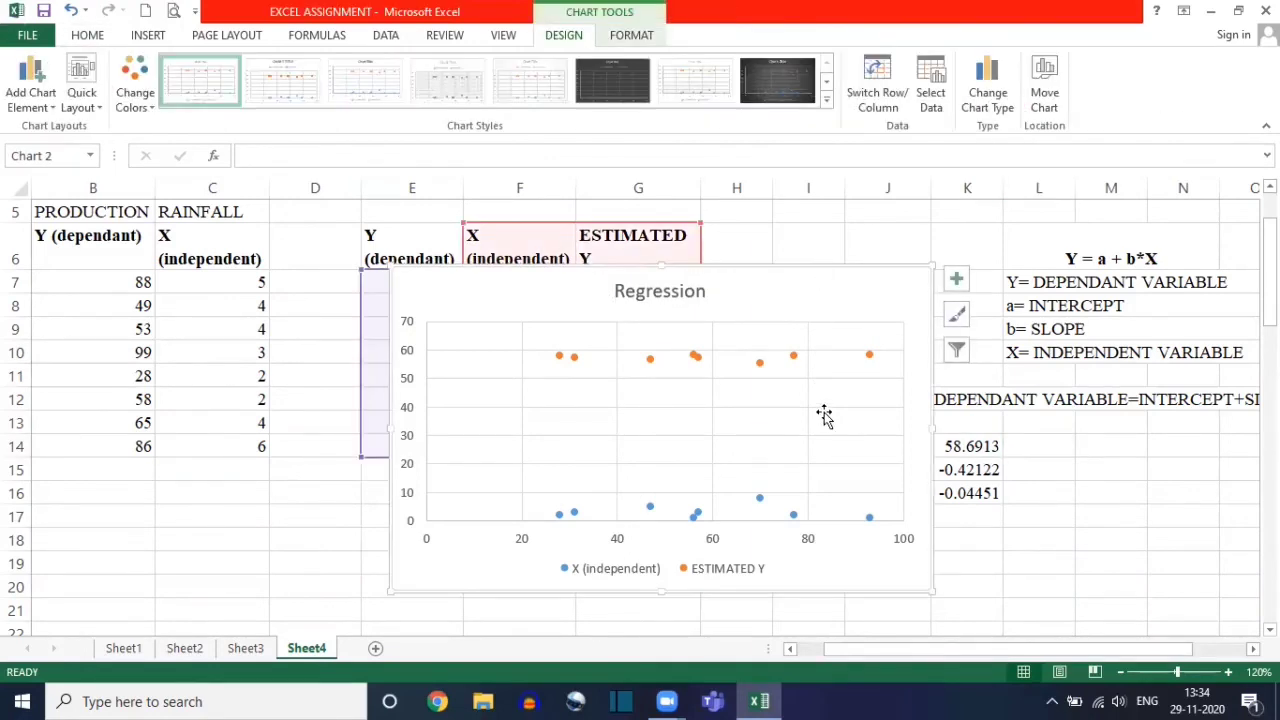
pyautogui.moveTo(771, 291); pyautogui.dragTo(609, 546)
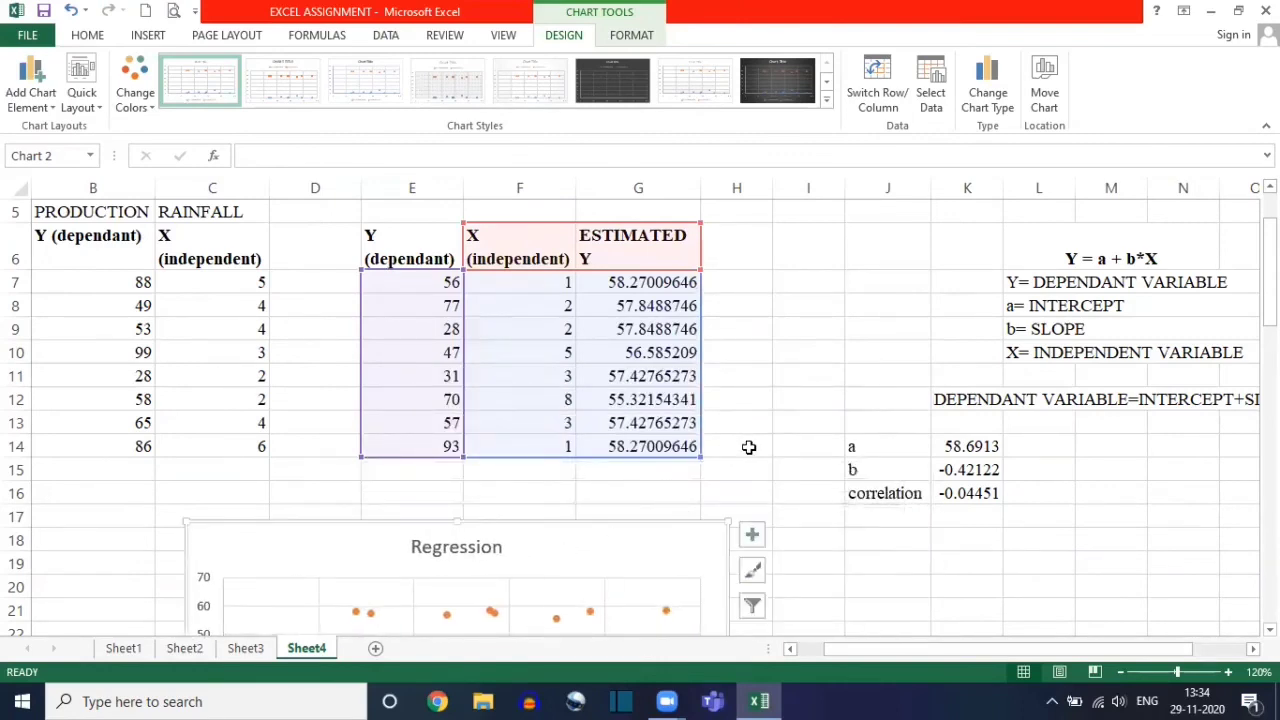
pyautogui.press('Escape')
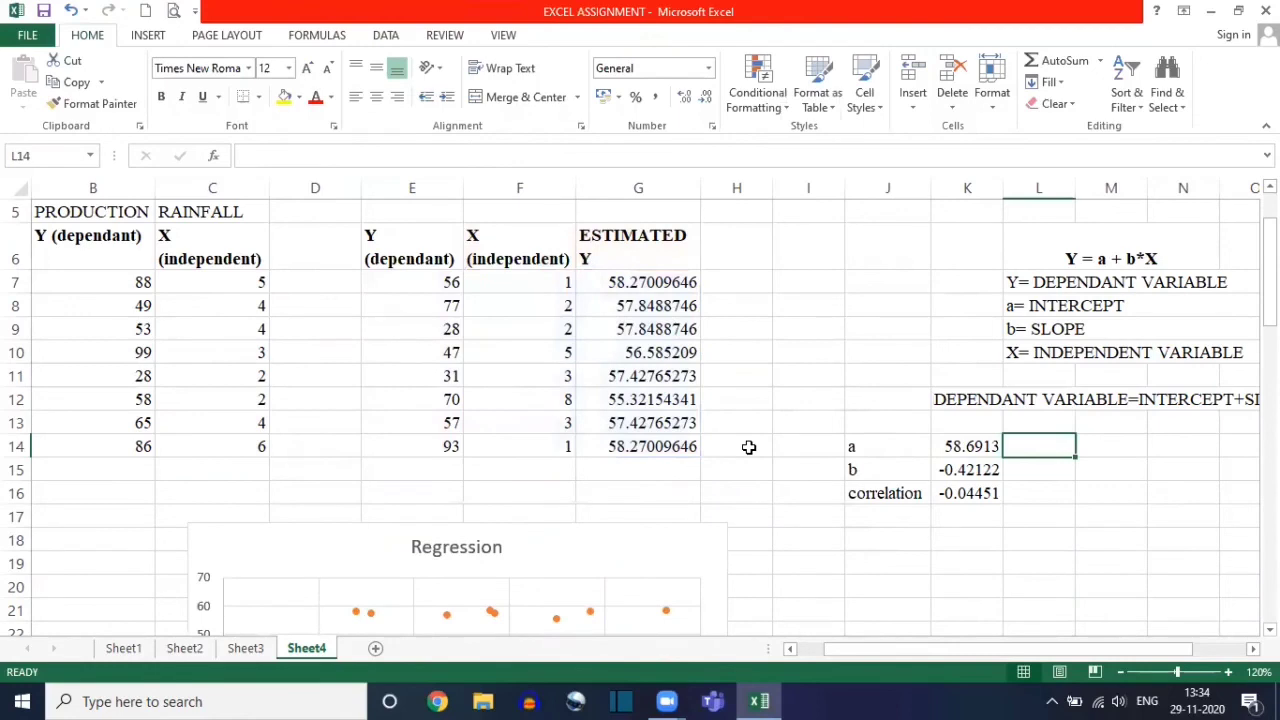
# Step: Review the randomly generated production and rainfall data in B7:C14 and the fixed Y and X values in E7:F14
pyautogui.scroll(2, 749, 447)
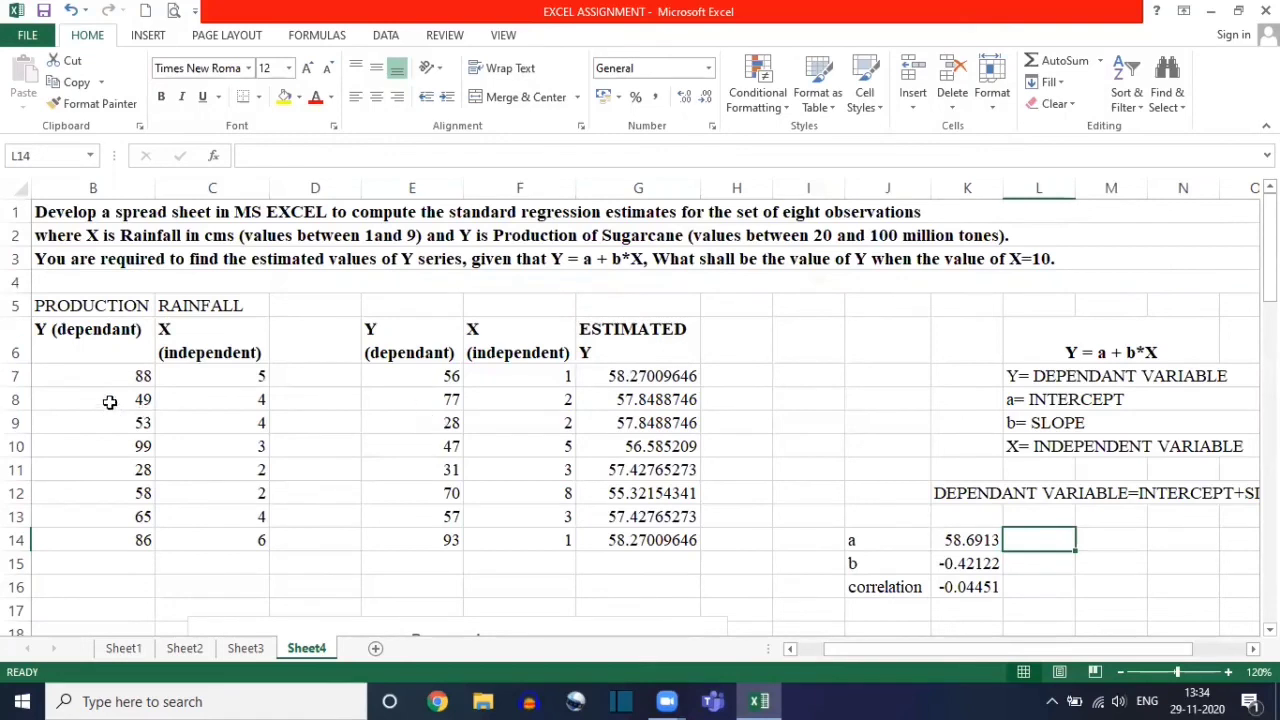
pyautogui.moveTo(106, 381); pyautogui.dragTo(214, 544)
pyautogui.click(319, 371)
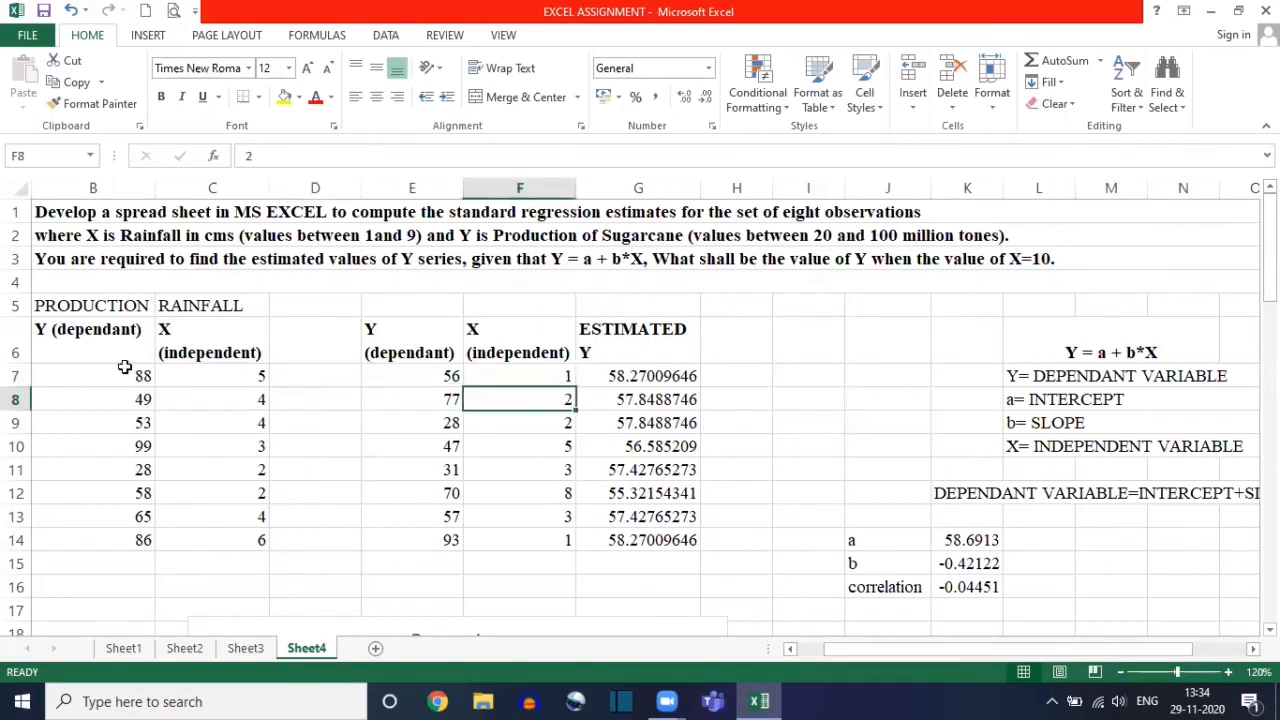
pyautogui.moveTo(100, 371); pyautogui.dragTo(240, 471)
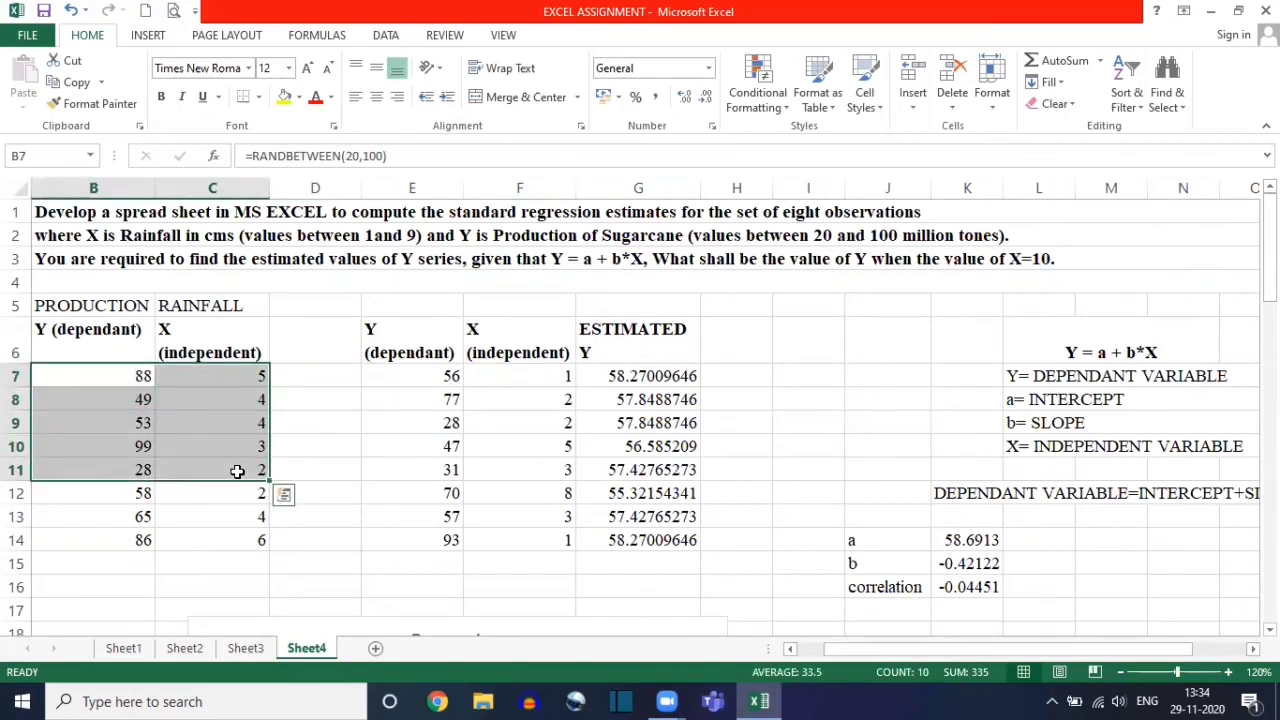
pyautogui.click(434, 389)
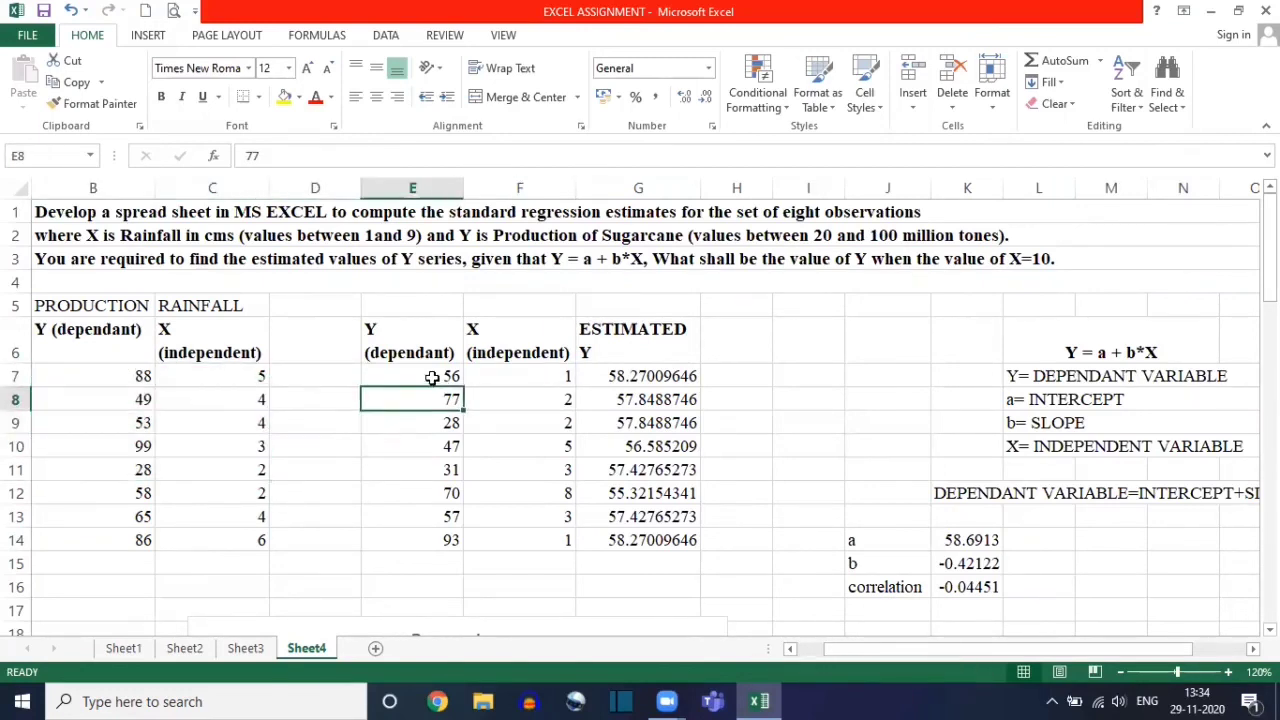
pyautogui.moveTo(429, 376); pyautogui.dragTo(535, 528)
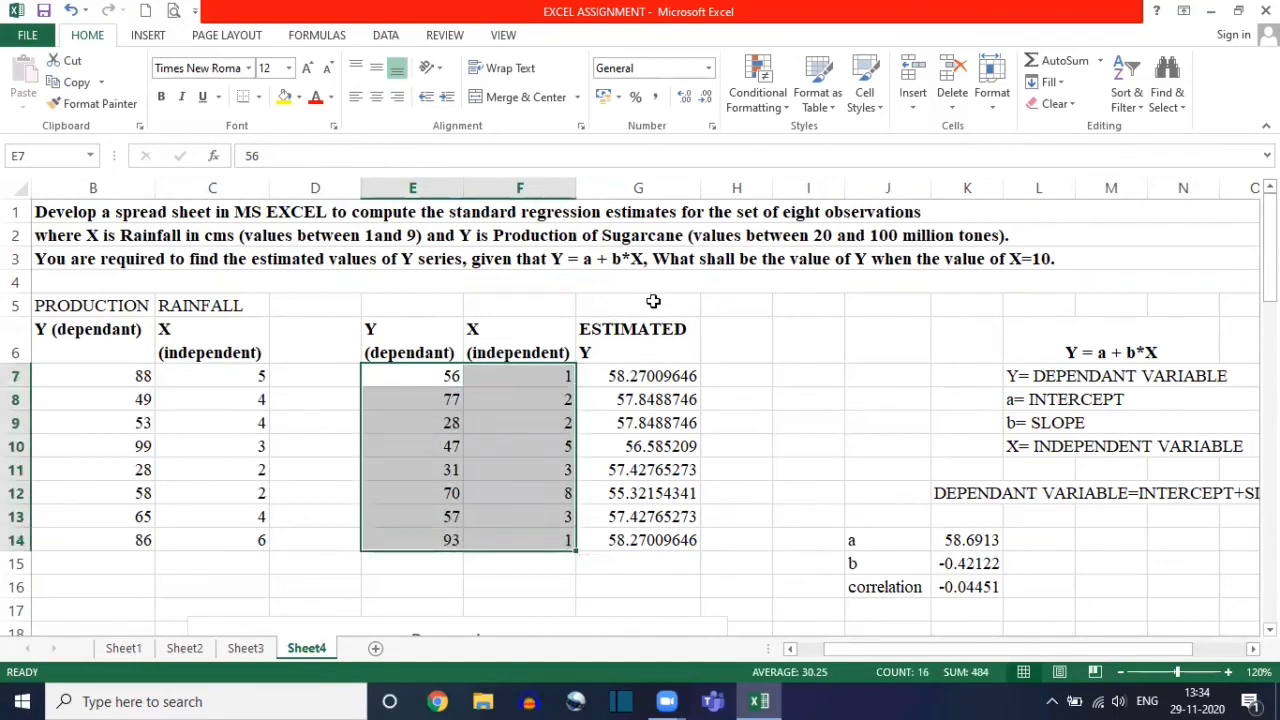
# Step: Examine the estimated Y formula in G7 against the intercept in K14, the slope in K15 and the equation Y = a + b*X
pyautogui.click(654, 376)
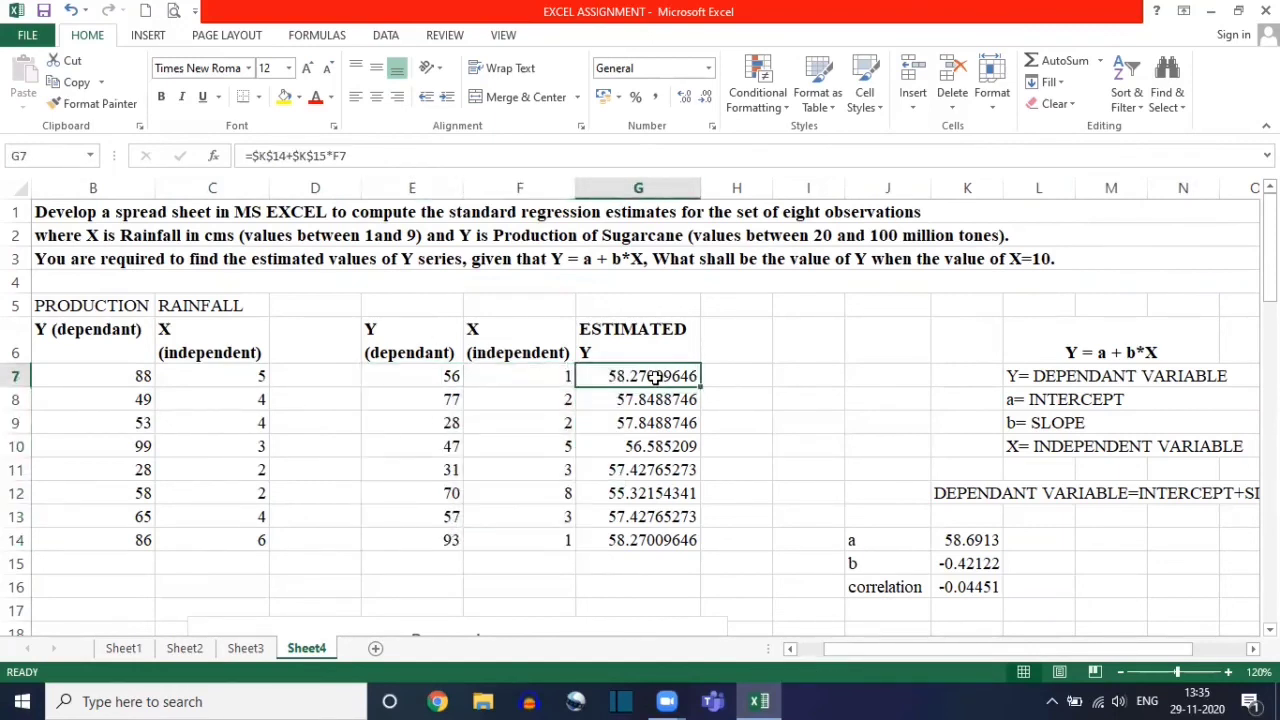
pyautogui.click(955, 538)
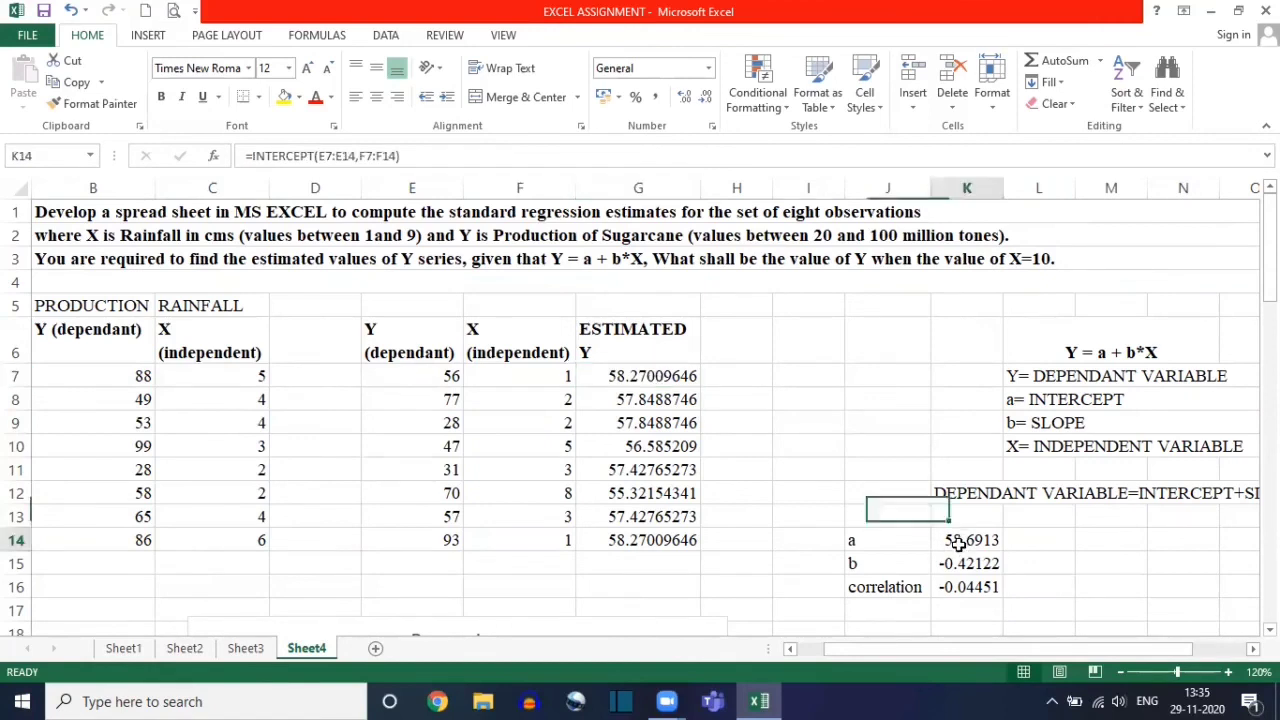
pyautogui.click(967, 563)
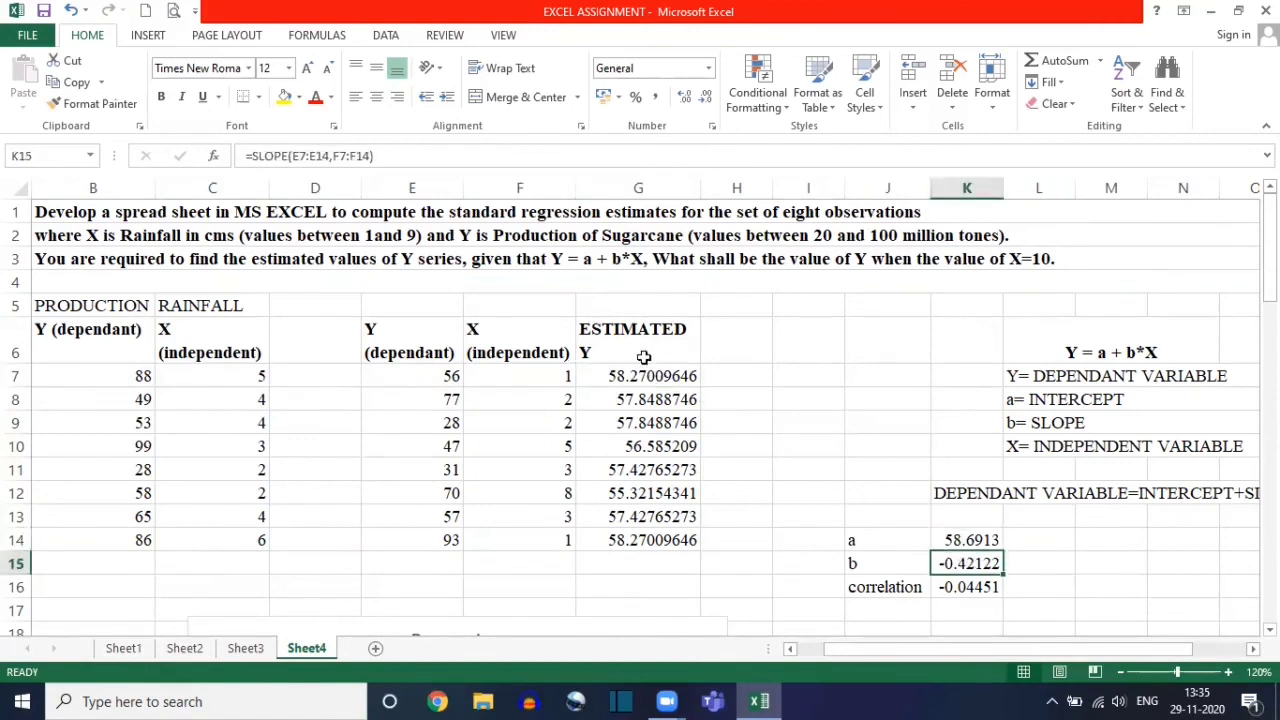
pyautogui.click(641, 376)
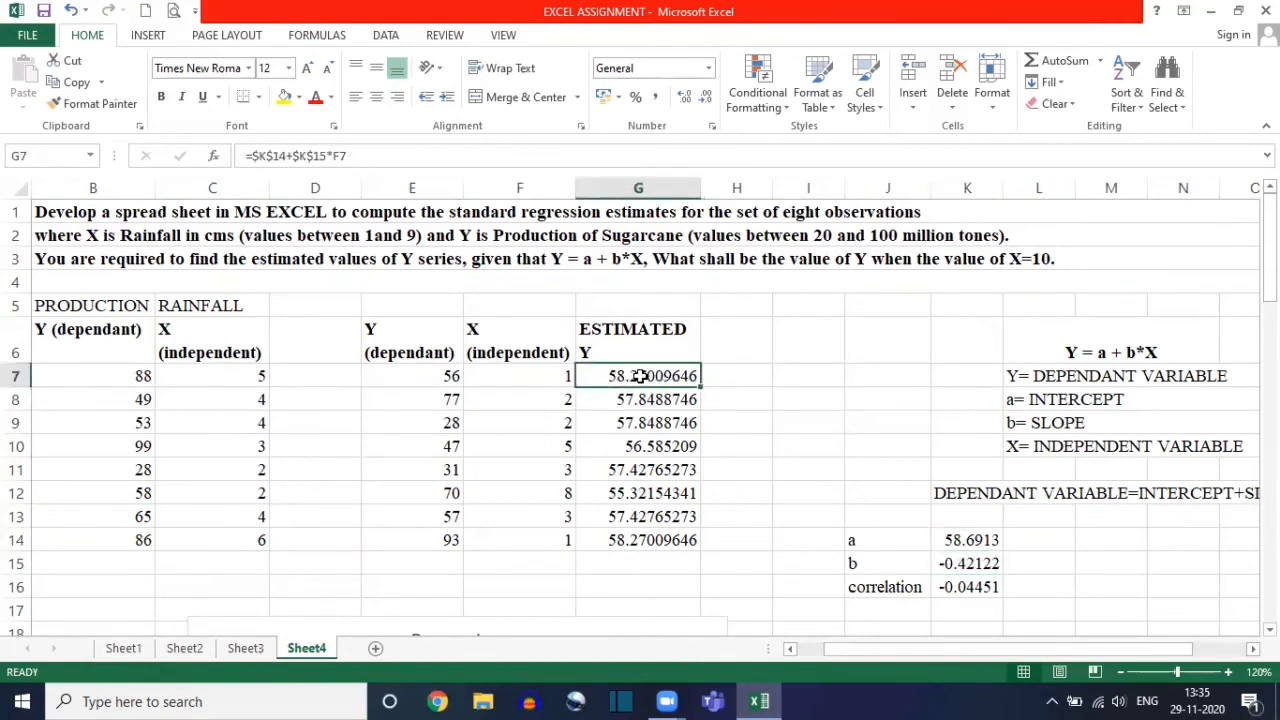
pyautogui.click(1084, 343)
pyautogui.doubleClick(659, 376)
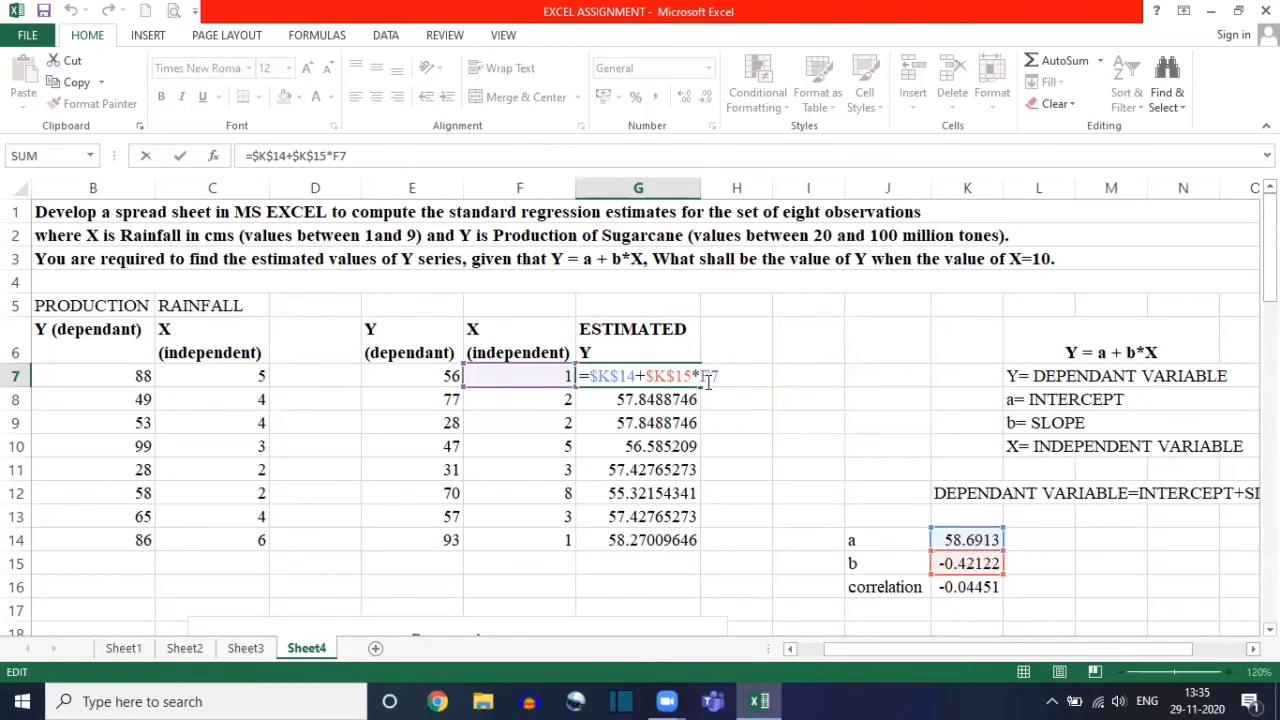
pyautogui.hotkey('ctrl', 'Return')
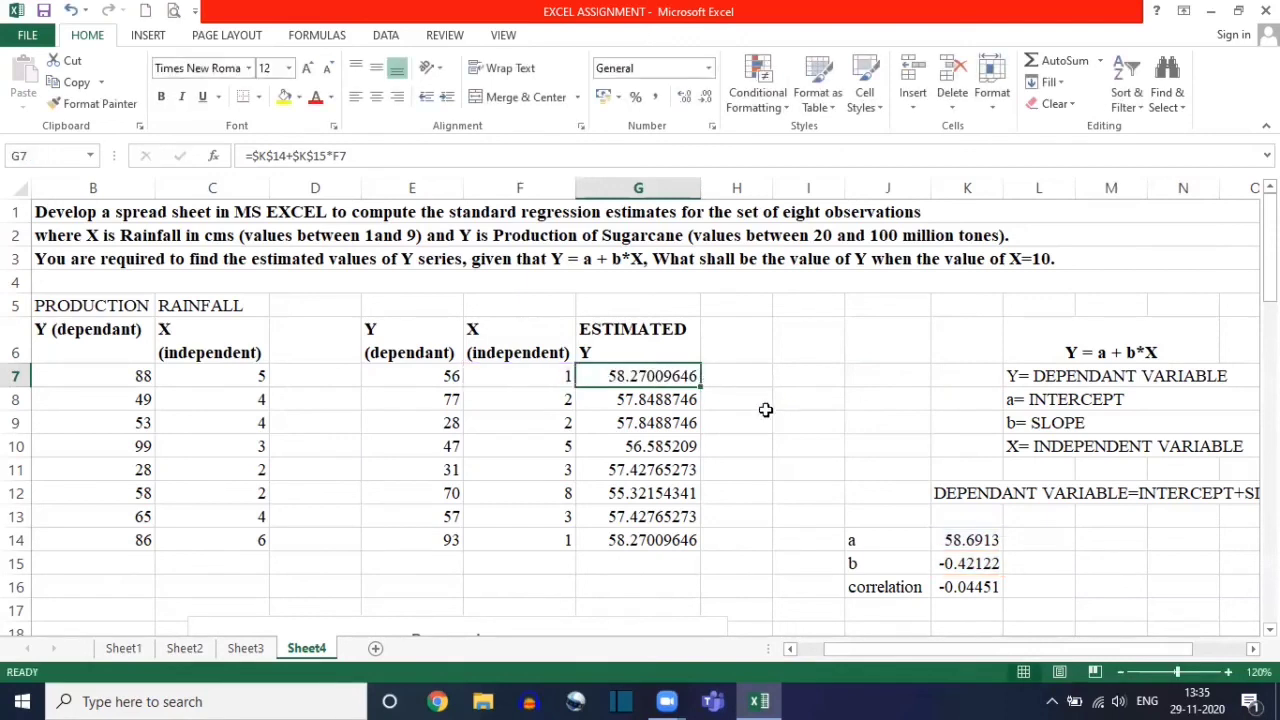